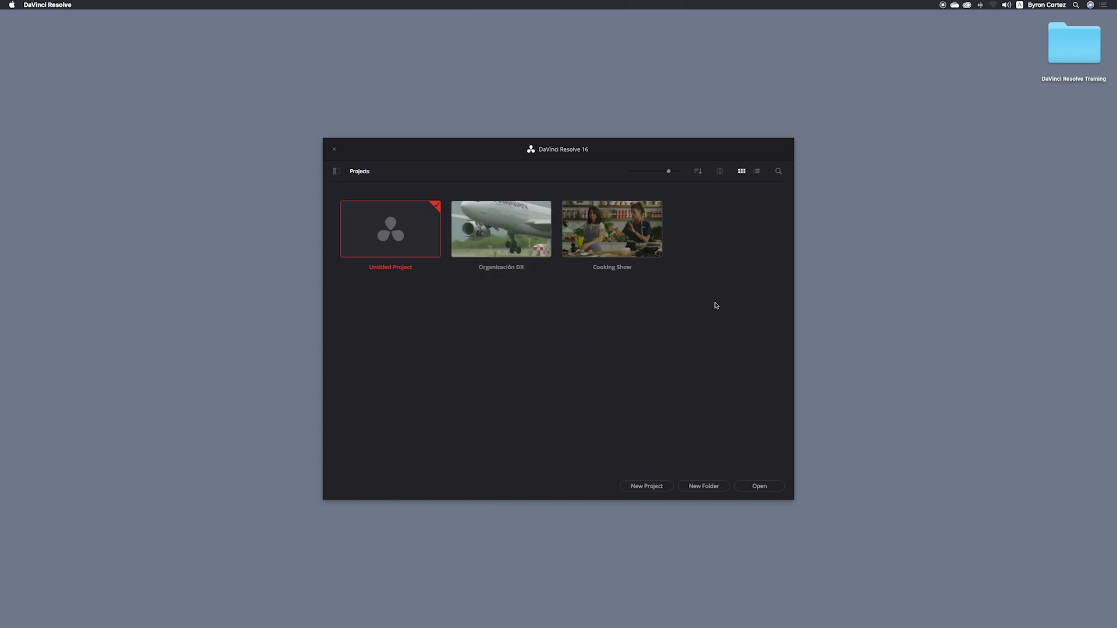
Import Lesson 4.drp from the Lessons folder through the Project Manager's Import Project option
right_click(567, 302)
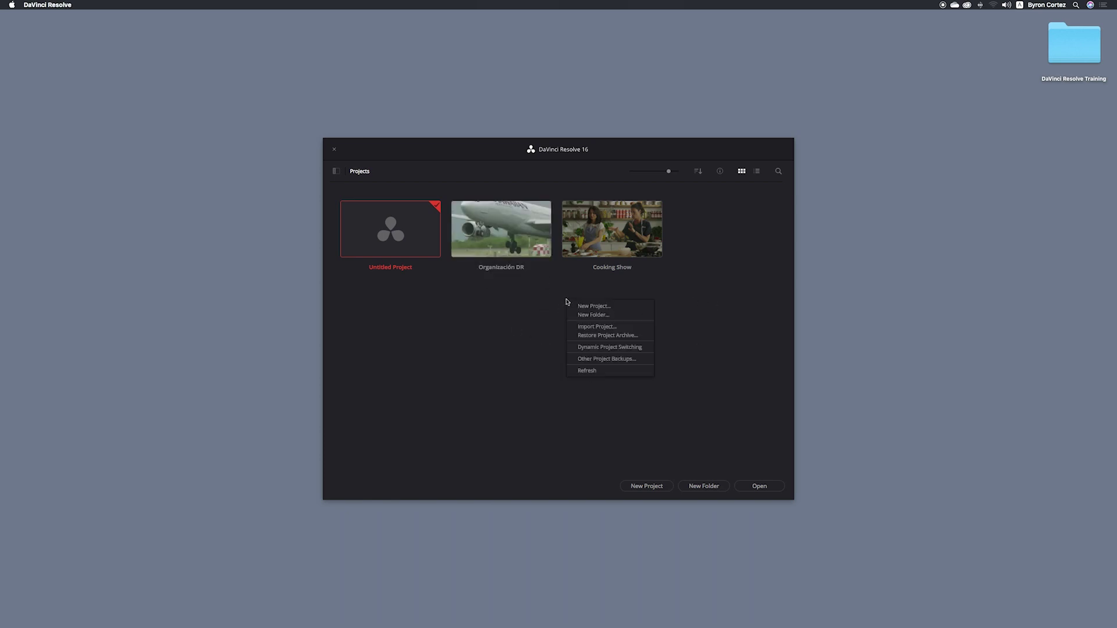
left_click(632, 327)
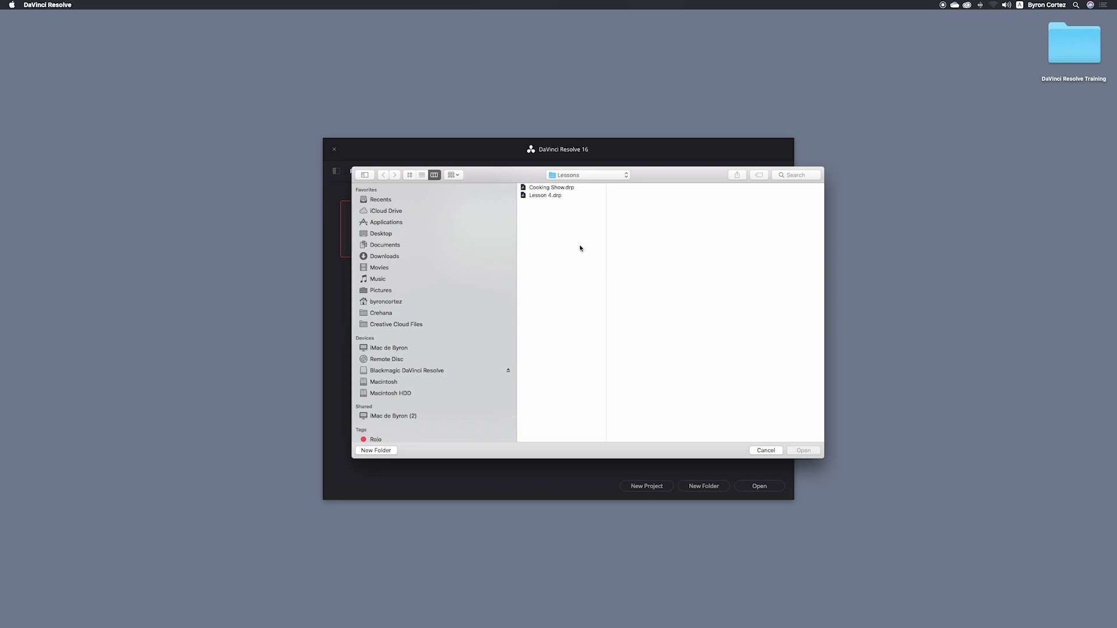
left_click(566, 196)
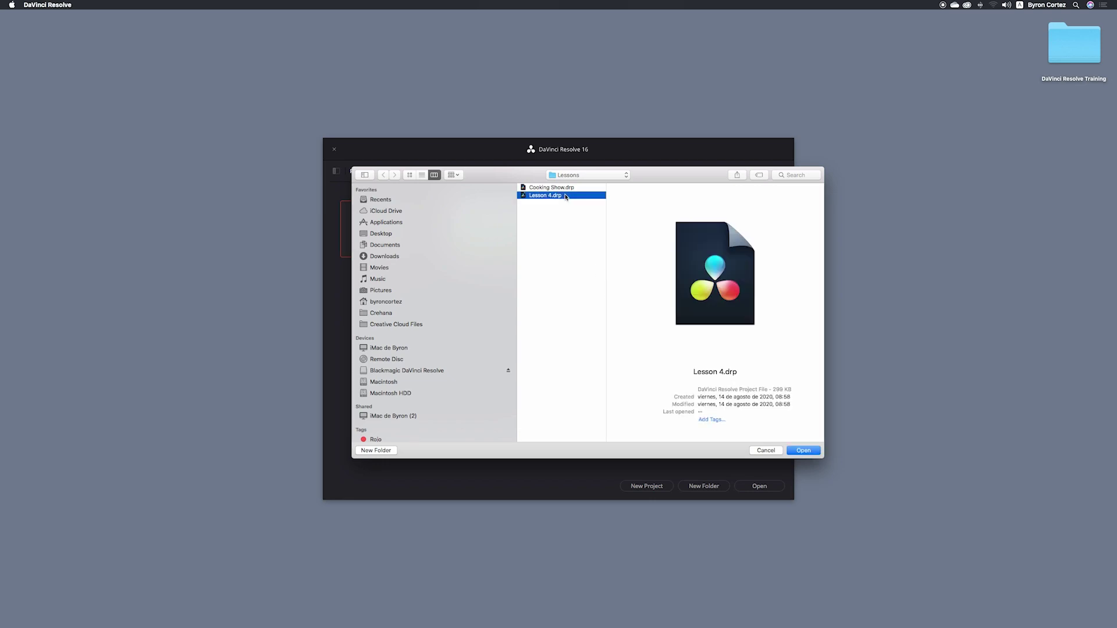
left_click(805, 452)
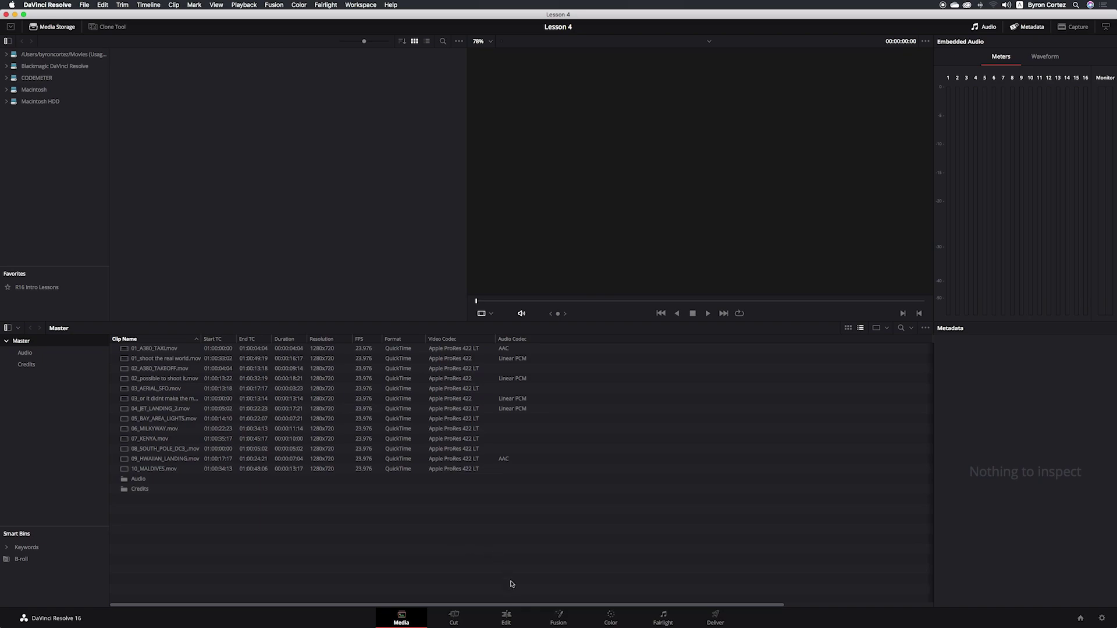
Switch the Lesson 4 project to the Edit page
left_click(506, 618)
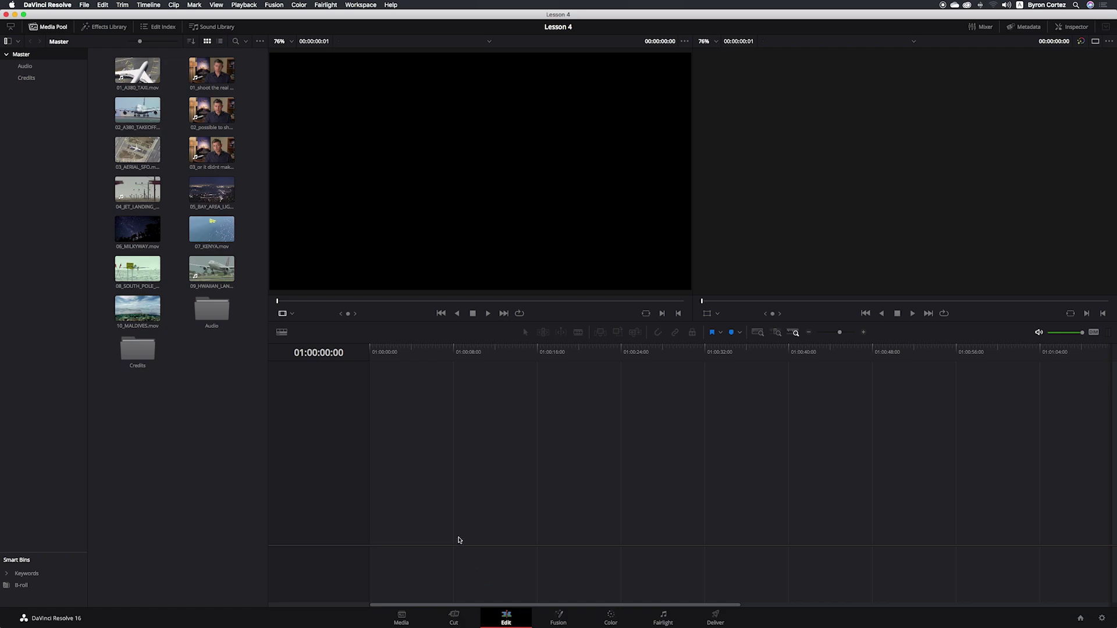
Apply Workspace > Reset UI Layout, then switch to the Media page
left_click(366, 6)
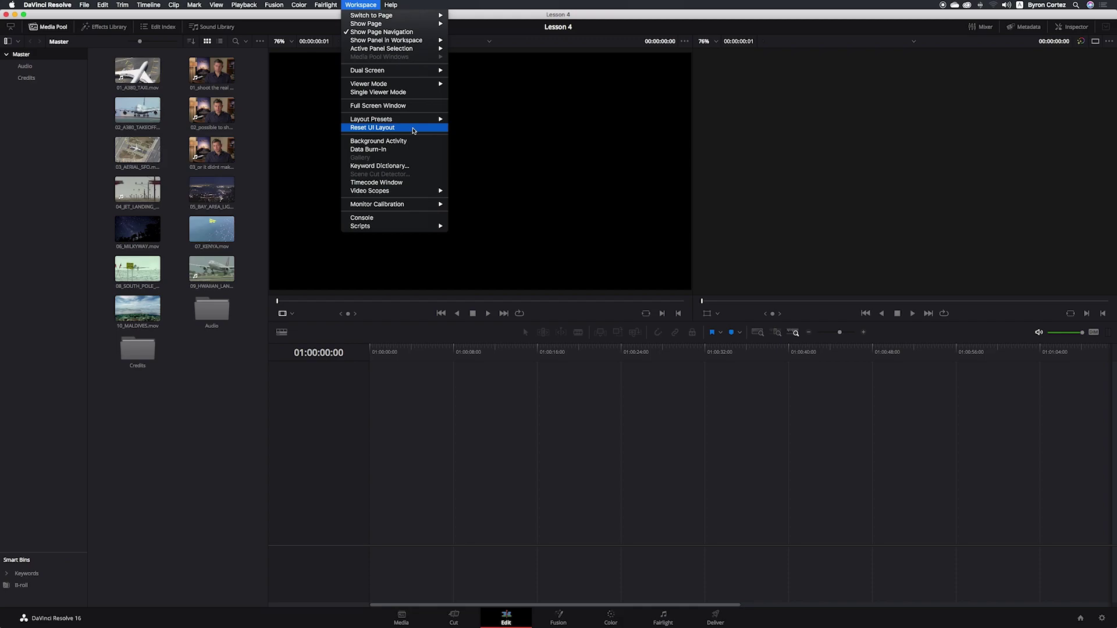
left_click(414, 131)
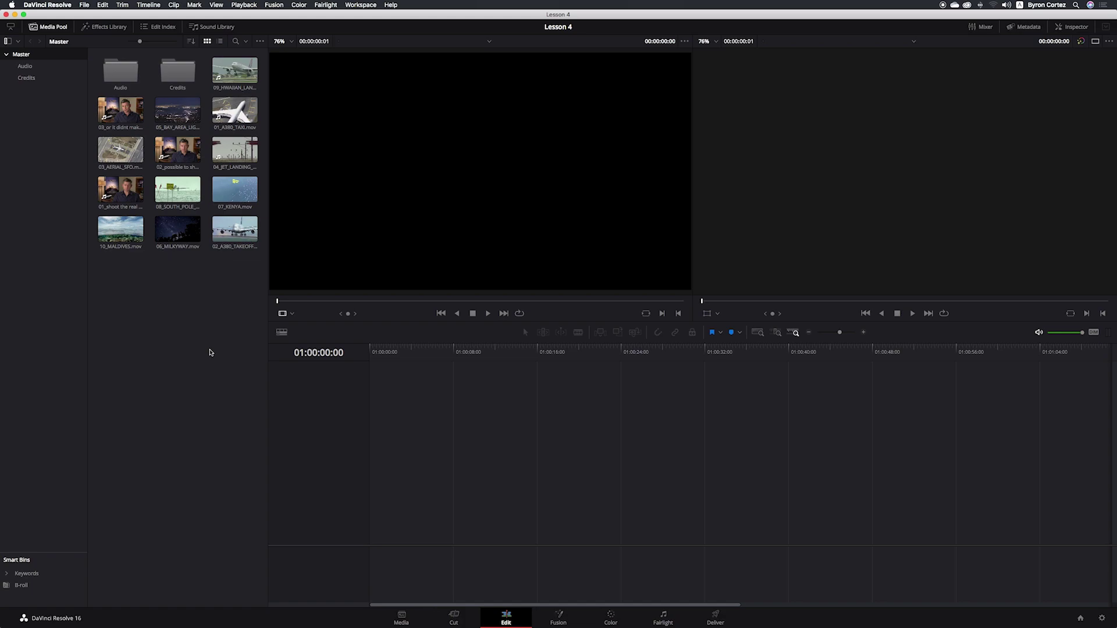
left_click(402, 619)
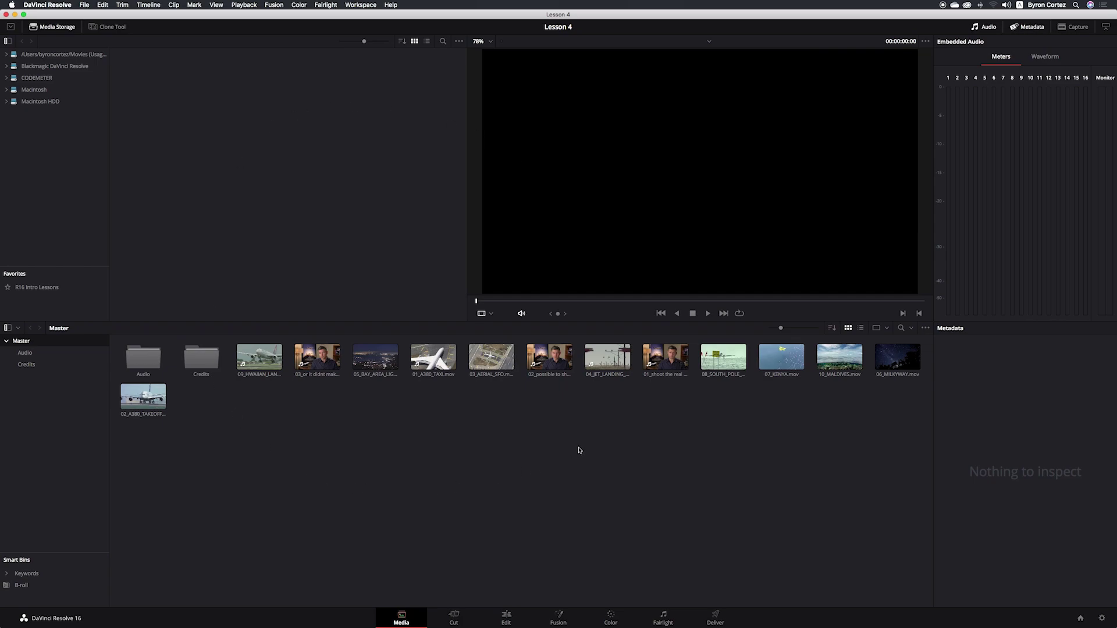
On the Edit page, browse the Audio, Credits and Master bins, then expand Keywords and enlarge Smart Bins
left_click(507, 618)
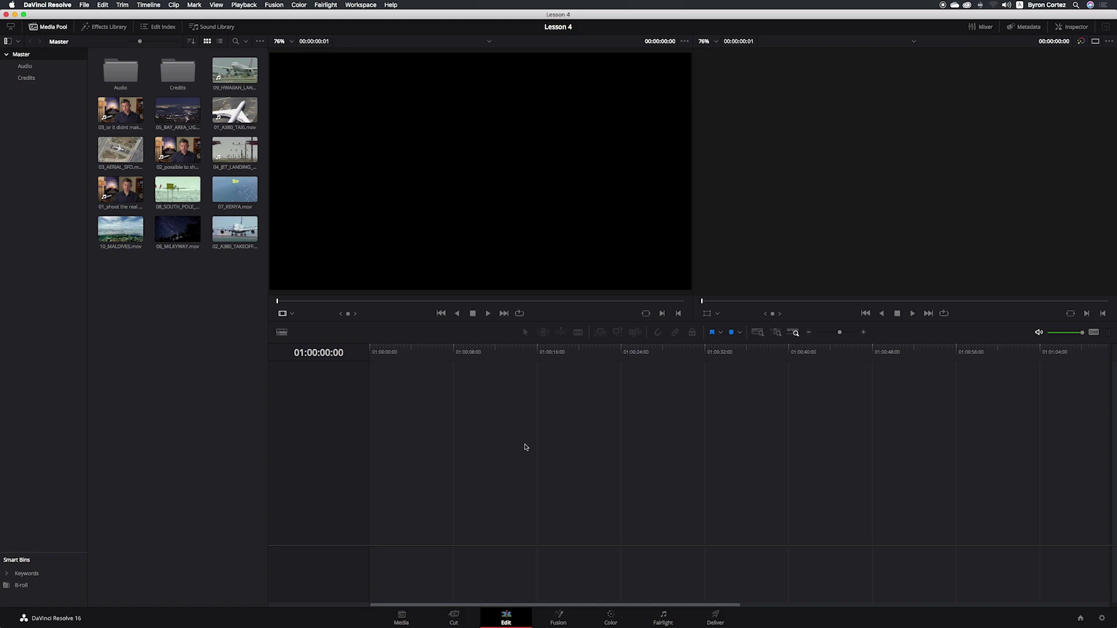
left_click(26, 66)
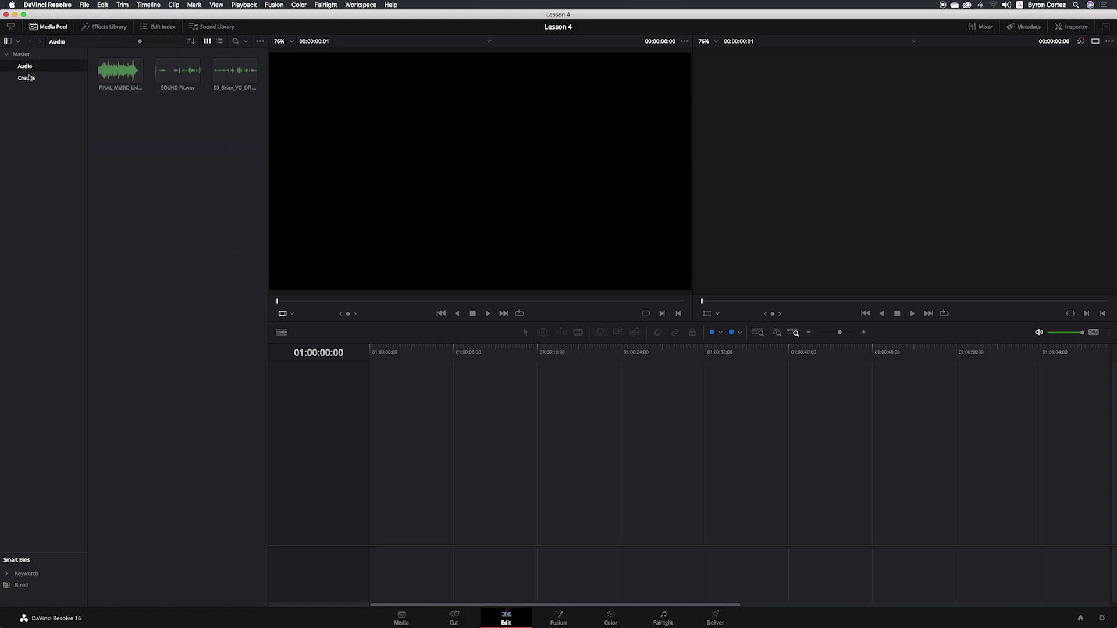
left_click(27, 78)
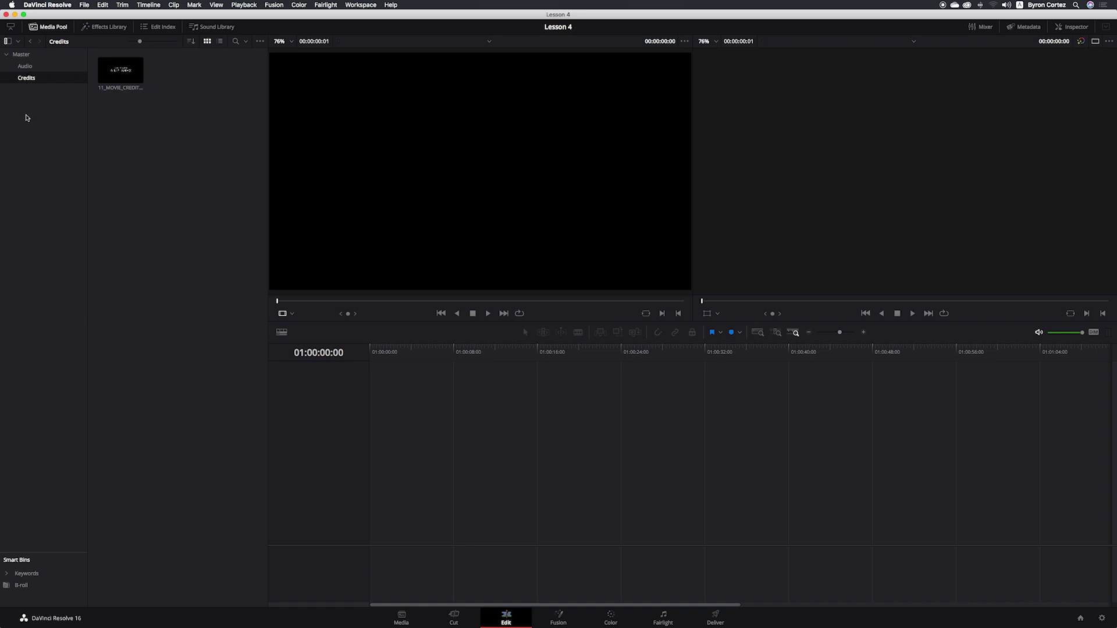
left_click(23, 56)
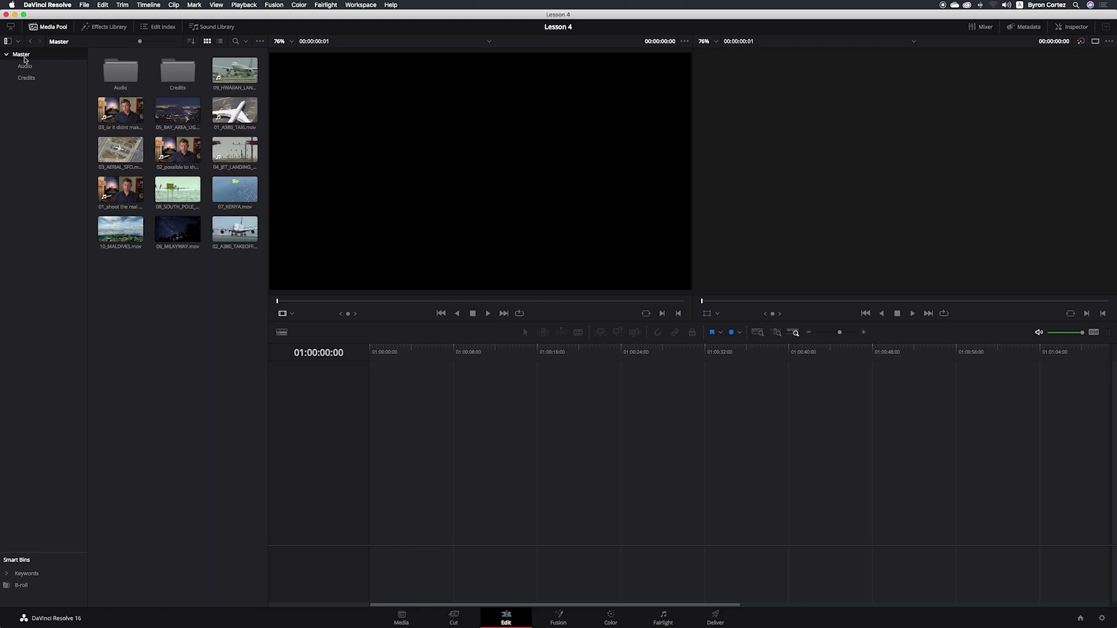
left_click(6, 575)
left_click_drag(41, 554, 41, 541)
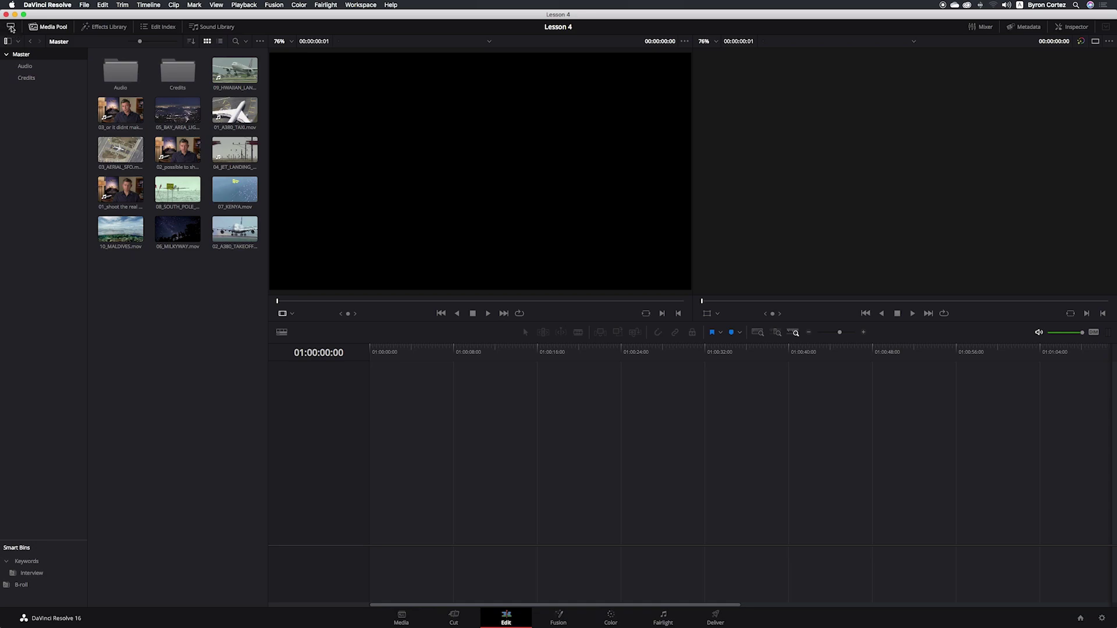
left_click(11, 27)
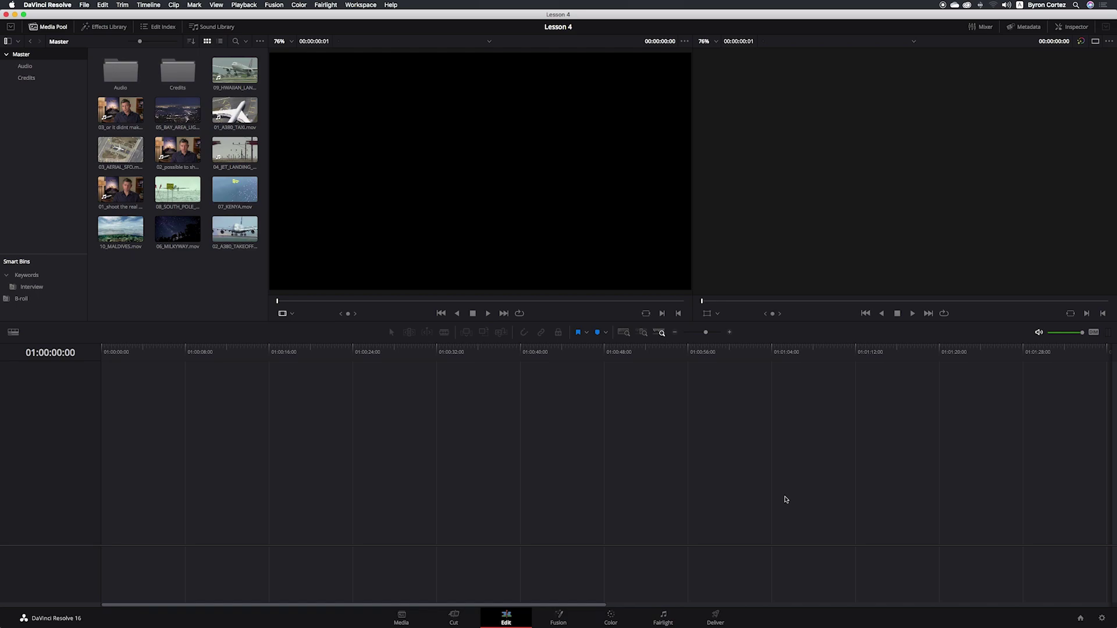
left_click(11, 28)
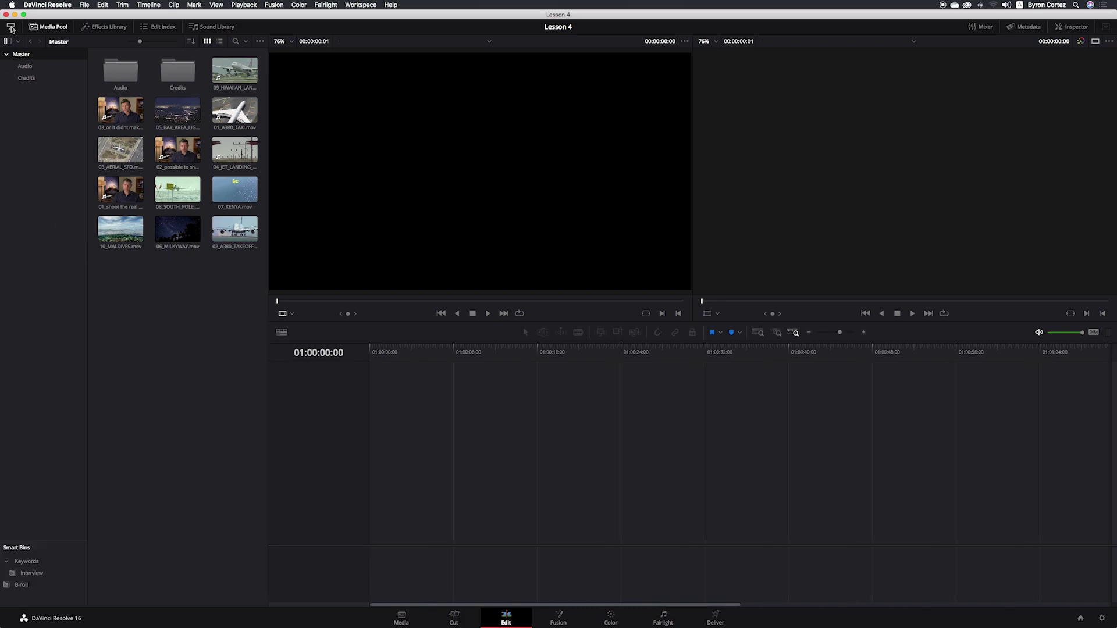
left_click(11, 28)
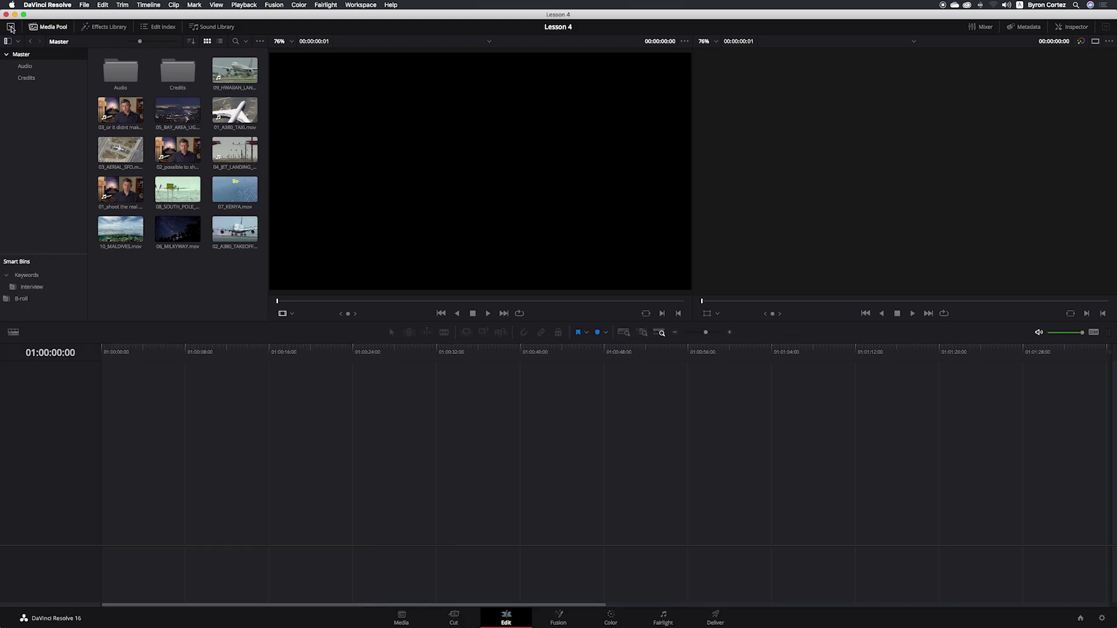
left_click(11, 27)
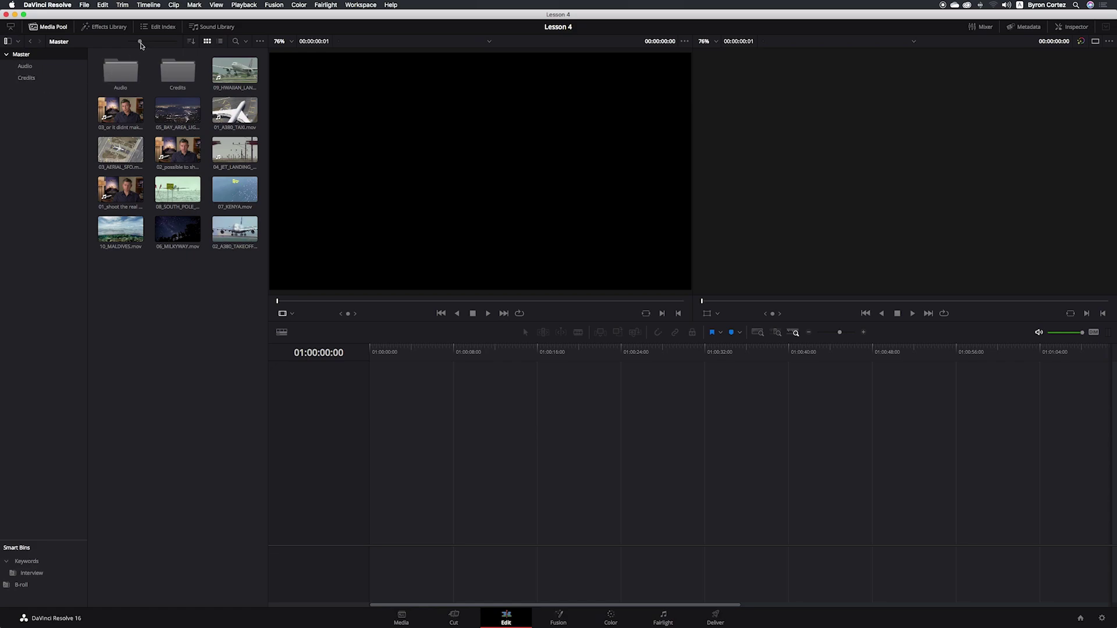
left_click_drag(140, 42, 164, 43)
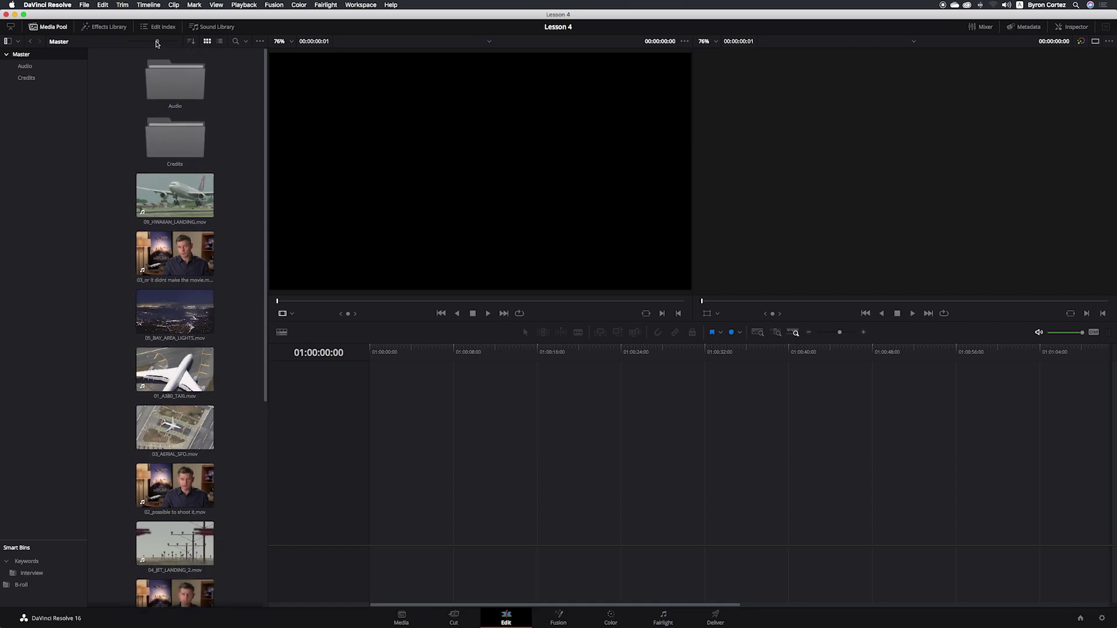
left_click_drag(164, 41, 150, 43)
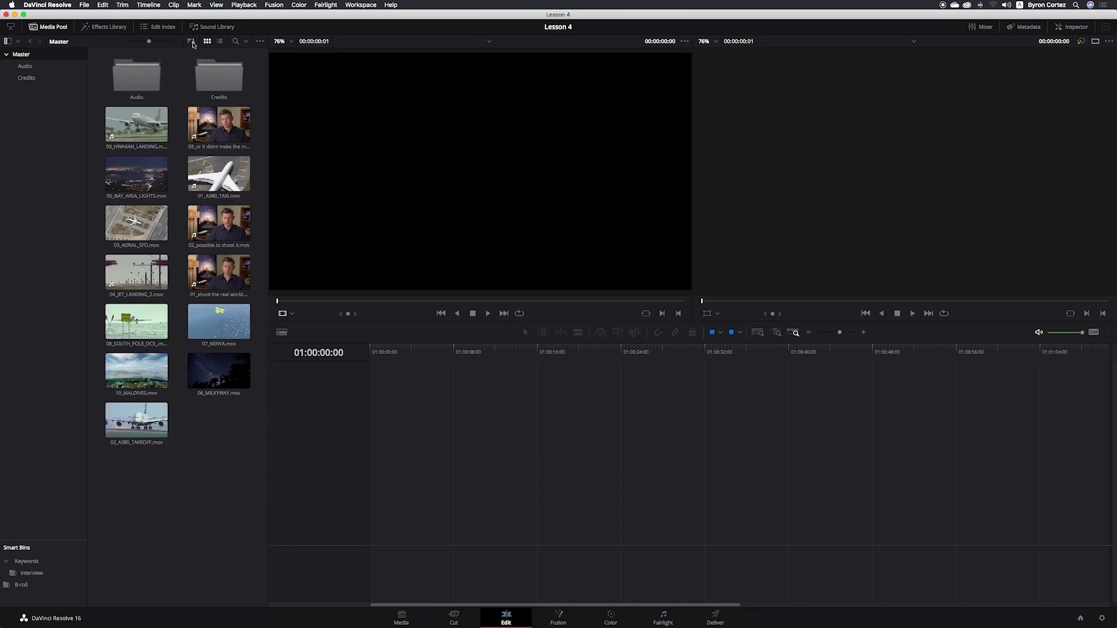
left_click(192, 42)
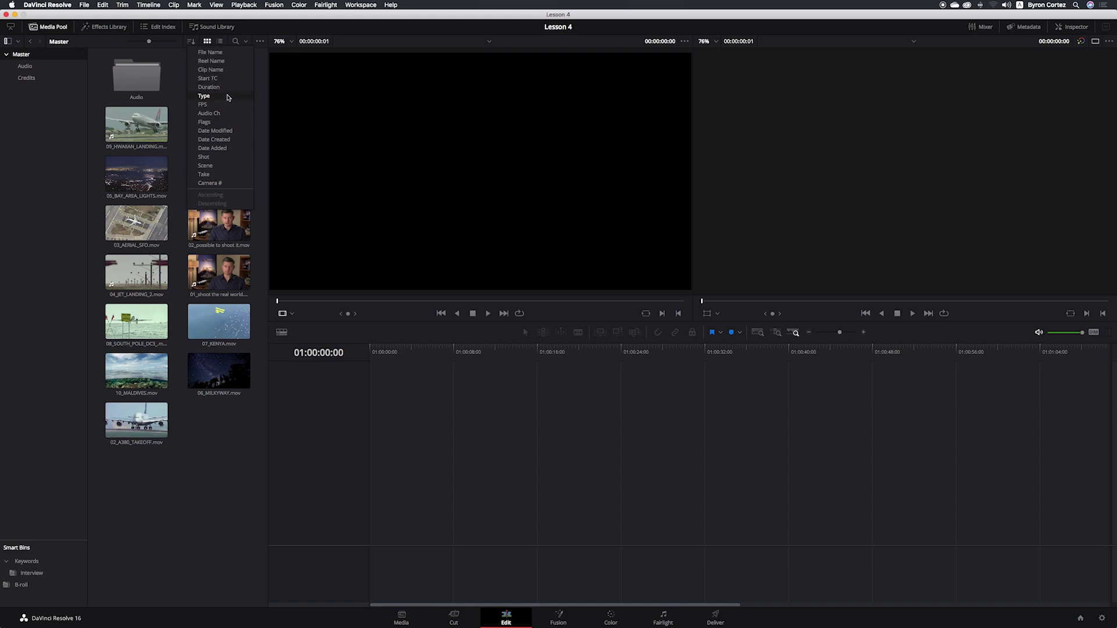
left_click(235, 62)
left_click(219, 42)
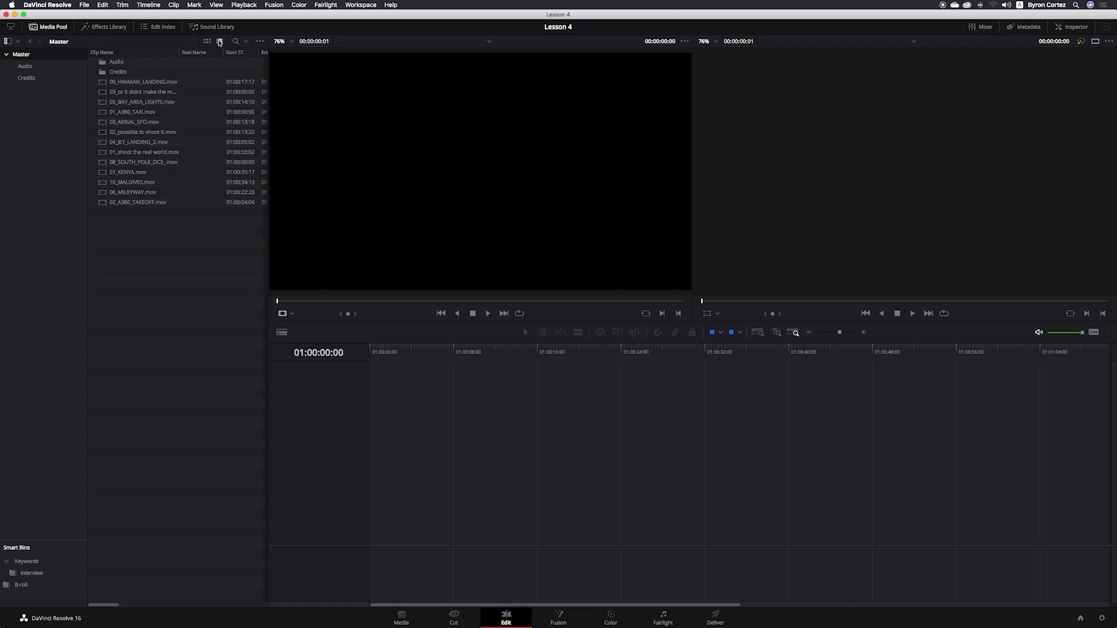
Show Media Pool search, check its bin scope and display options, then show the Effects Library
left_click(236, 41)
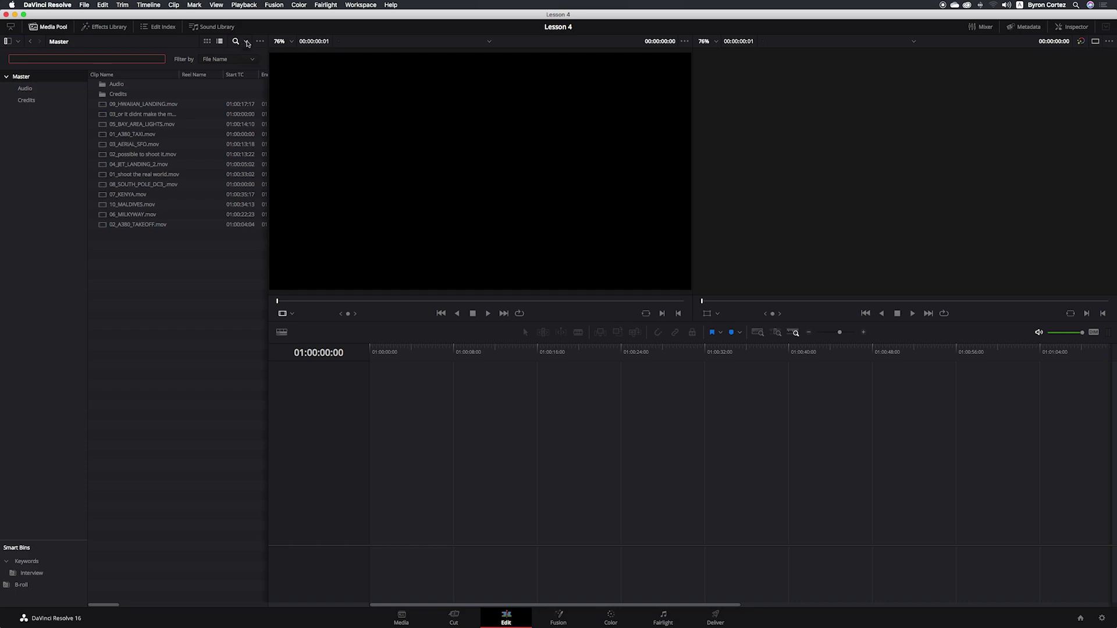
left_click(246, 42)
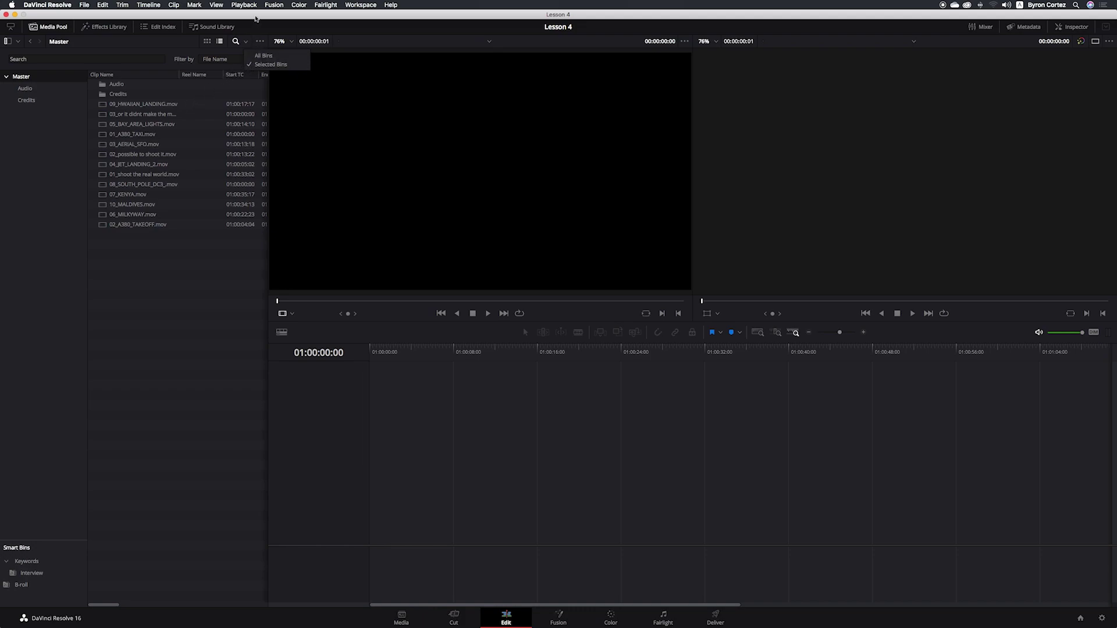
left_click(257, 26)
left_click(261, 43)
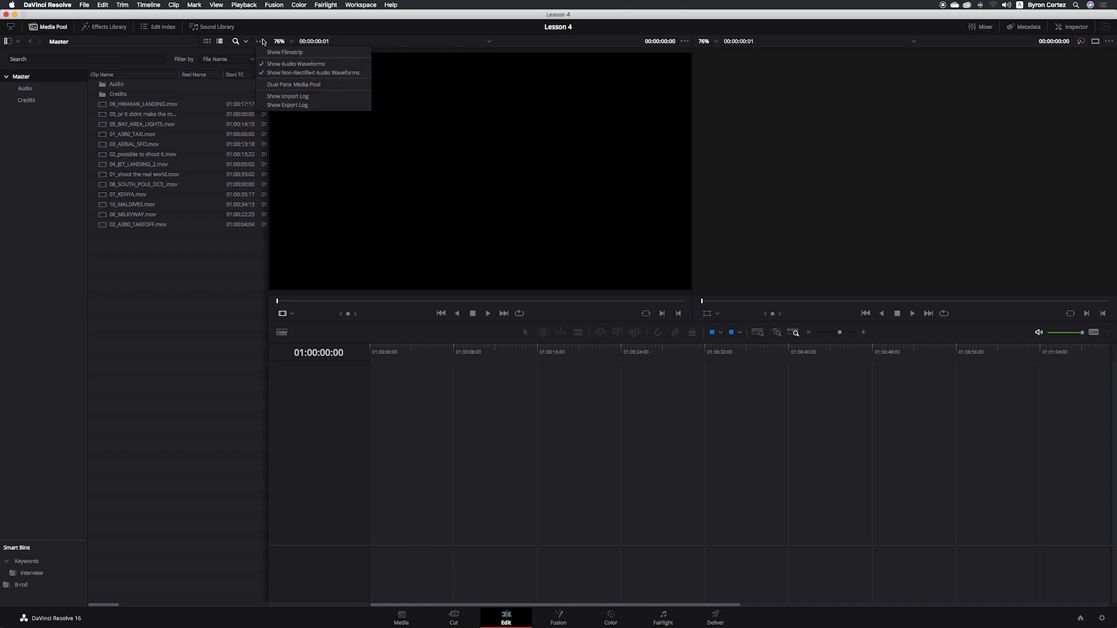
left_click(259, 41)
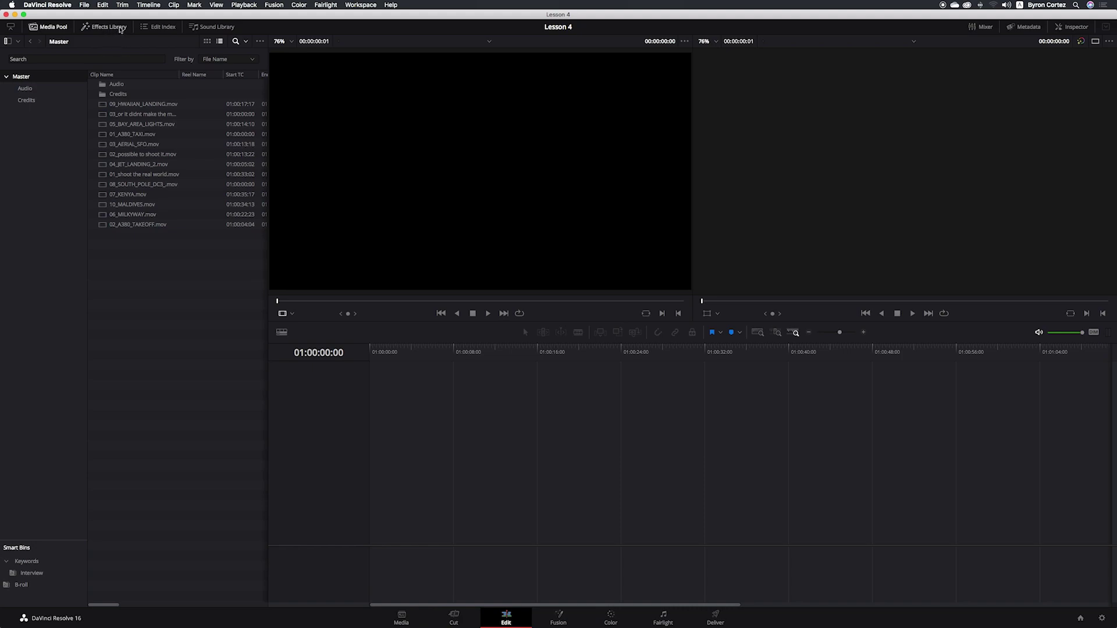
left_click(120, 29)
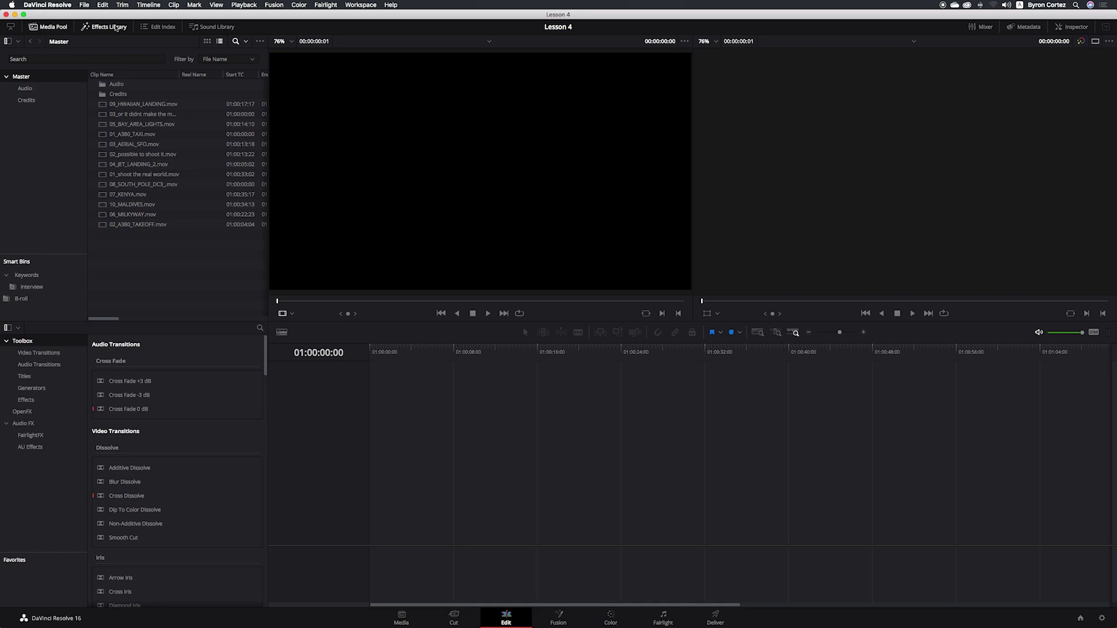
left_click(58, 27)
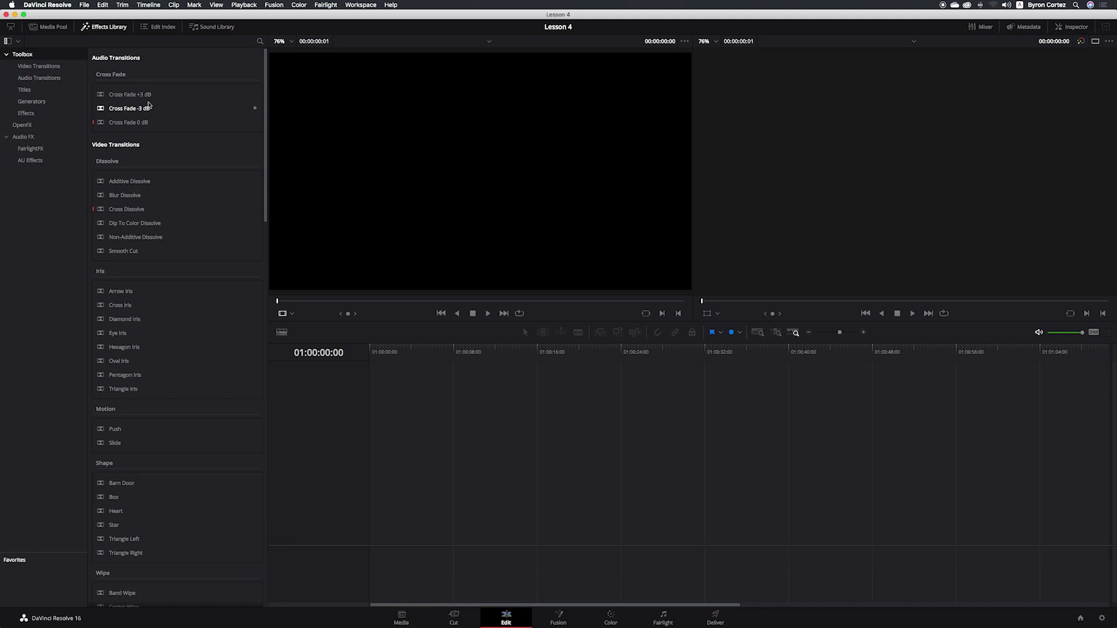
left_click(11, 28)
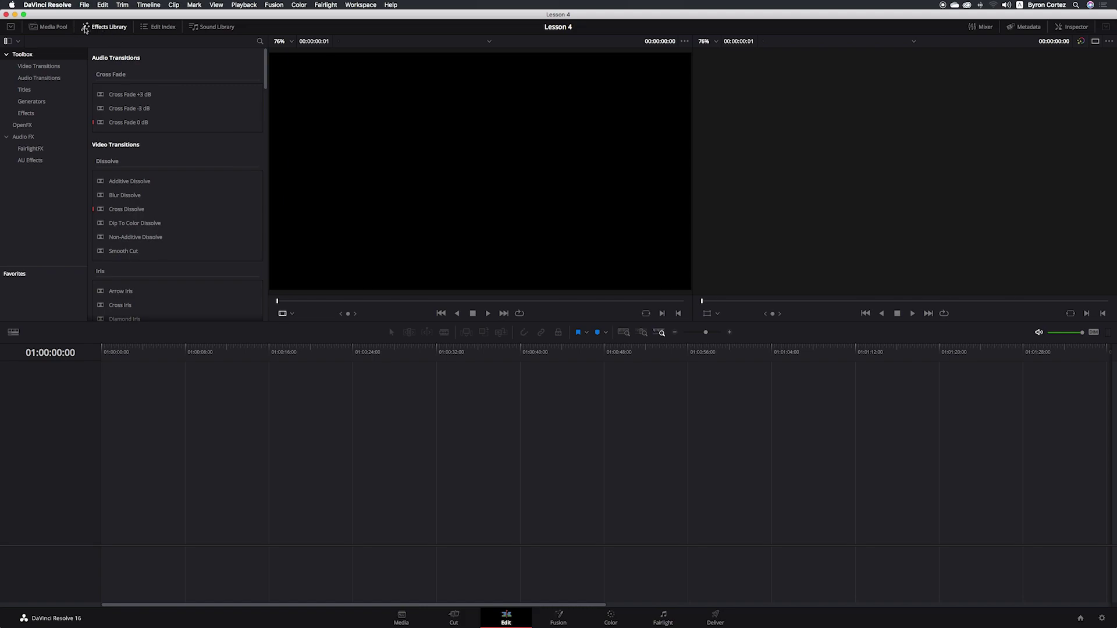
left_click(54, 29)
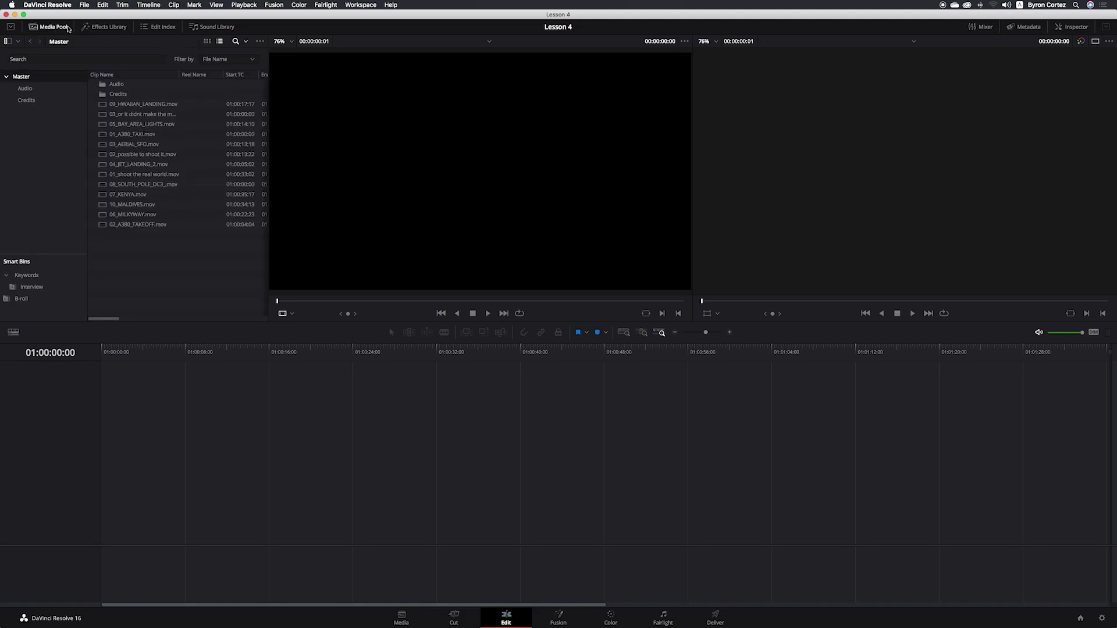
left_click(106, 30)
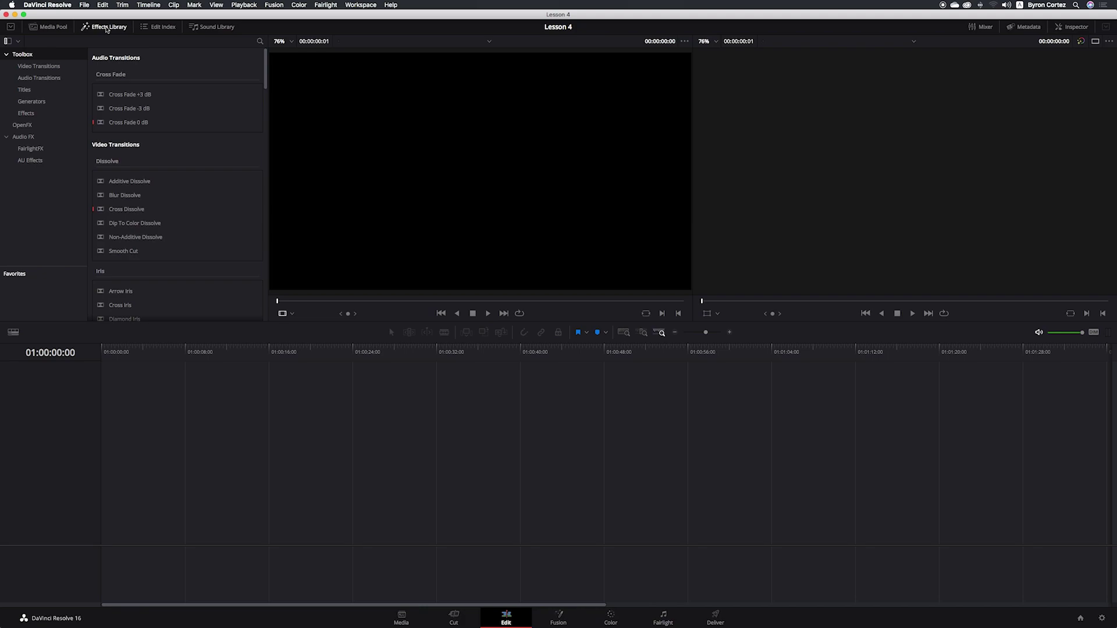
left_click(53, 29)
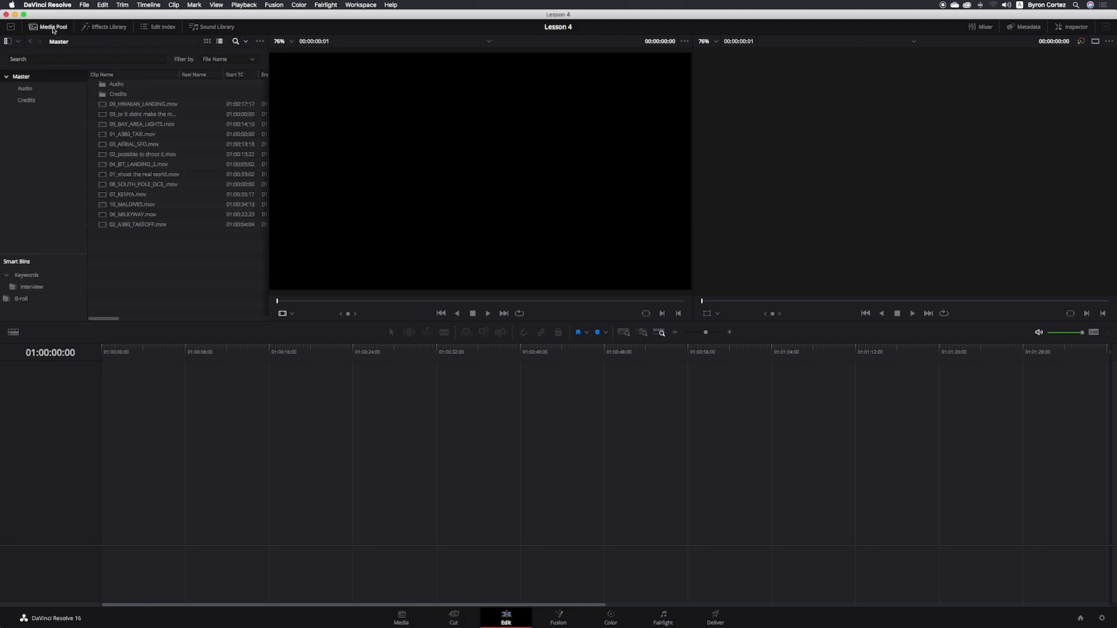
left_click(11, 27)
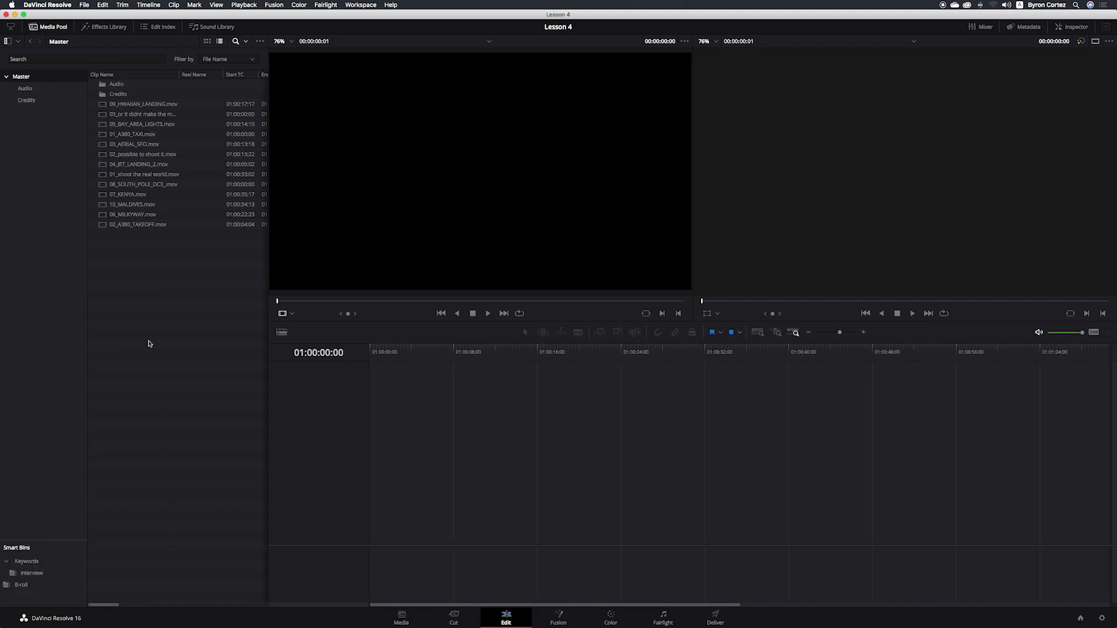
left_click(108, 29)
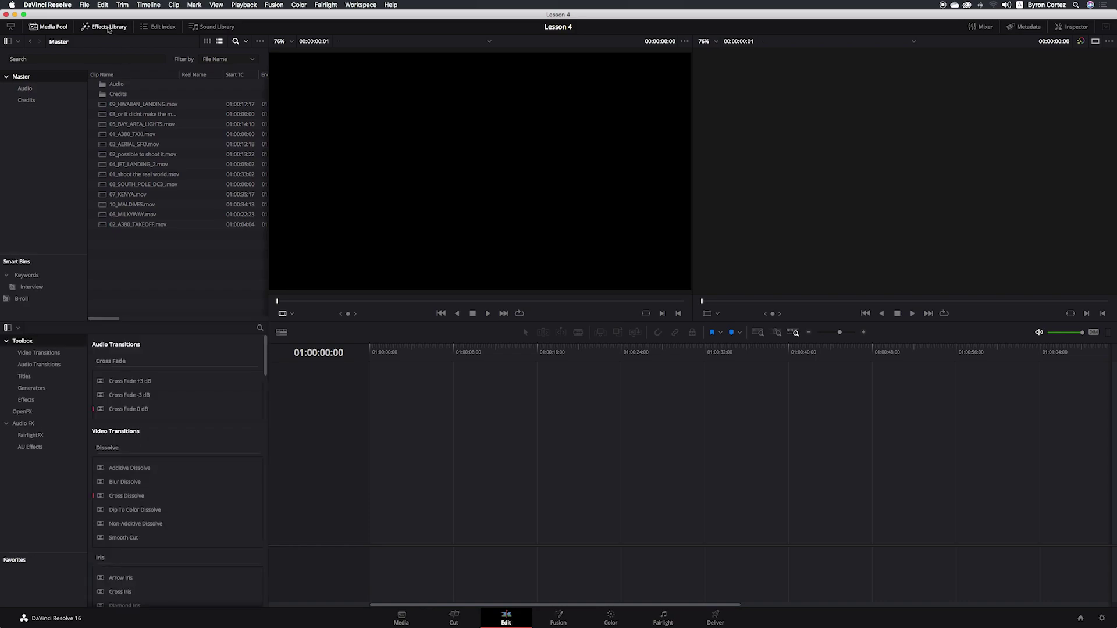
Replace the Media Pool with a full-height Effects Library above an empty Edit Index
left_click(160, 28)
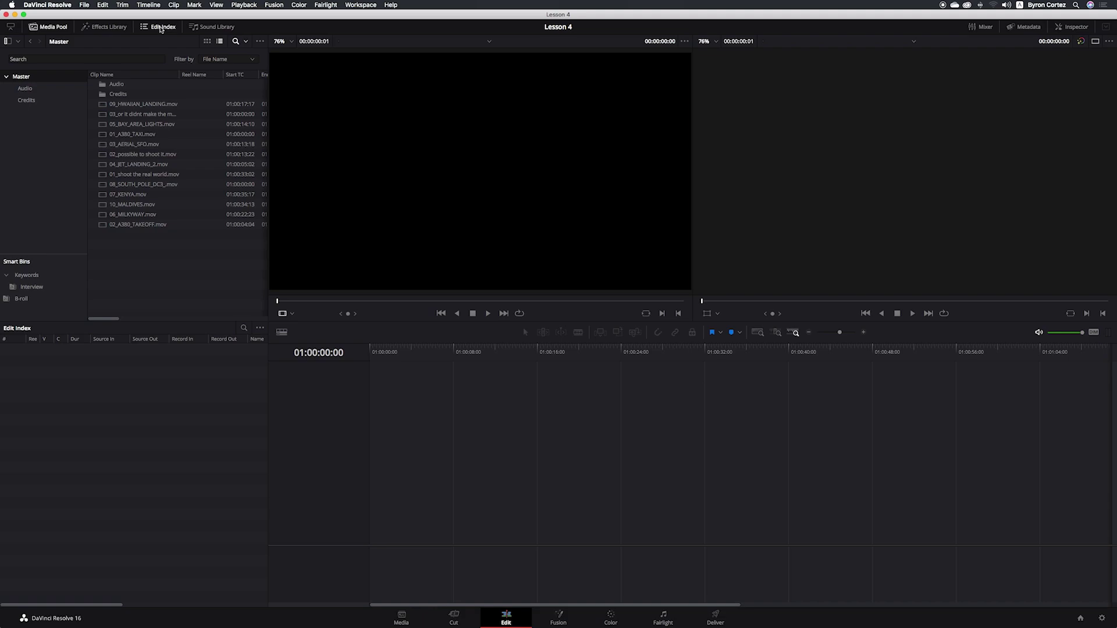
left_click(103, 29)
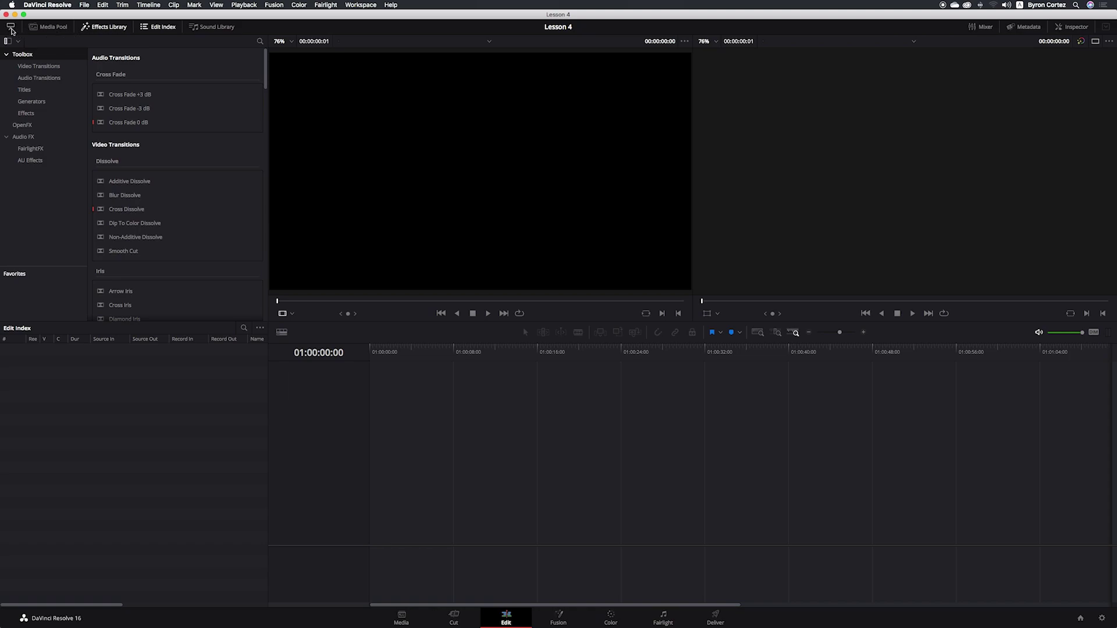
left_click(11, 27)
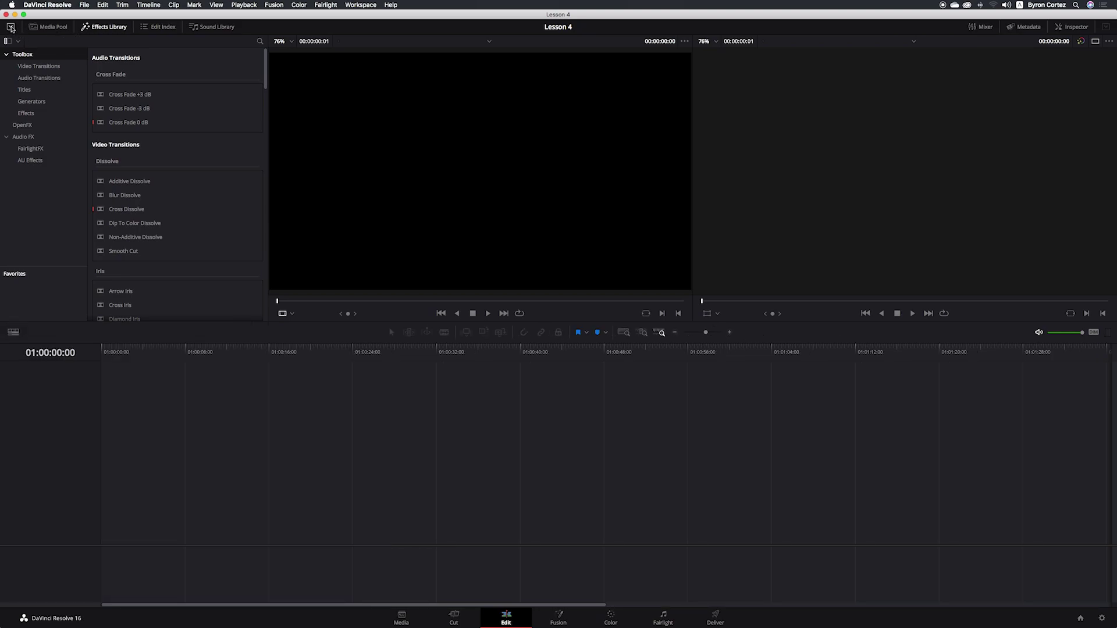
left_click(10, 27)
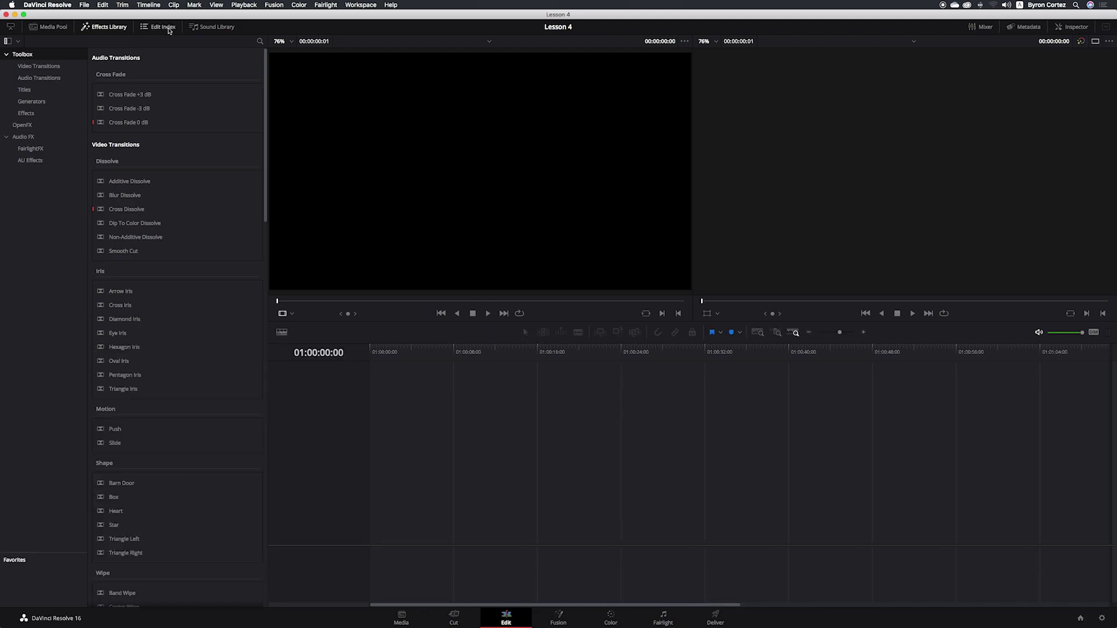
left_click(162, 27)
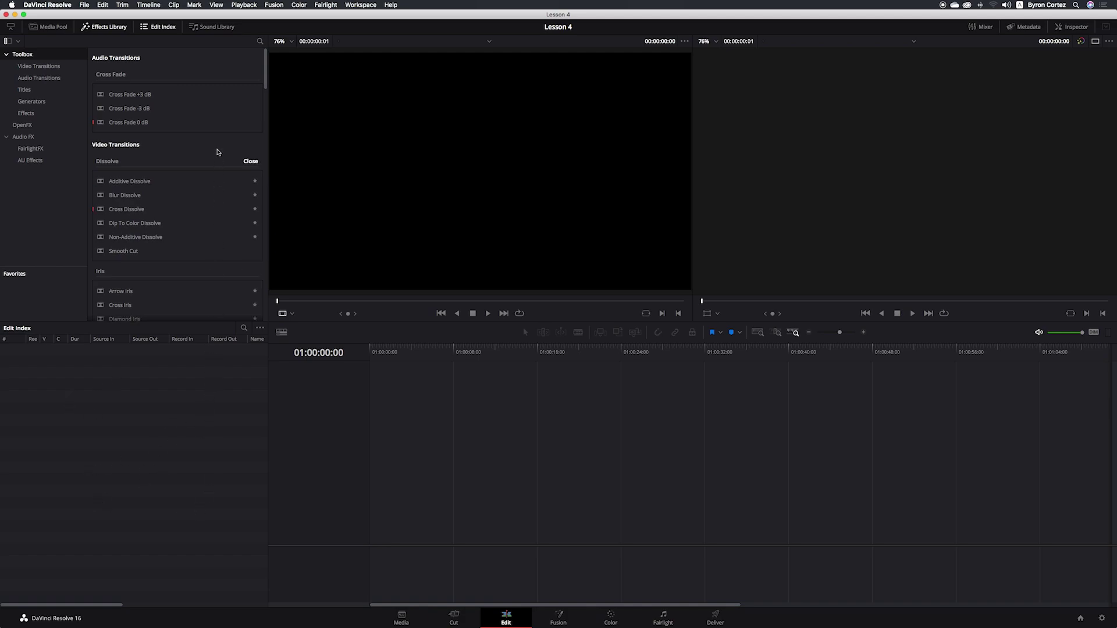
Show the Sound Library panel with its free sound library download offer
left_click(216, 27)
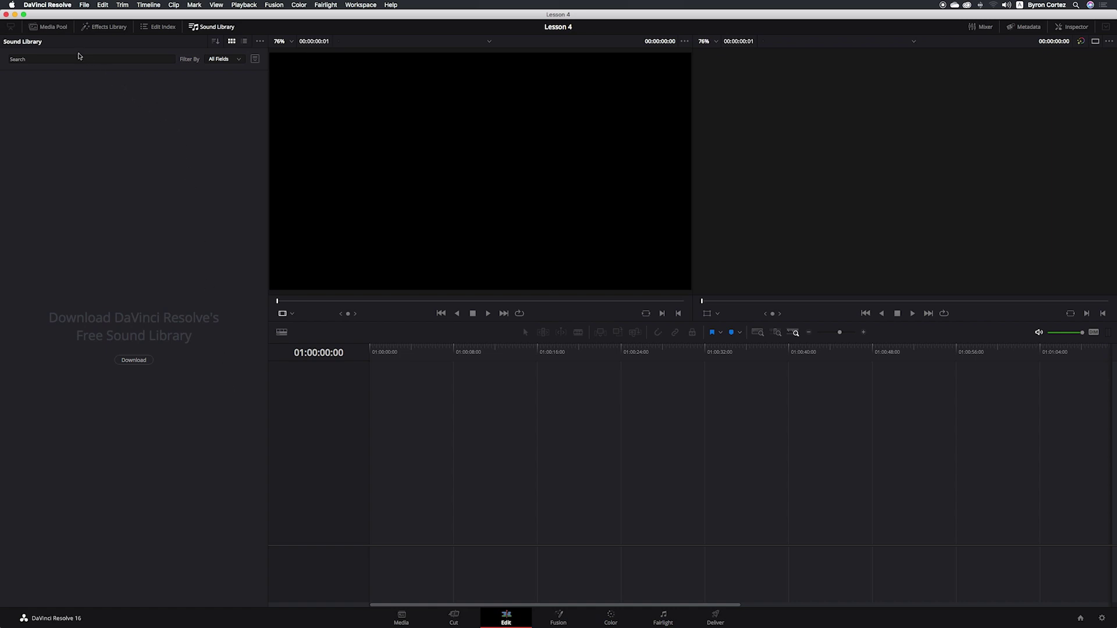
Bring back the Media Pool and switch the Lesson 4 clips to thumbnail view
left_click(53, 27)
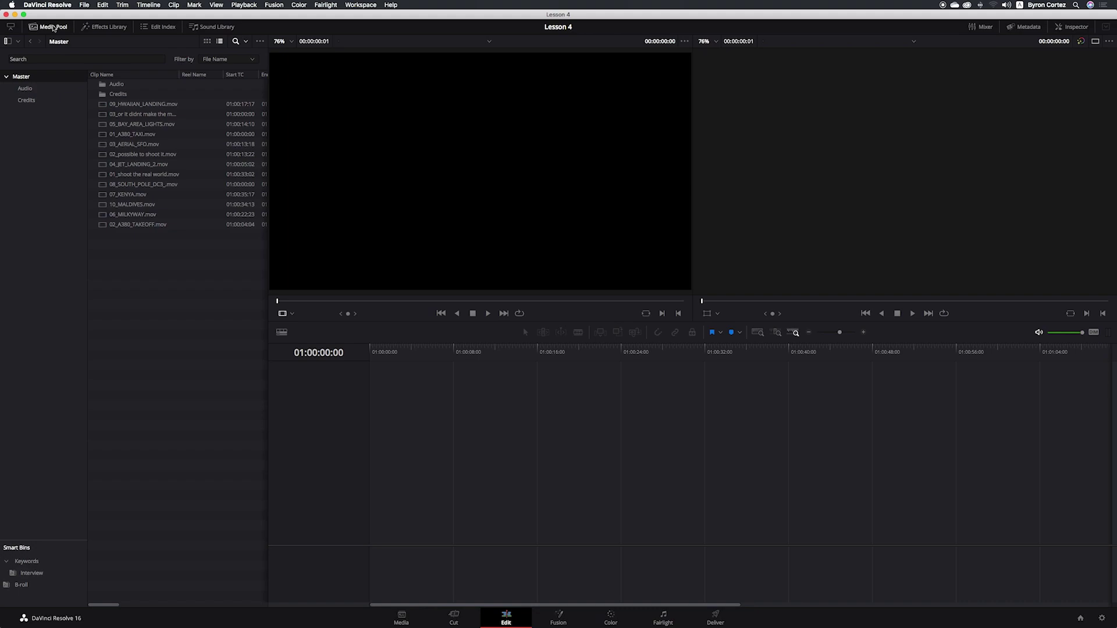
left_click(207, 42)
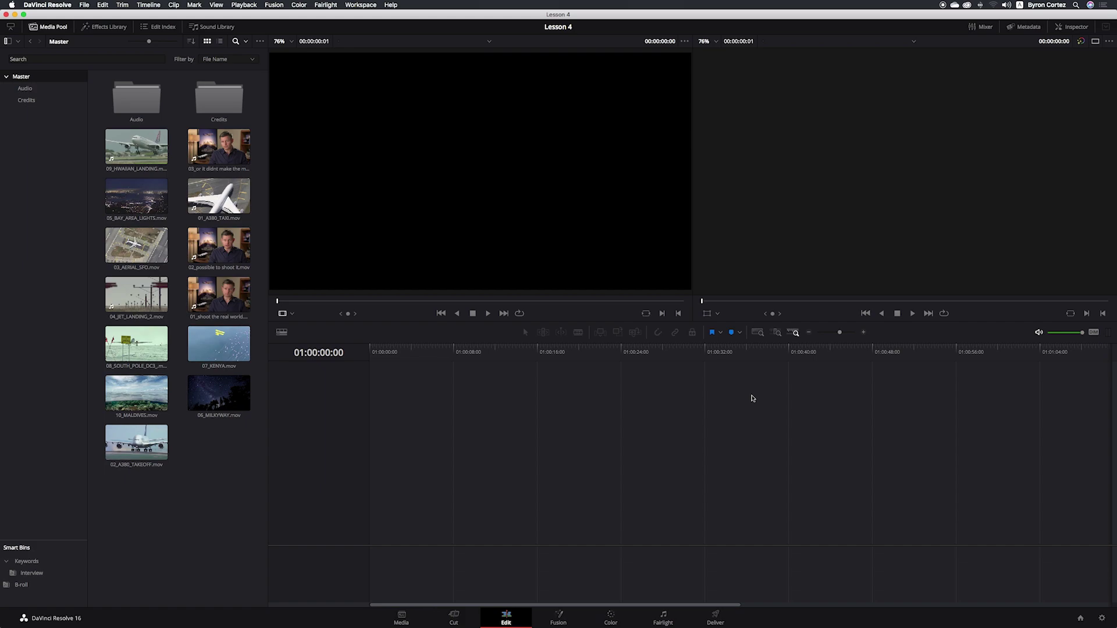
left_click(224, 286)
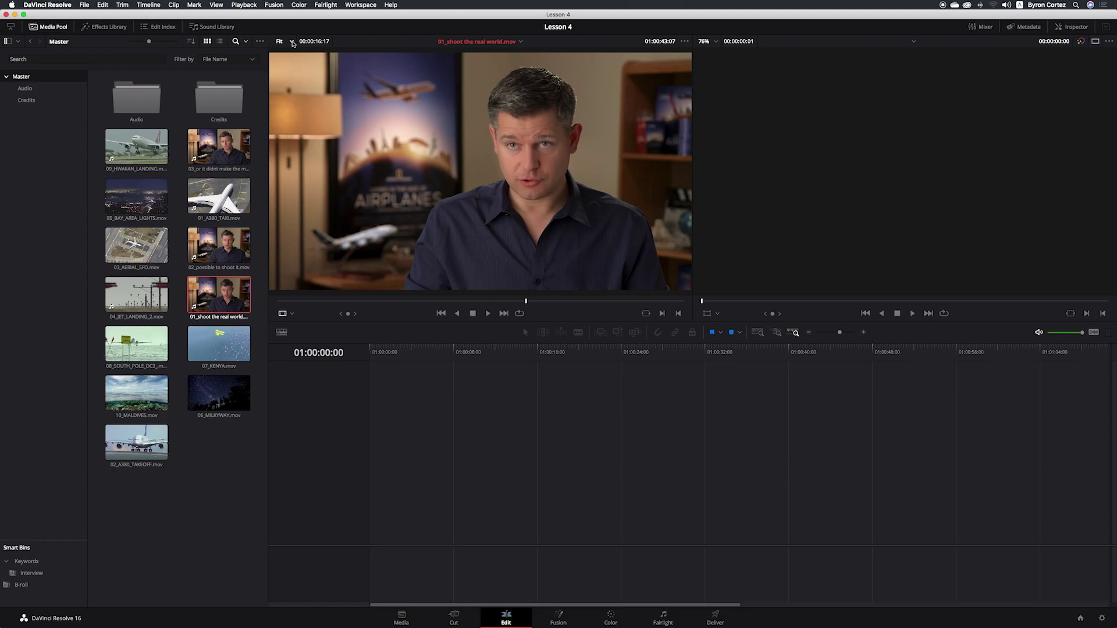
left_click(292, 42)
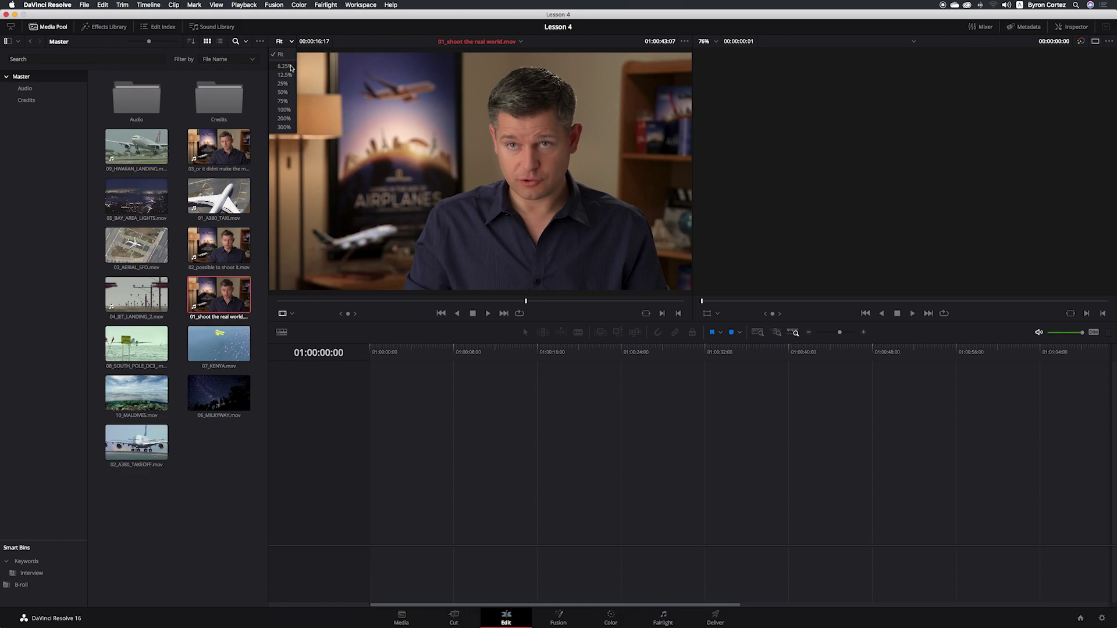
left_click(291, 67)
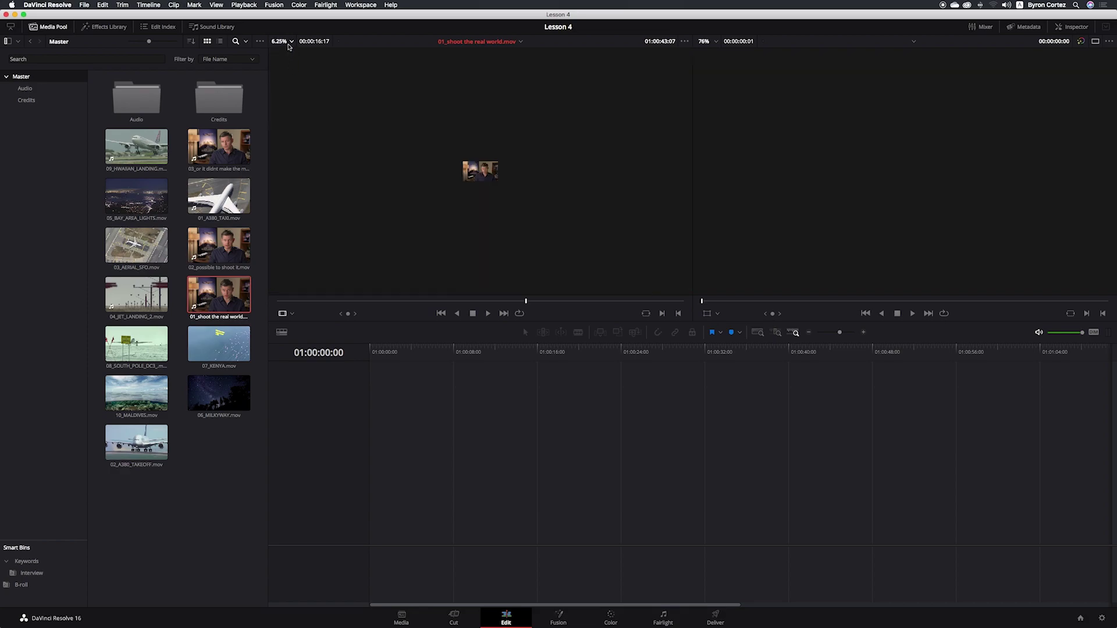
left_click(282, 41)
left_click(286, 75)
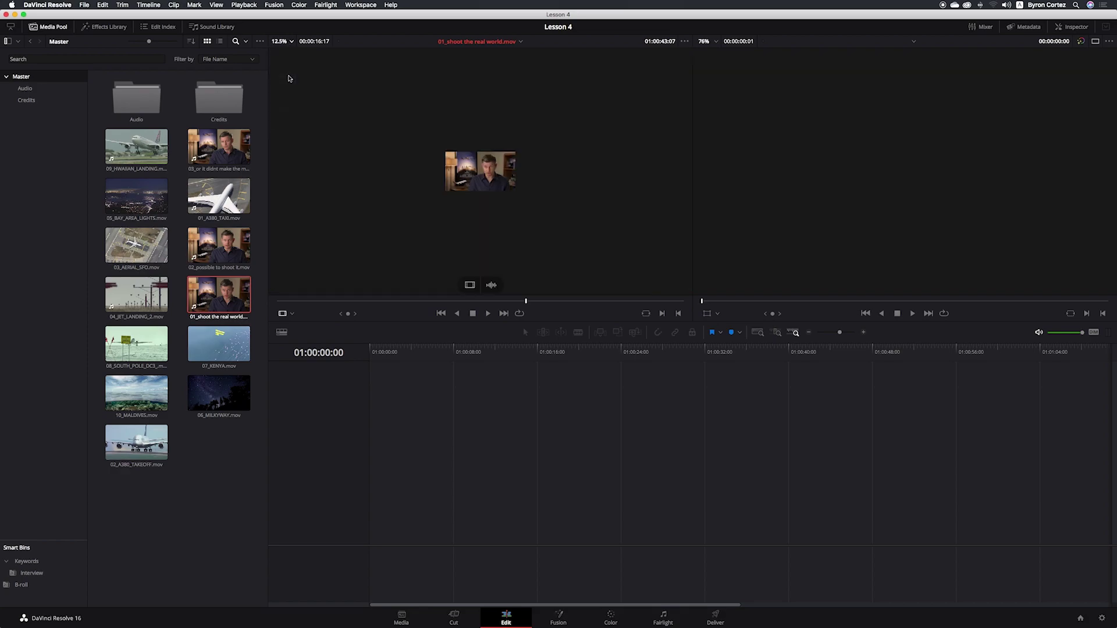
left_click(282, 41)
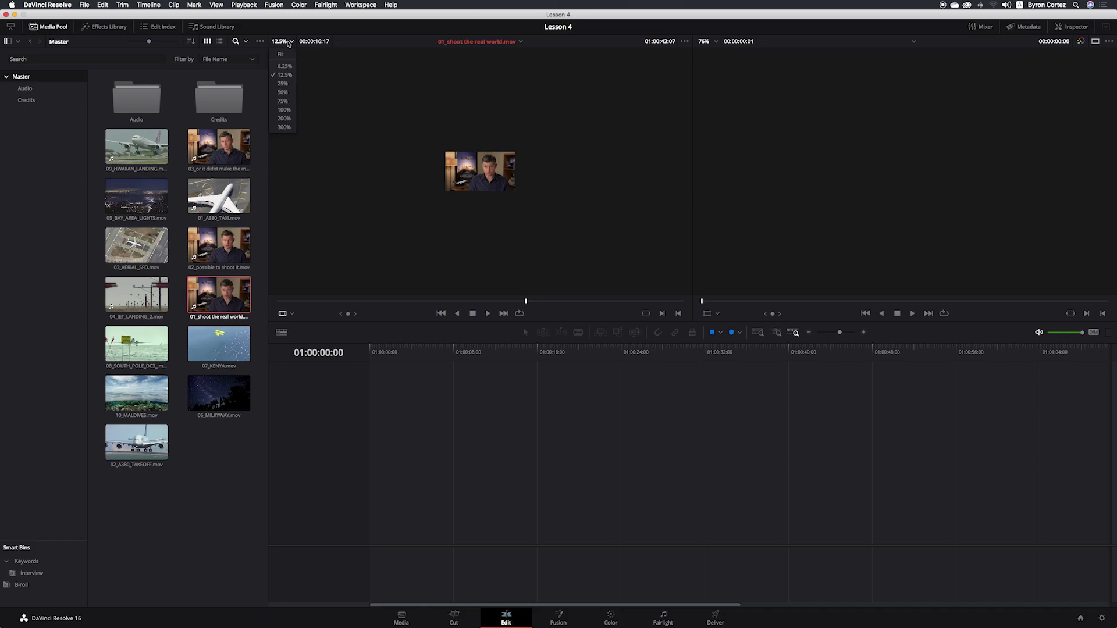
left_click(286, 85)
left_click(290, 42)
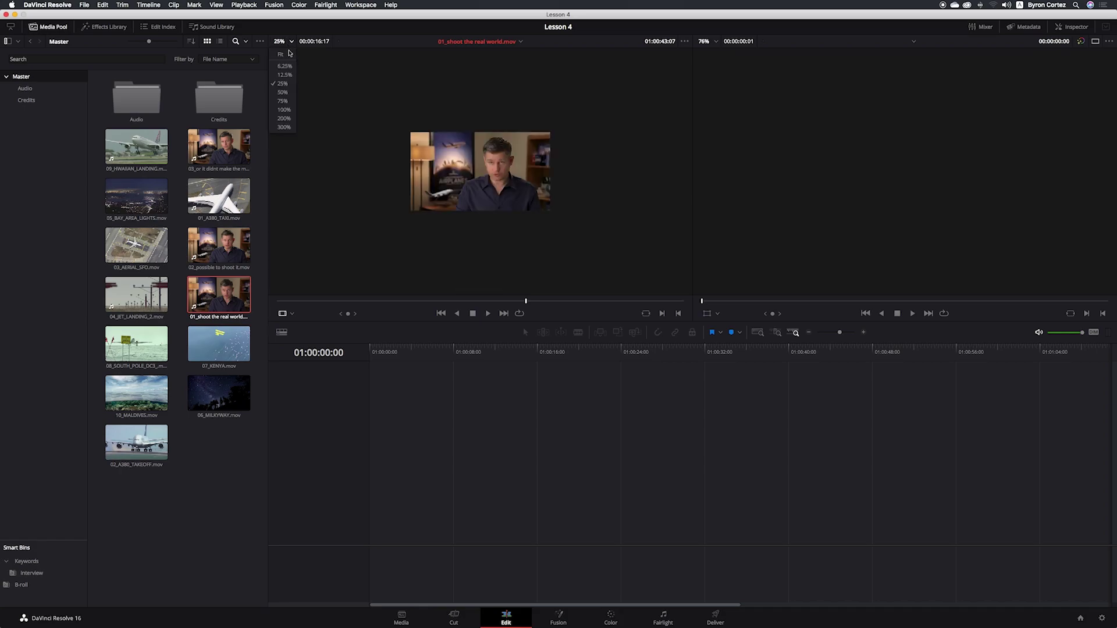
left_click(288, 93)
left_click(288, 42)
left_click(288, 102)
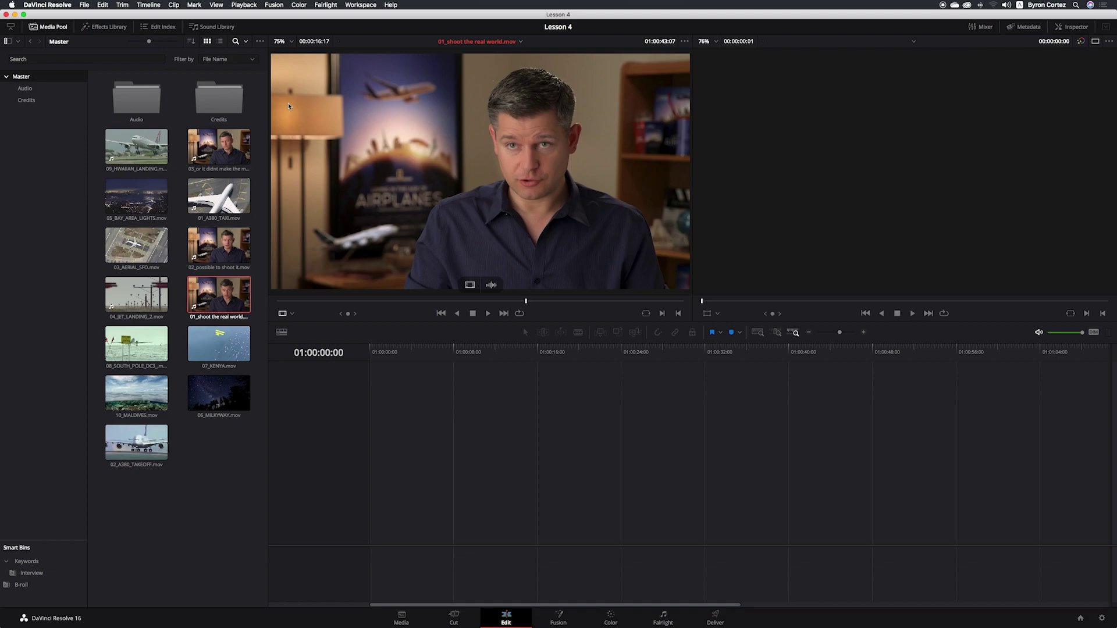
left_click(289, 42)
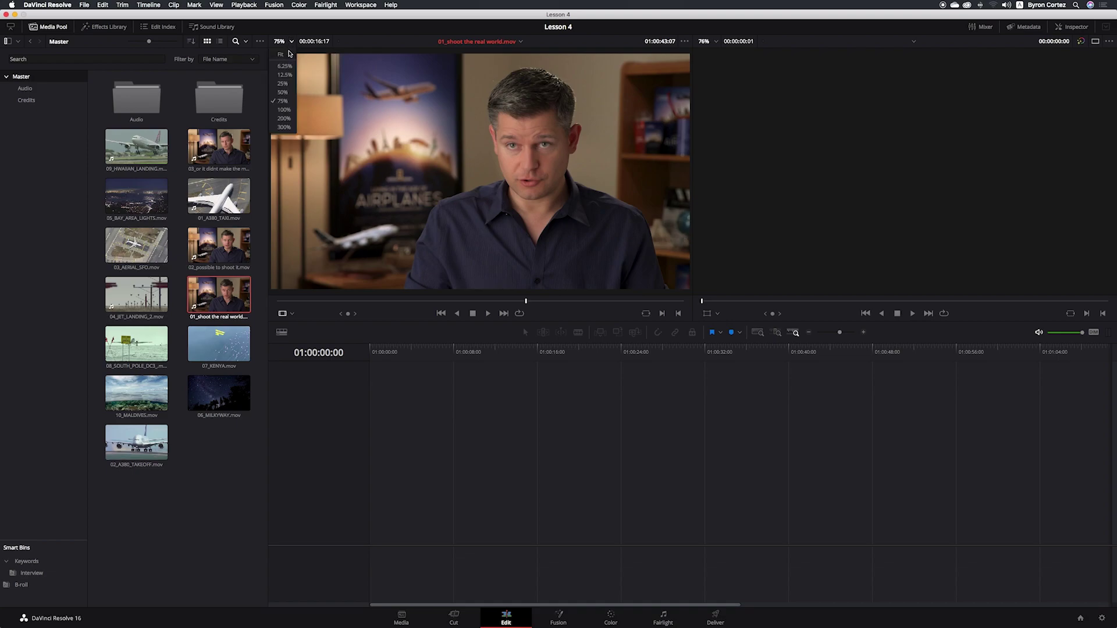
left_click(288, 56)
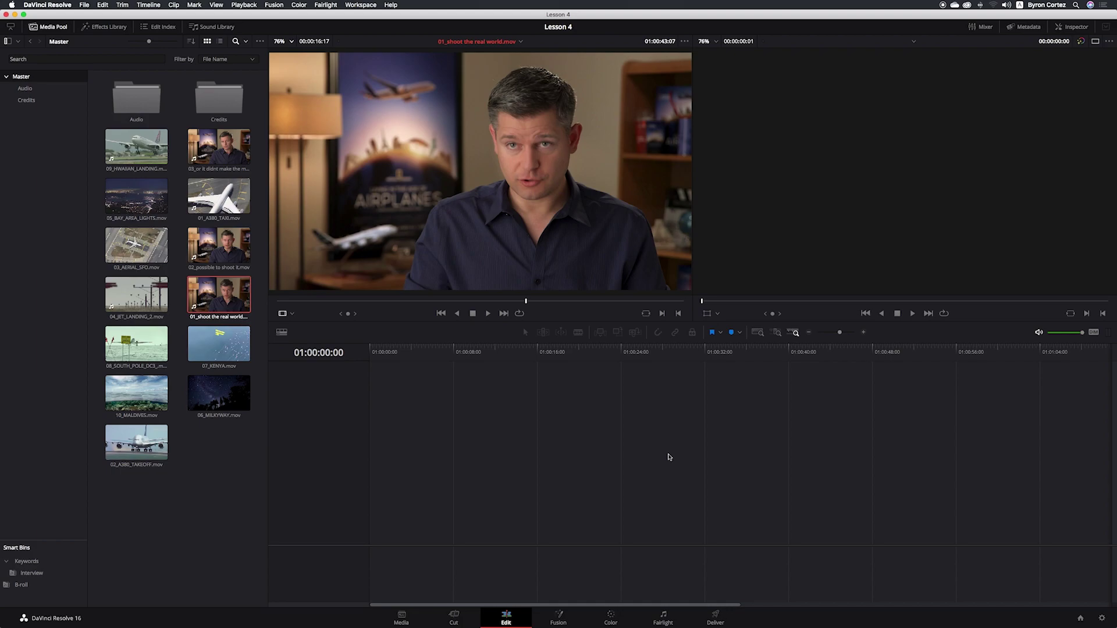
Check the viewer mode options, then jog the interview clip back to 01:00:40:20
left_click(294, 314)
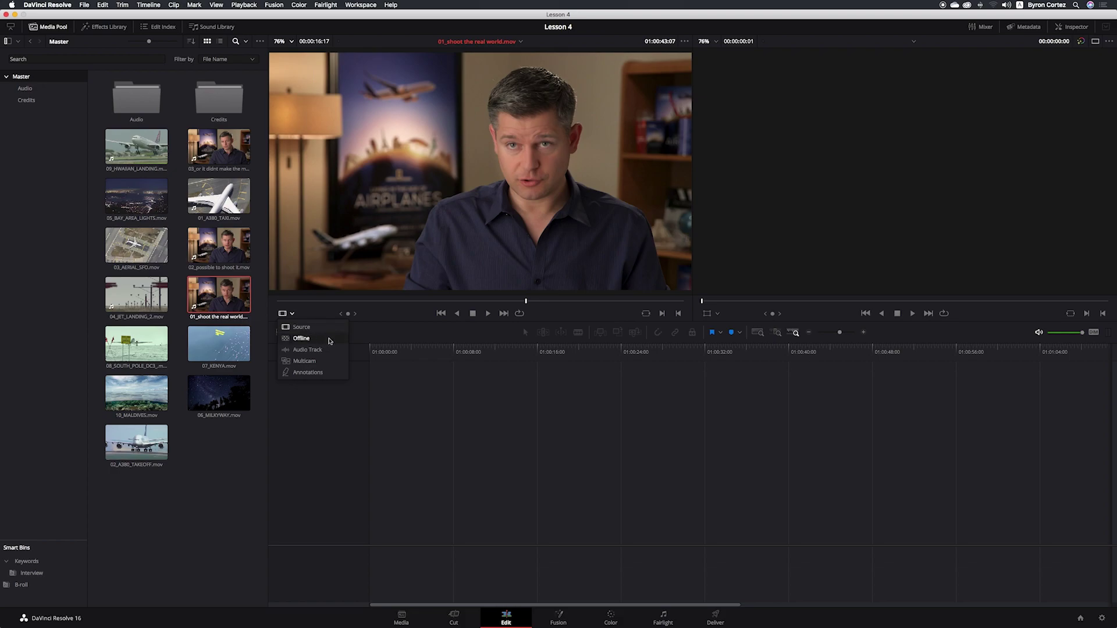
left_click(335, 376)
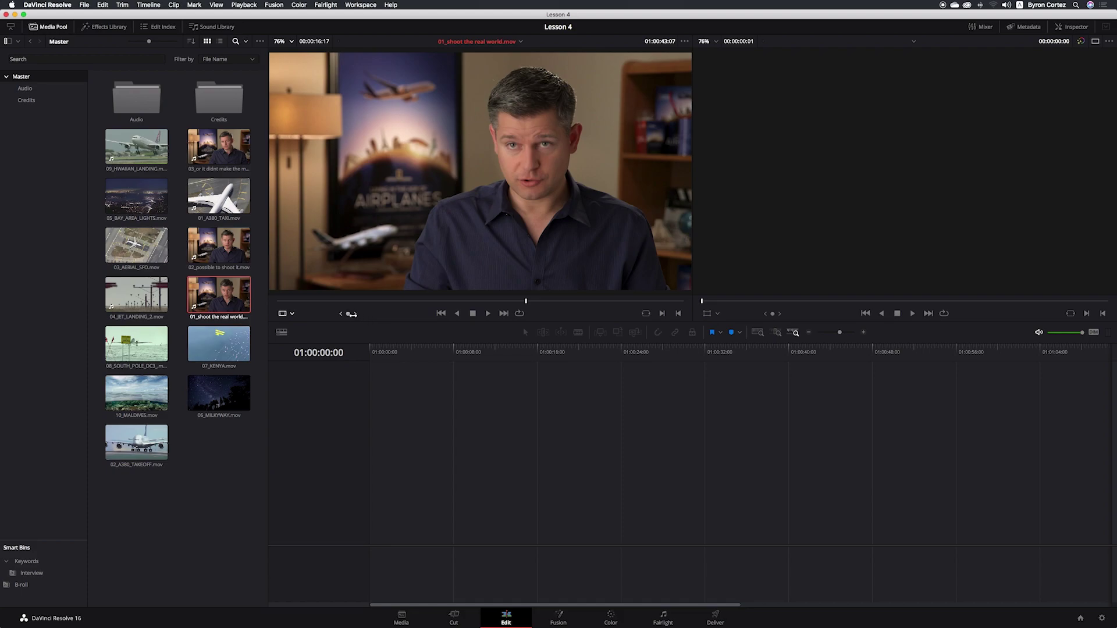
left_click_drag(348, 313, 331, 313)
key("k+l")
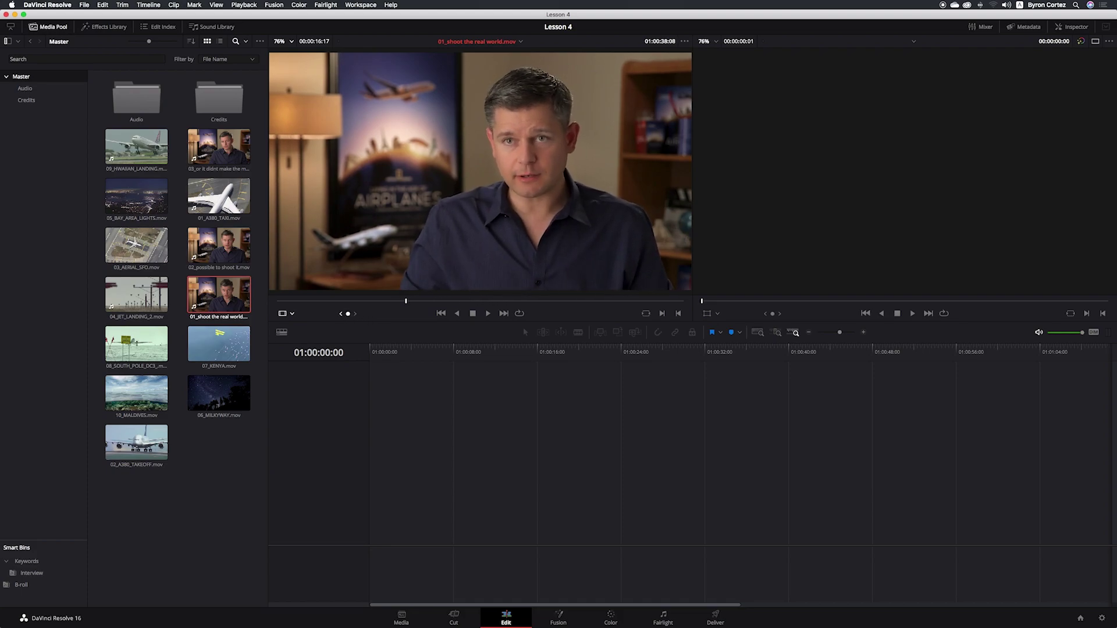
left_click_drag(348, 314, 354, 316)
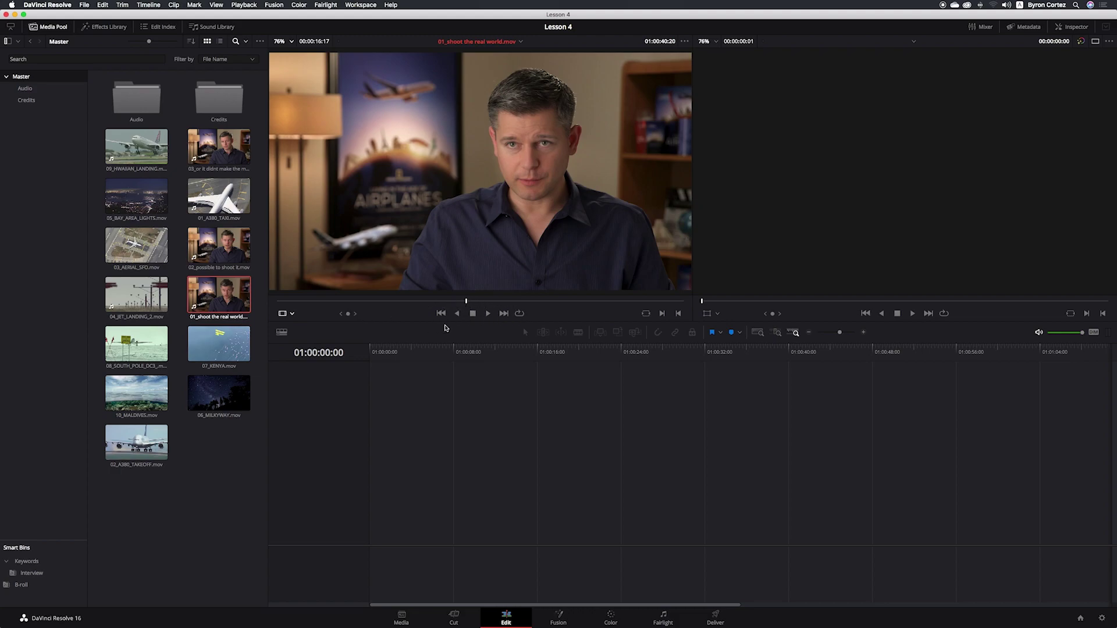
Play the source clip forward and in reverse from its start, ending on the last frame, 01:00:49:18
left_click(441, 314)
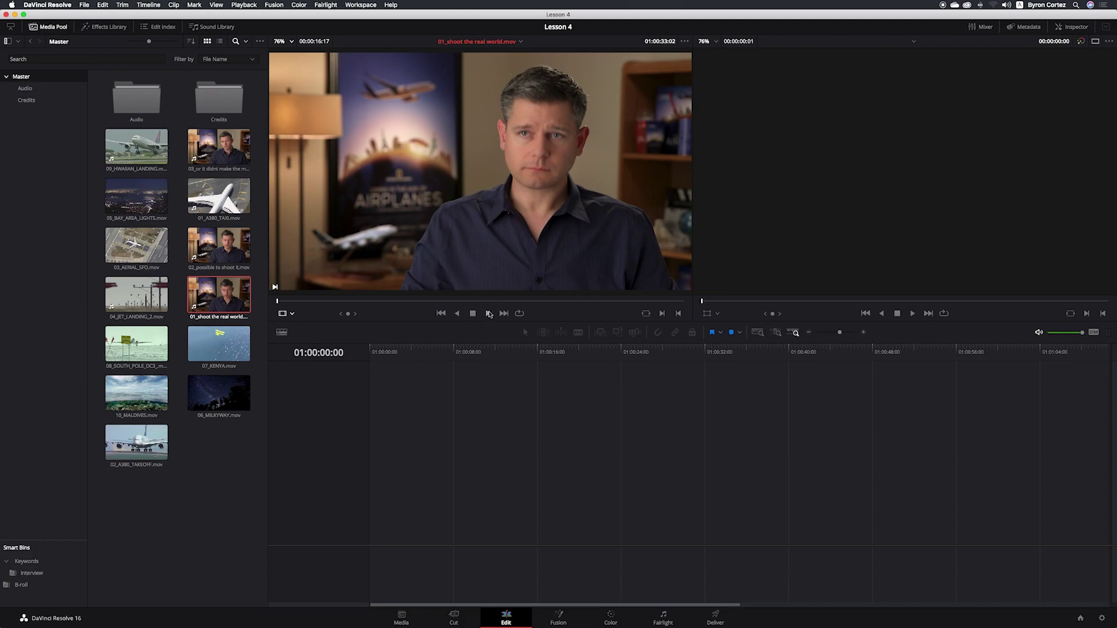
left_click(489, 313)
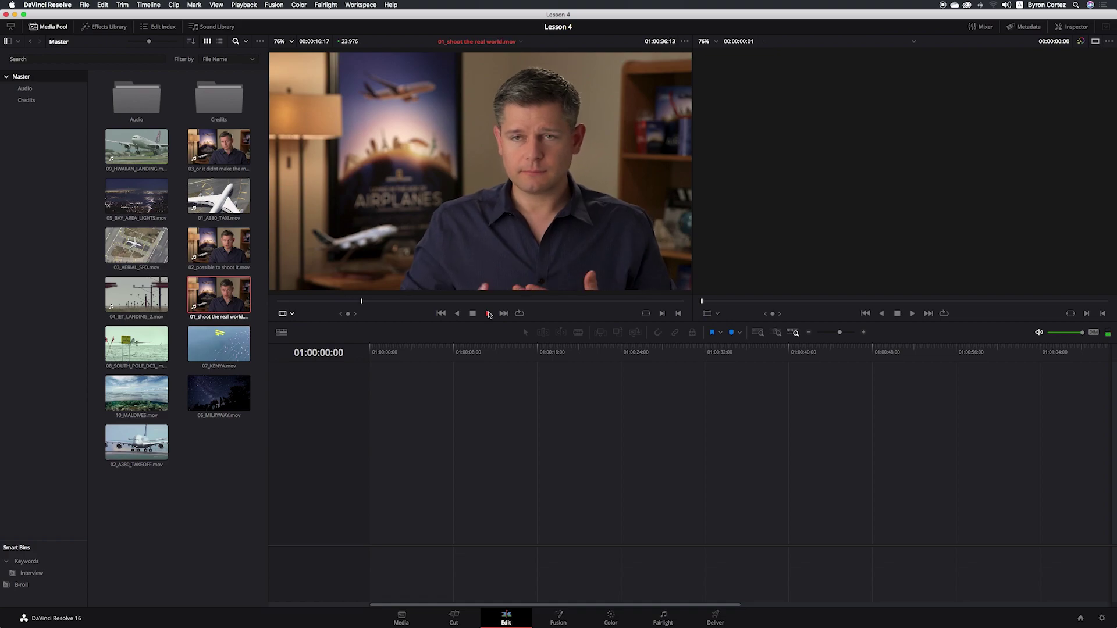
left_click(487, 314)
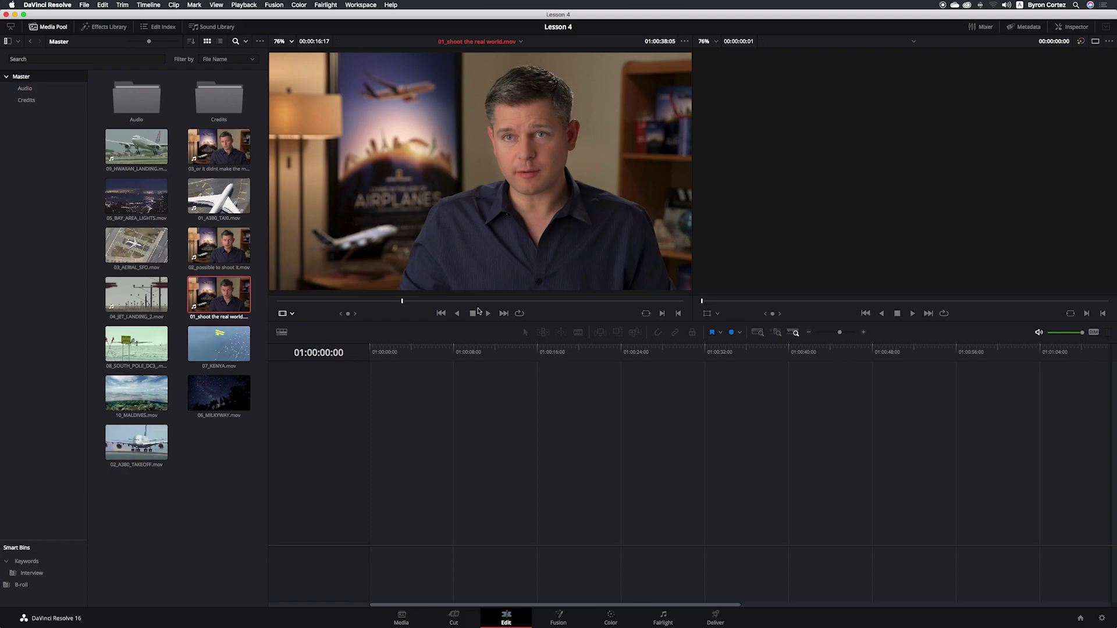
left_click(457, 314)
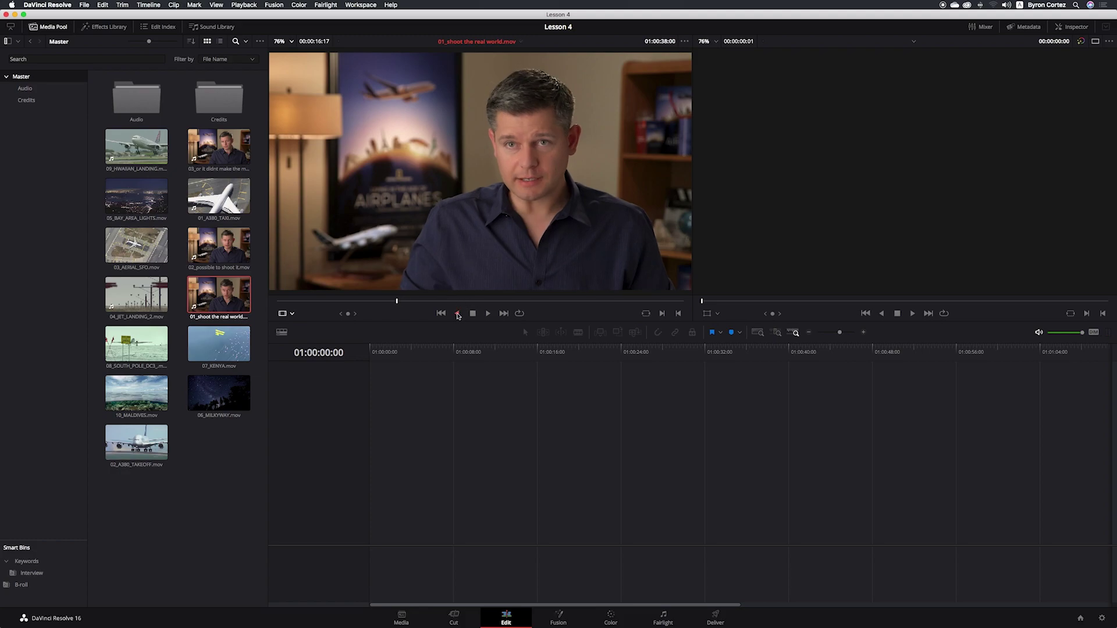
left_click(472, 314)
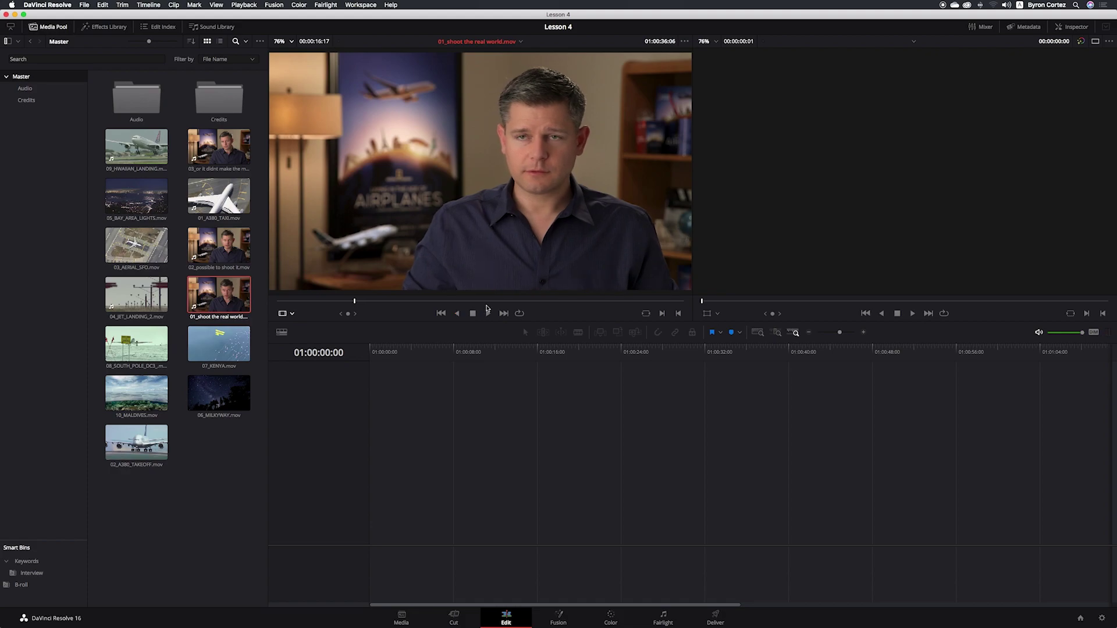
left_click(504, 314)
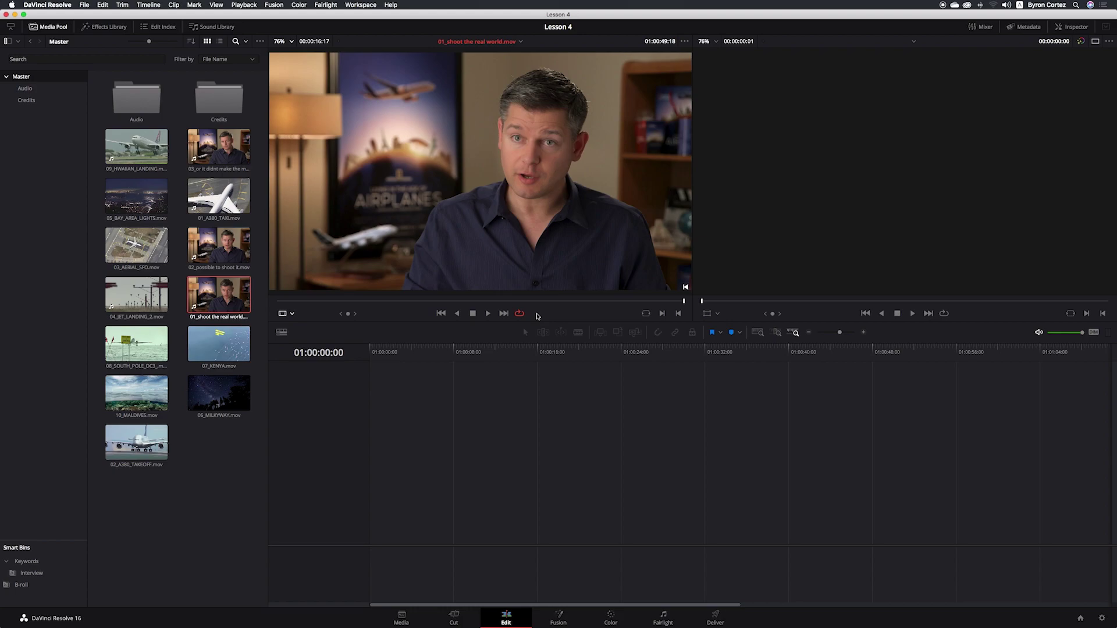
Disable Loop playback and open the timeline viewer's overlay dropdown
left_click(519, 313)
left_click(718, 314)
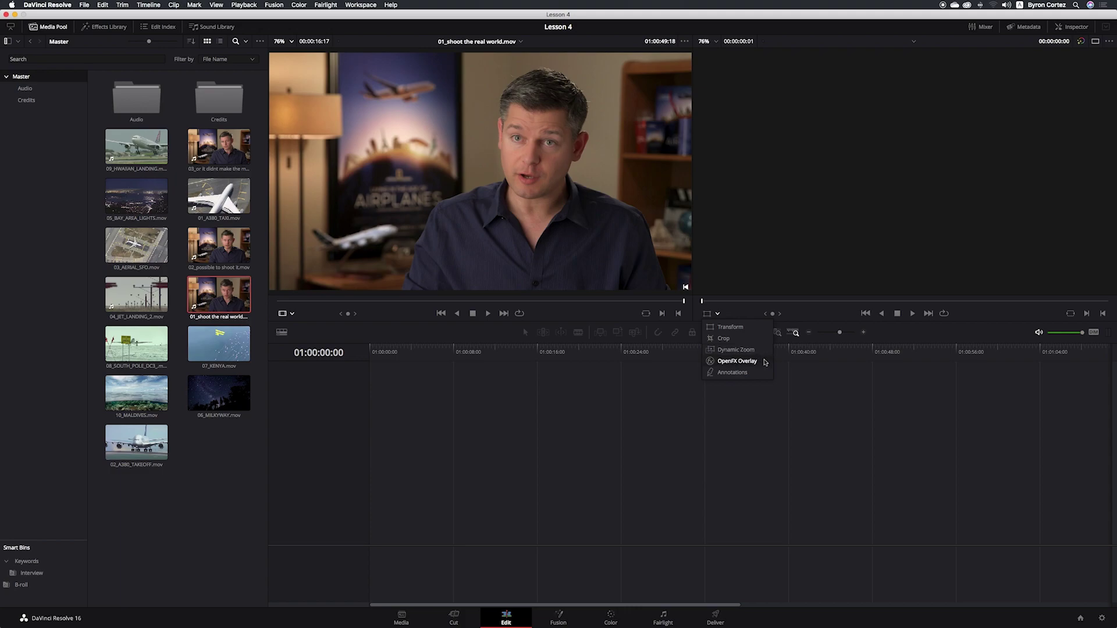
Set the timeline viewer's on-screen overlay to Annotations
left_click(760, 373)
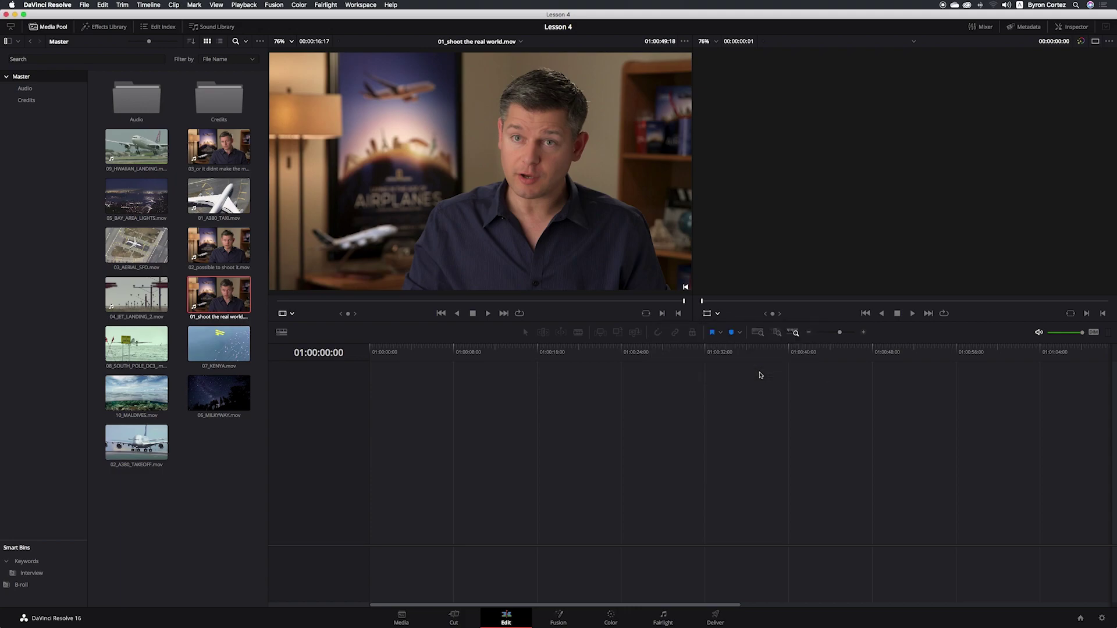
left_click(718, 314)
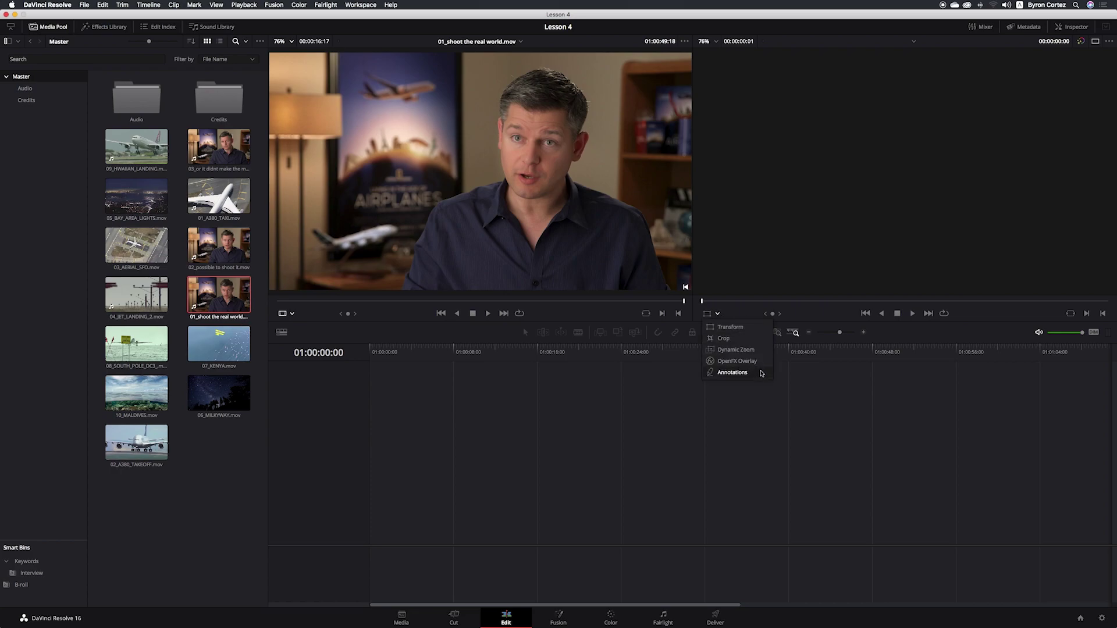
left_click(760, 373)
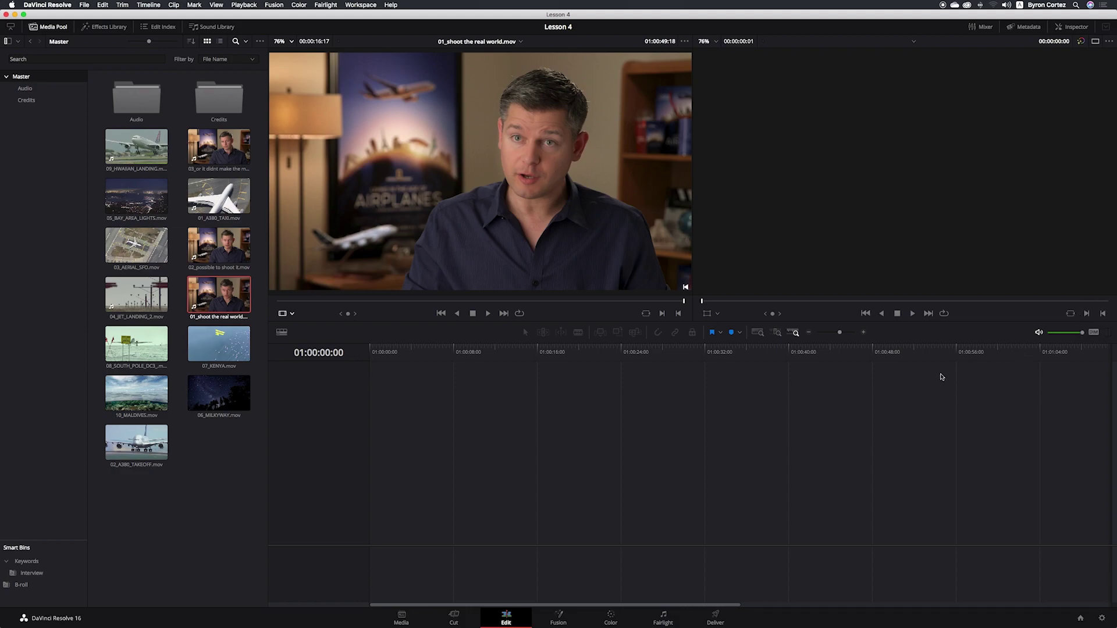
left_click(715, 42)
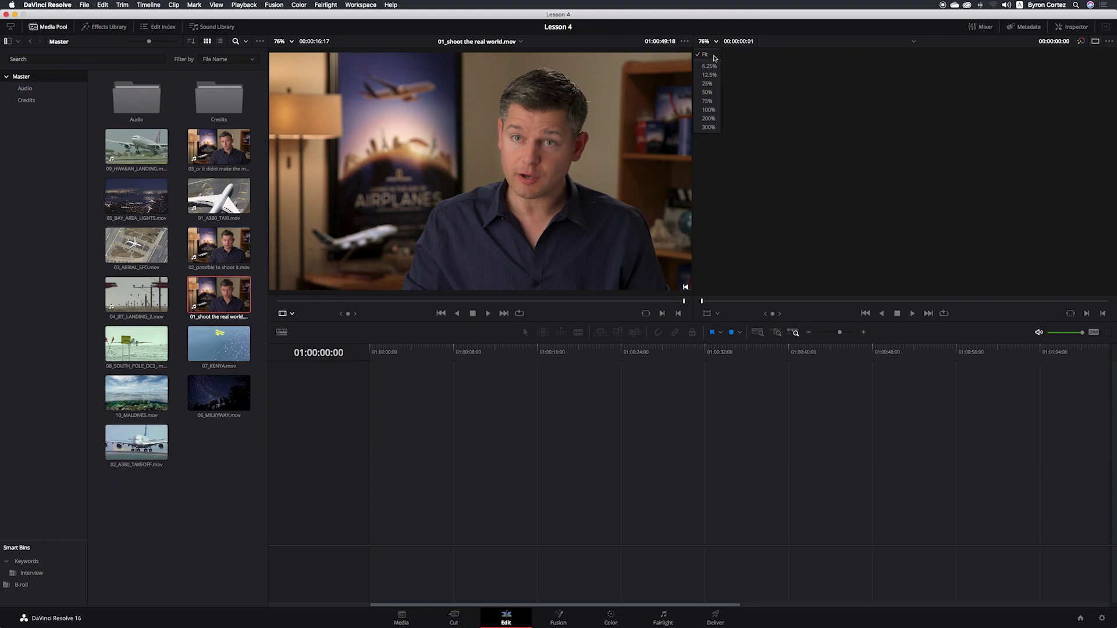
left_click(854, 95)
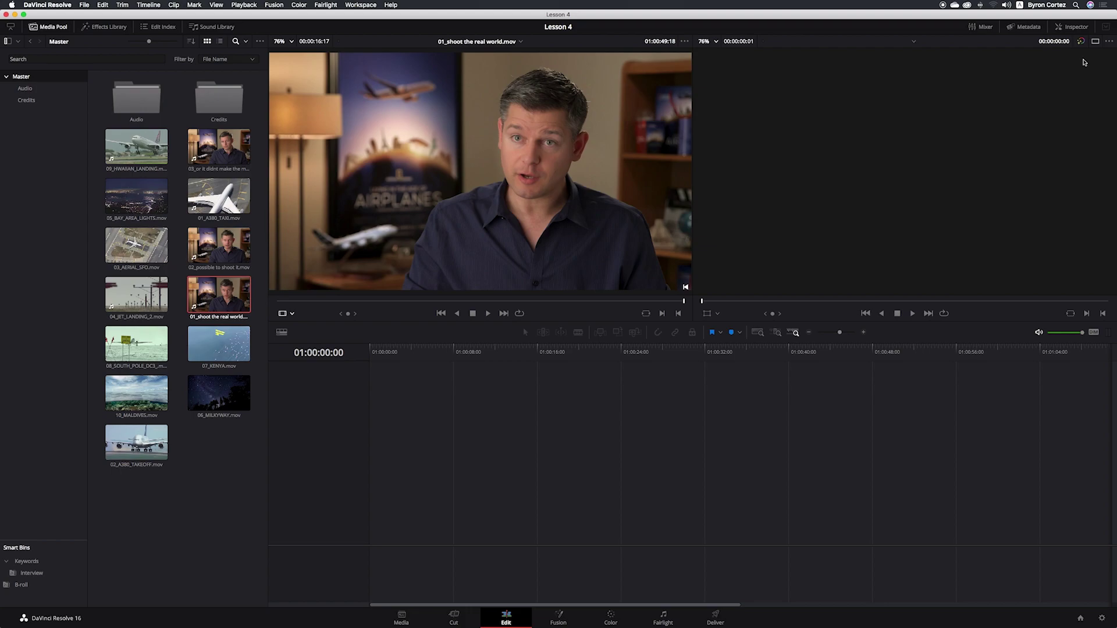
Bypass colour grading in the timeline viewer, then toggle single viewer mode on and back off
left_click(1082, 42)
mouse_move(560, 123)
left_click(1095, 42)
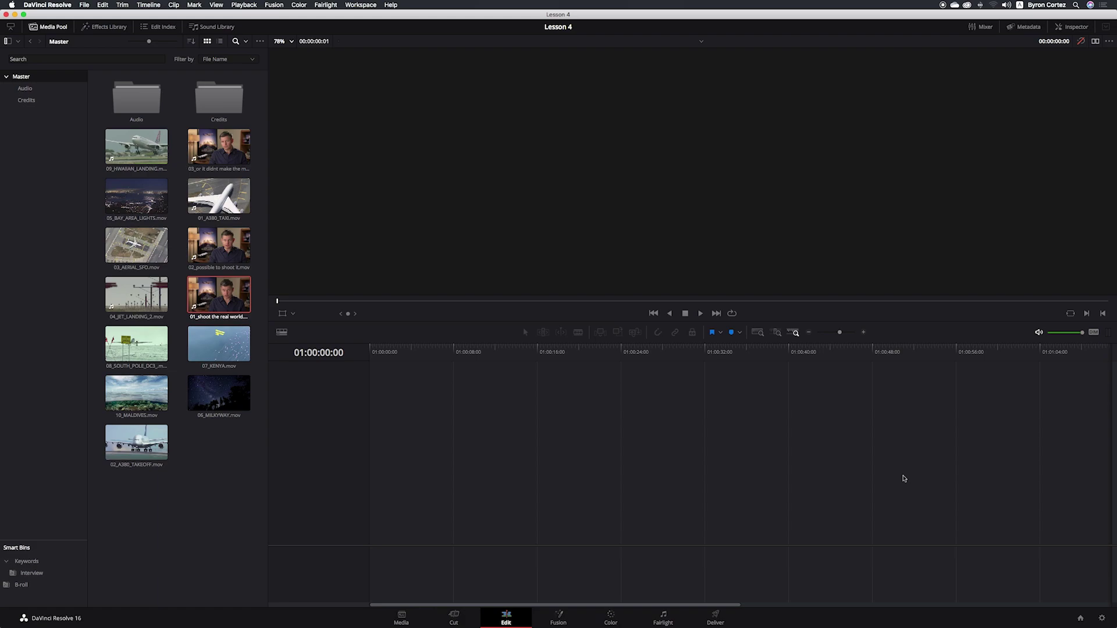
left_click(1095, 42)
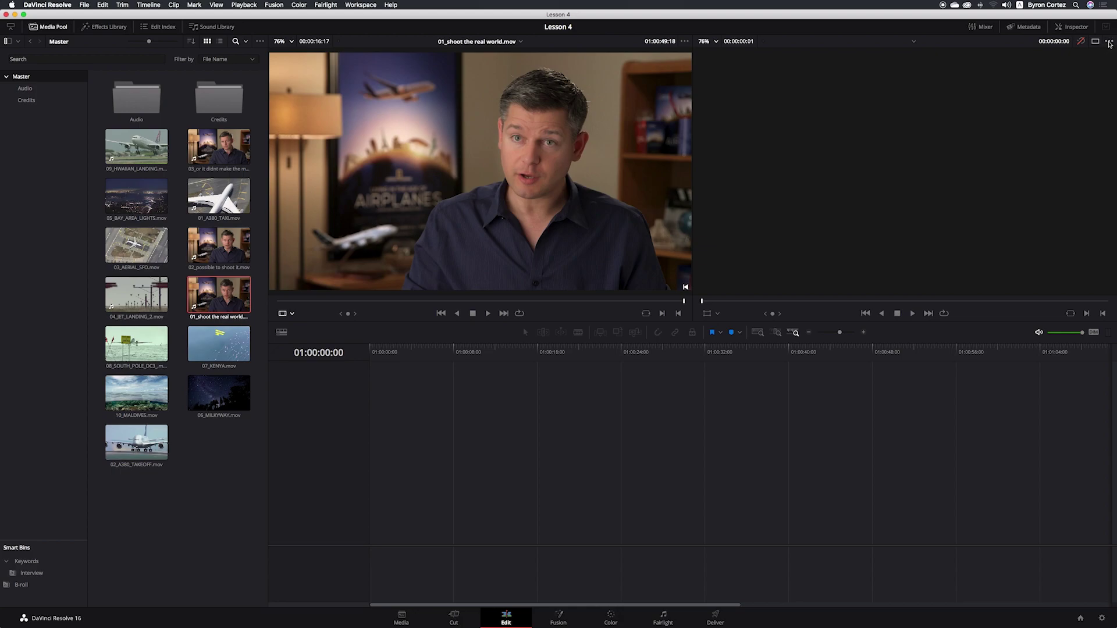
Leave the viewer's extra display options unchanged and show the Mixer with the M1 and Main 1 channels
left_click(1109, 42)
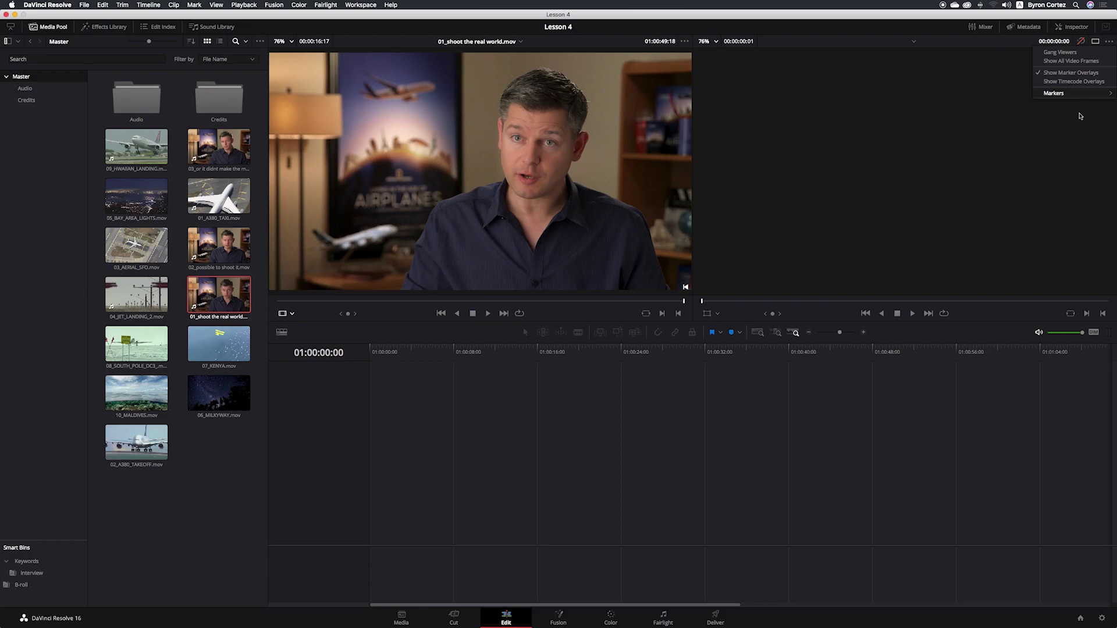
left_click(1108, 41)
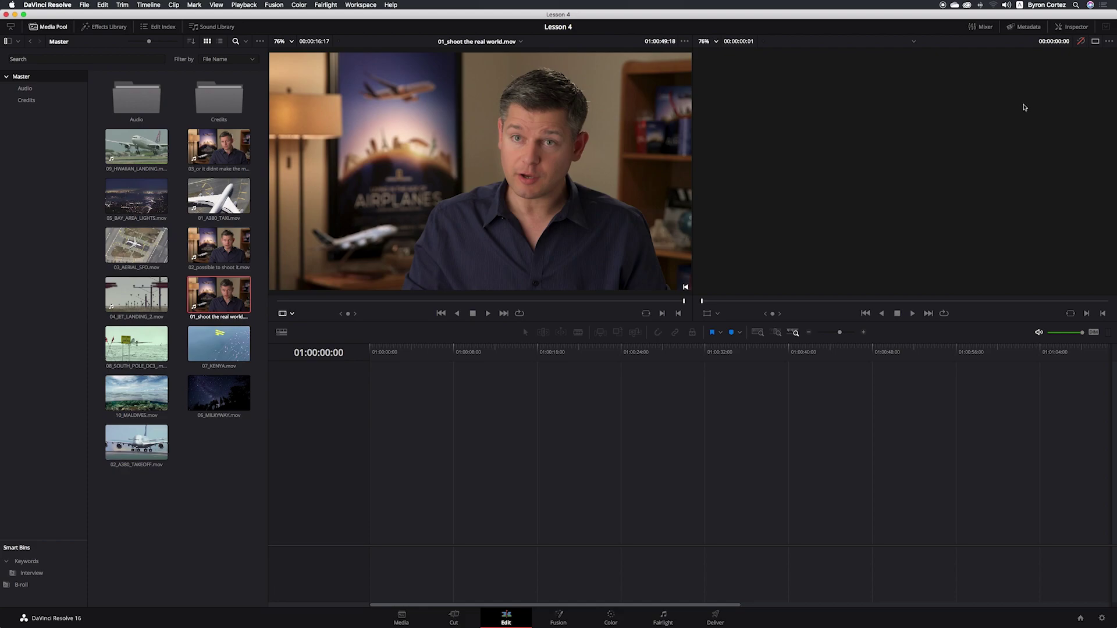
left_click(983, 26)
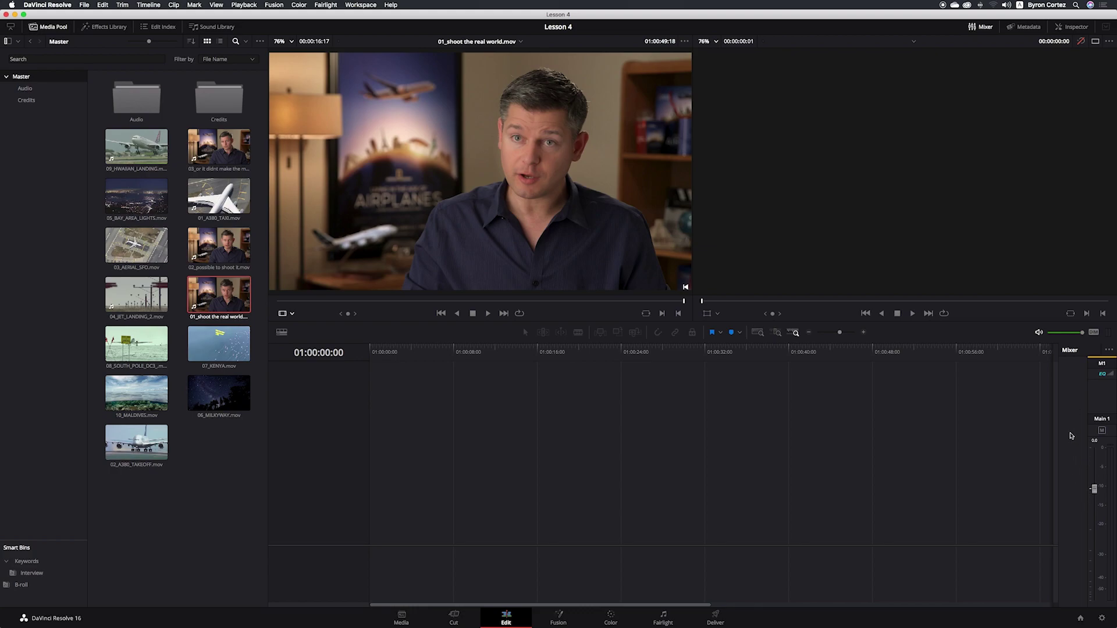
Hide the Mixer, then briefly show and hide the clip Metadata panel
left_click(982, 27)
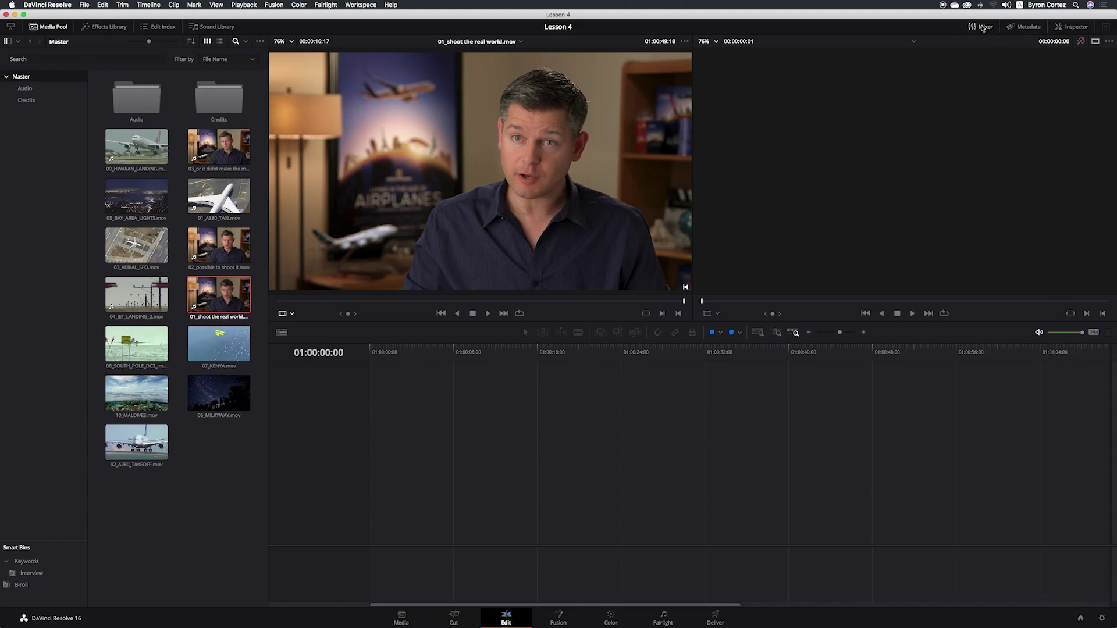
left_click(1029, 28)
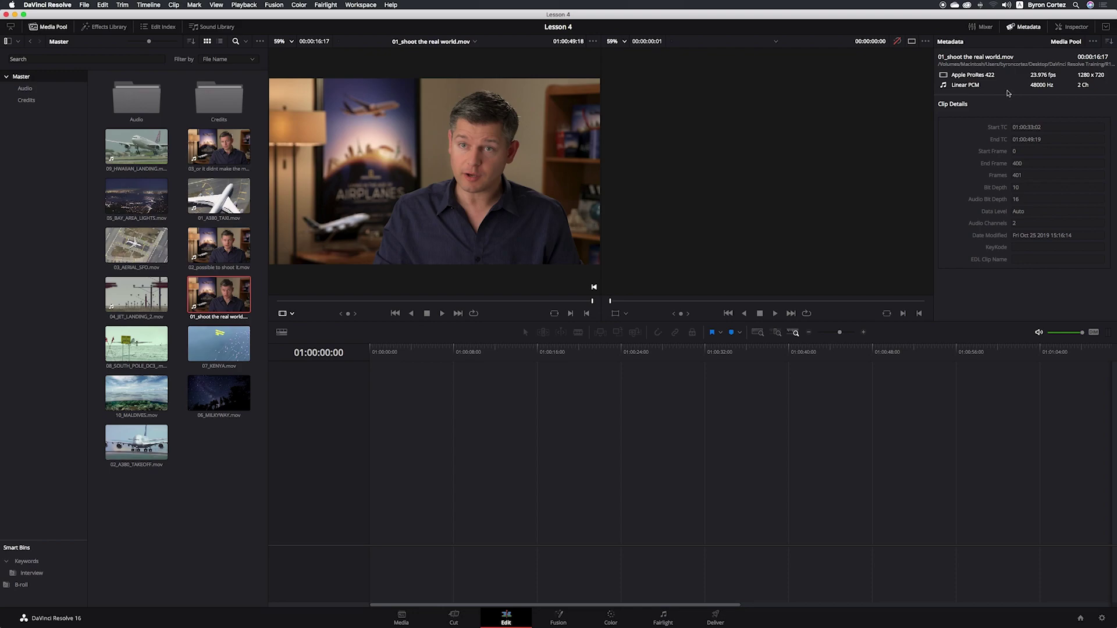
left_click(1027, 28)
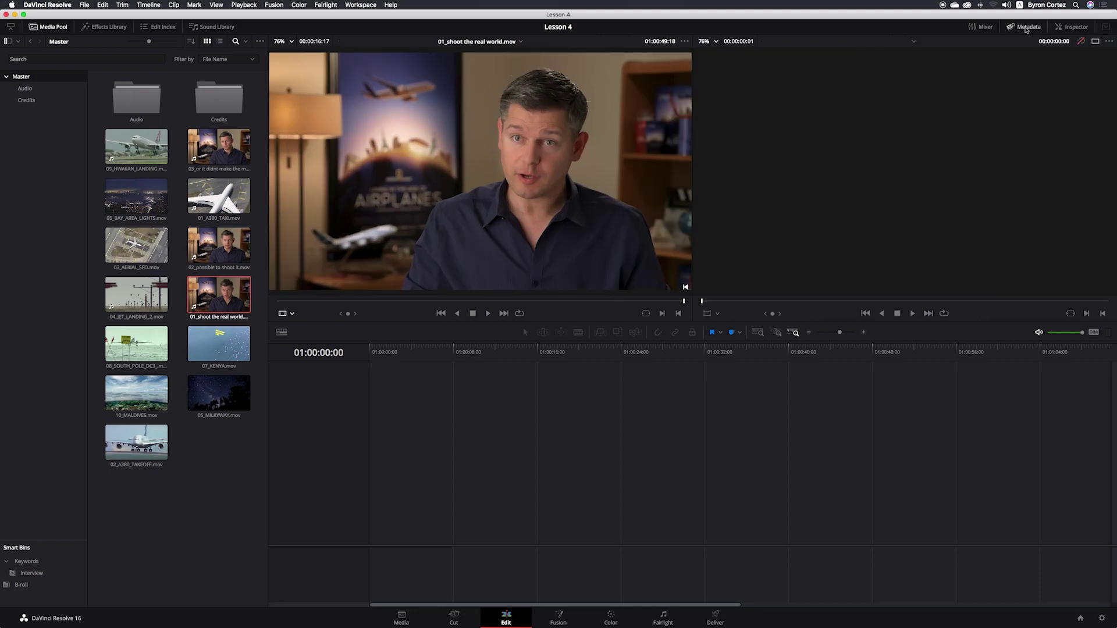
Toggle the empty Inspector closed and open again, then switch it between full and half height
left_click(1075, 28)
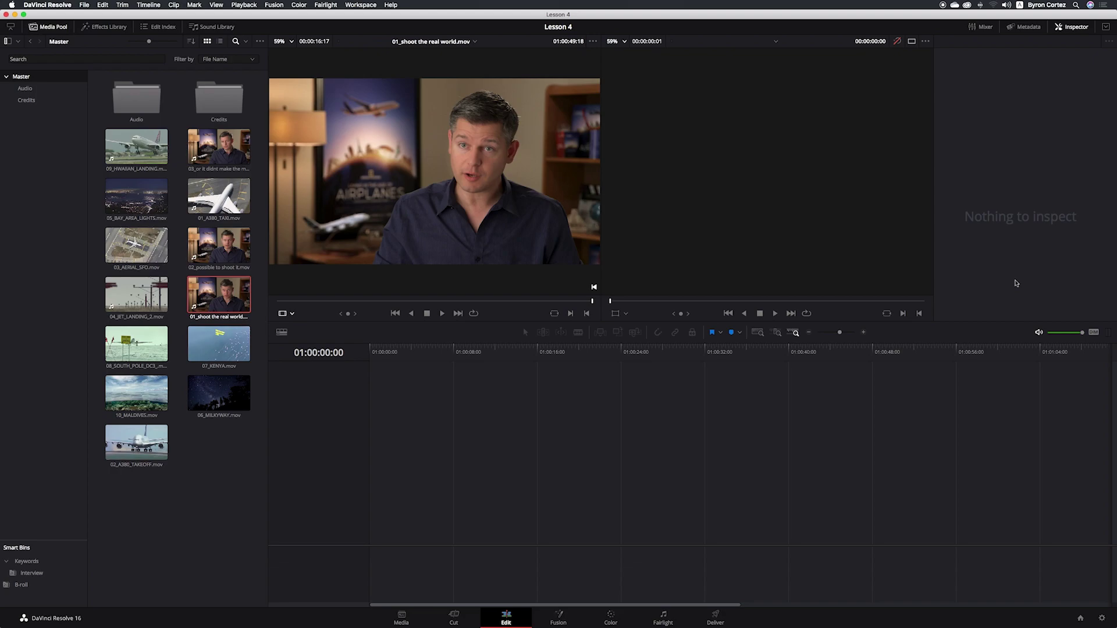
left_click(1075, 27)
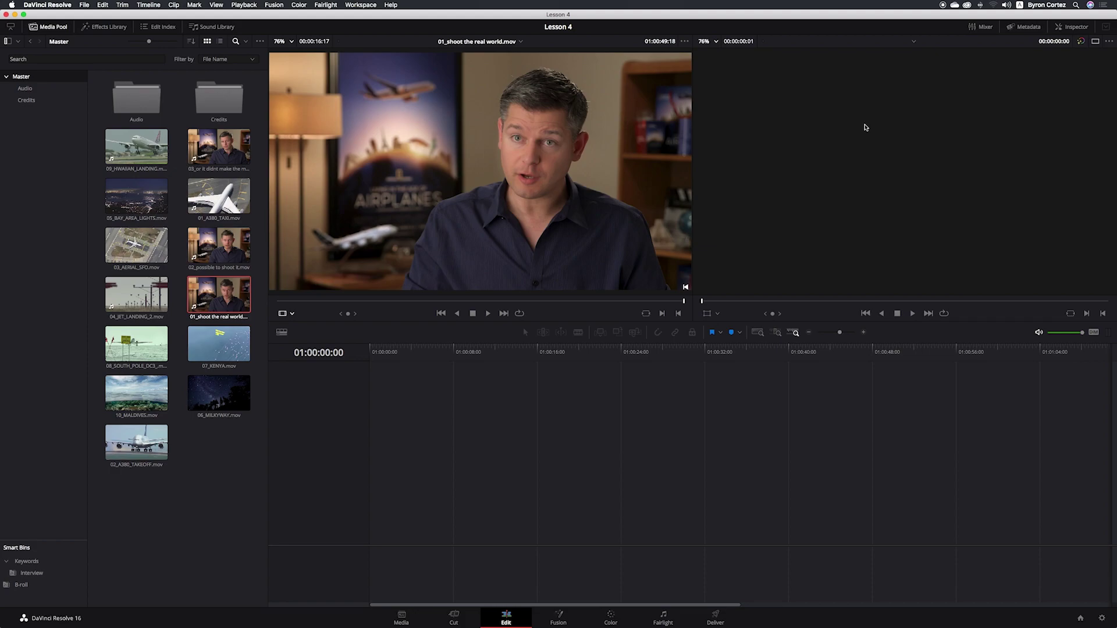
left_click(1073, 28)
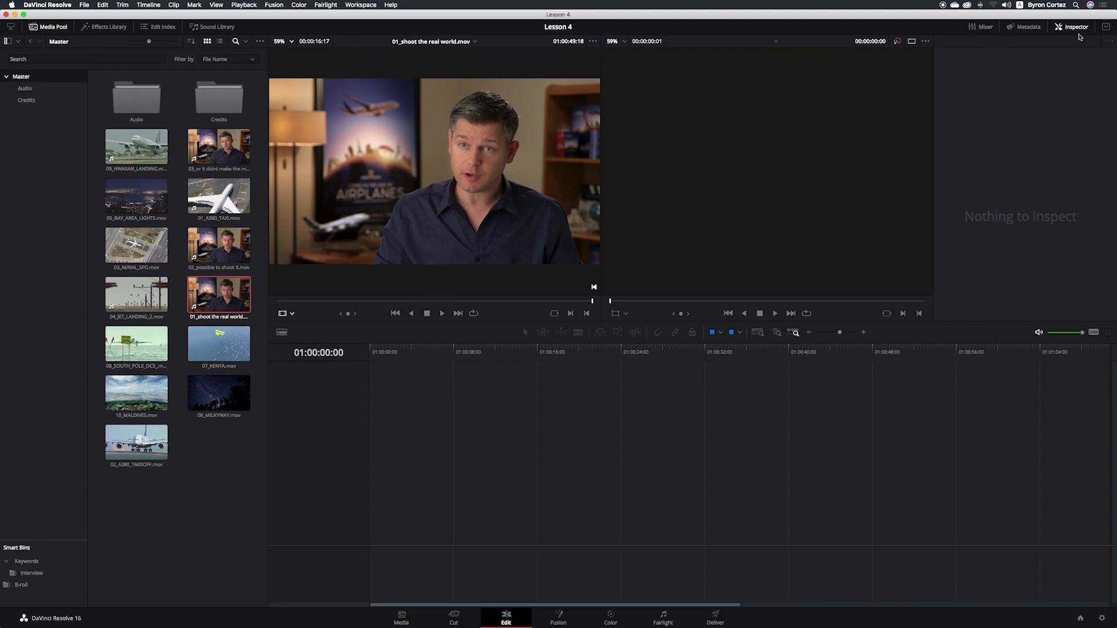
left_click(1106, 27)
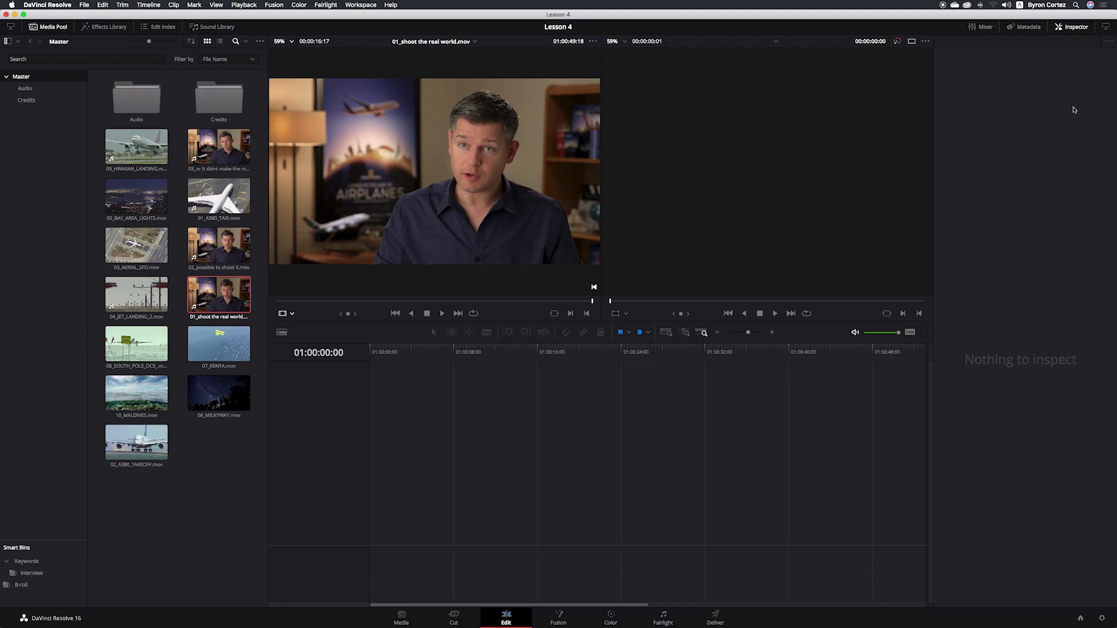
left_click(1107, 27)
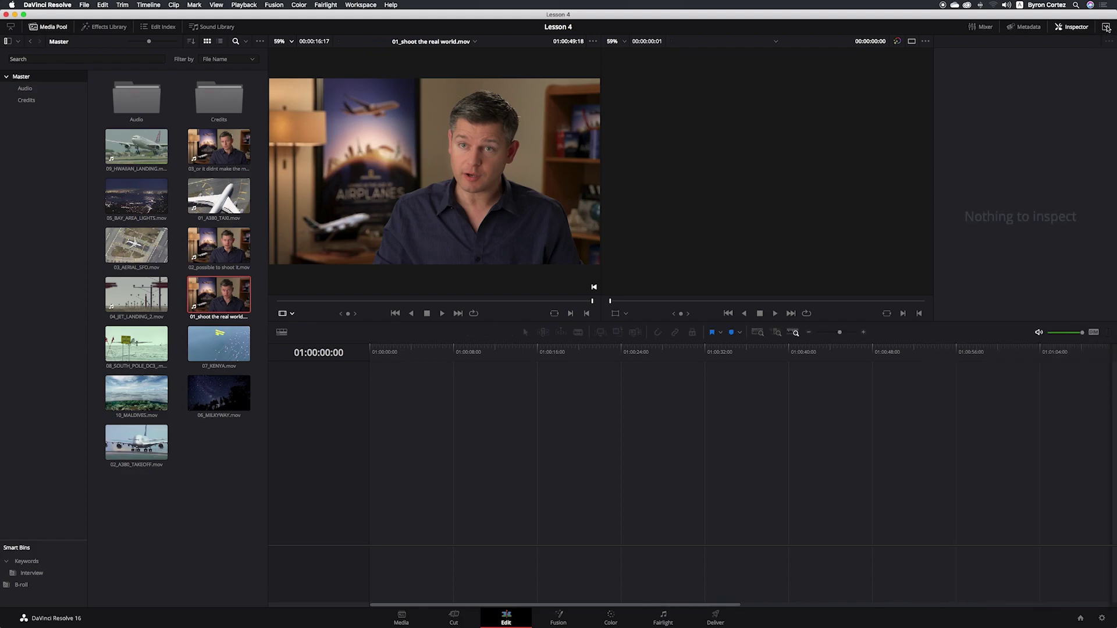
left_click(1107, 27)
Close the Inspector so the empty Lesson 4 timeline spans the full width
left_click(1075, 28)
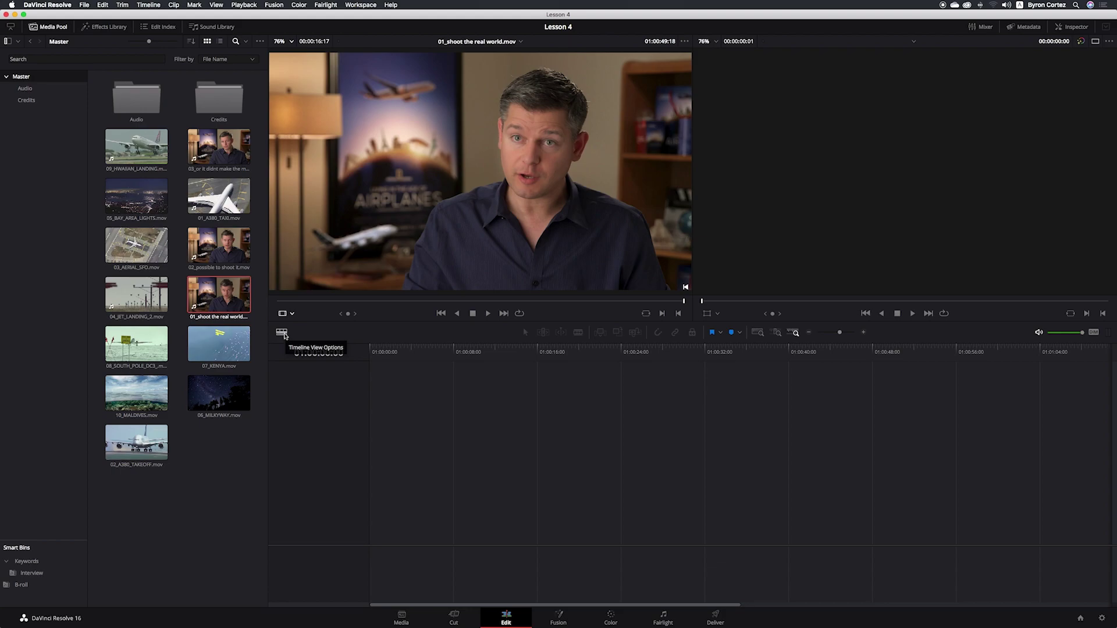
Enable Stacked Timelines from the Timeline View Options panel
left_click(285, 337)
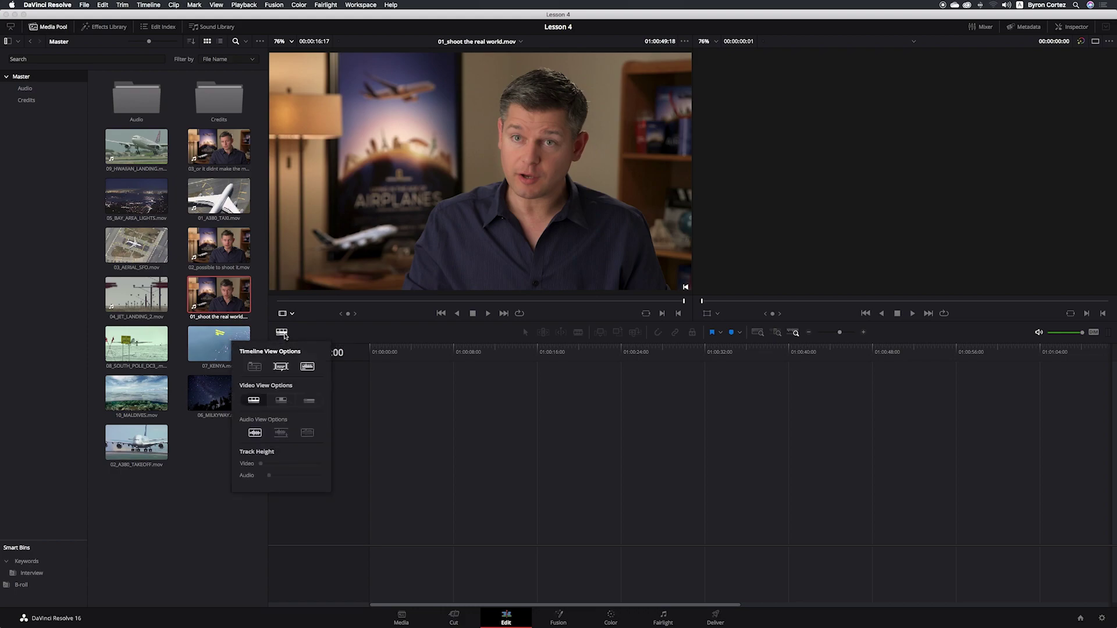
left_click(255, 367)
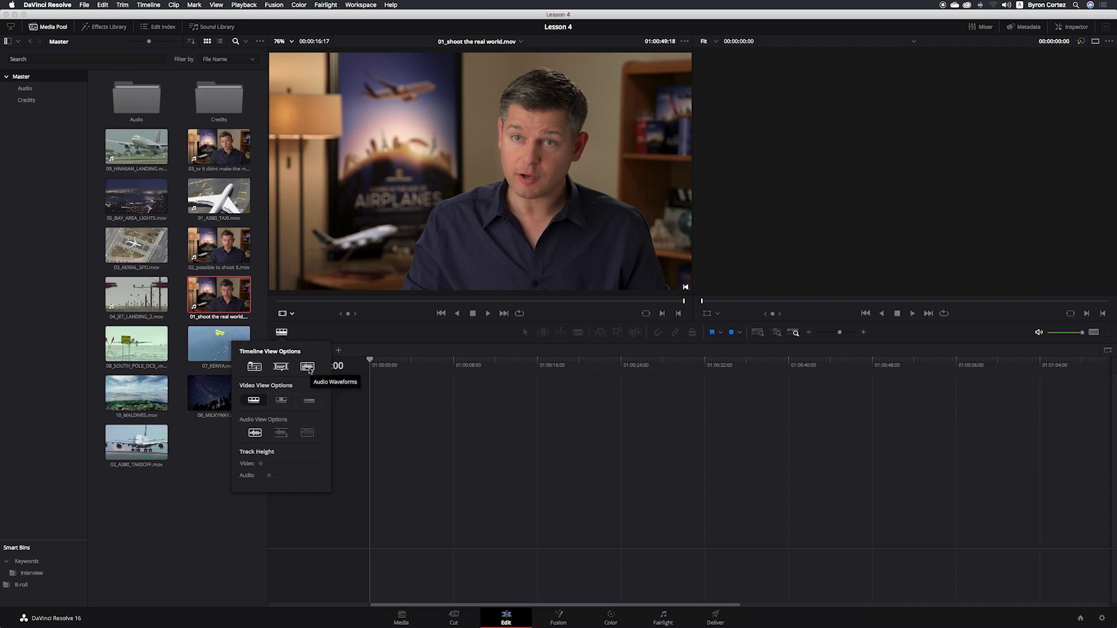
Turn on audio waveforms in the timeline view options and close the panel
left_click(307, 367)
left_click(609, 401)
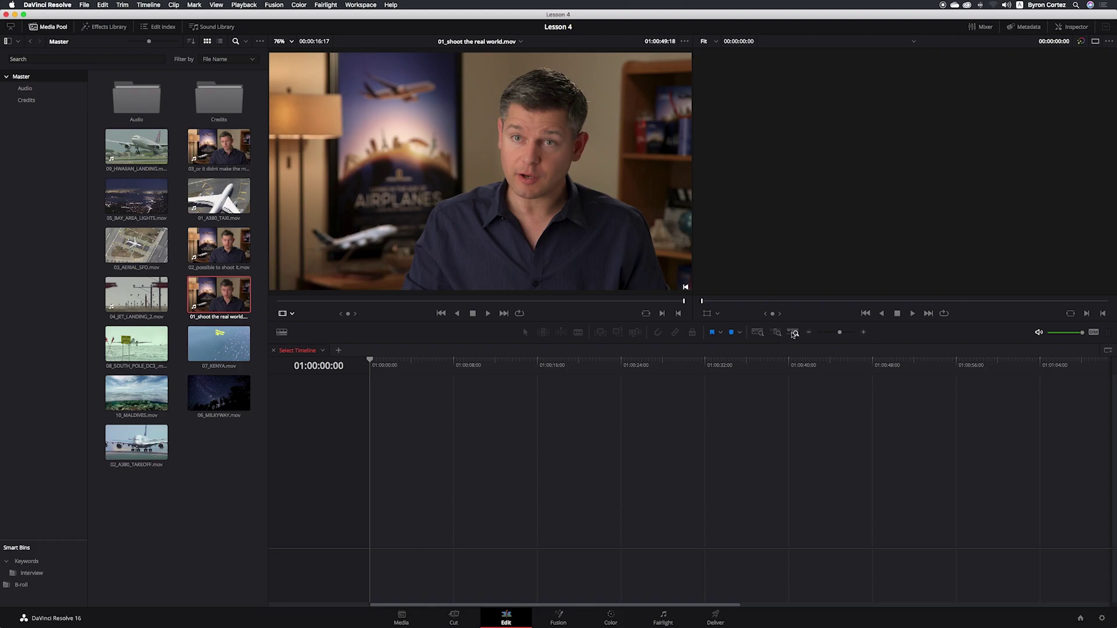
left_click(794, 334)
mouse_move(840, 332)
left_mouse_down()
mouse_move(822, 333)
mouse_move(844, 333)
left_mouse_up()
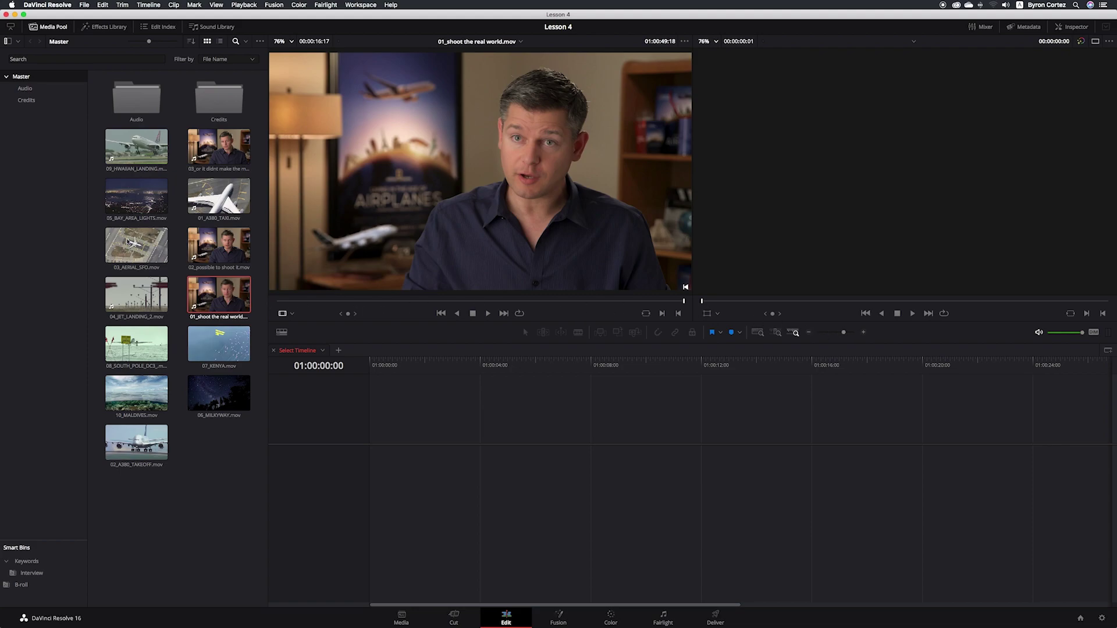
Create a new bin under Master in the Media Pool named 'RoughCuts'
right_click(32, 133)
left_click(53, 137)
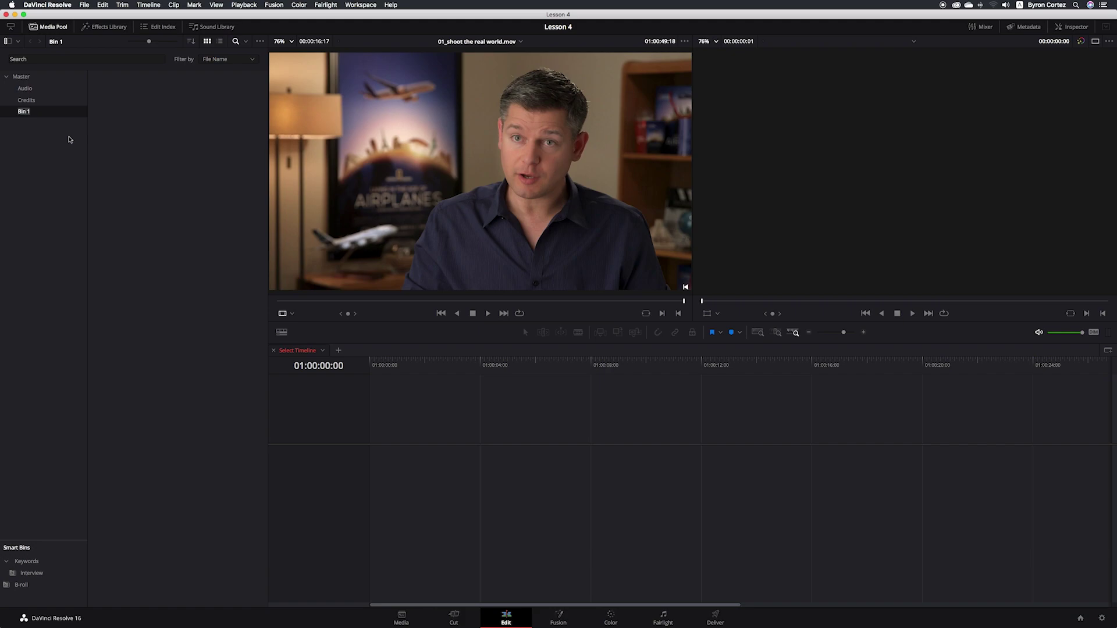
type("RoughCu")
type("ts")
key("Return")
From the RoughCuts bin's Media Pool context menu, choose Timelines > Create New Timeline
right_click(109, 98)
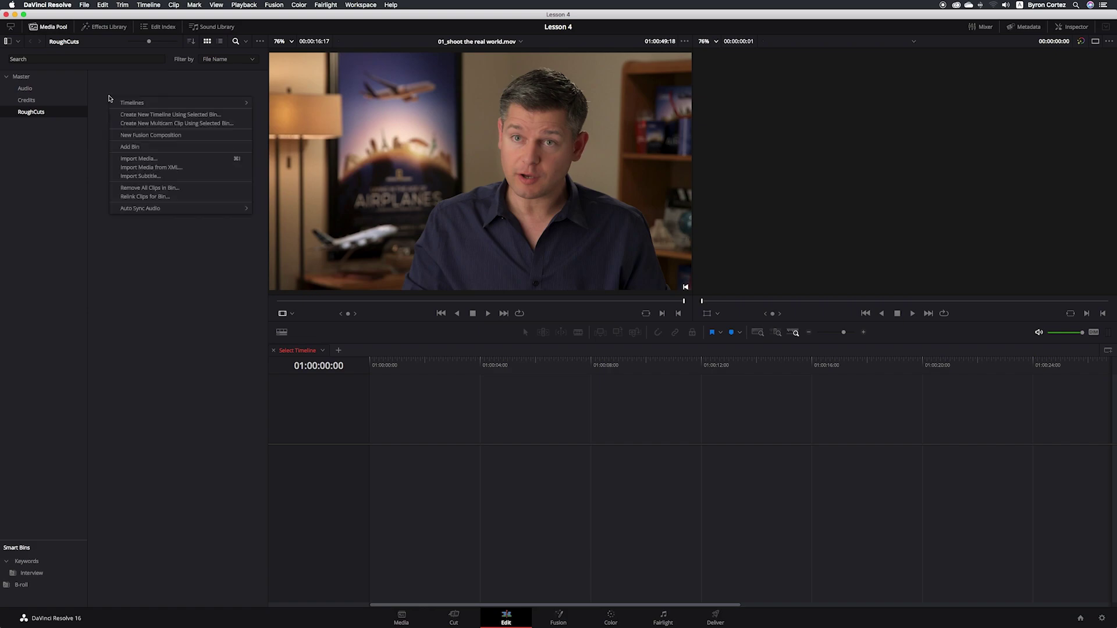
mouse_move(188, 105)
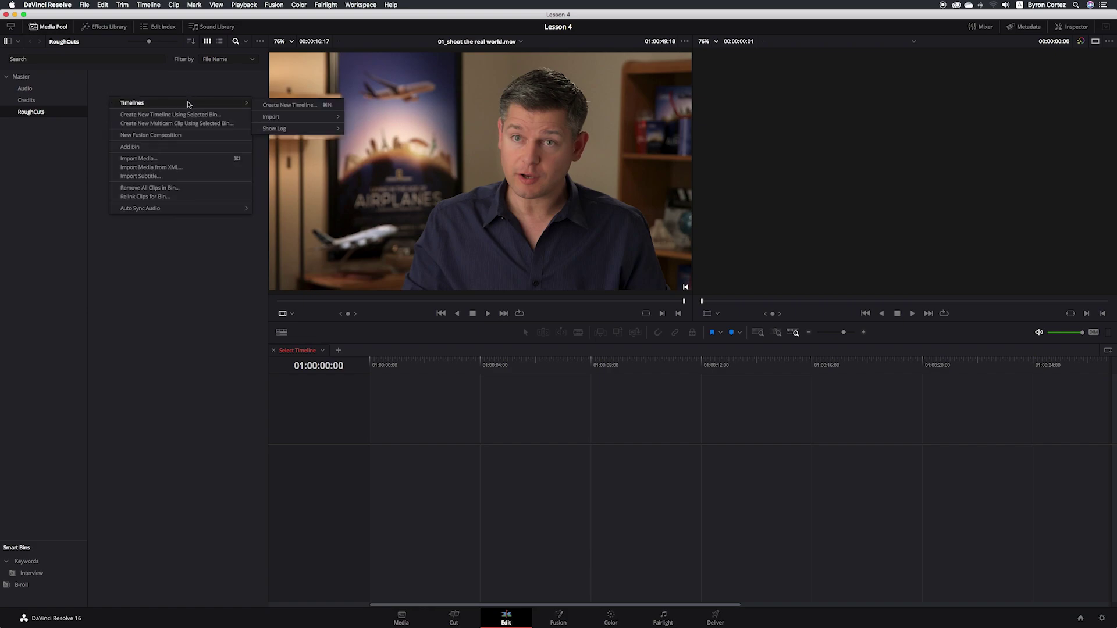
left_click(320, 106)
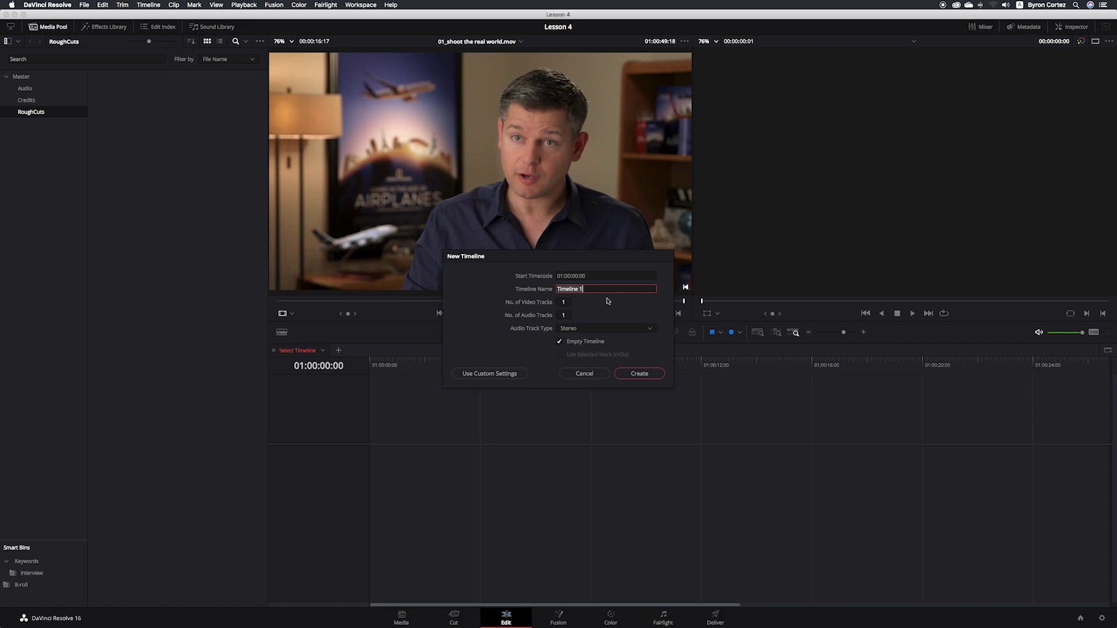
Name the timeline 'First Rough Cut' and keep Stereo as the audio track type
type("First Rough ")
type("Cut")
left_click(650, 329)
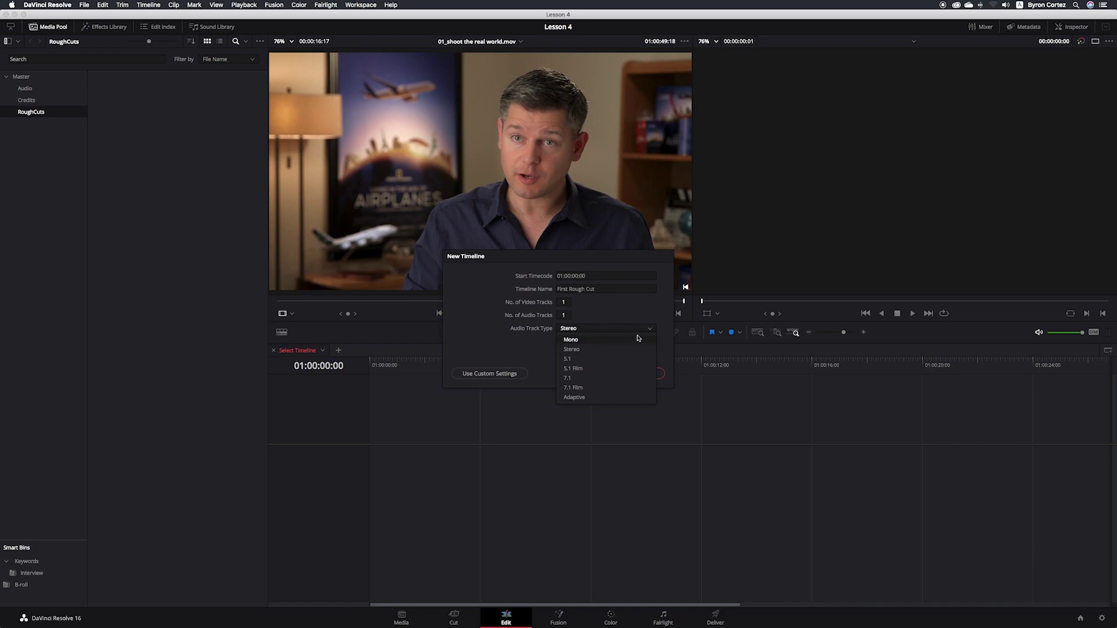
left_click(638, 305)
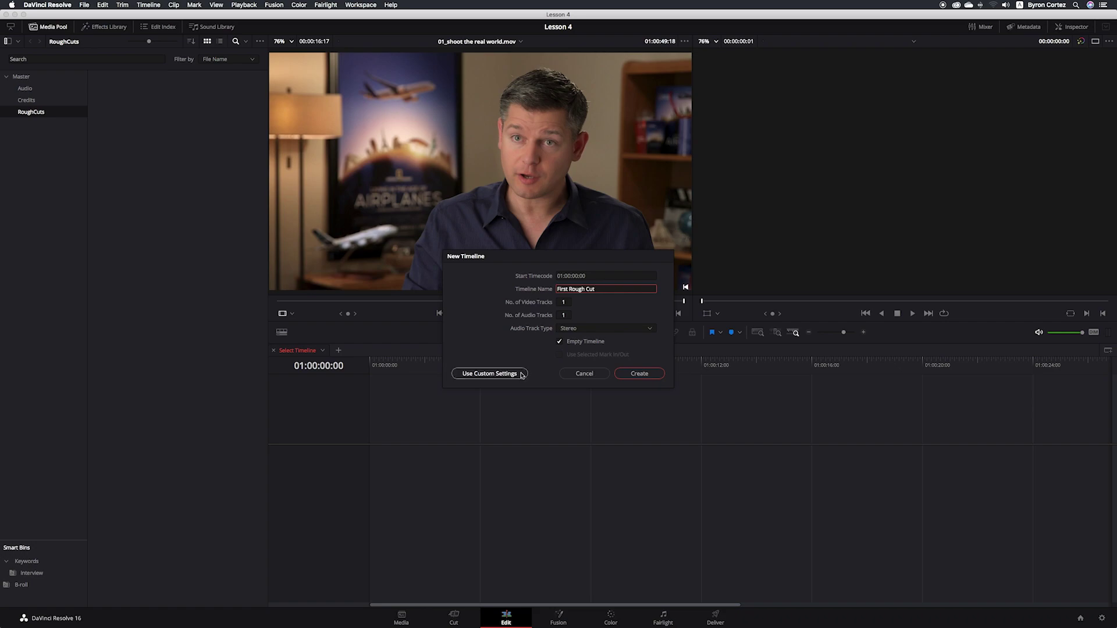
Switch to custom settings and keep the Format resolution at 1280 x 720 HD 720P
left_click(521, 375)
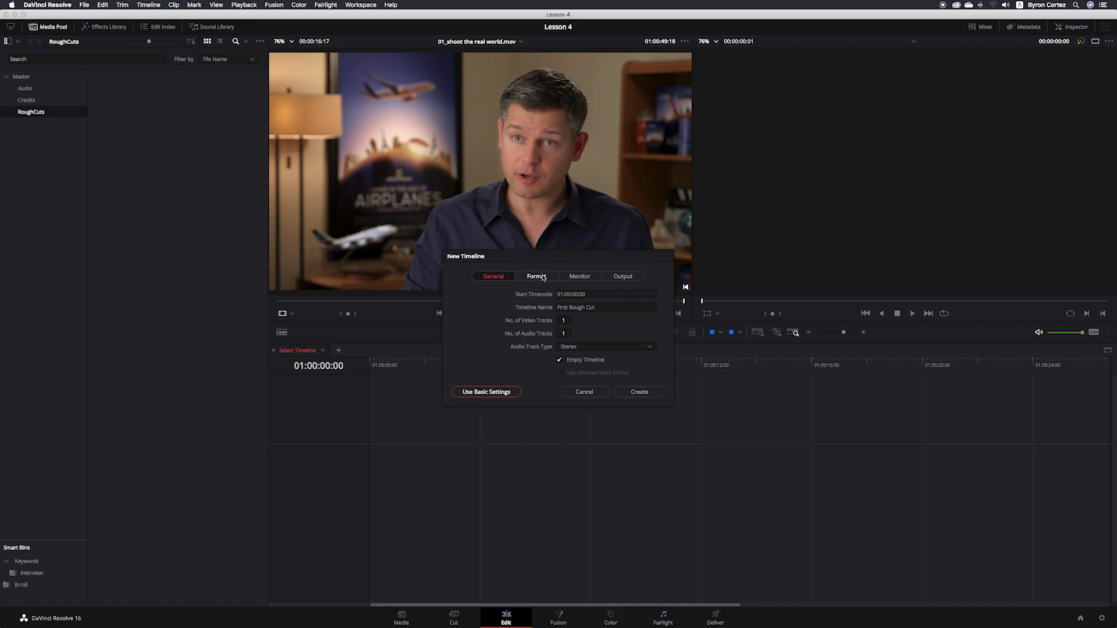
left_click(543, 276)
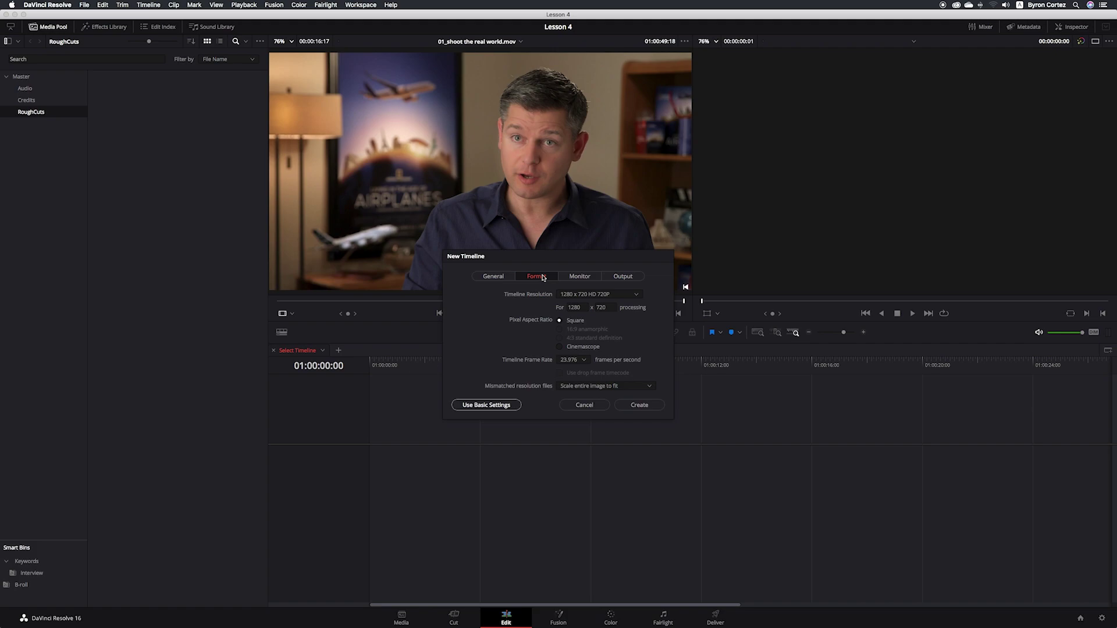
left_click(637, 295)
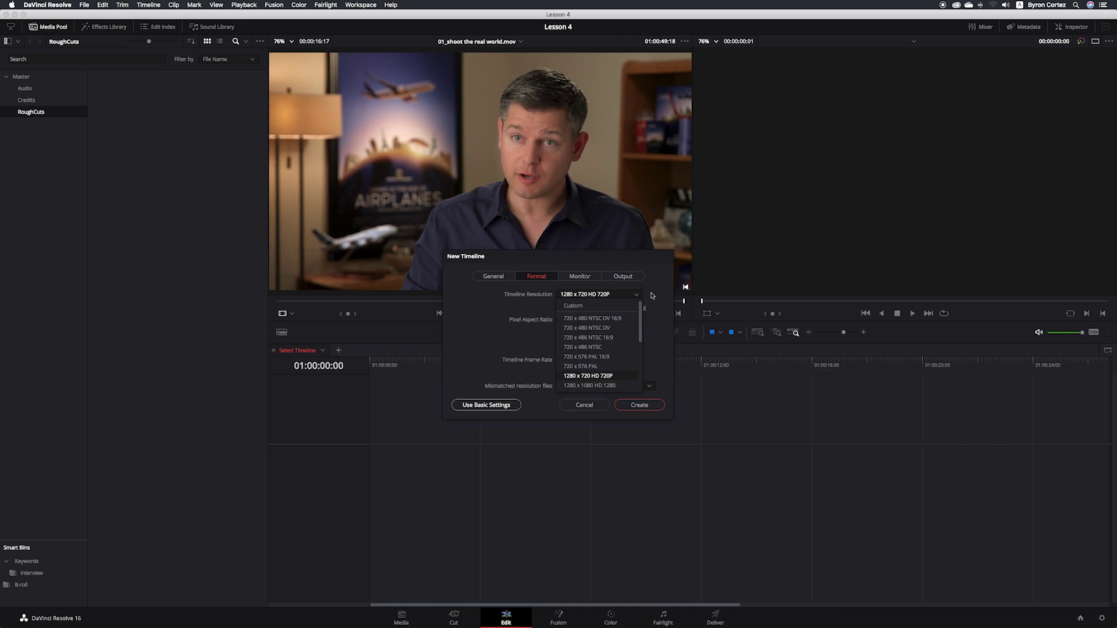
left_click(652, 296)
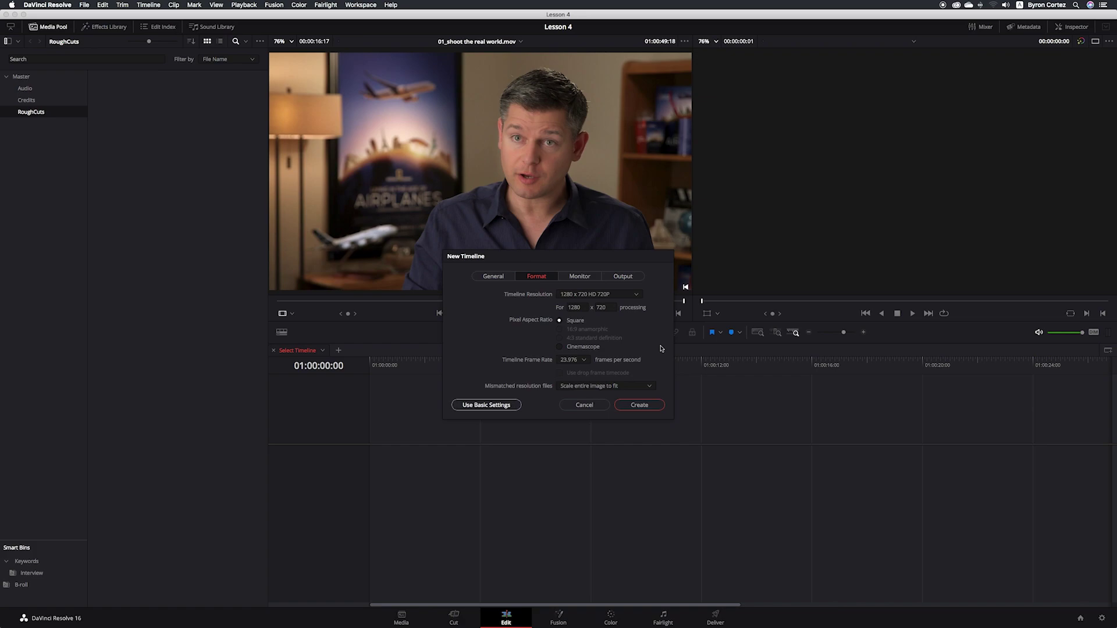
left_click(651, 386)
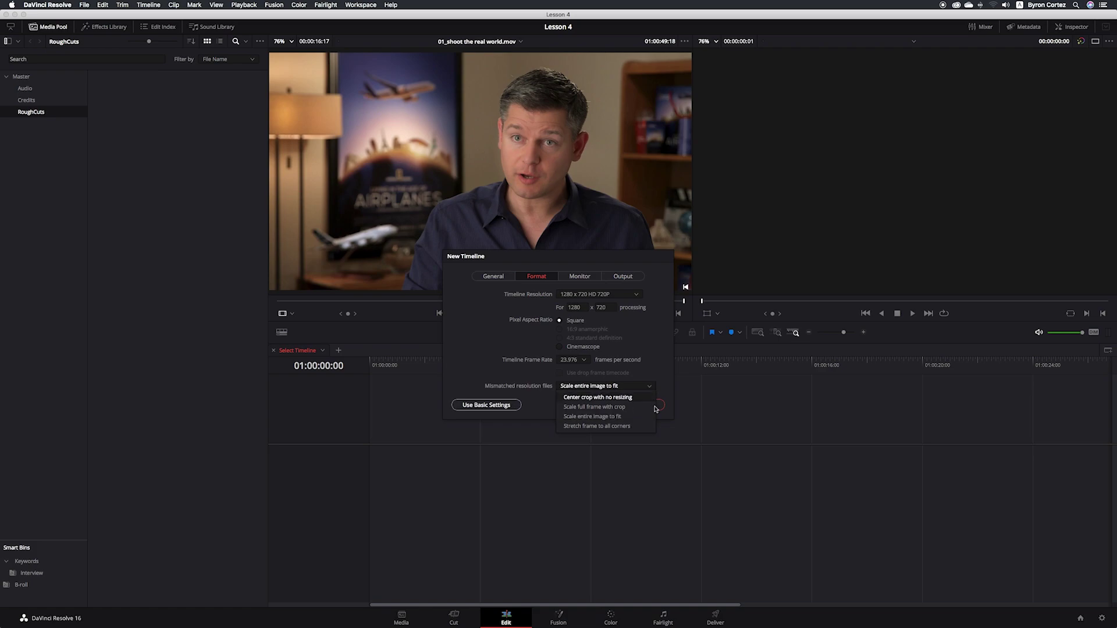
left_click(656, 366)
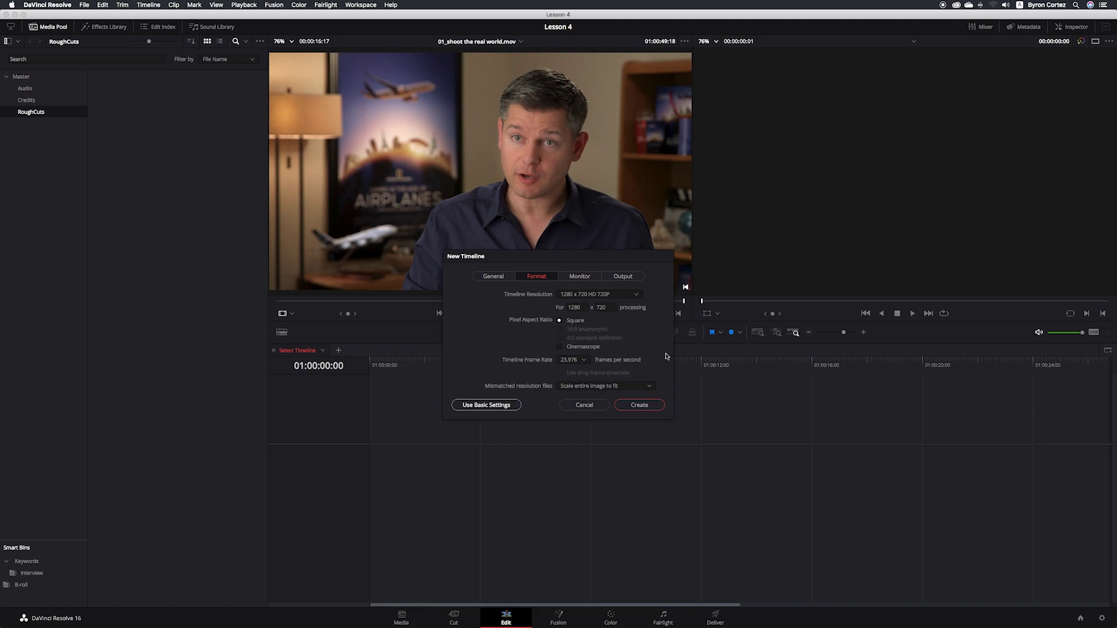
left_click(648, 387)
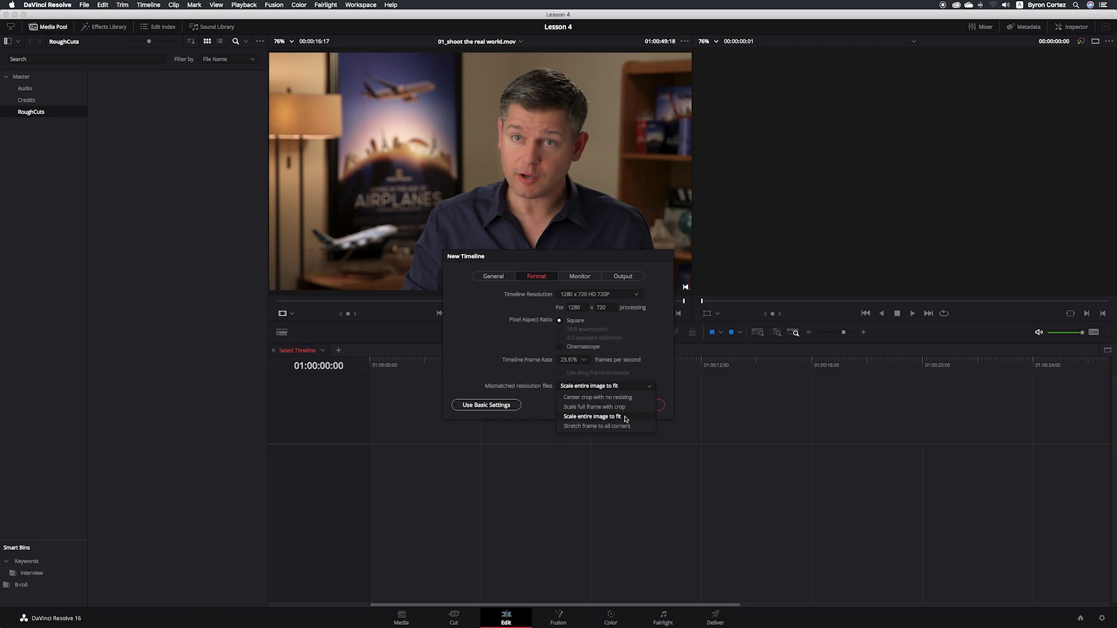
left_click(666, 357)
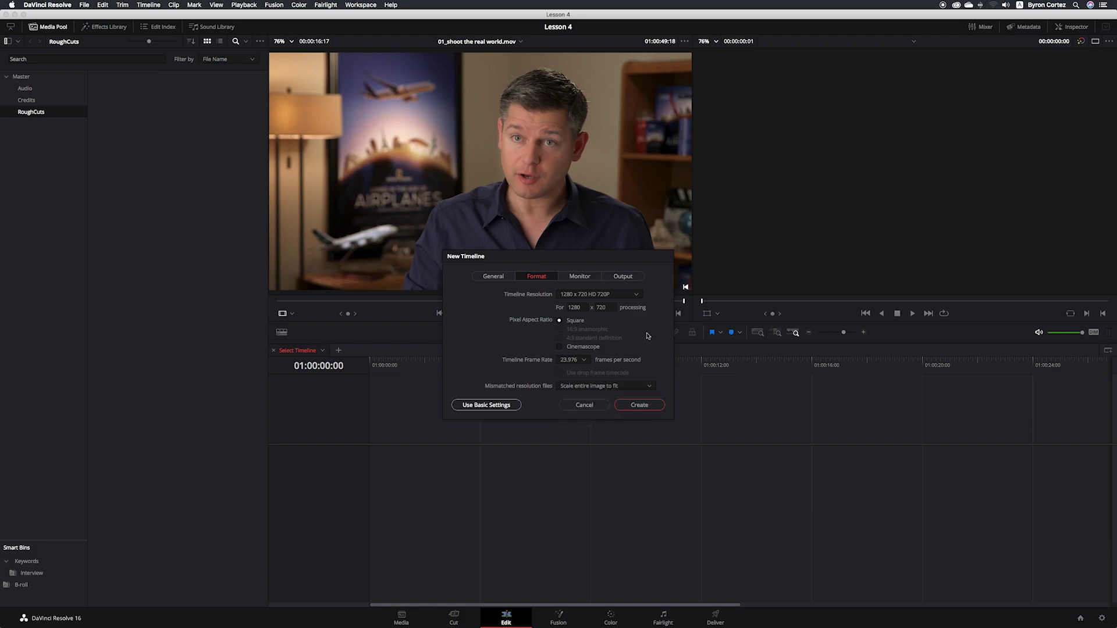
Review the timeline's Monitor settings, then its Output scaling settings
left_click(597, 278)
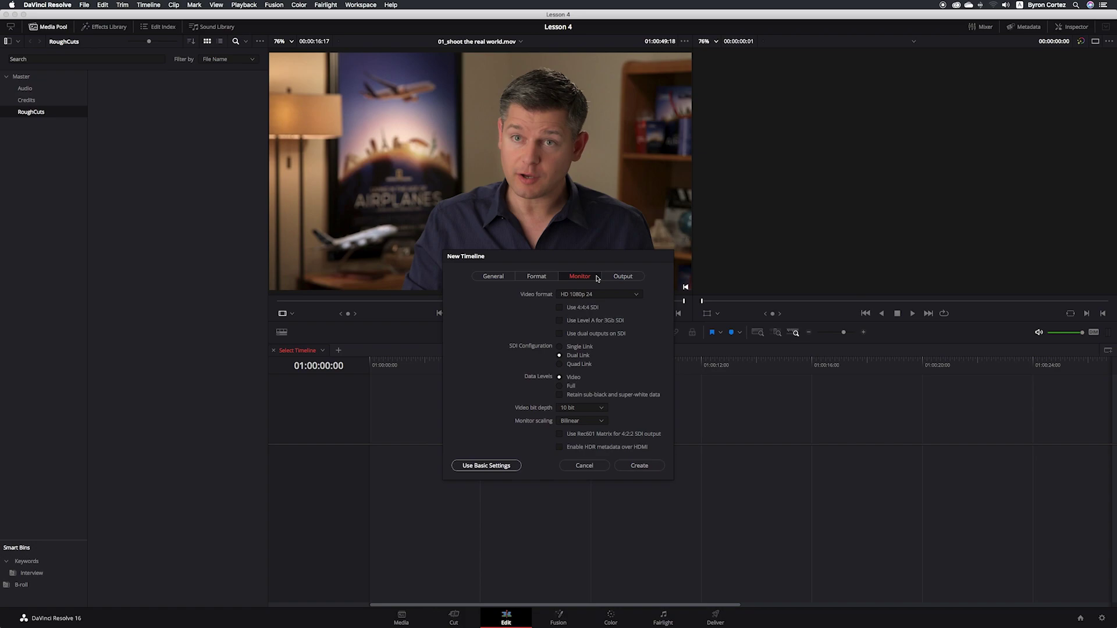
left_click(609, 280)
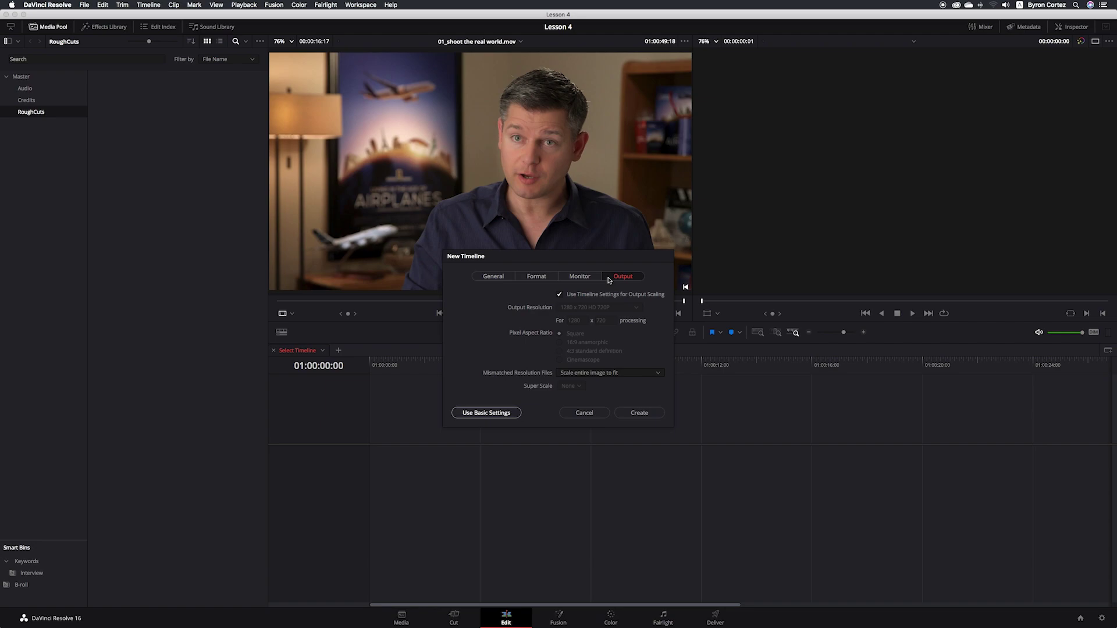
Return to the General settings and create the empty 'First Rough Cut' timeline
left_click(508, 278)
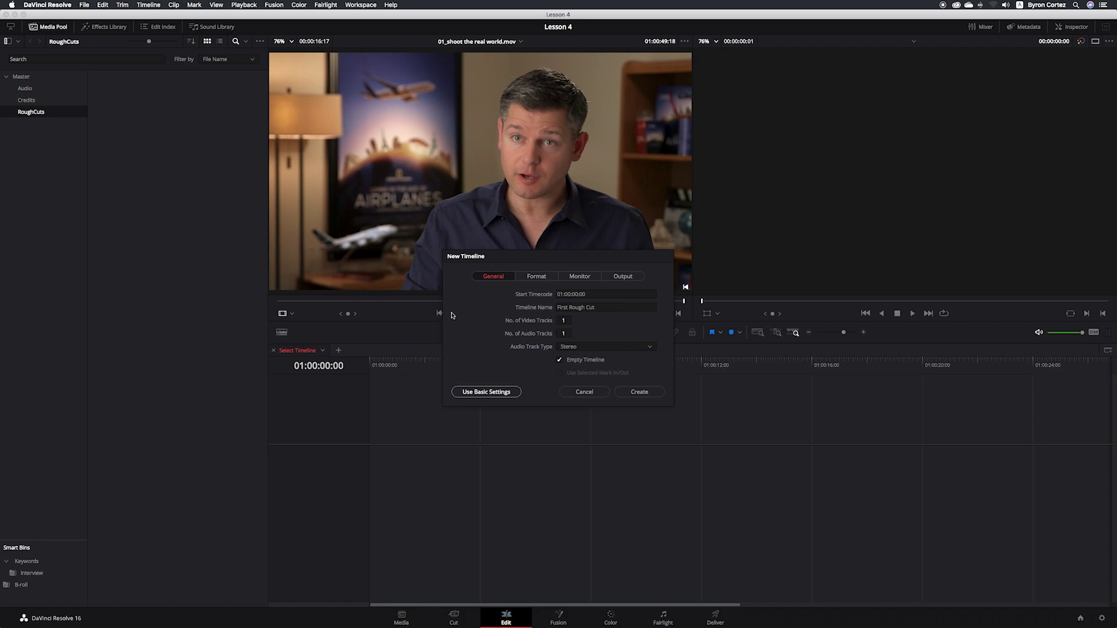
left_click(658, 395)
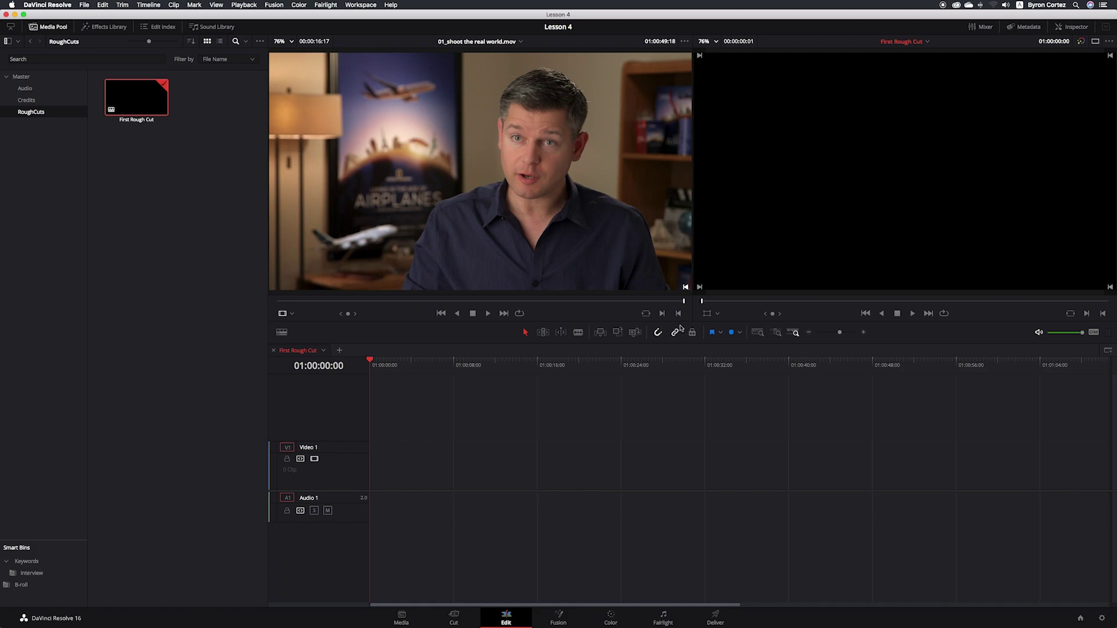
Turn on Linked Selection in the timeline toolbar and deselect the First Rough Cut timeline
left_click(675, 333)
left_click(640, 433)
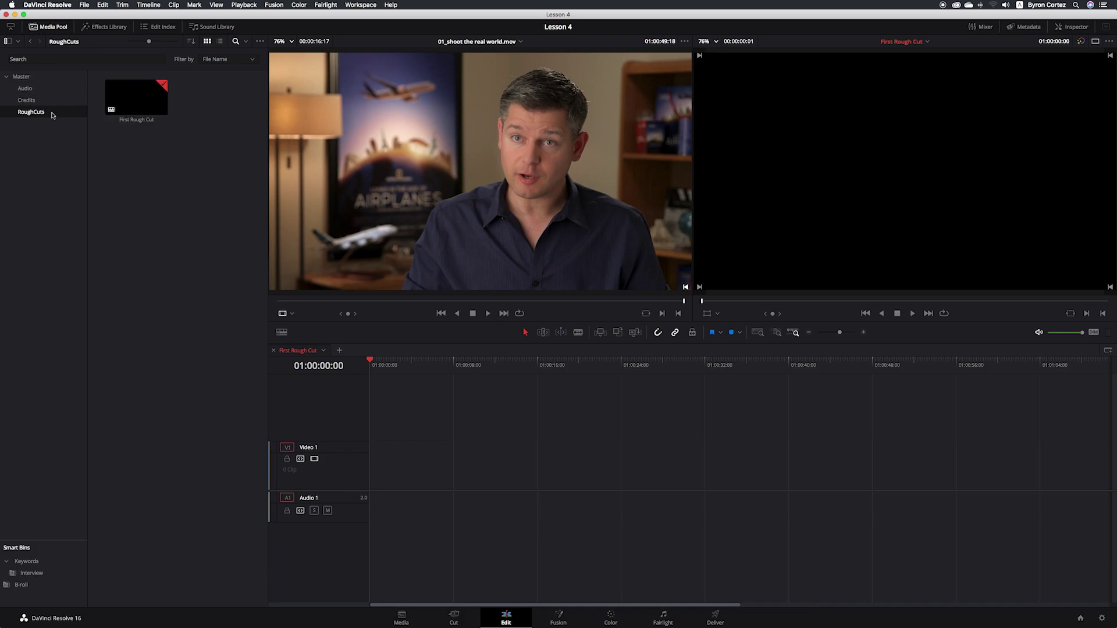
Apply the Cyan colour tag to the RoughCuts bin
right_click(51, 113)
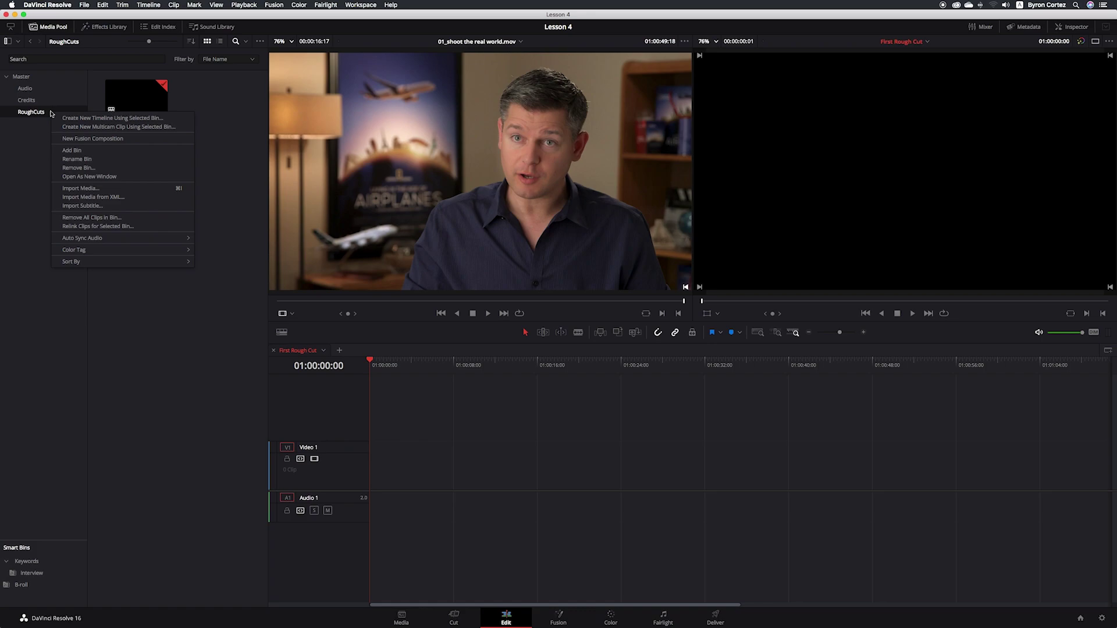
mouse_move(156, 253)
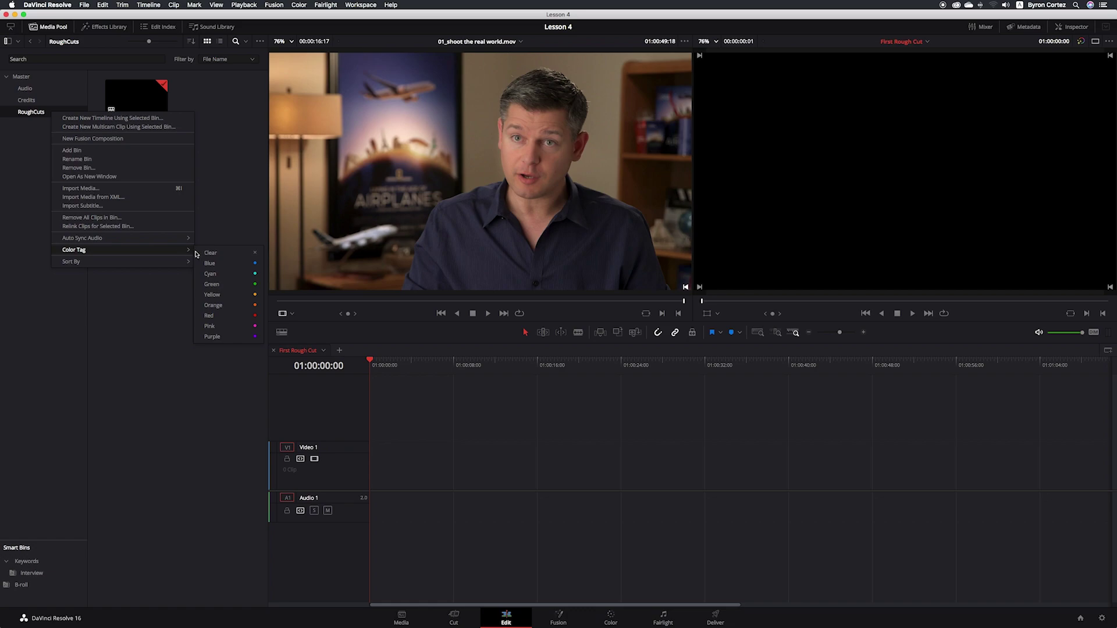
left_click(229, 275)
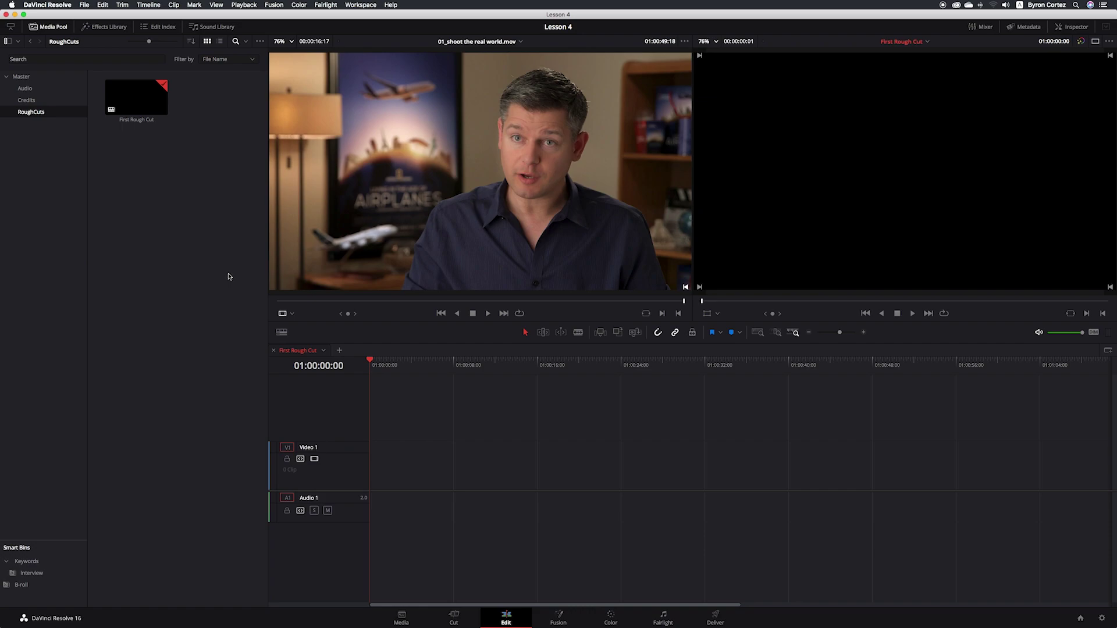
Browse the Audio and RoughCuts bins, then show the Interview smart bin under Keywords
left_click(32, 89)
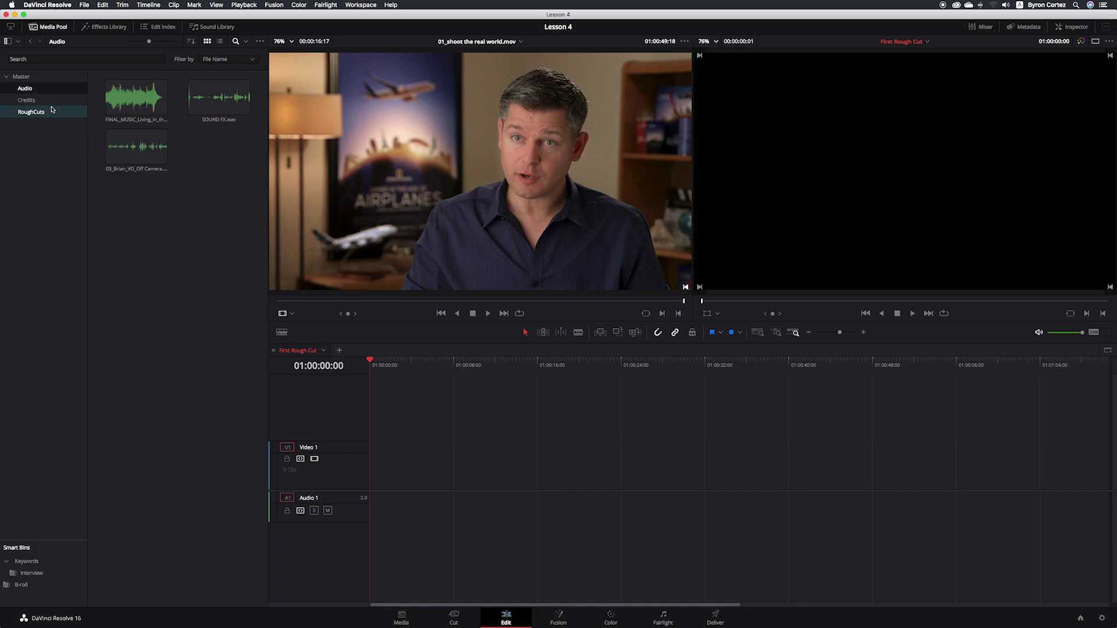
left_click(56, 111)
left_click(49, 91)
left_click(32, 574)
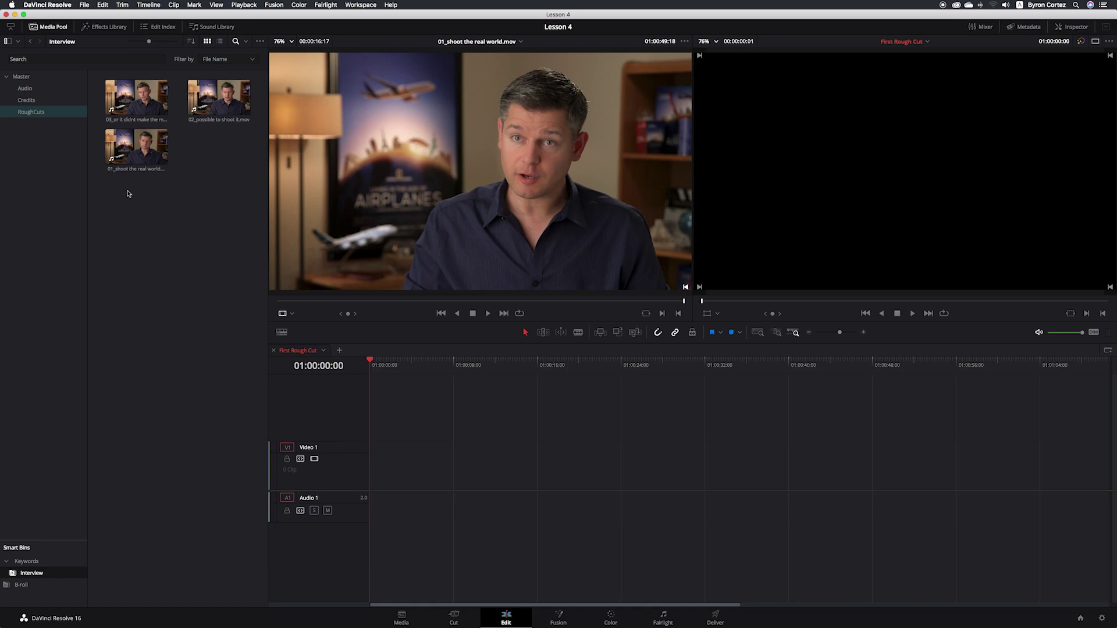
Enlarge the interview thumbnails, sort by File Name, and load '01_shoot the real world.mov' in the source viewer
left_click(121, 106)
left_click(189, 207)
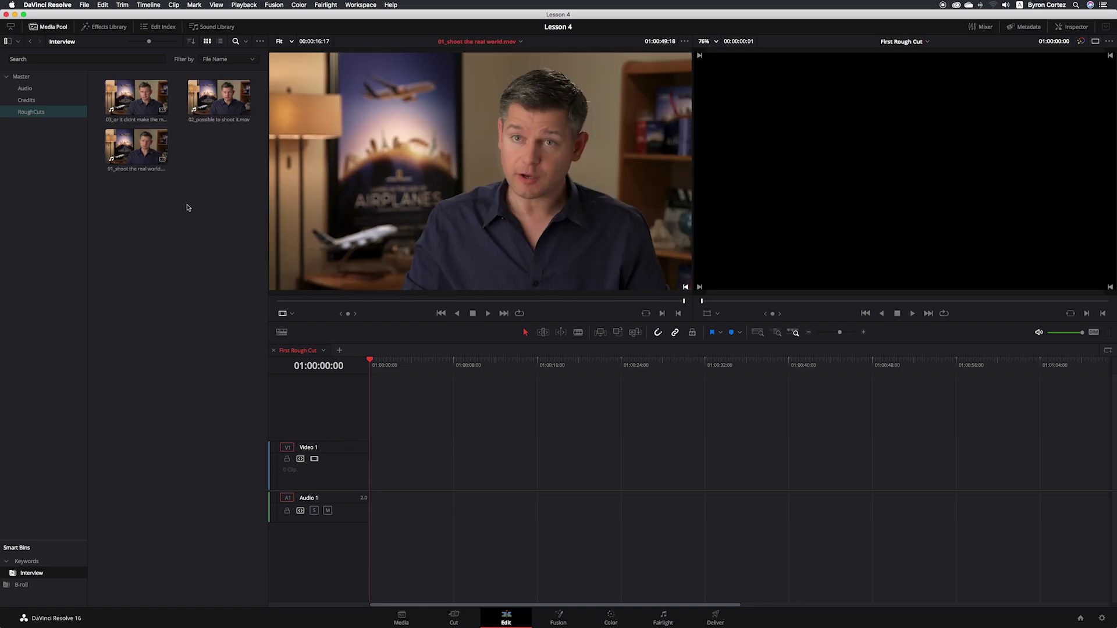
left_click_drag(148, 42, 165, 41)
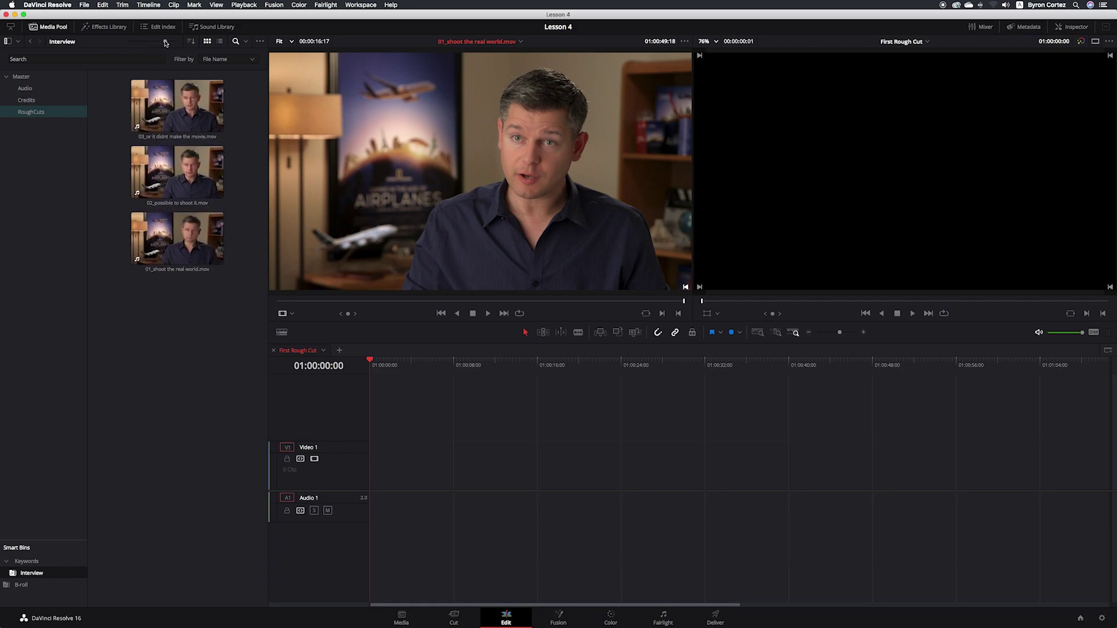
left_click(192, 43)
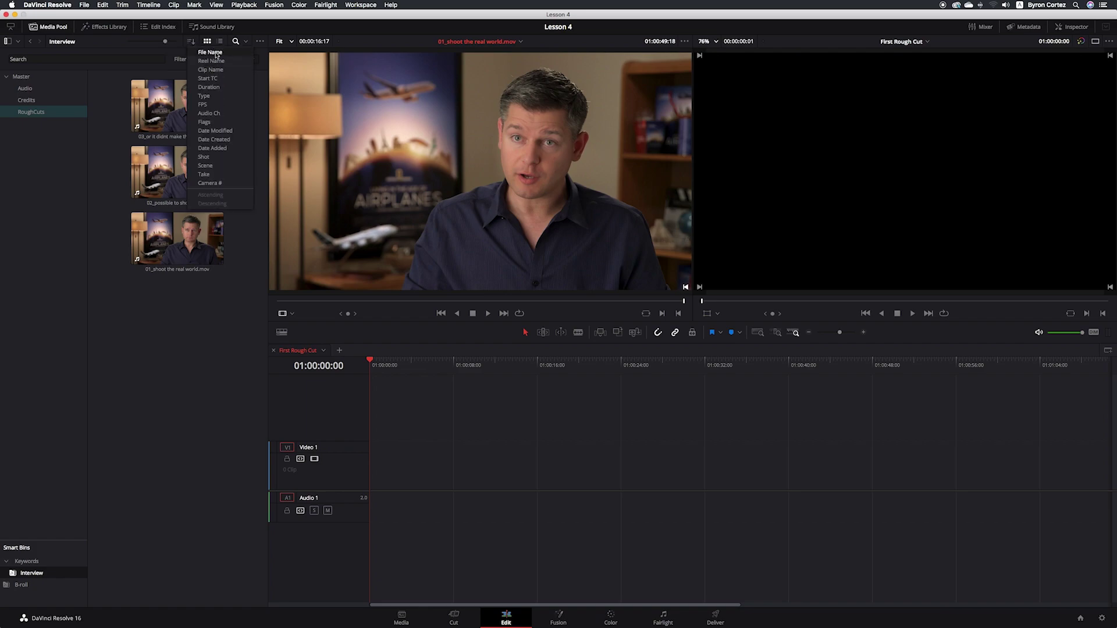
left_click(216, 54)
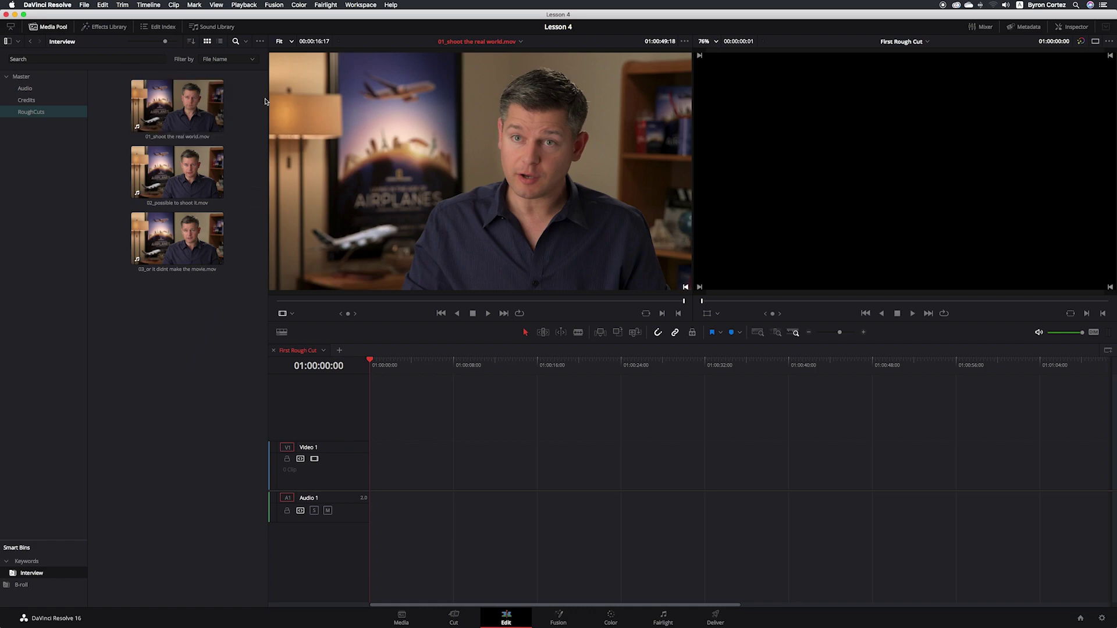
left_click(185, 103)
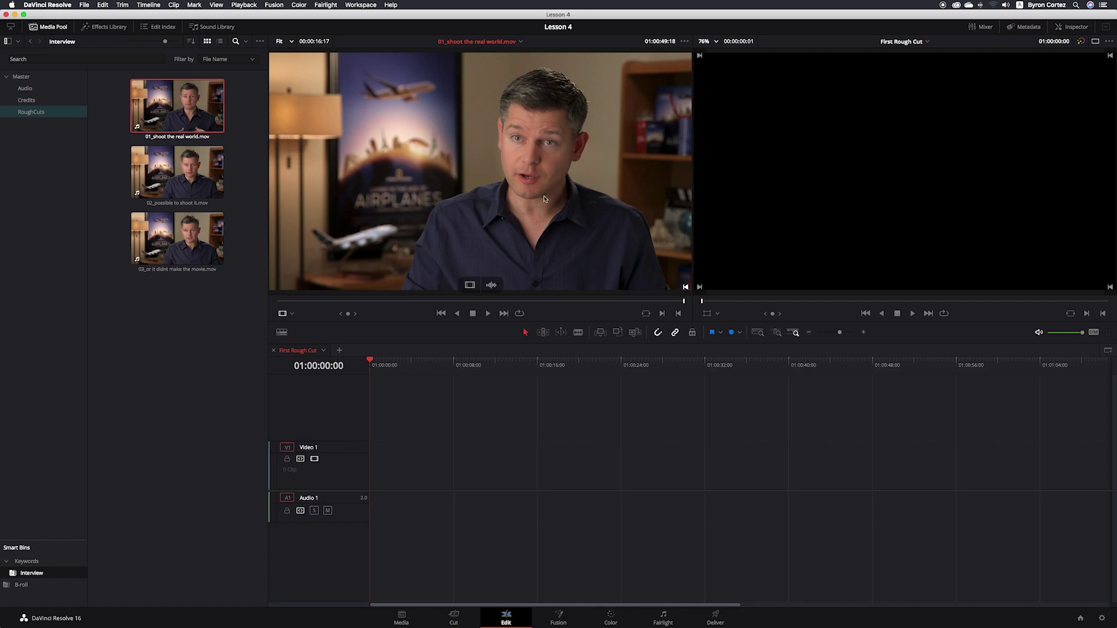
Enable Show Full Clip Audio Waveform from the source viewer's options menu
left_click(685, 42)
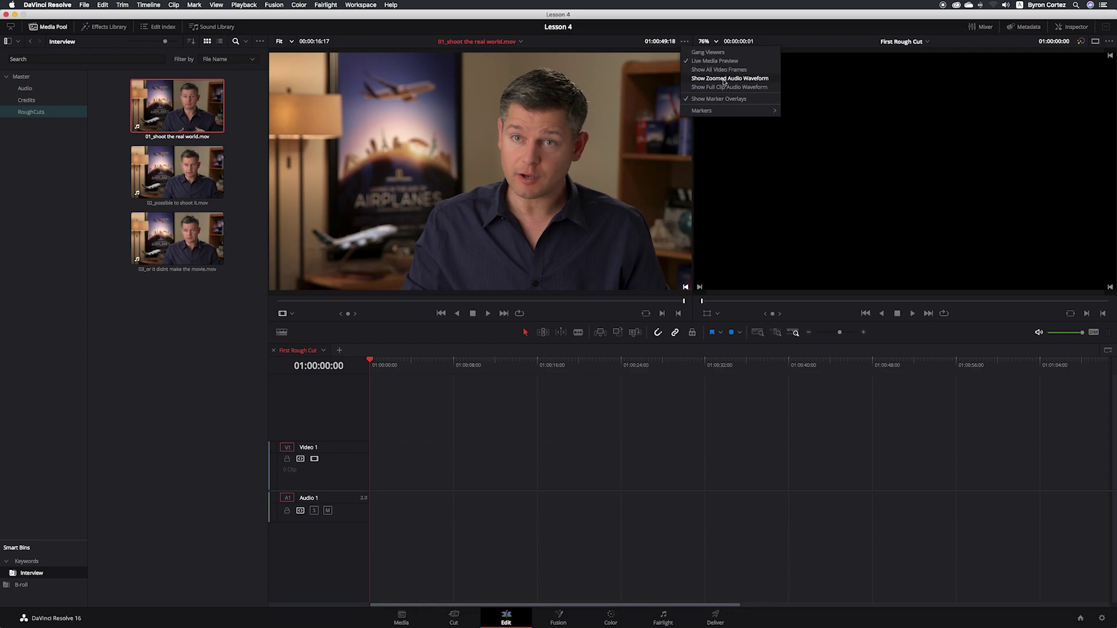
left_click(767, 87)
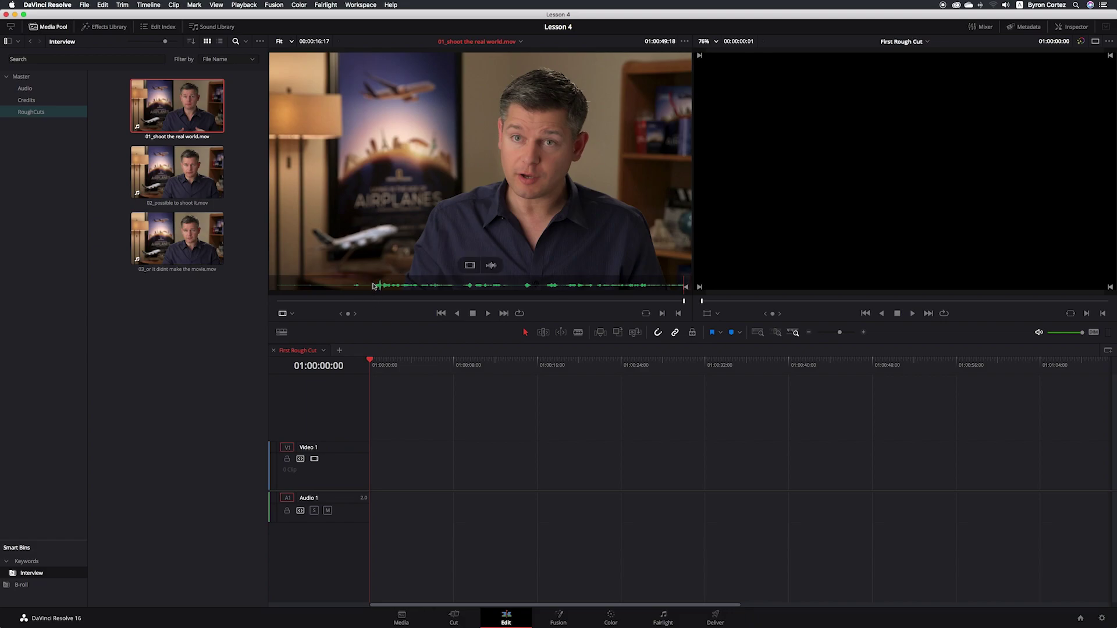
Scrub, play and frame-step the interview clip to park on 01:00:37:01, just before speech begins
left_click(372, 301)
mouse_move(374, 290)
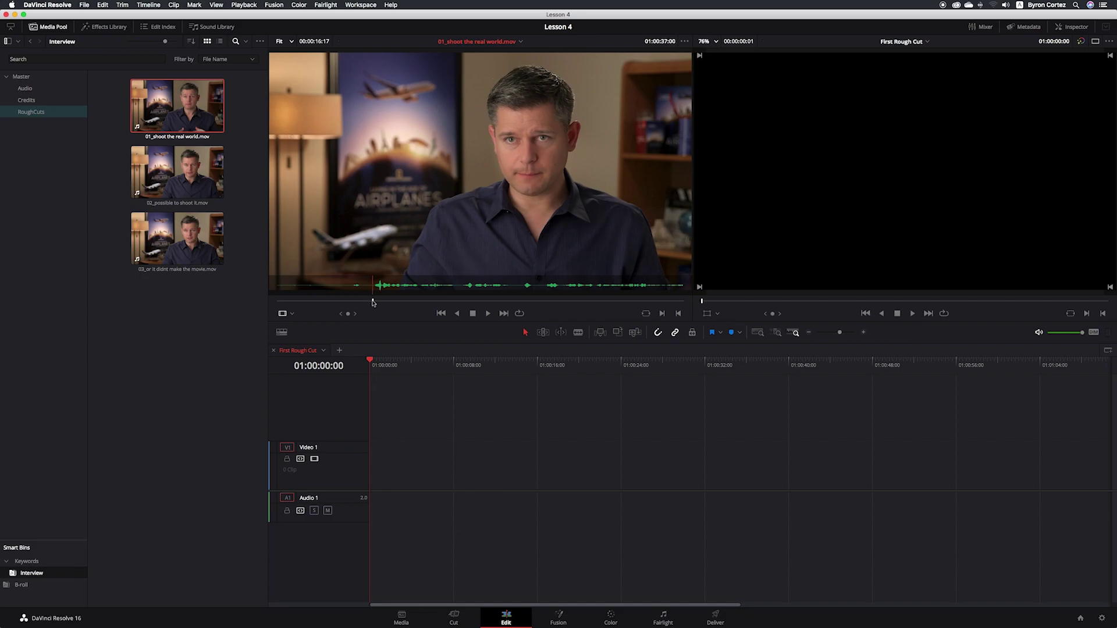
mouse_move(371, 302)
left_mouse_down()
mouse_move(383, 303)
mouse_move(371, 303)
left_mouse_up()
key("space")
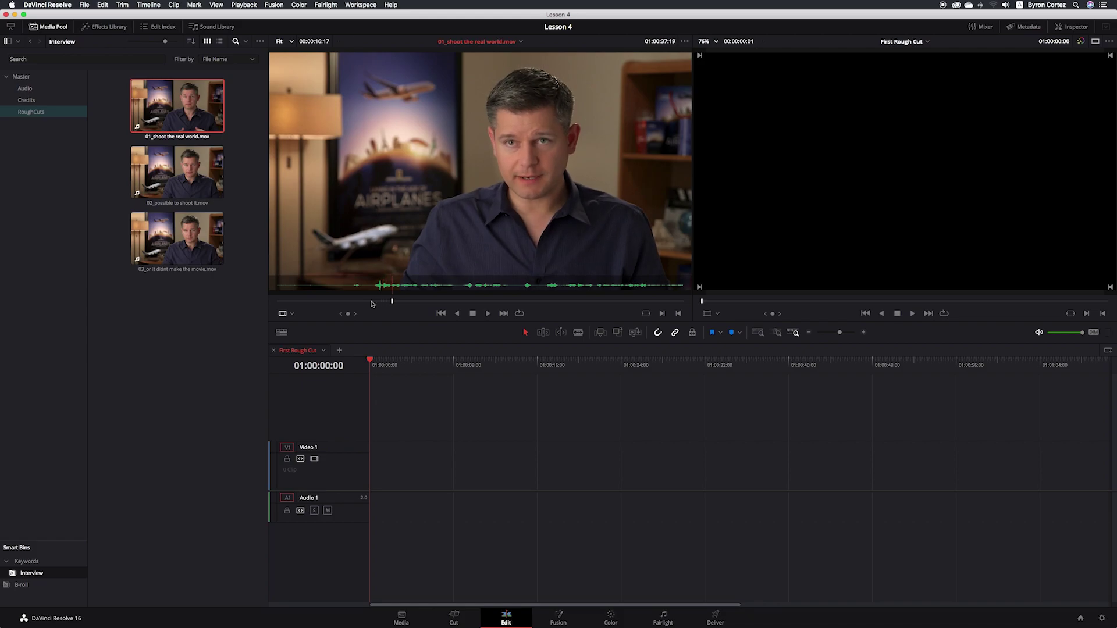
left_click(373, 302)
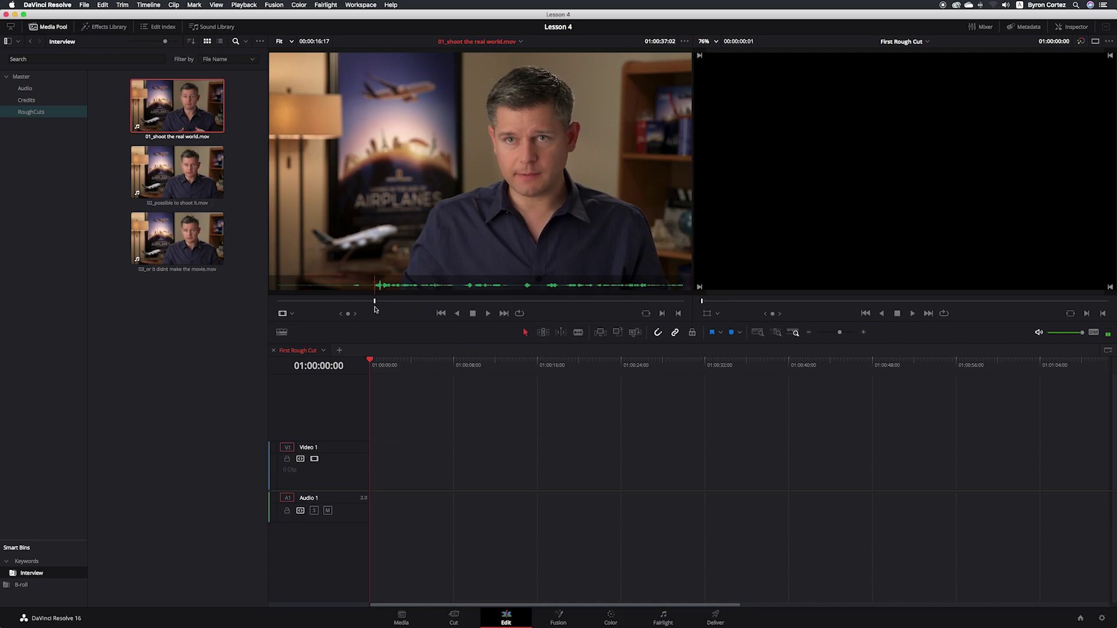
key("Left")
key("Right")
key("Right")
key("Right")
key("Right")
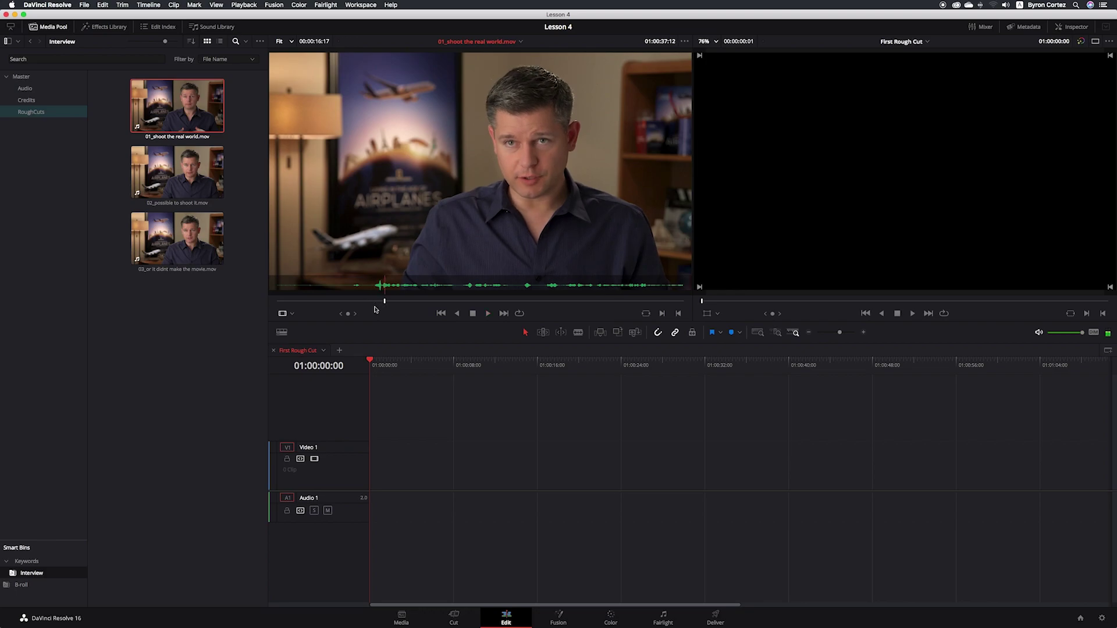
left_click(374, 302)
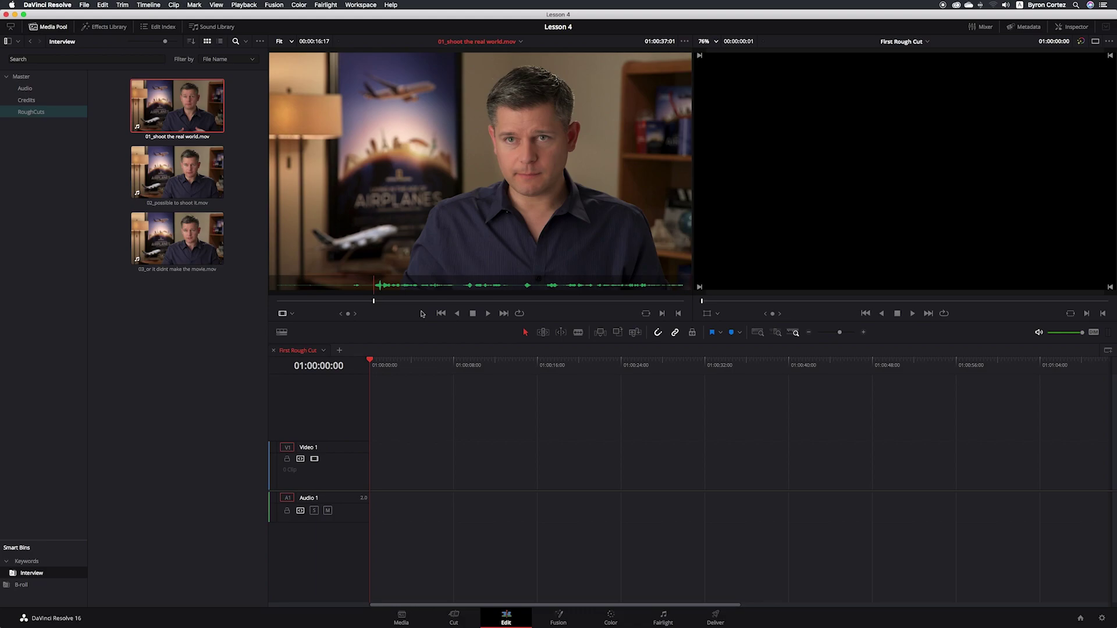
Mark an in point at 01:00:37:01 and an out point at 01:00:48:07, selecting 00:00:11:07
key("i")
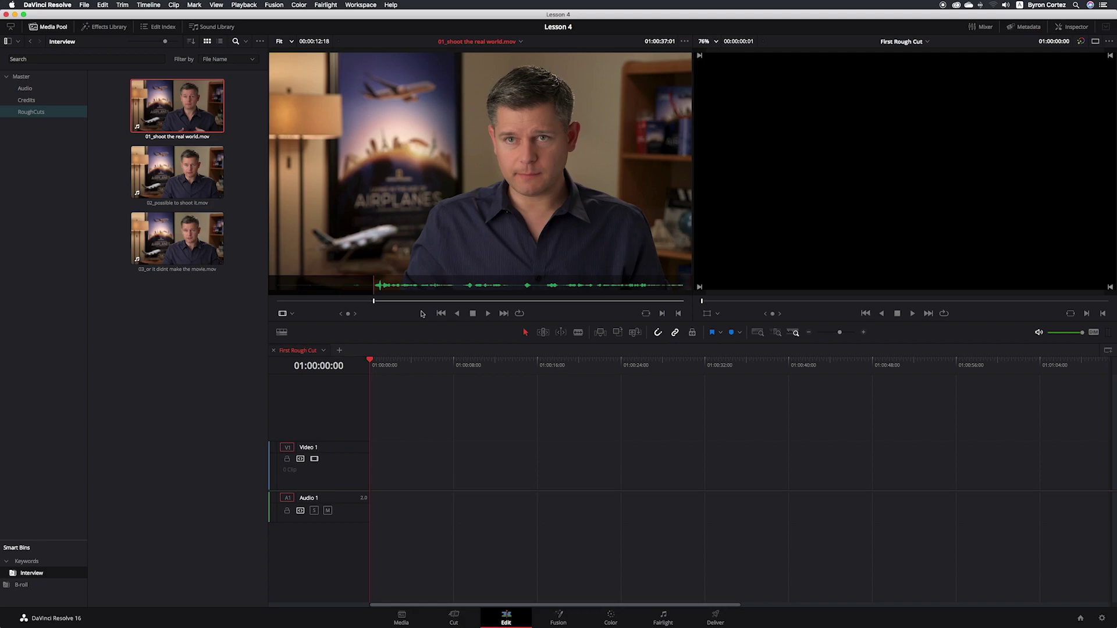
key("space")
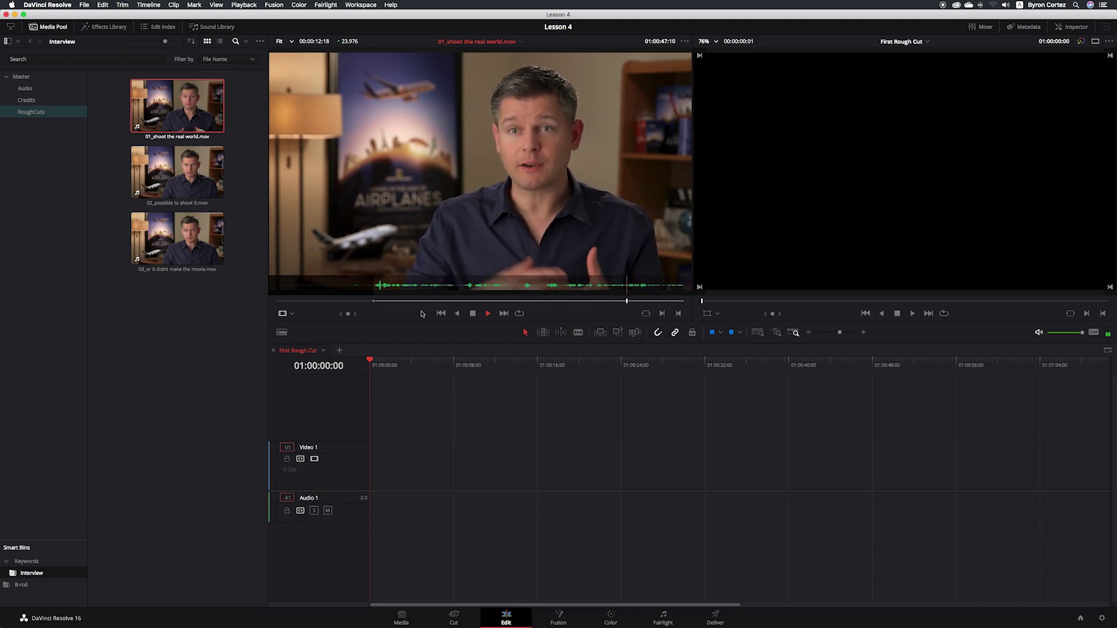
key("space")
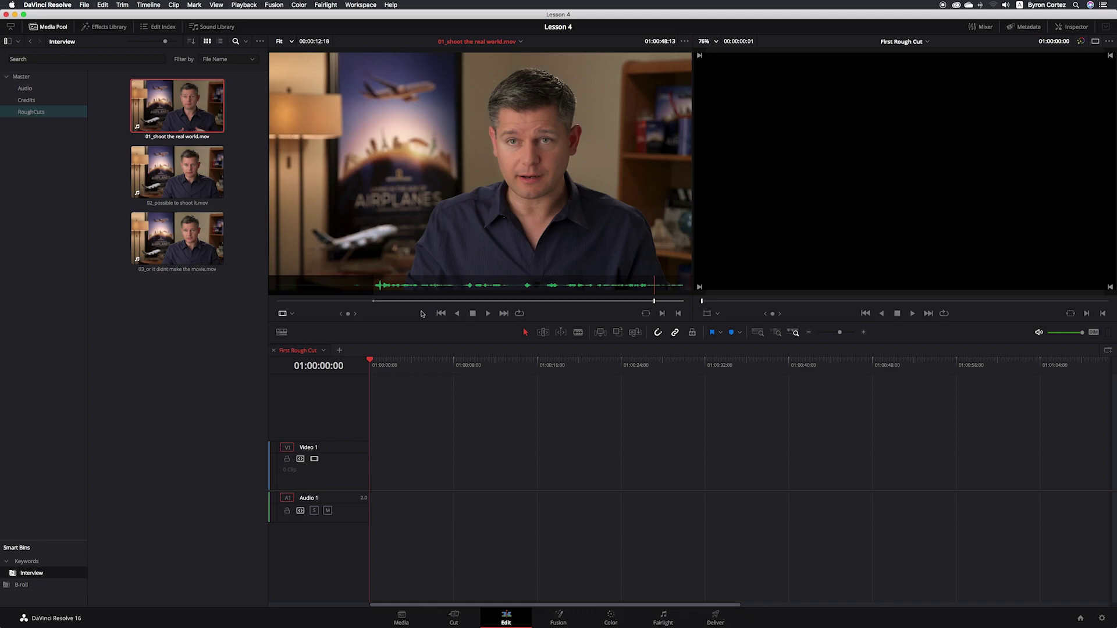
key("Left")
key("Left")
key("Left")
key("Left")
key("Left")
key("Left")
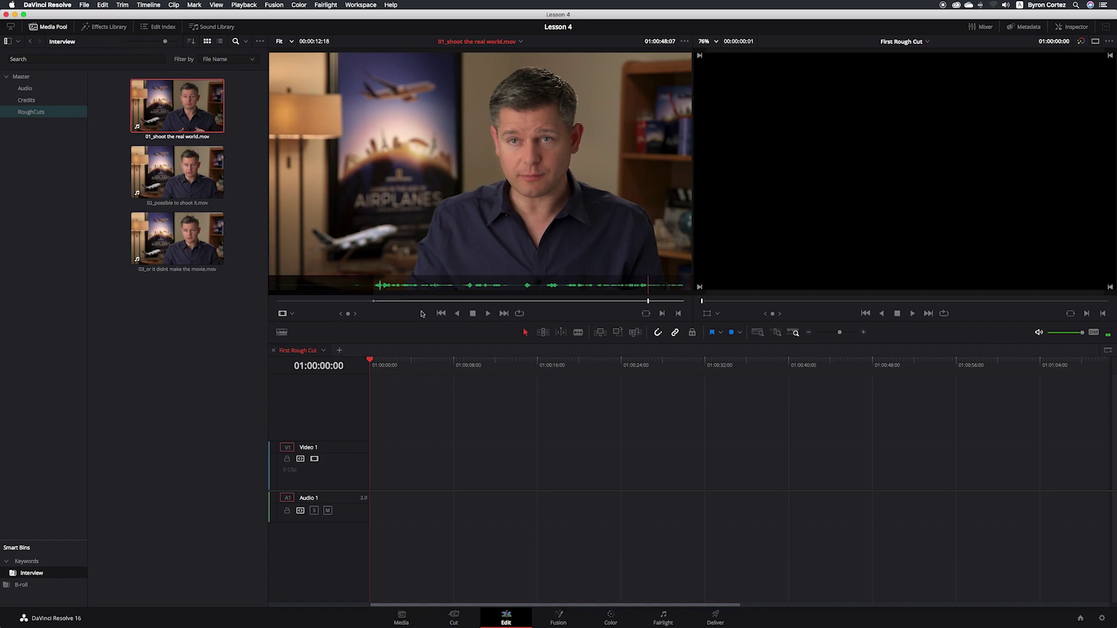
key("Left")
key("Left")
key("Left")
key("Left")
key("Left")
key("Left")
key("Left")
key("Left")
key("Left")
key("Left")
key("space")
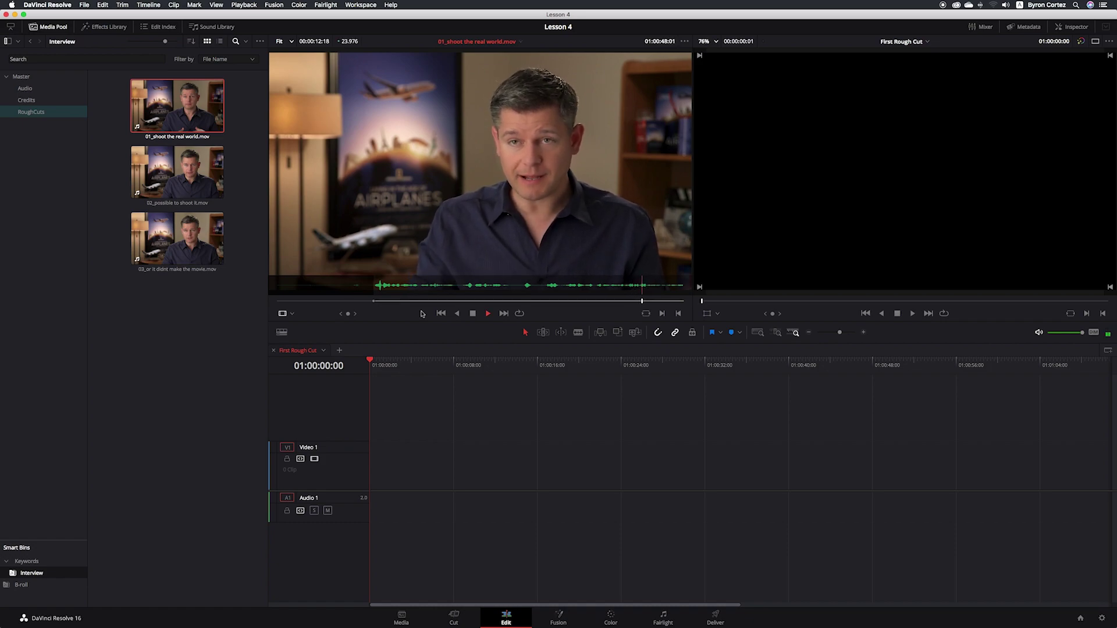
key("Left")
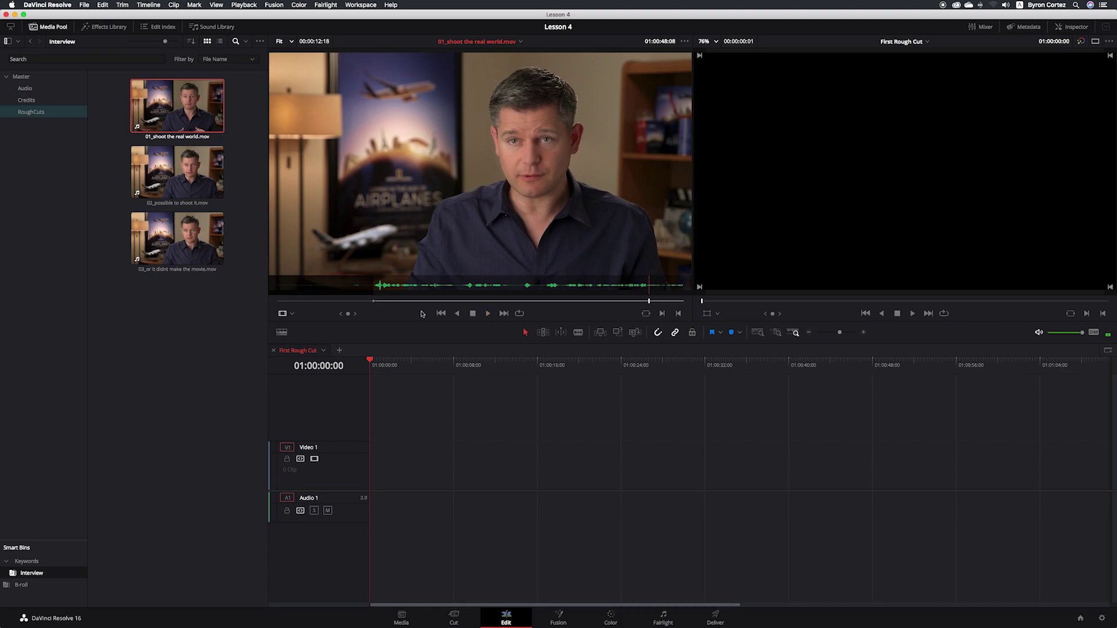
key("Left")
key("Left")
key("o")
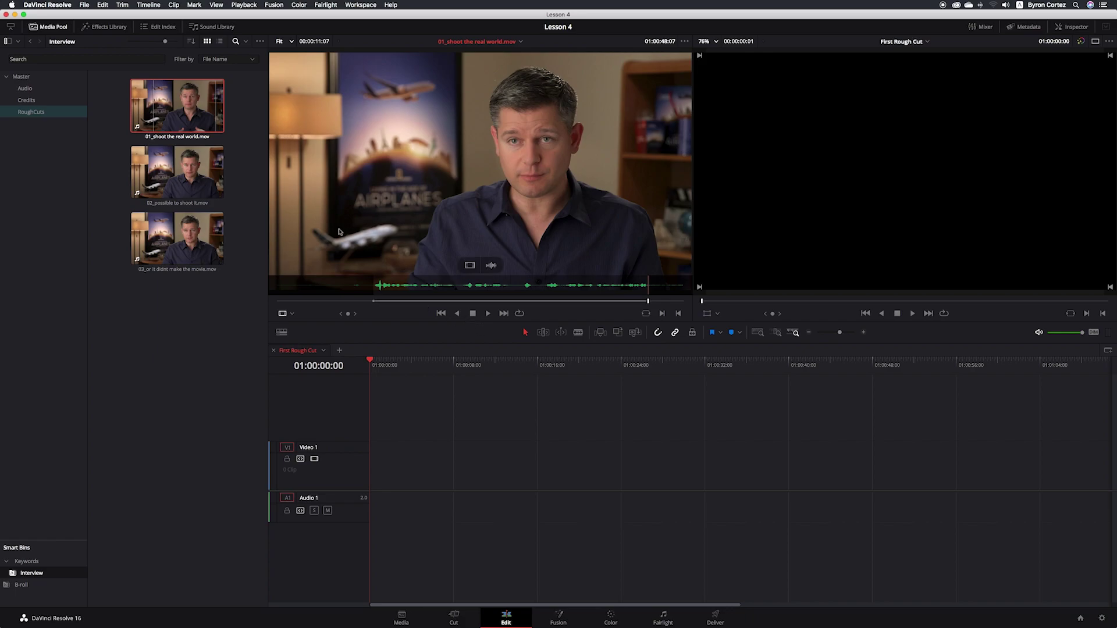
Show the Play Around/To submenu of the Playback menu
left_click(245, 5)
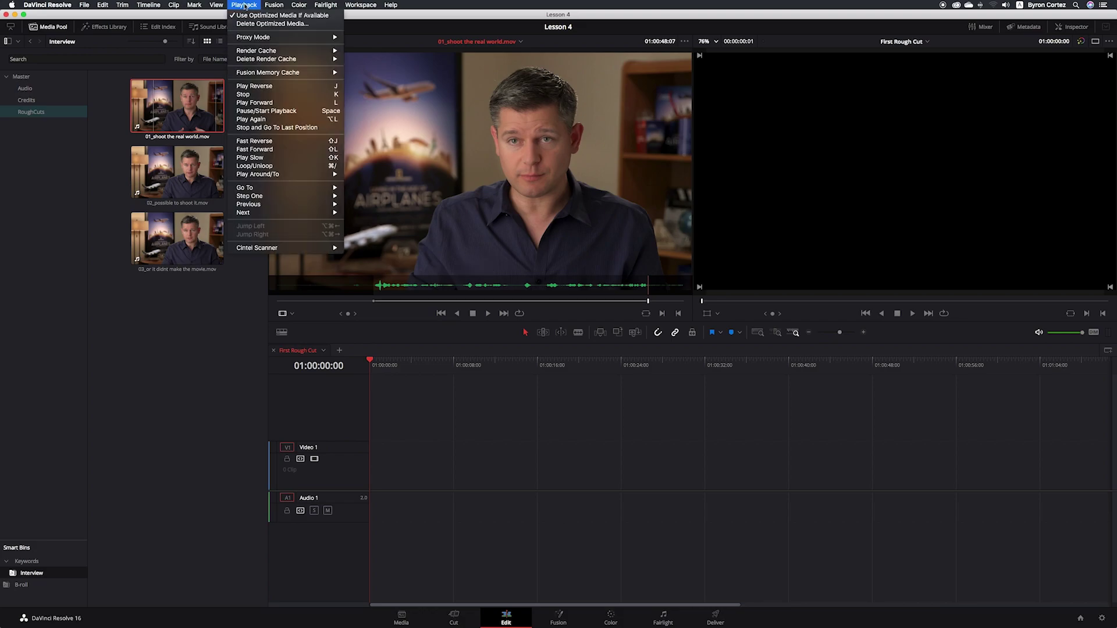
mouse_move(298, 178)
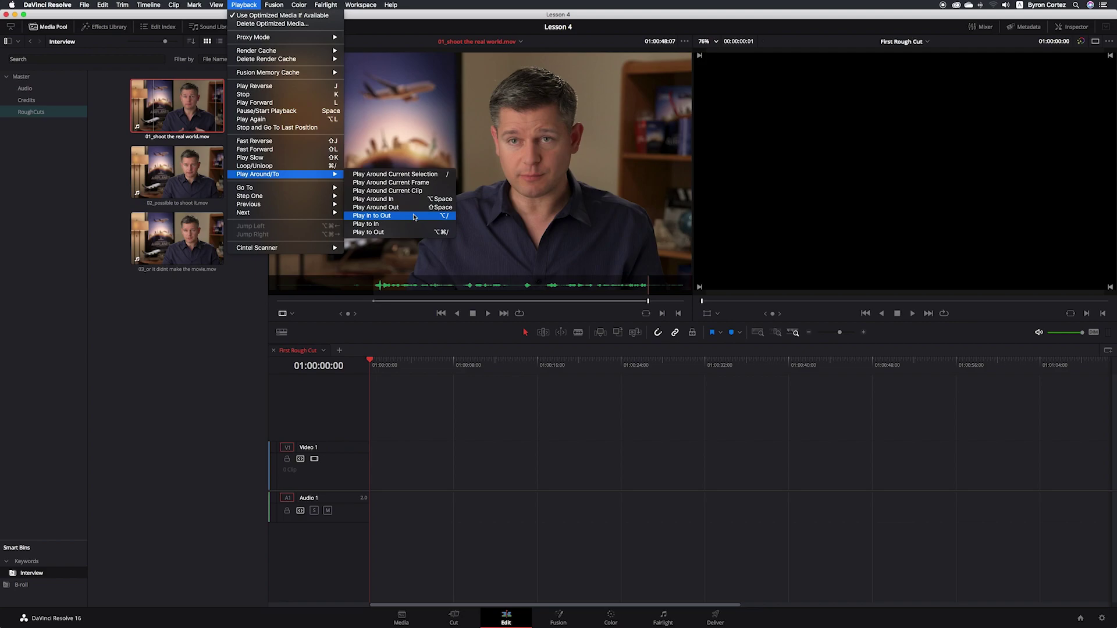
Play the marked section with Play In to Out, then set the source viewer zoom back to 76%
left_click(414, 217)
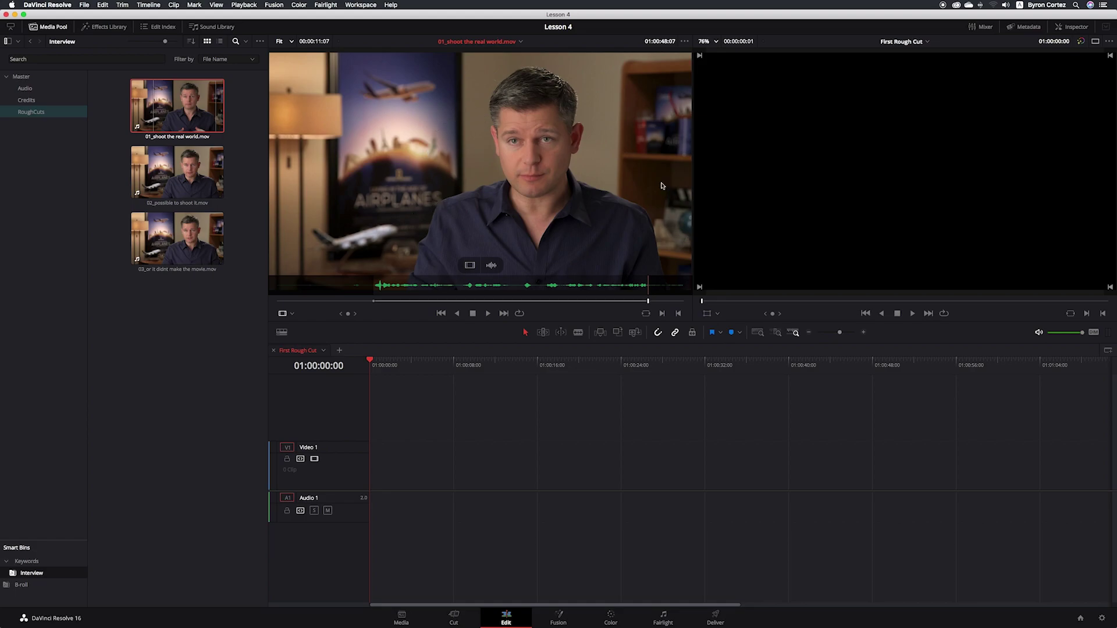
scroll(592, 150, "down", 2)
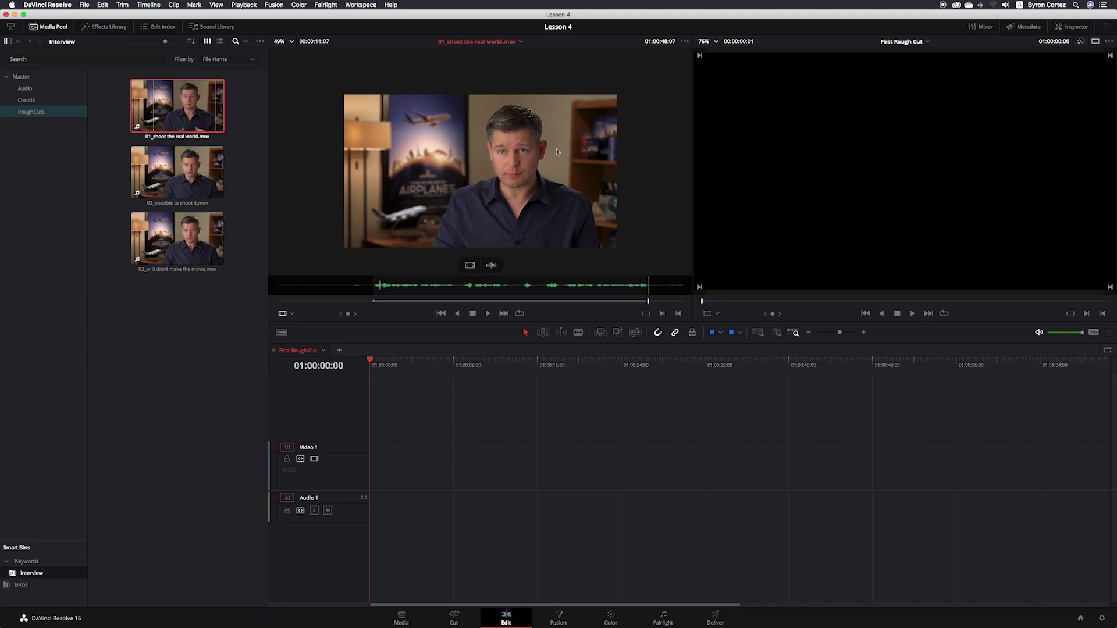
left_click(291, 41)
left_click(283, 55)
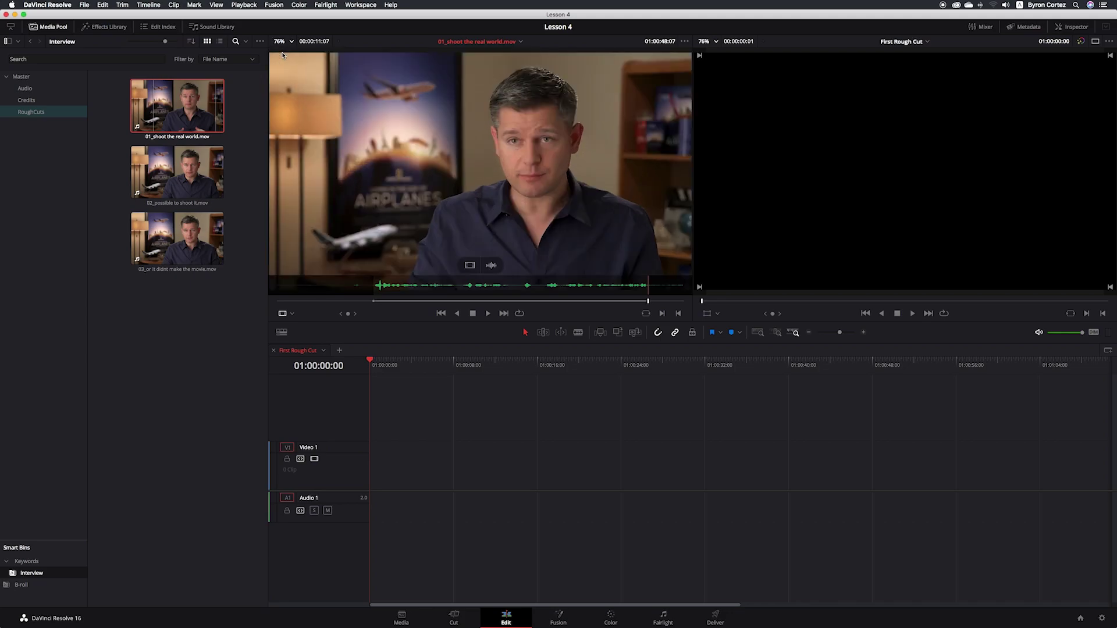
Drag the marked clip onto the timeline viewer's Overwrite overlay to place it at the timeline start
left_click_drag(283, 55, 593, 149)
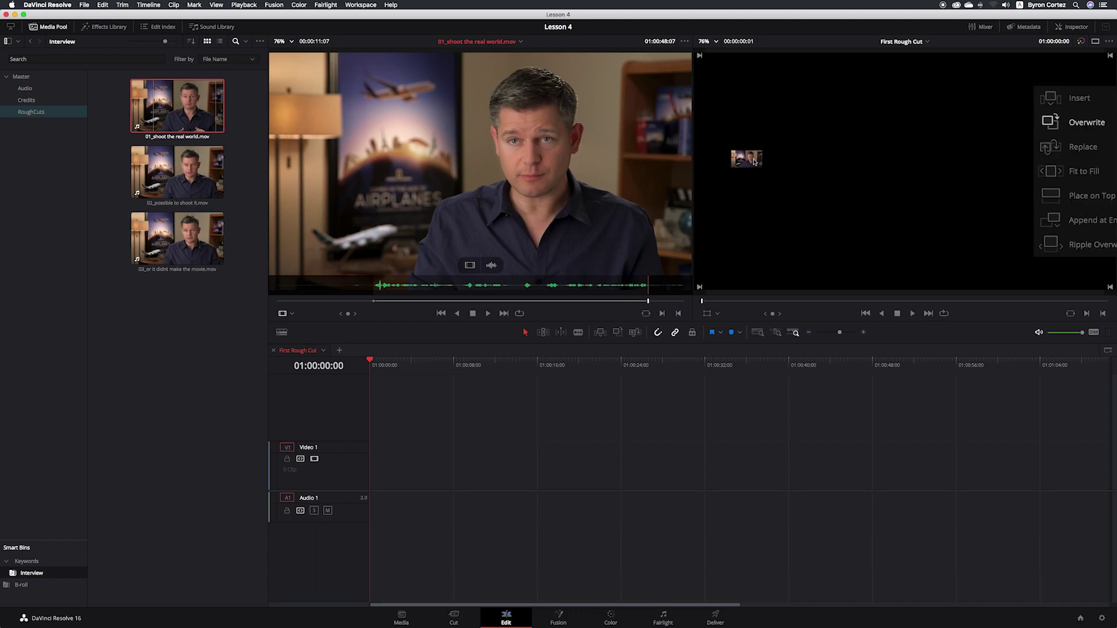
left_click_drag(592, 150, 858, 172)
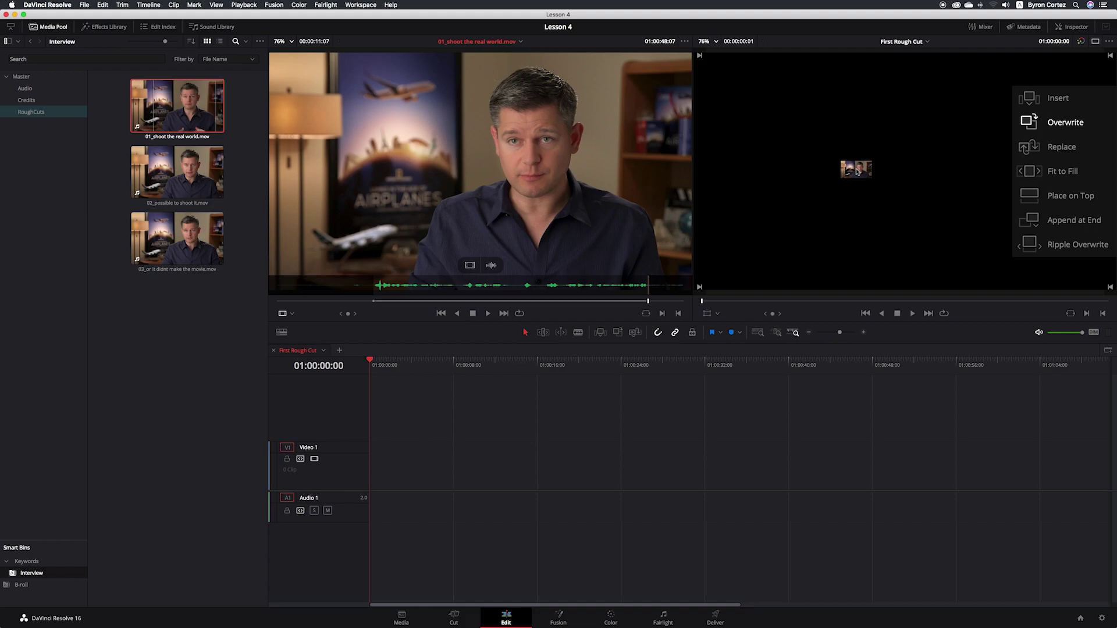
mouse_move(857, 171)
left_mouse_down()
mouse_move(925, 159)
mouse_move(1058, 103)
mouse_move(1084, 150)
mouse_move(1088, 251)
mouse_move(939, 180)
left_mouse_up()
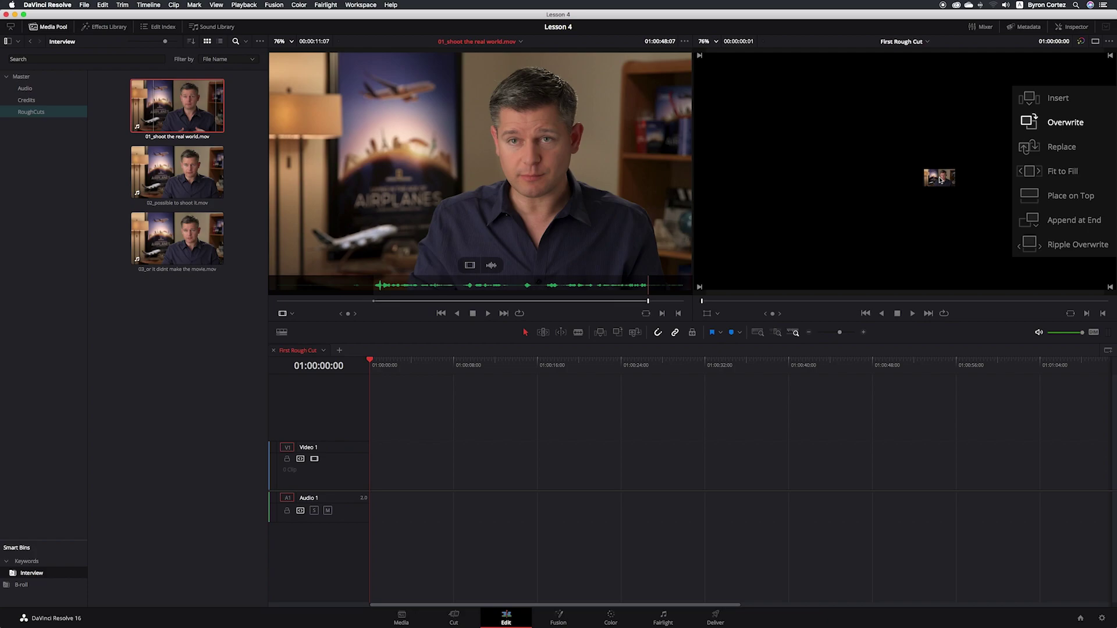
mouse_move(940, 179)
left_mouse_down()
mouse_move(1028, 198)
mouse_move(882, 177)
left_mouse_up()
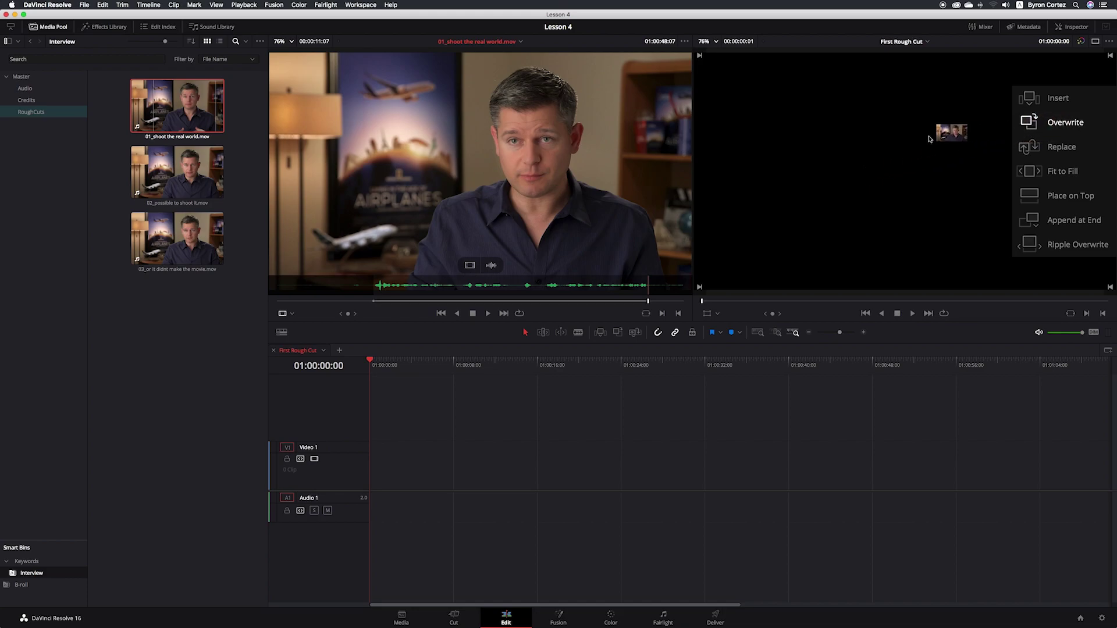
mouse_move(883, 177)
left_mouse_down()
mouse_move(822, 195)
mouse_move(833, 194)
left_mouse_up()
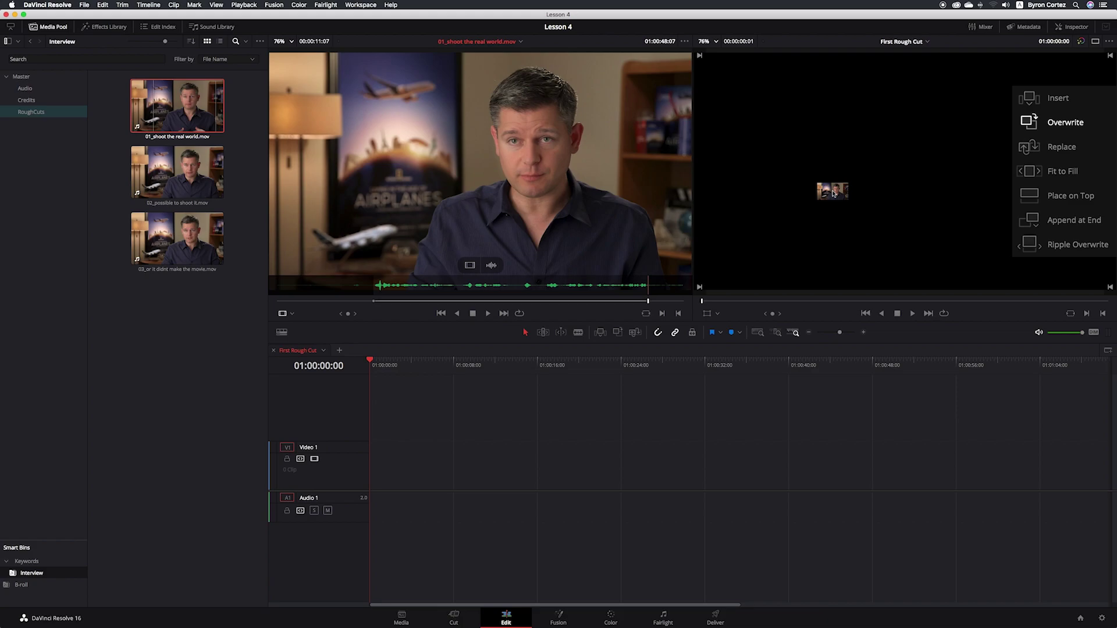
left_click_drag(833, 194, 870, 177)
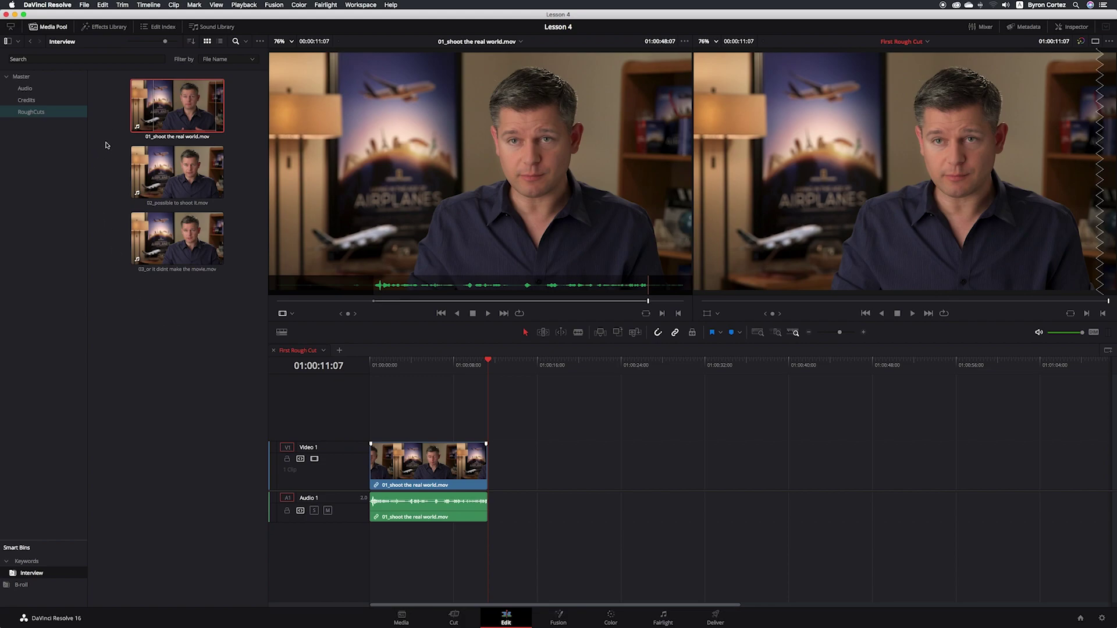
Load 02_possible to shoot it.mov from the Media Pool into the source viewer
left_click(149, 173)
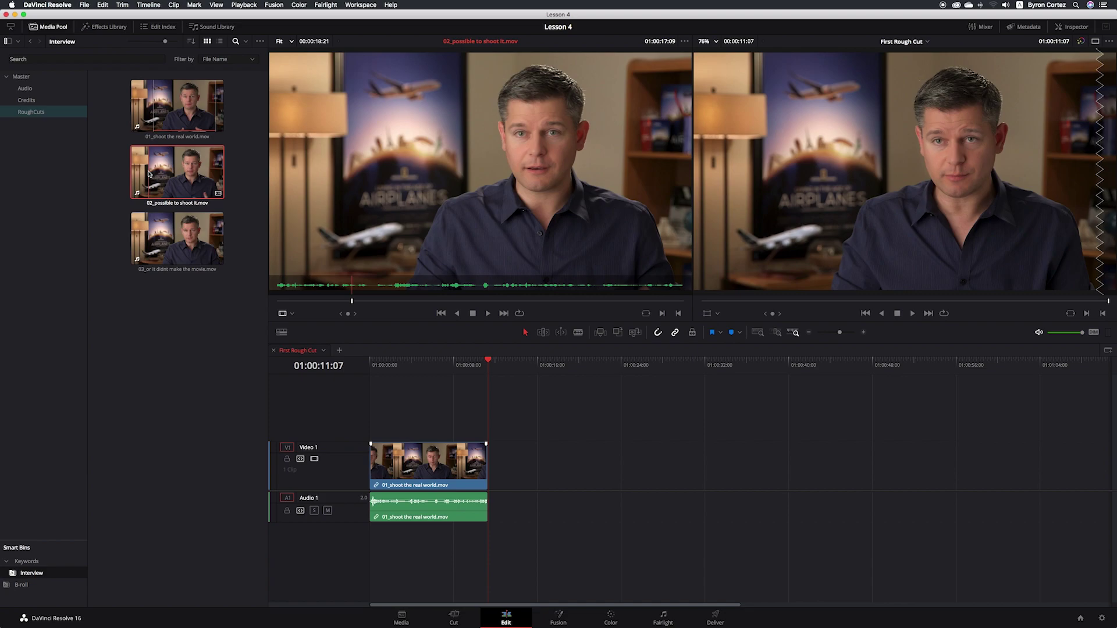
left_click(485, 285)
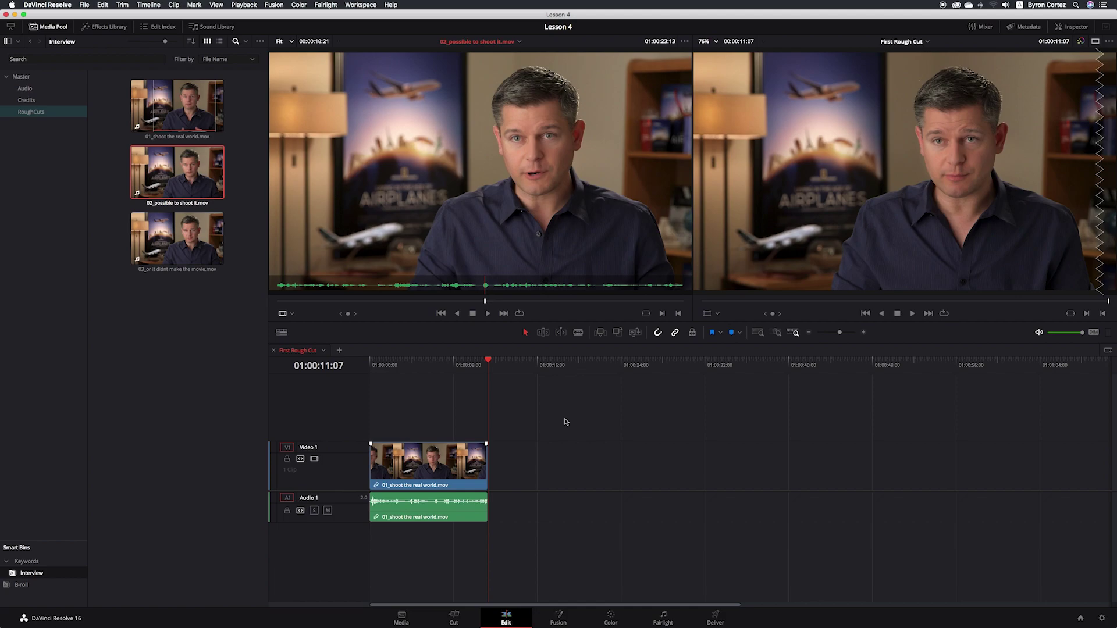
key("space")
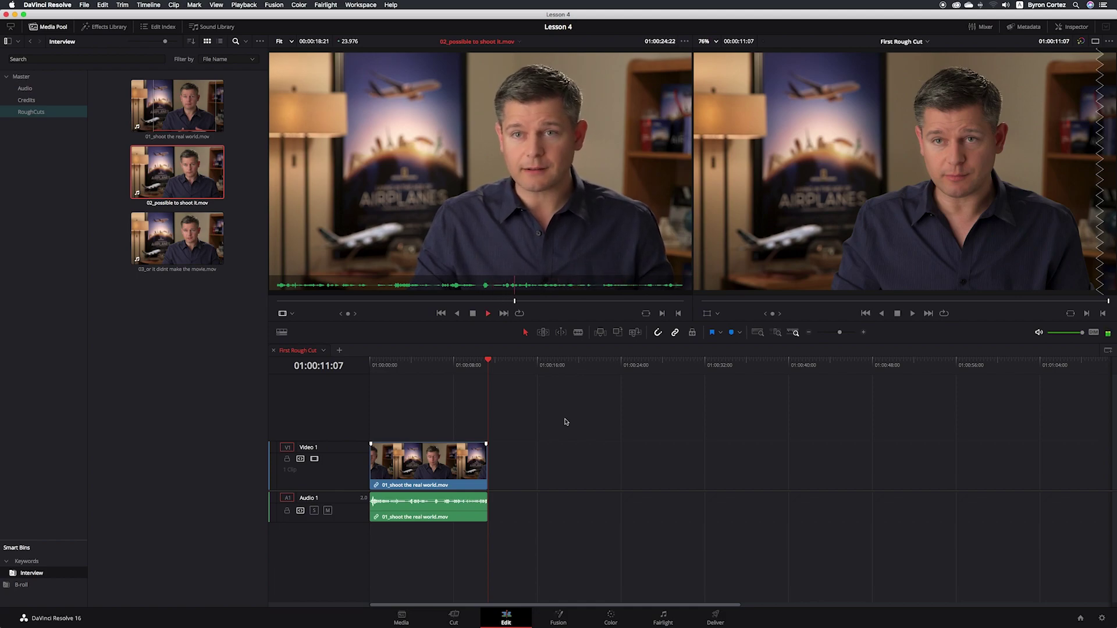
key("space")
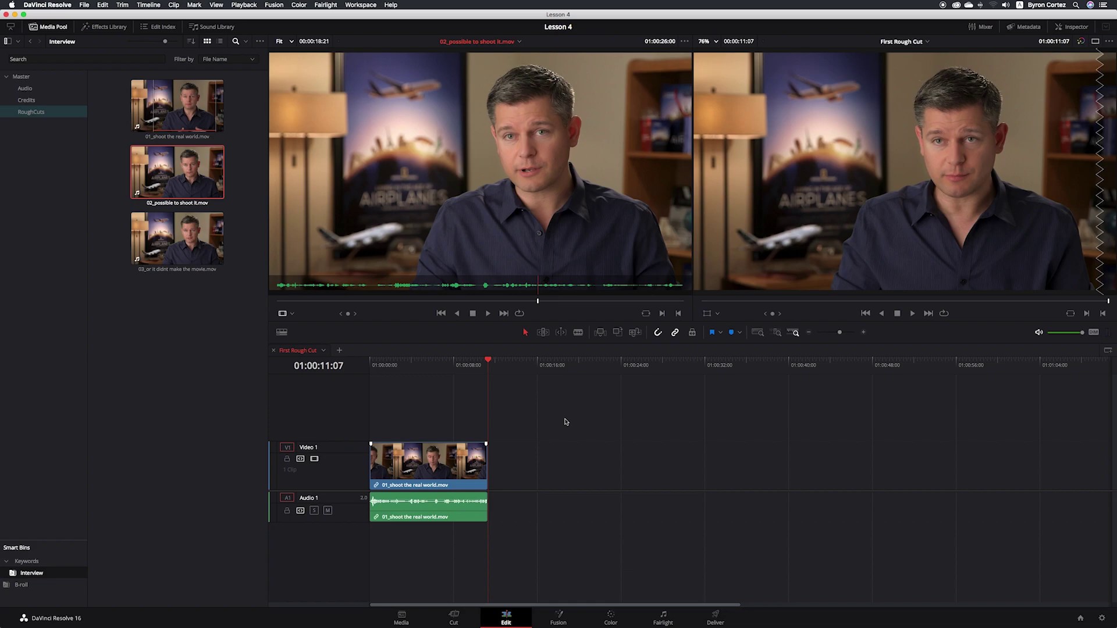
key("j")
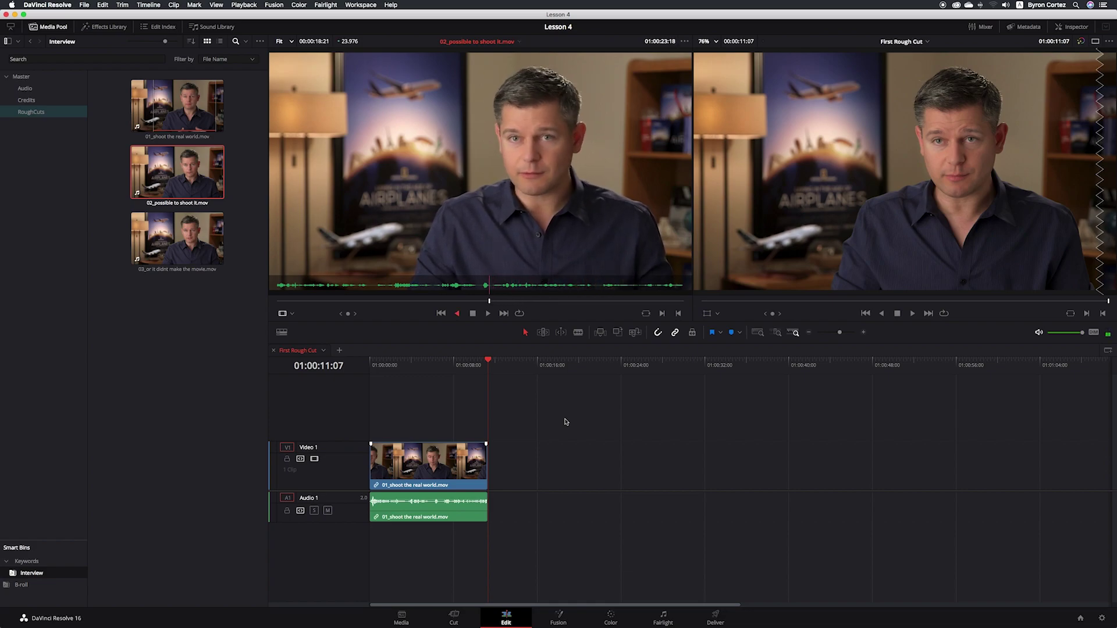
key("k")
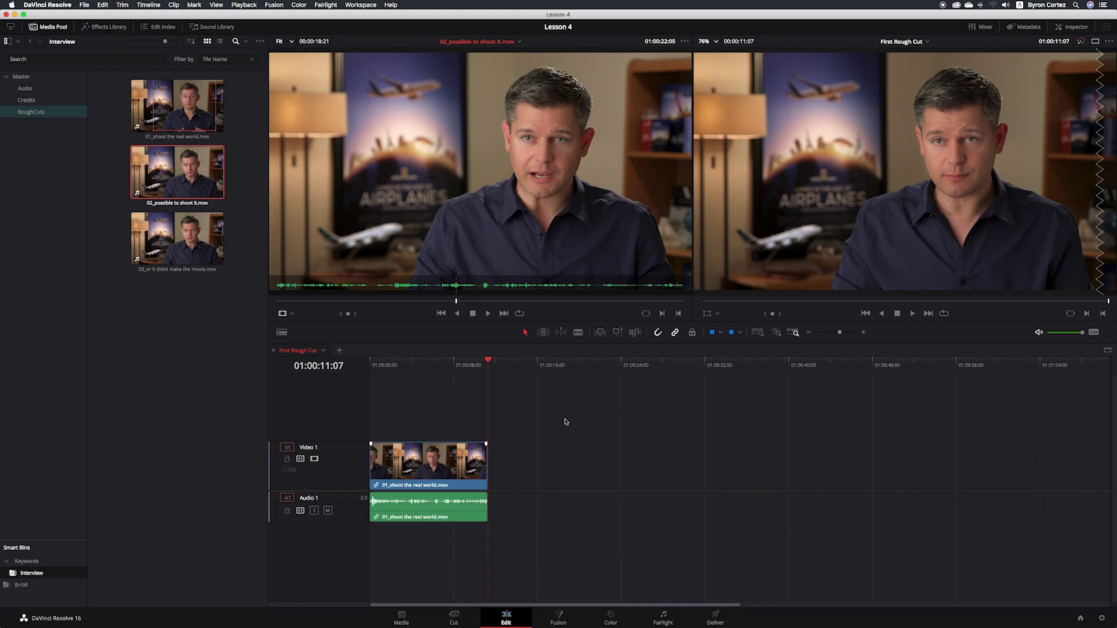
key("space")
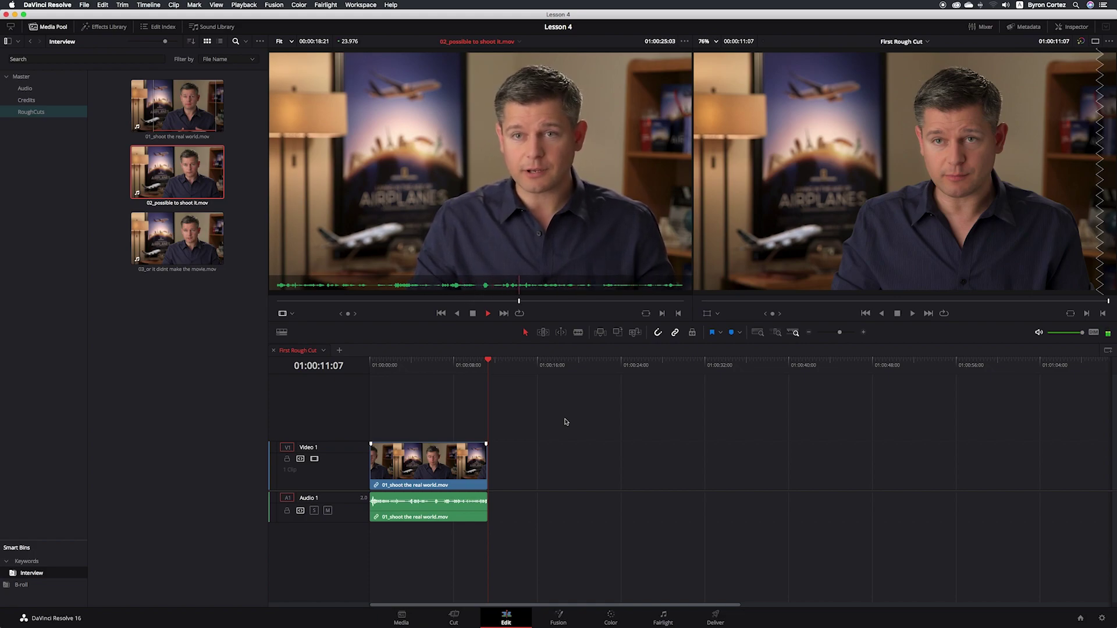
key("space")
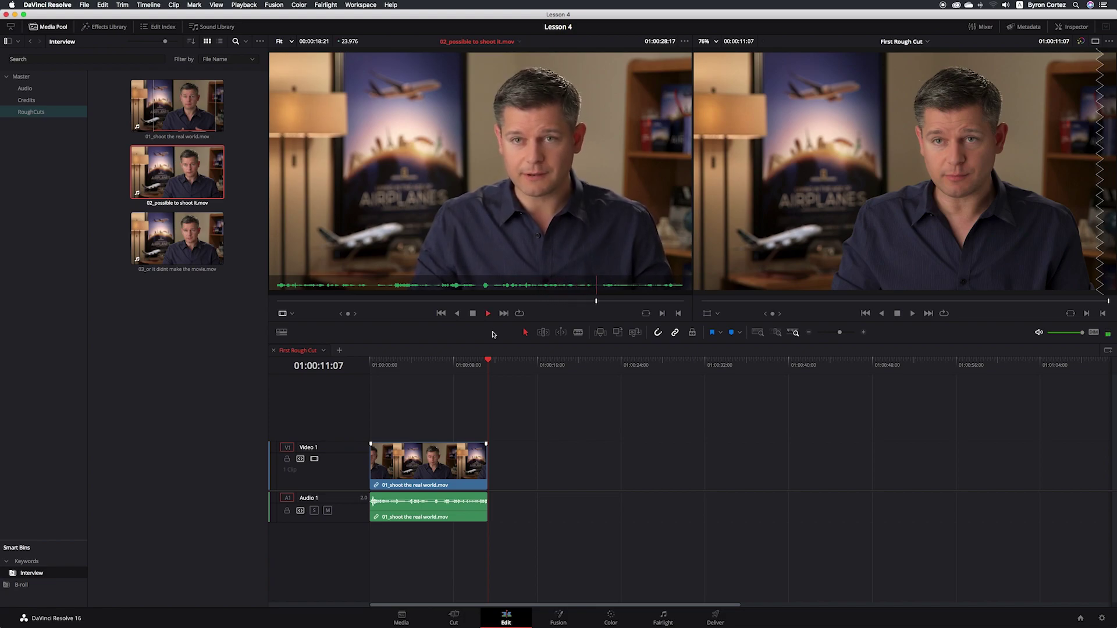
key("space")
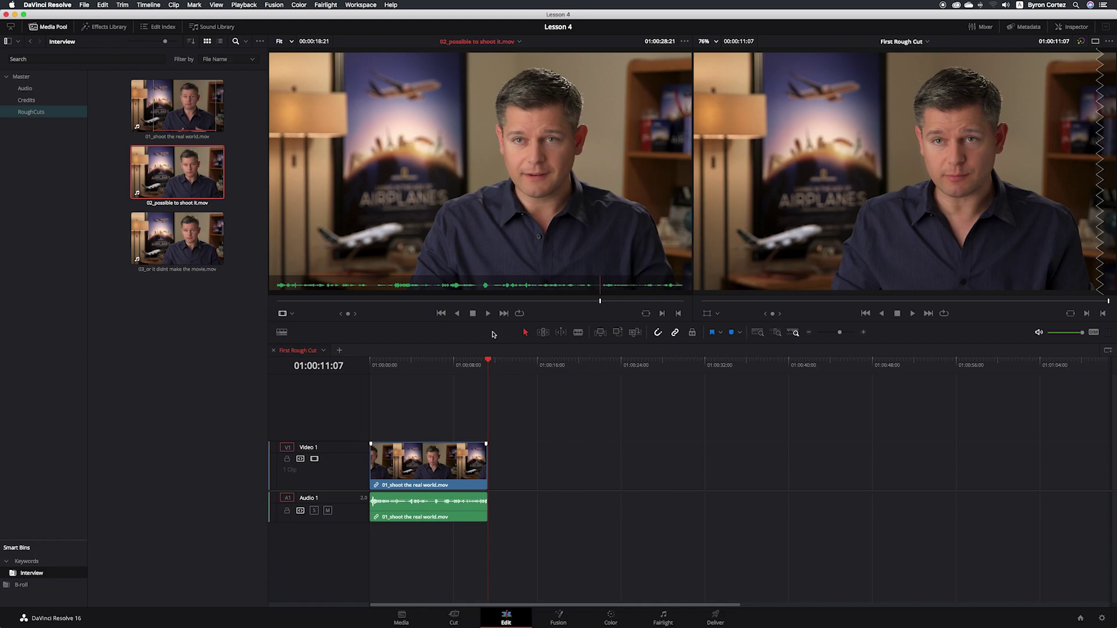
key("j")
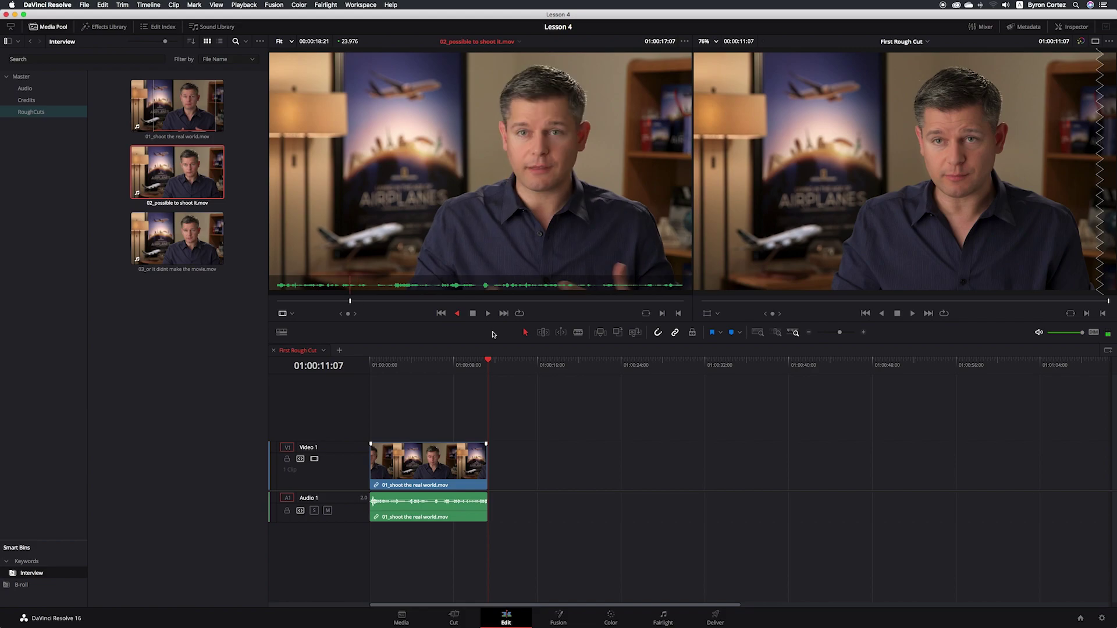
key("k")
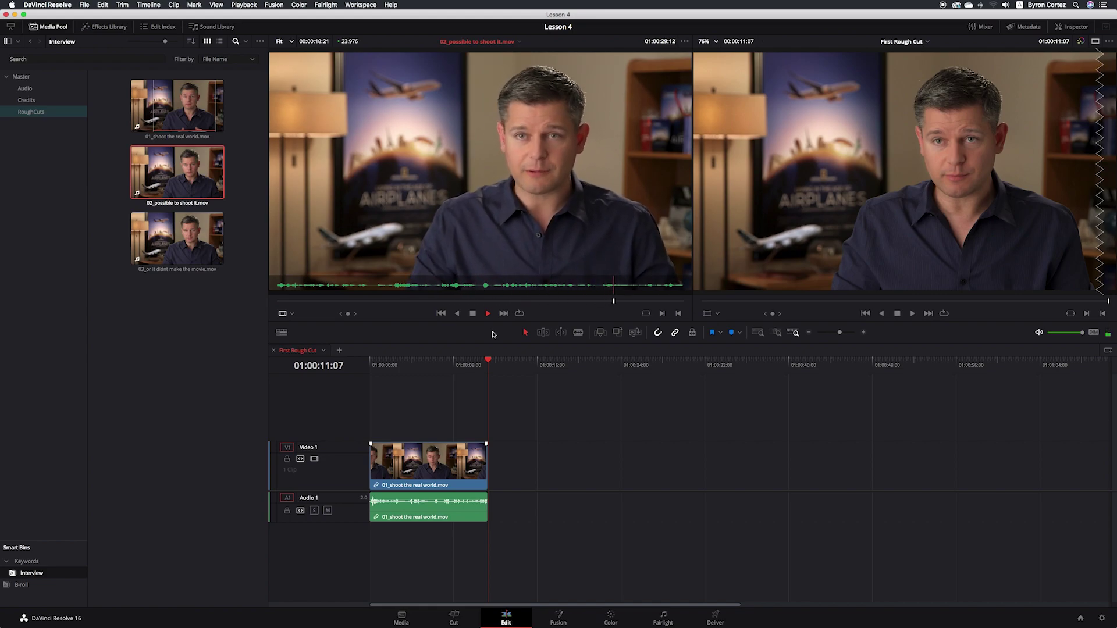
key("space")
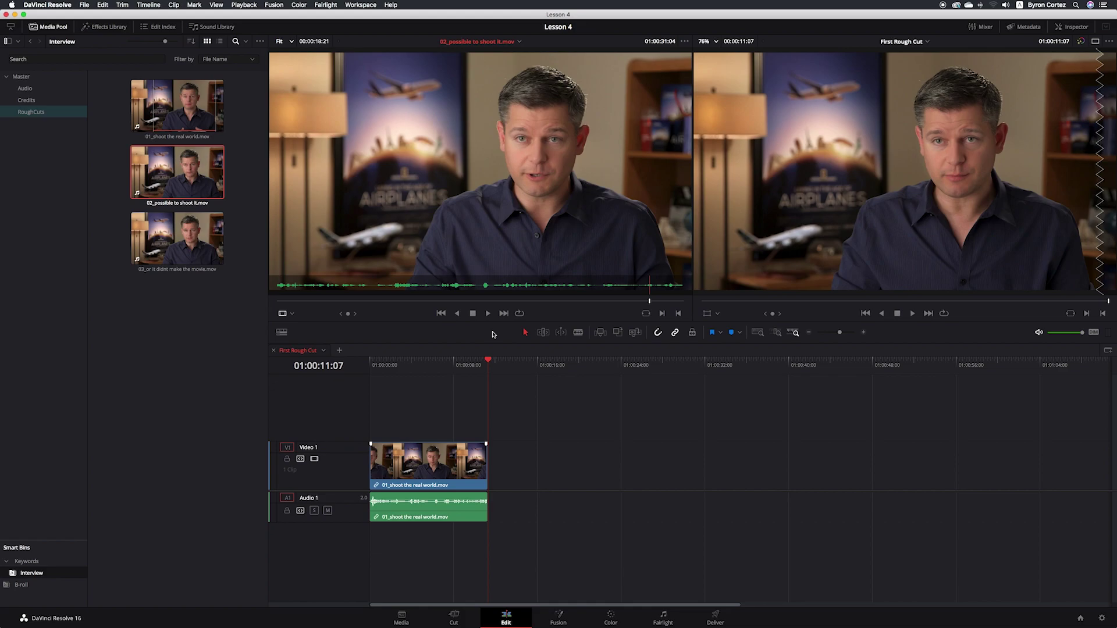
Shuttle through 02_possible to shoot it.mov with J/K/L and arrow keys to find the phrase start
key("j")
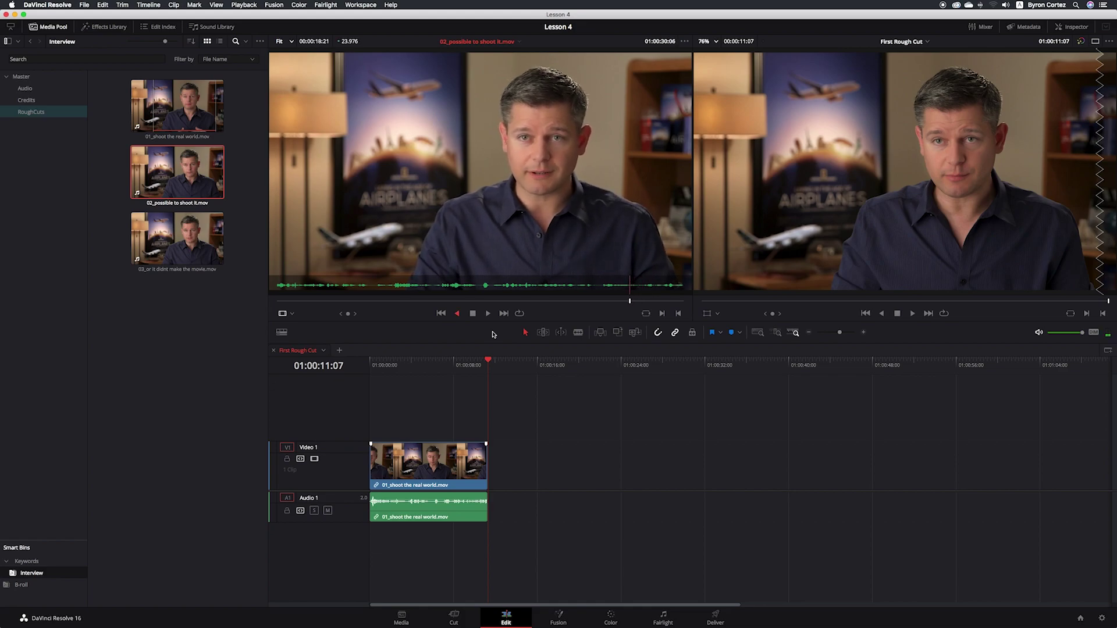
key("j")
key("j")
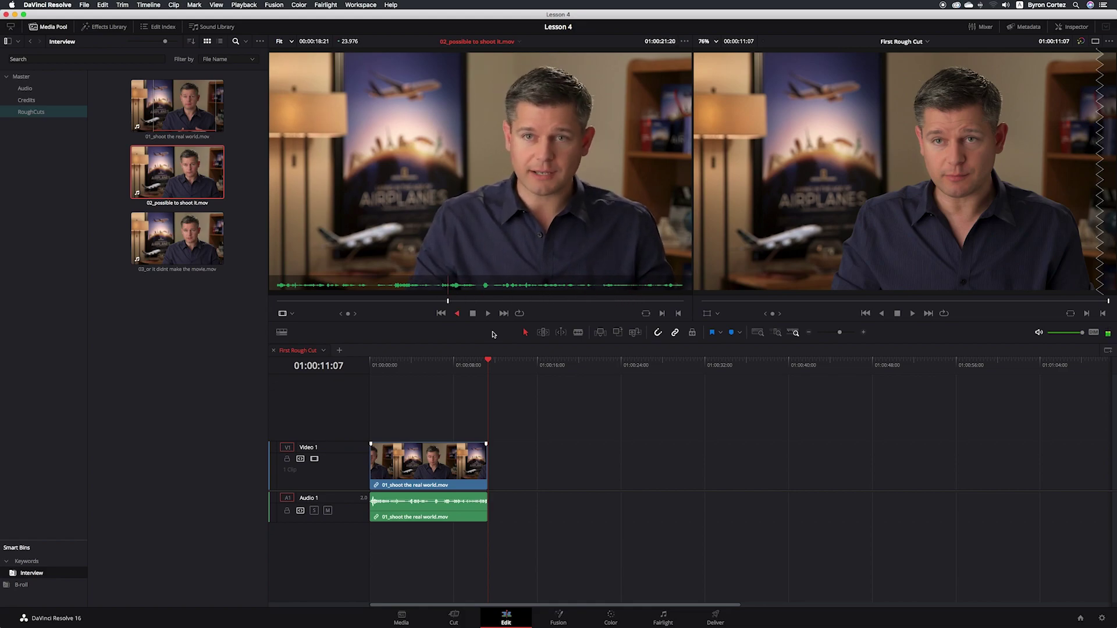
key("l")
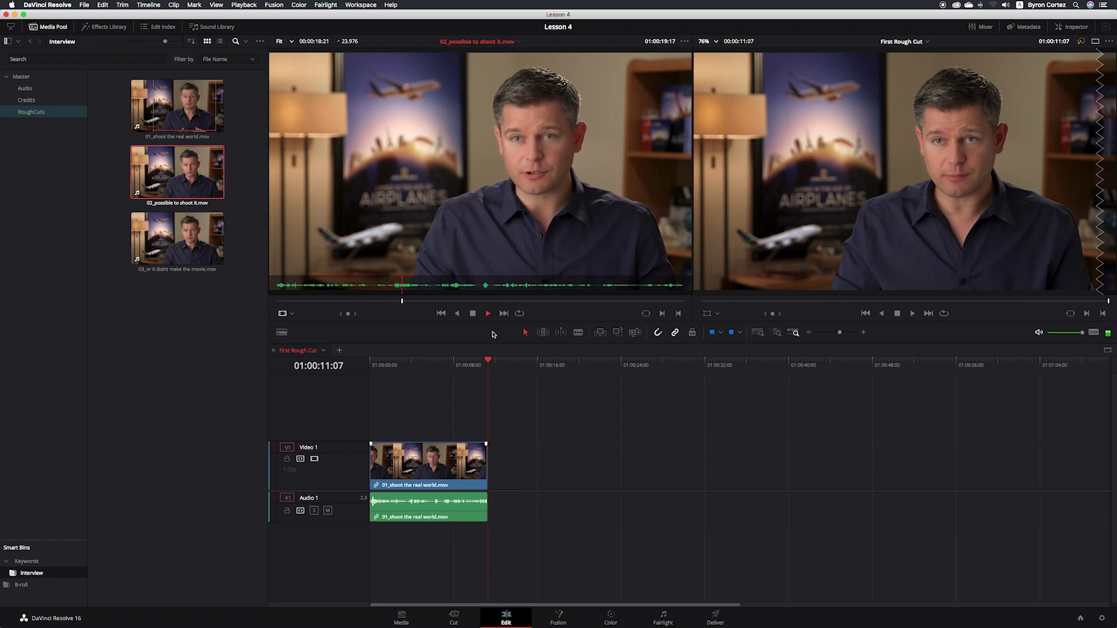
key("j")
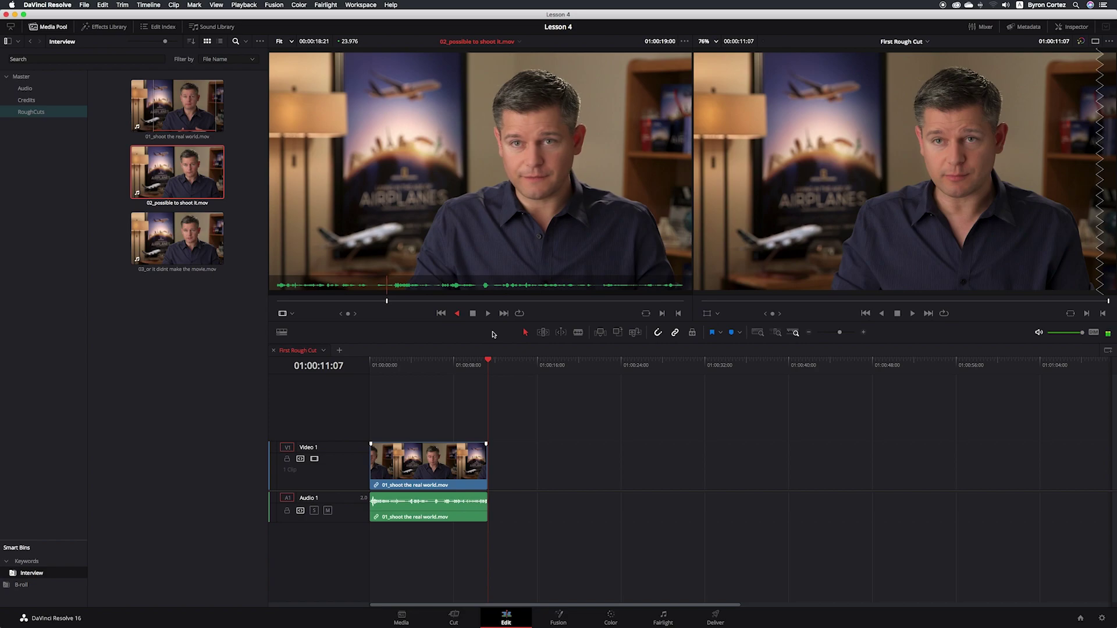
key("k")
key("Right")
key("Right")
key("Right")
key("Left")
key("Left")
key("Left")
key("k")
Mark In and Out around the phrase for a 00:00:12:10 section, then replay it
key("i")
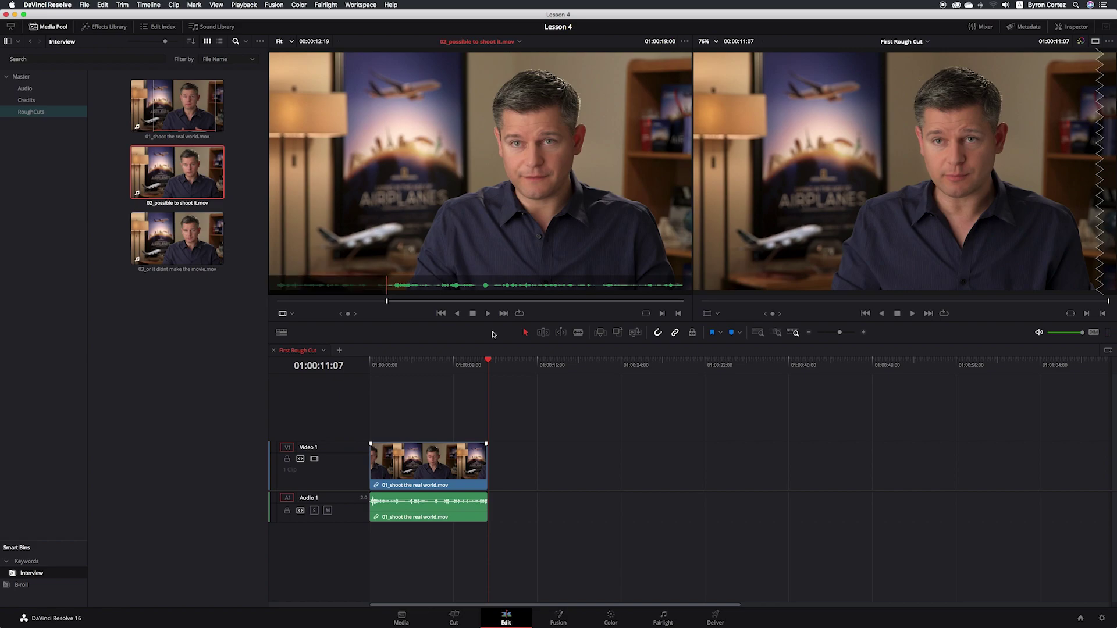
key("l")
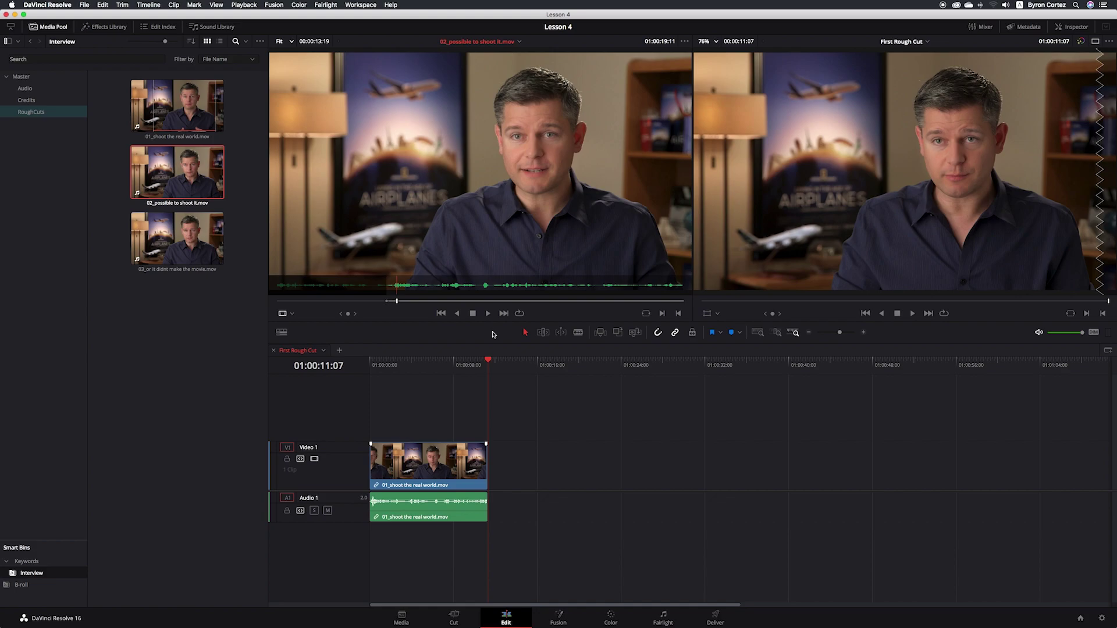
key("space")
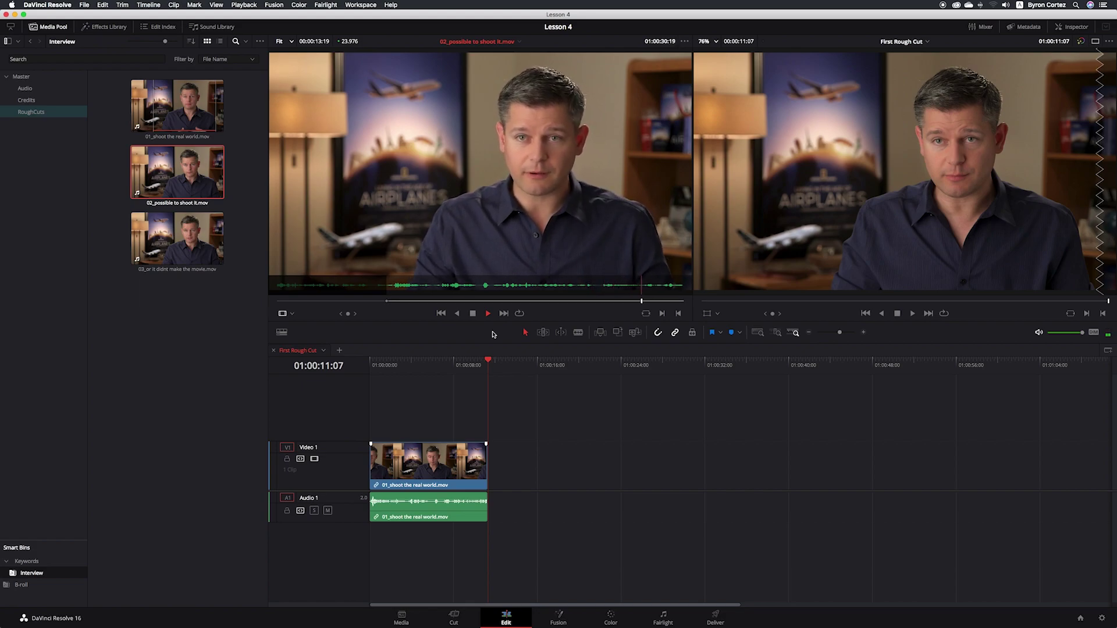
key("space")
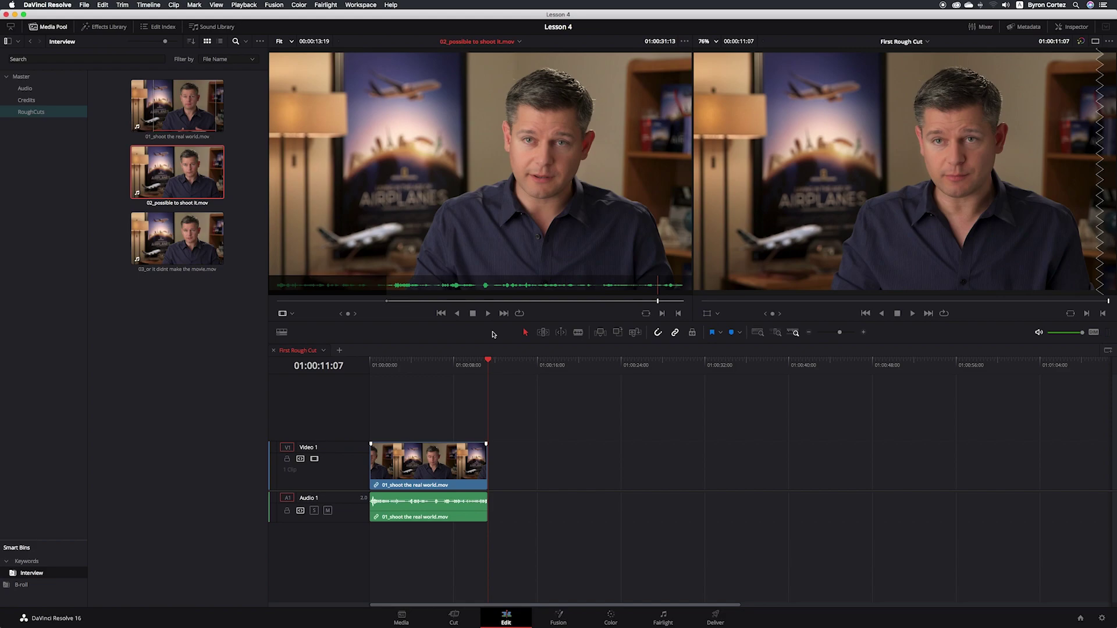
key("Left")
key("Left")
key("Left")
key("Left")
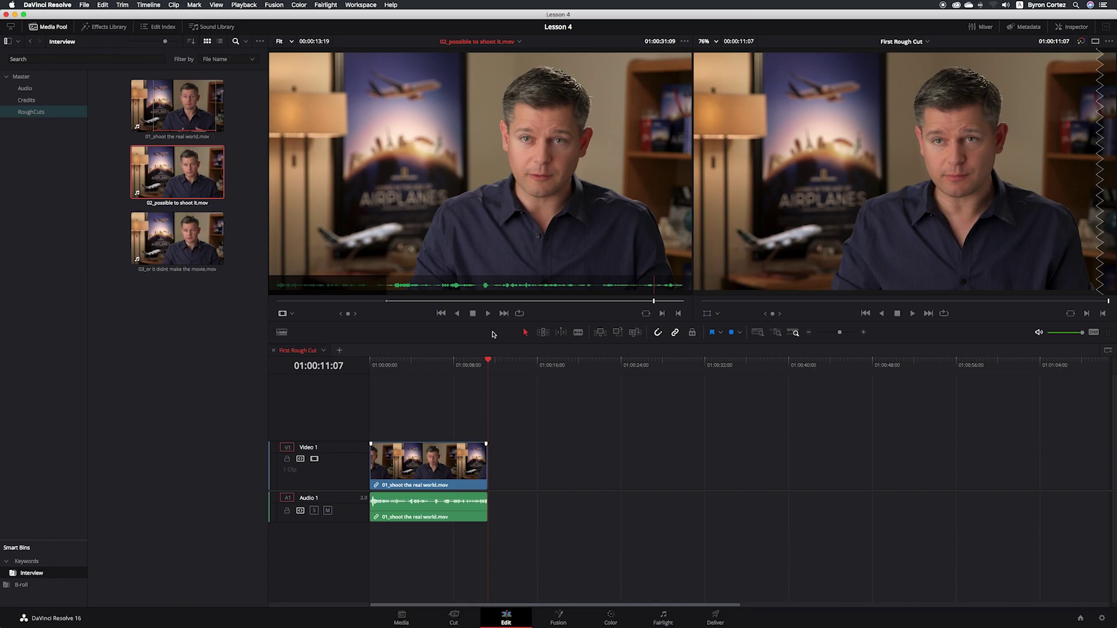
key("o")
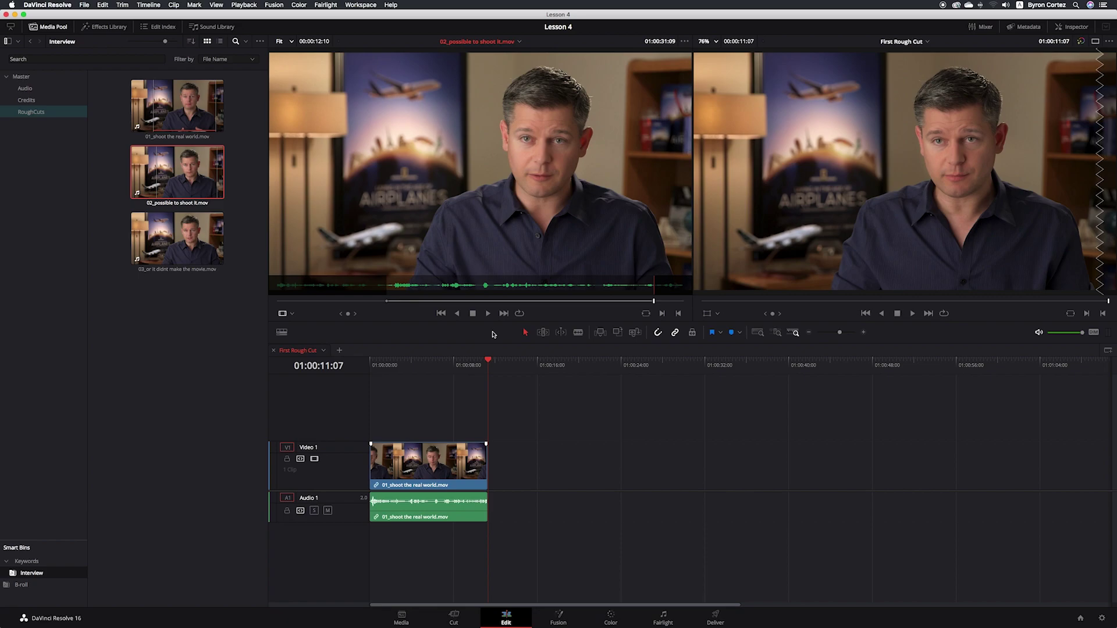
key("shift+i")
key("space")
Overwrite the marked section onto V1/A1 after clip 01, ending at 01:00:23:17
mouse_move(511, 140)
left_click(619, 336)
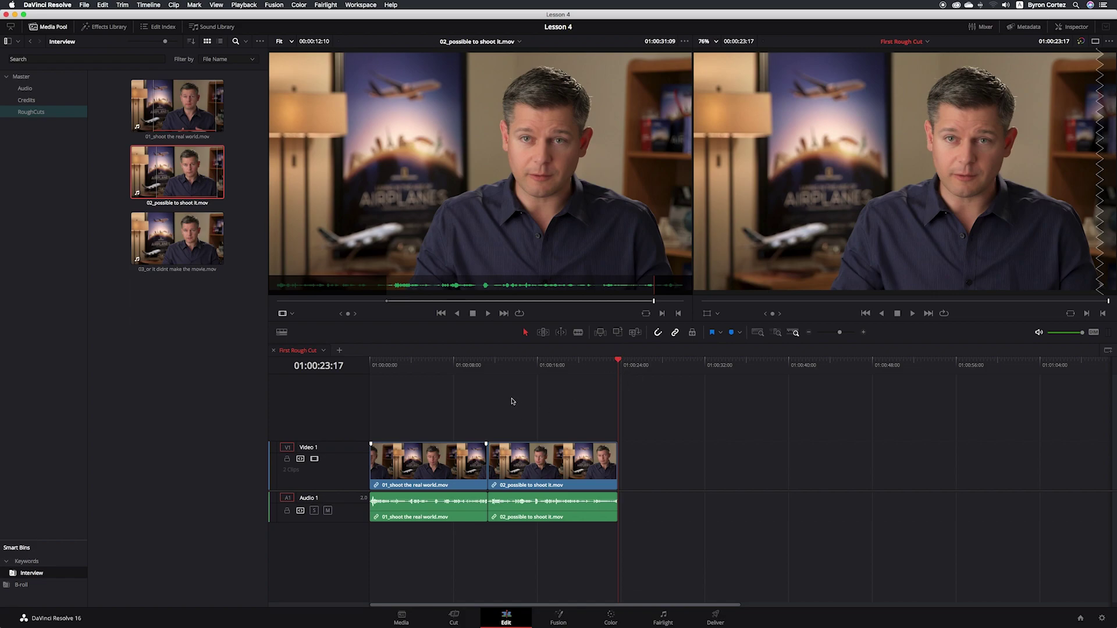
left_click(487, 363)
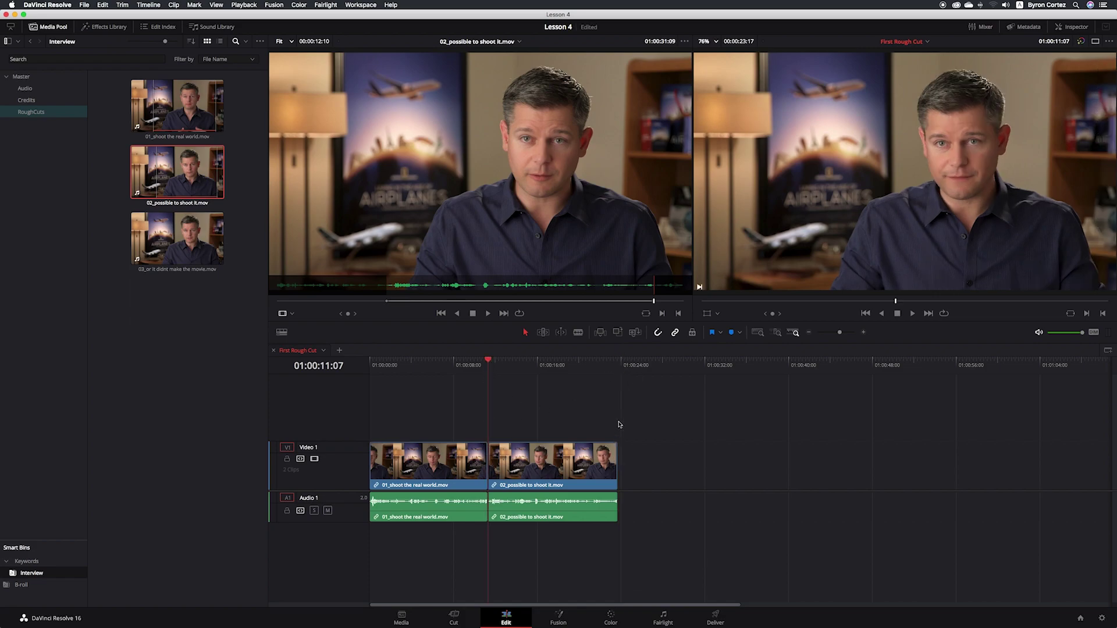
left_click_drag(661, 363, 617, 363)
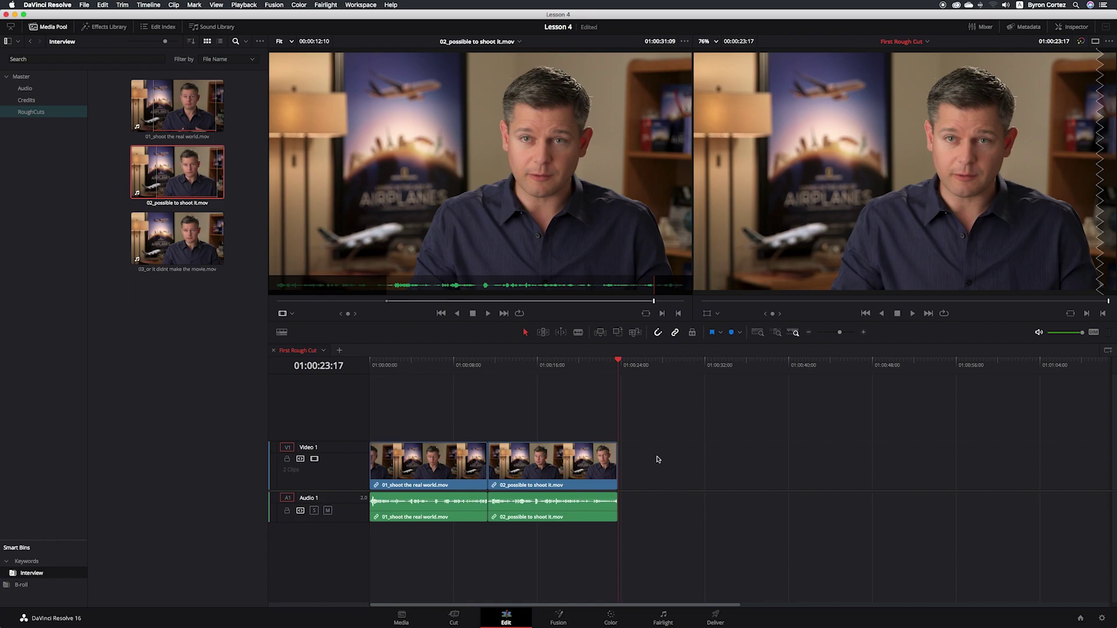
key("XF86AudioMute")
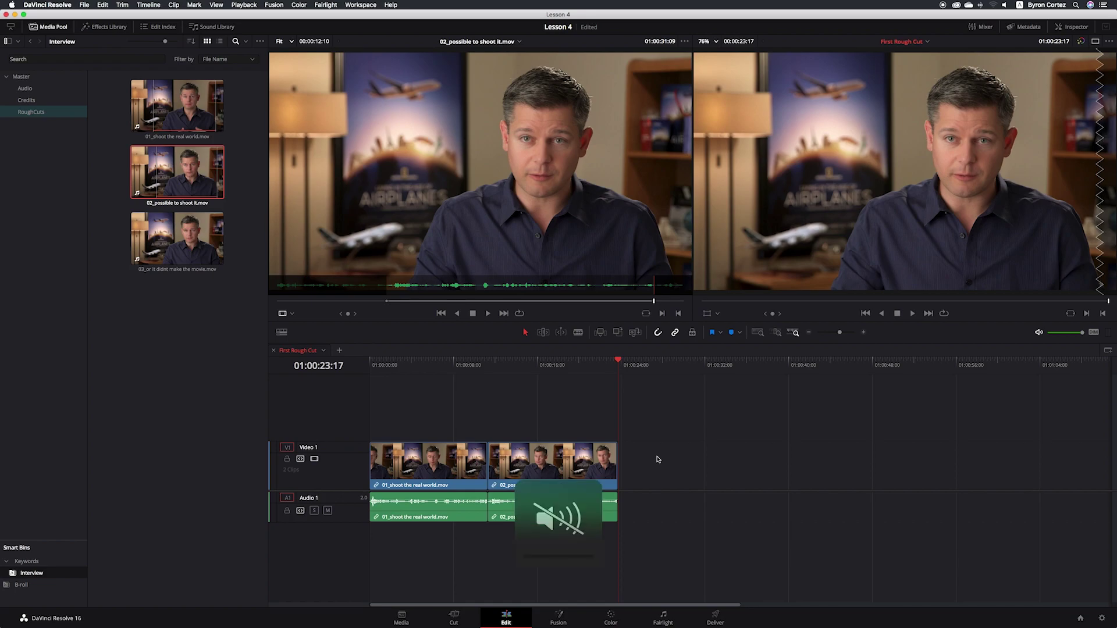
key("XF86AudioMute")
key("XF86AudioMute")
key("XF86AudioMute")
key("XF86AudioMute")
key("XF86AudioMute")
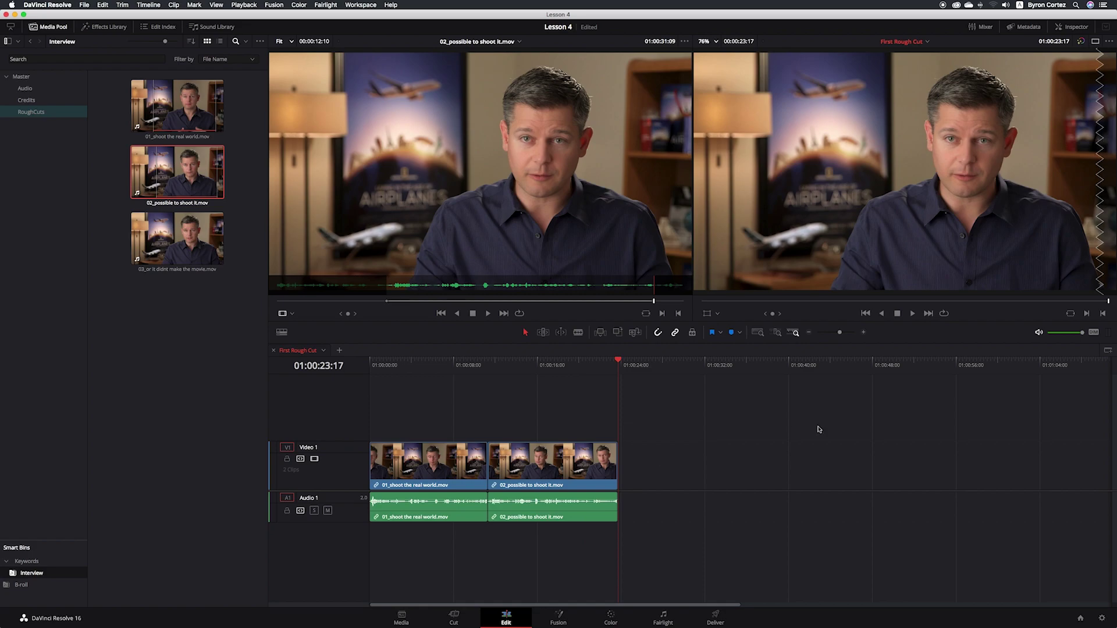
left_click(1098, 436)
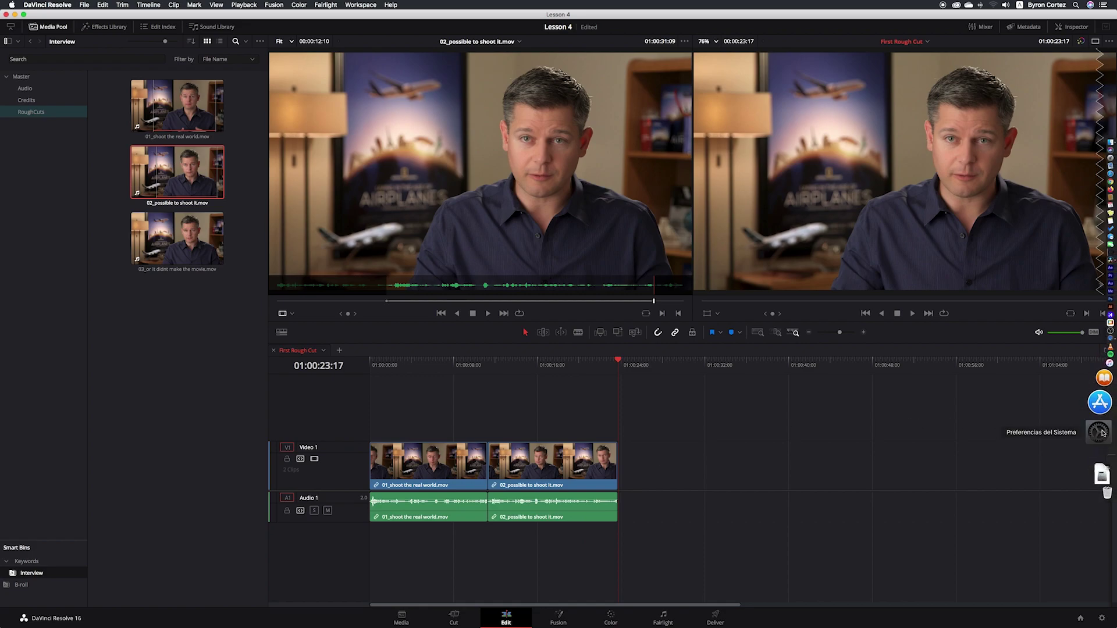
mouse_move(903, 362)
left_mouse_down()
mouse_move(698, 258)
mouse_move(580, 222)
left_mouse_up()
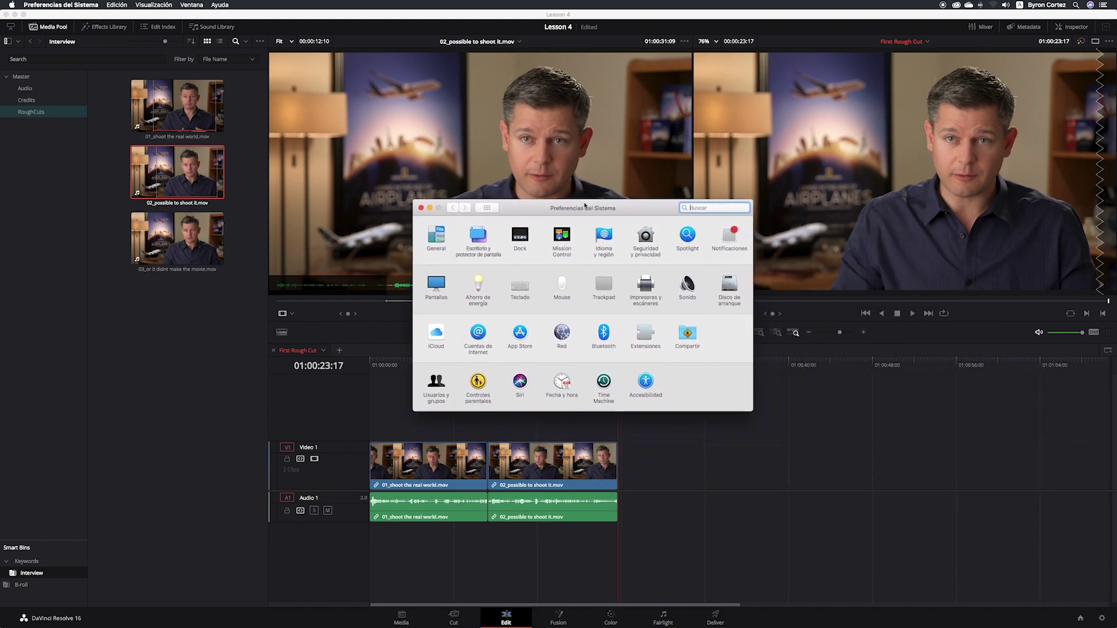
left_click(514, 302)
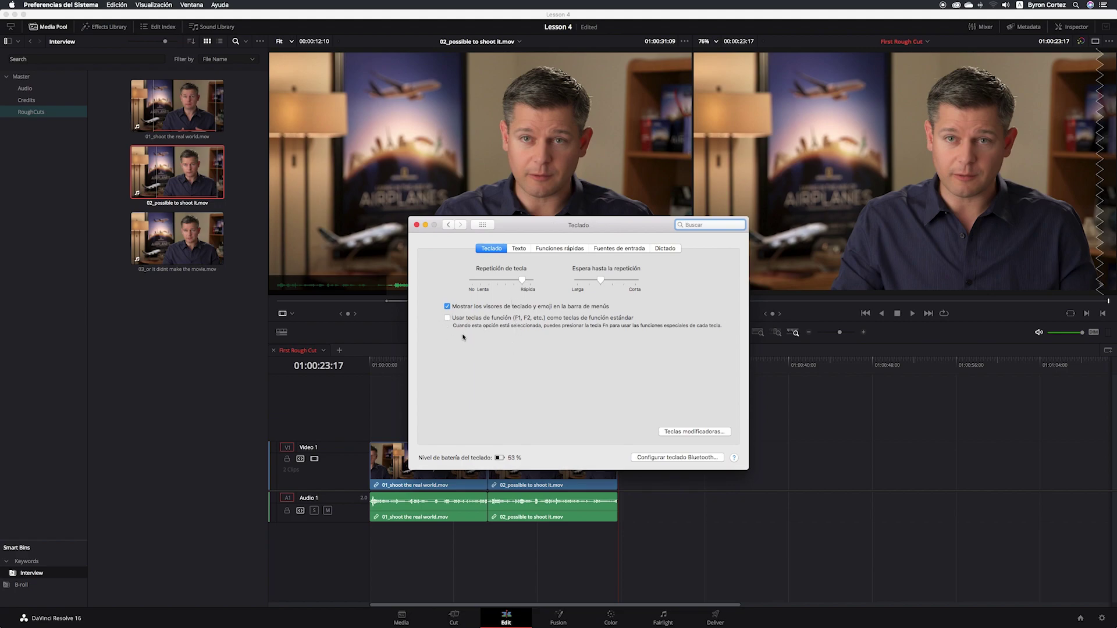
left_click(448, 318)
left_click(775, 421)
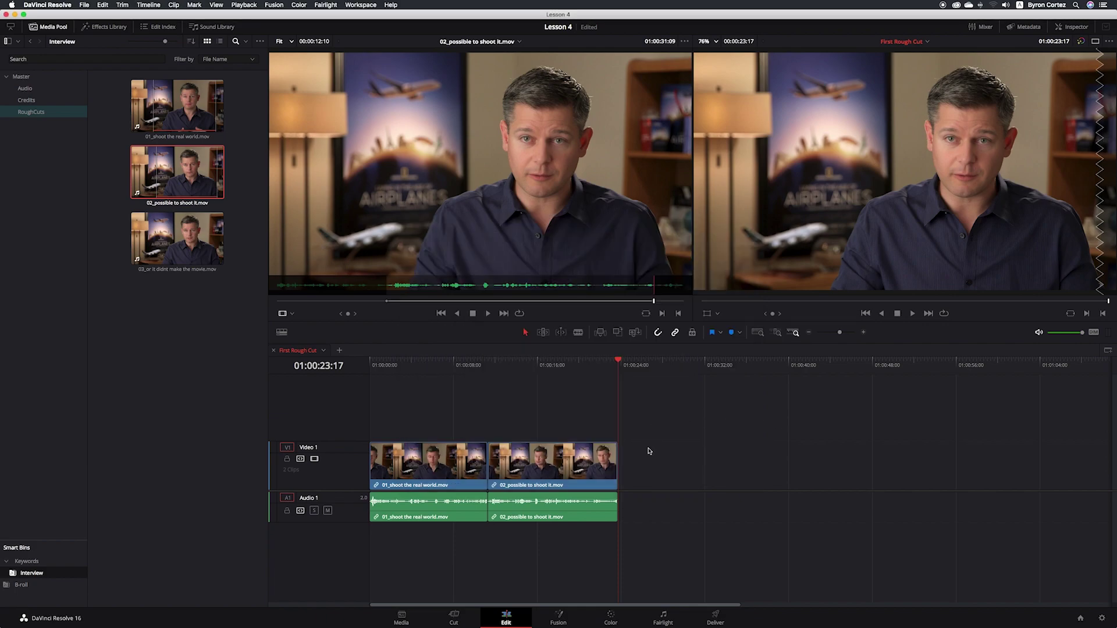
key("F10")
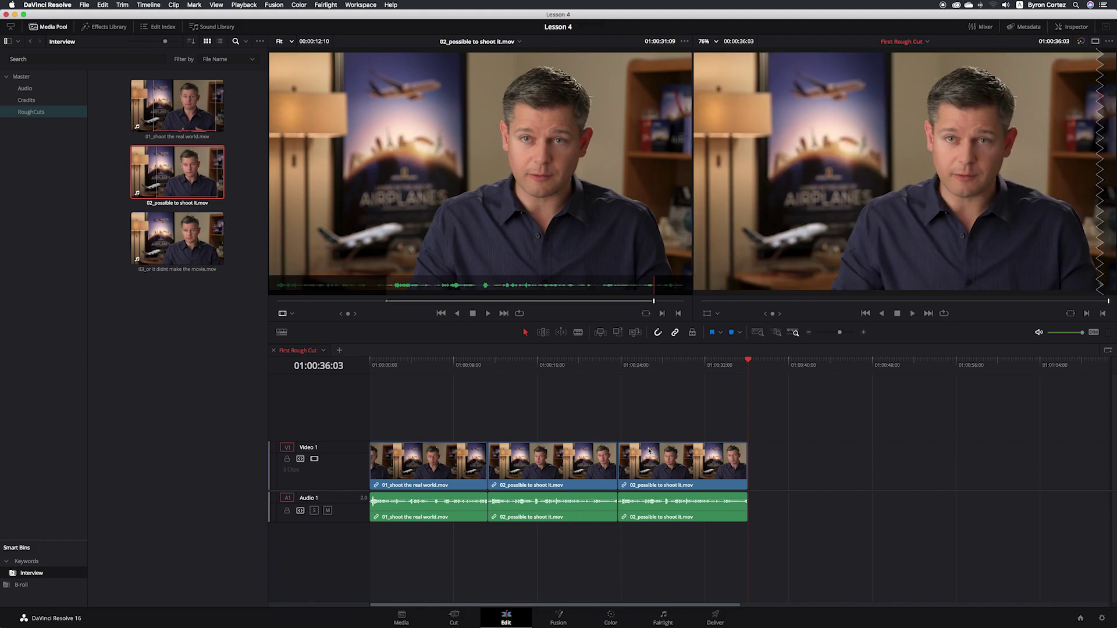
key("super+z")
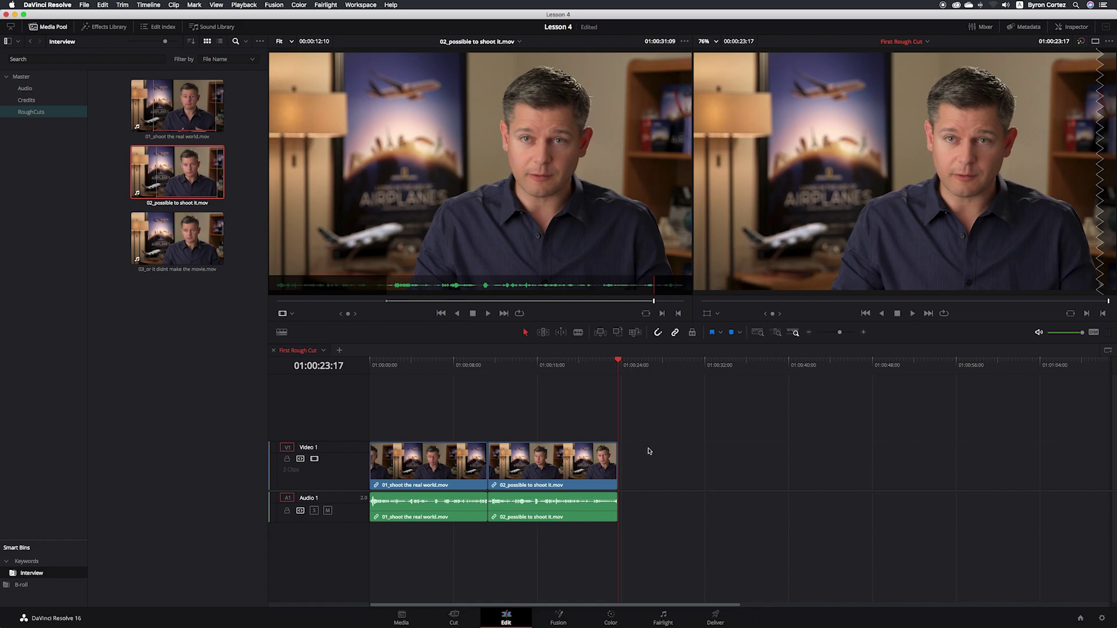
key("super+Tab")
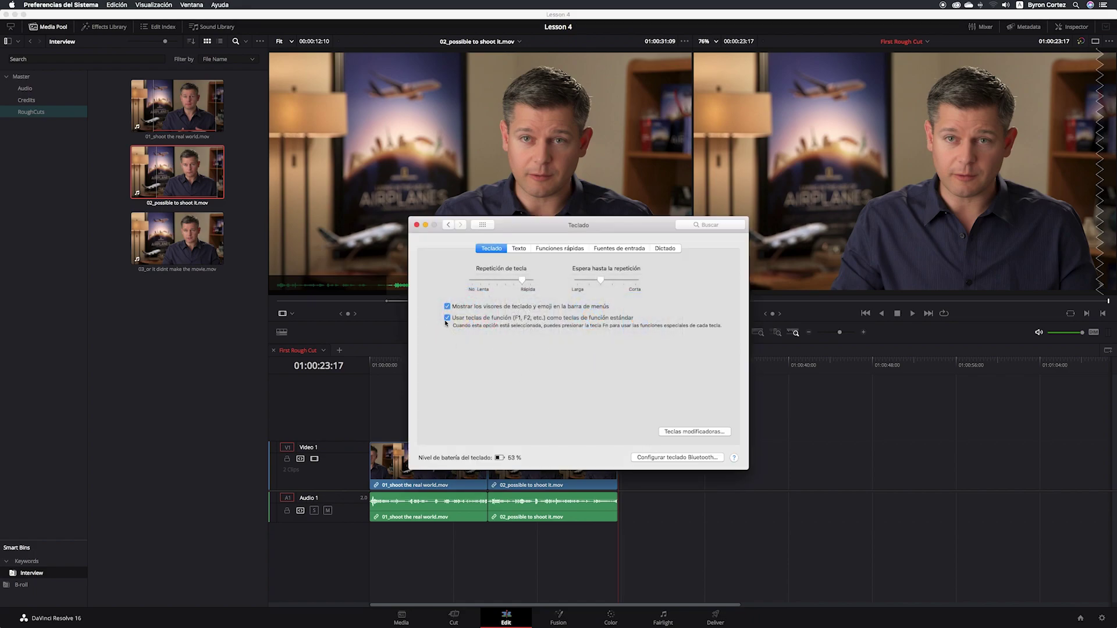
left_click(447, 318)
left_click(482, 225)
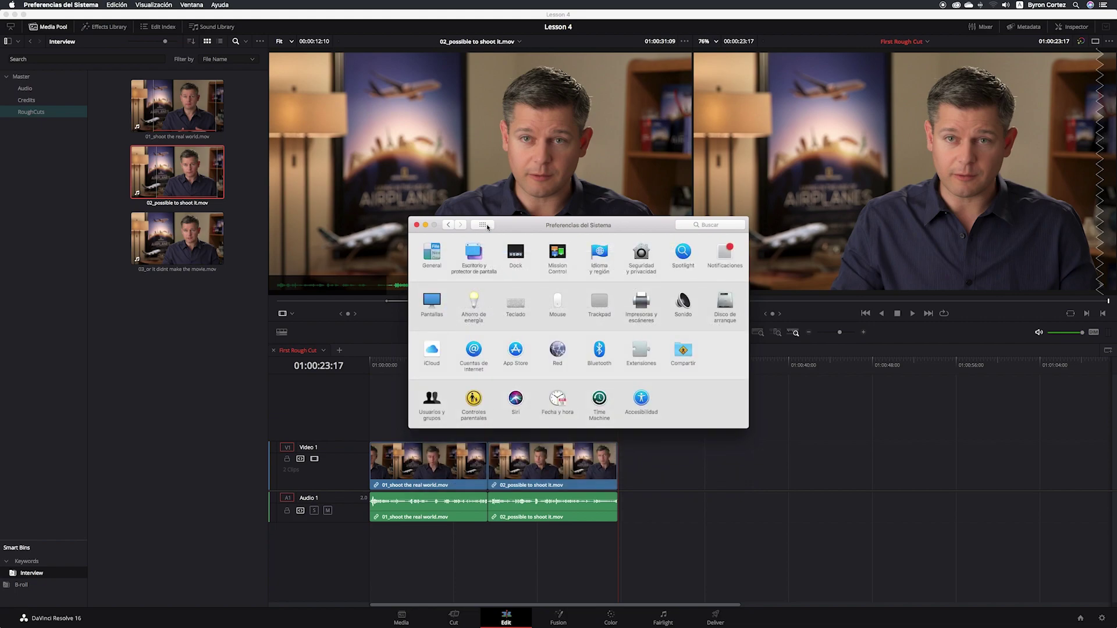
left_click(416, 225)
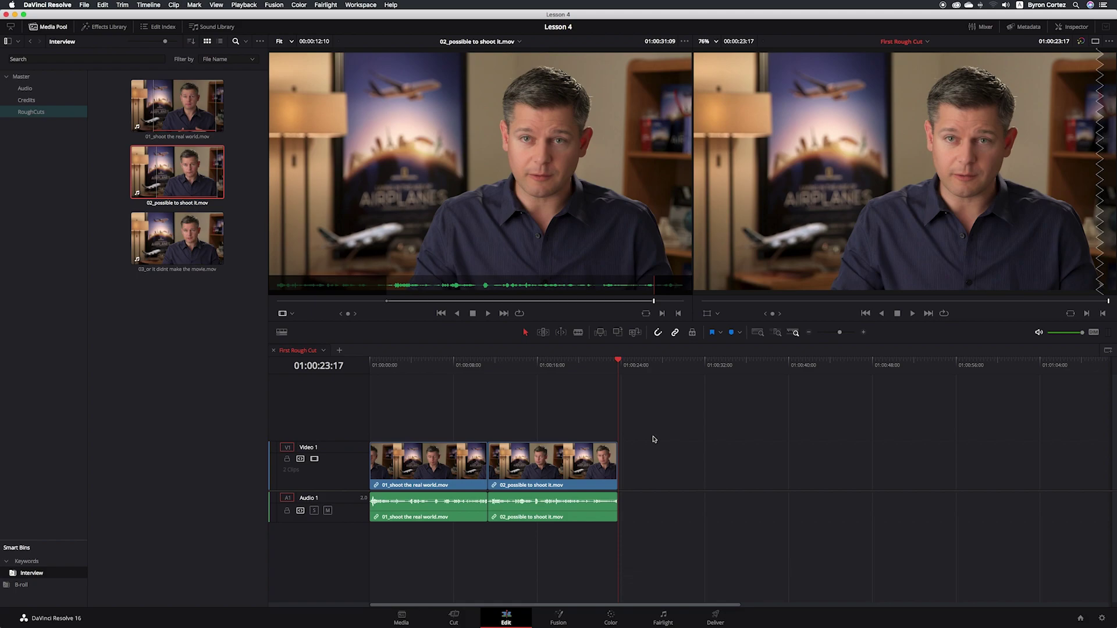
In Keyboard Customization, find Edit > Overwrite (F10) and add a second shortcut slot
left_click(53, 5)
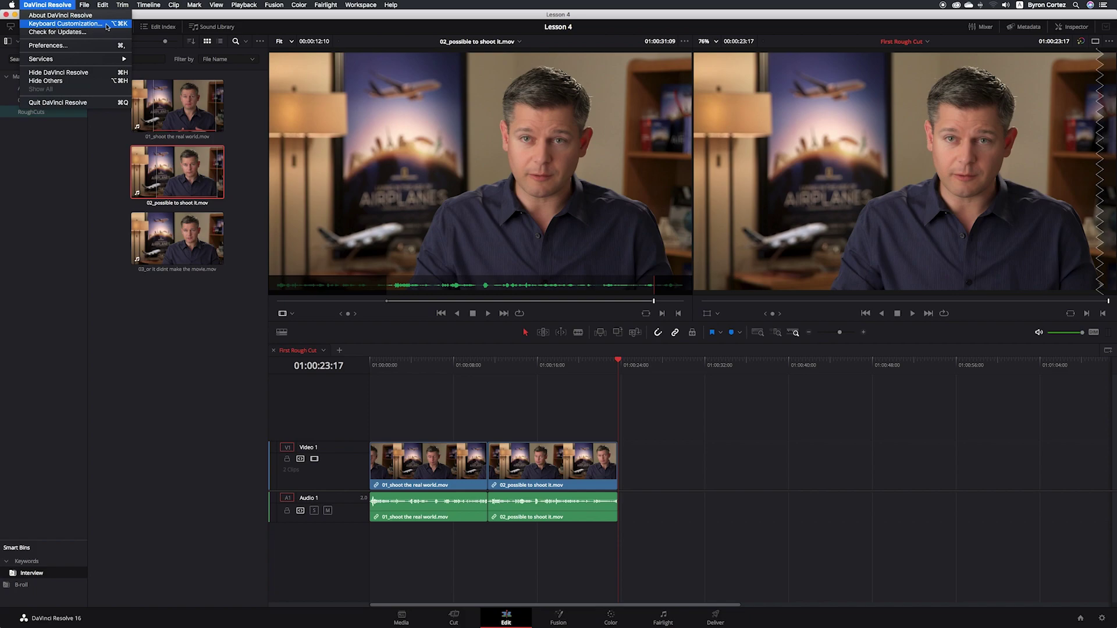
left_click(107, 26)
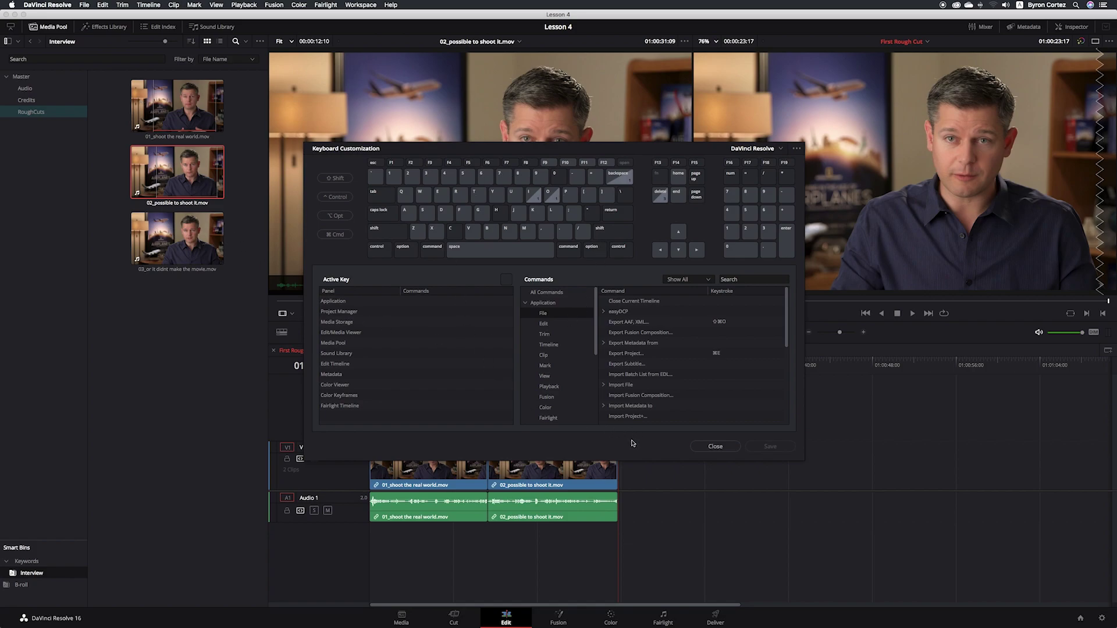
left_click(547, 325)
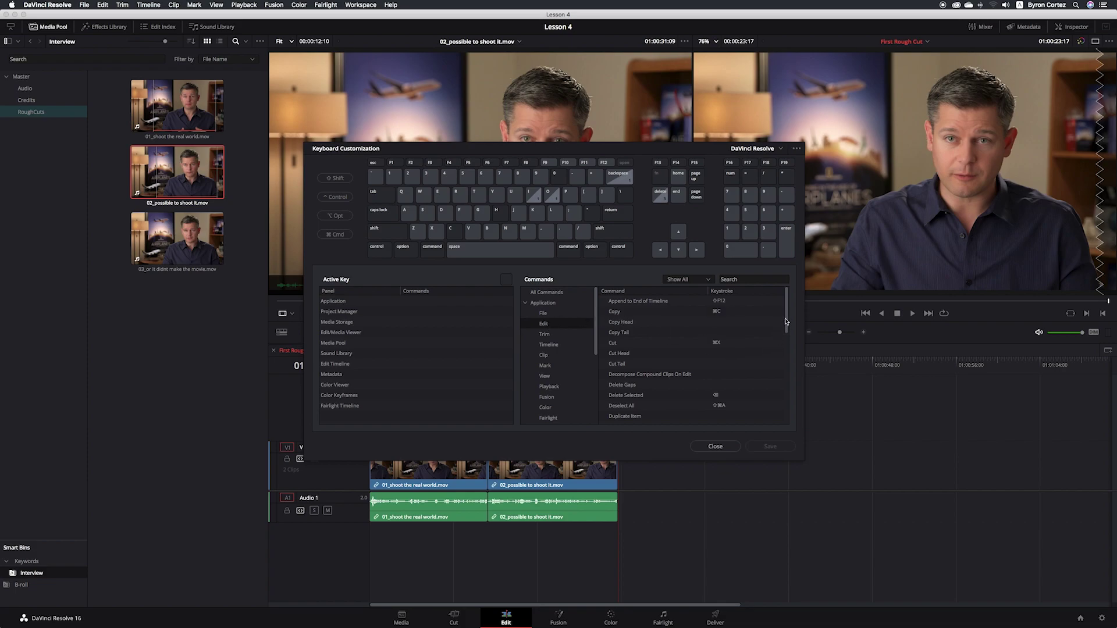
left_click_drag(787, 321, 783, 368)
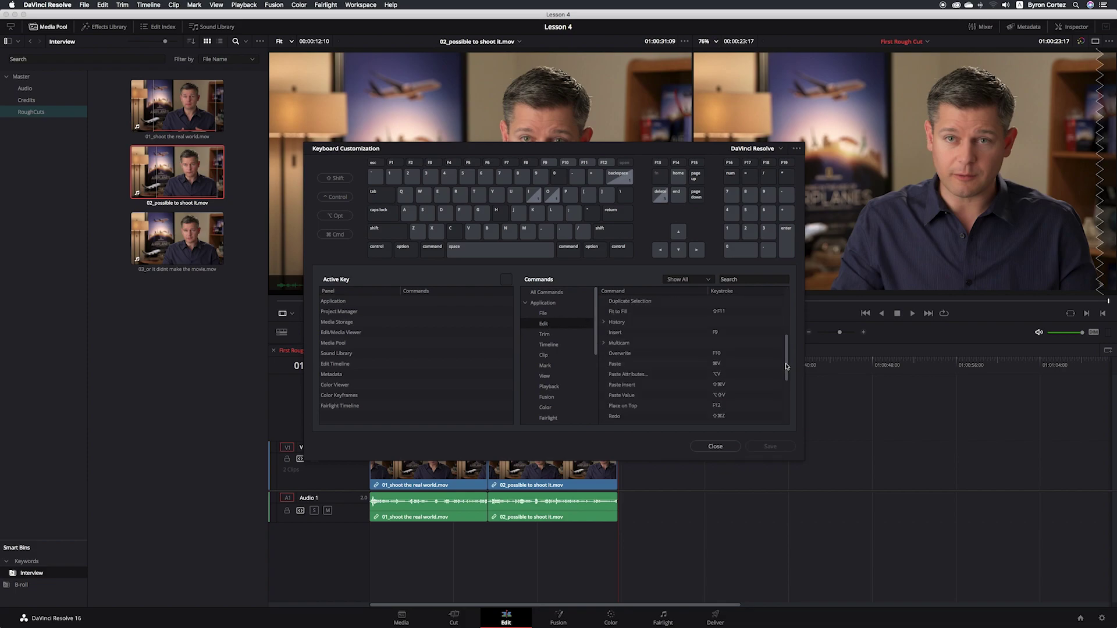
left_click(656, 356)
mouse_move(724, 362)
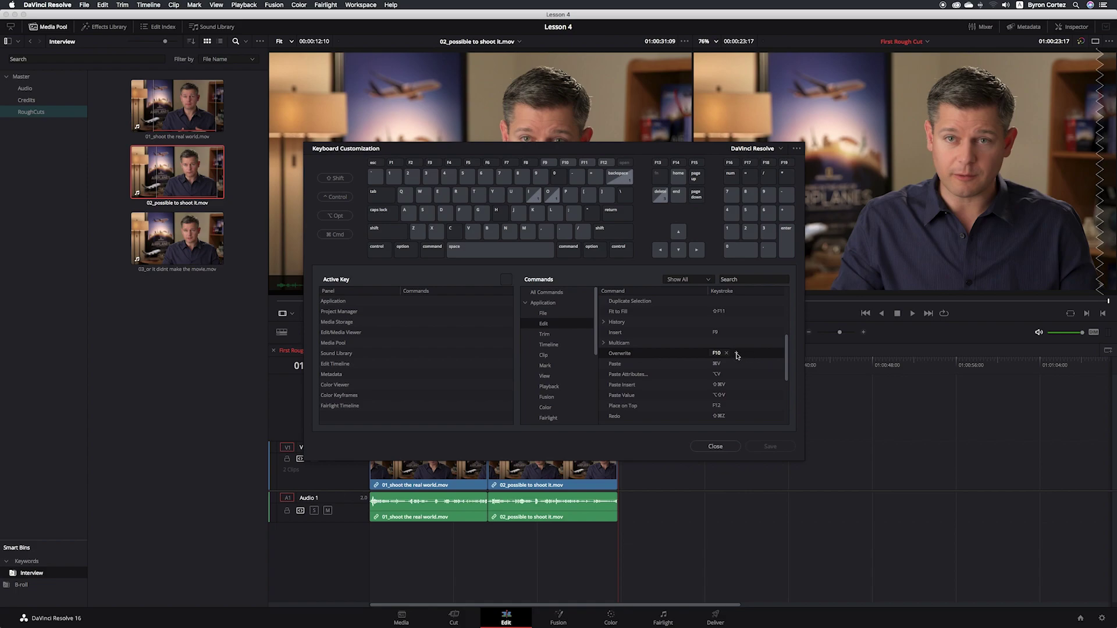
left_click(737, 355)
Assign 0 as an extra Overwrite shortcut and commit it
key("0")
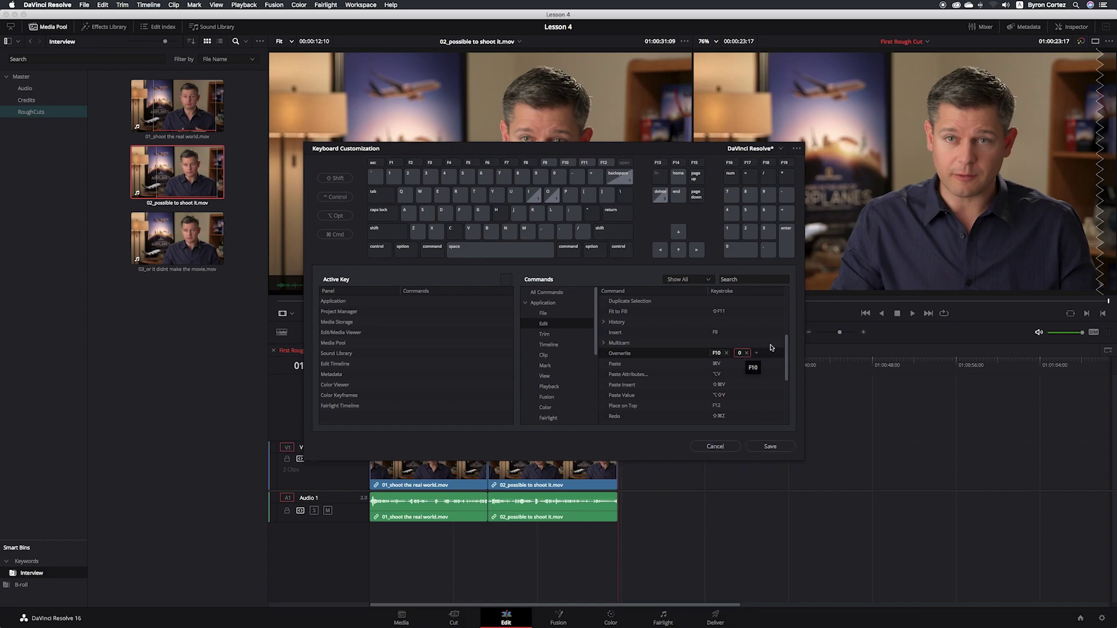
left_click(772, 348)
left_click(764, 353)
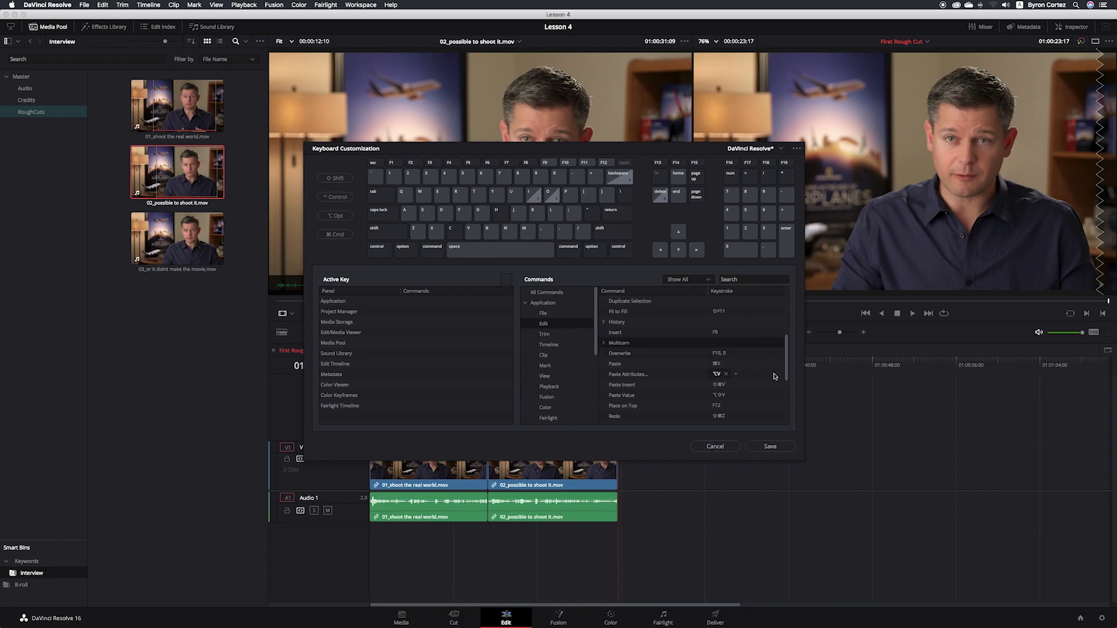
left_click(769, 340)
left_click(719, 355)
left_click(760, 360)
Try comma as another Overwrite shortcut, decline the conflict, then cancel and discard changes
mouse_move(758, 355)
left_click(758, 353)
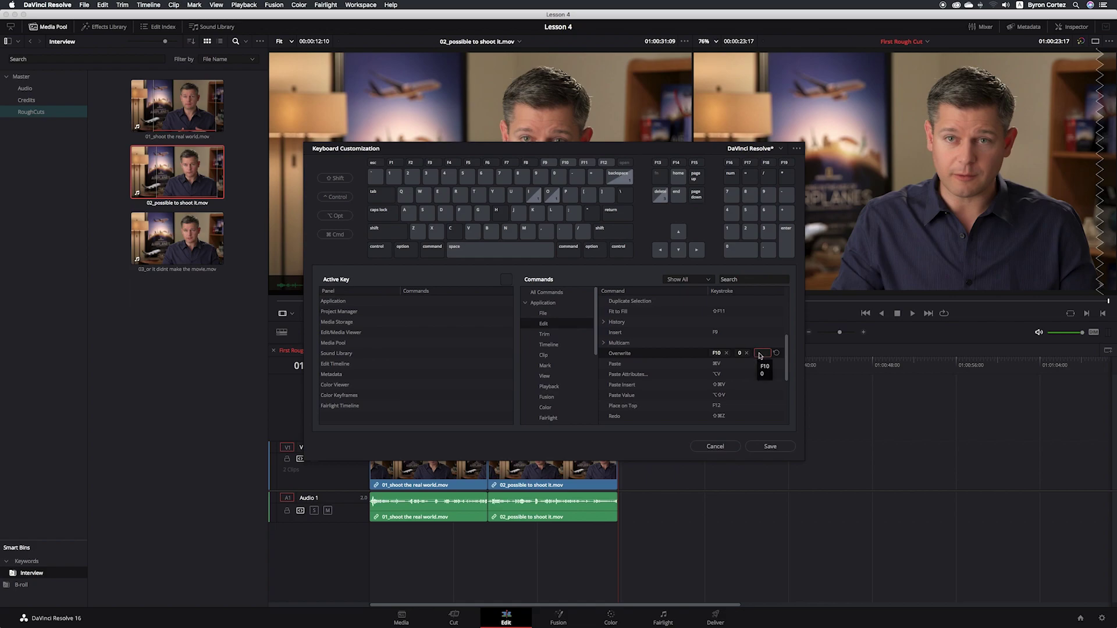
key("comma")
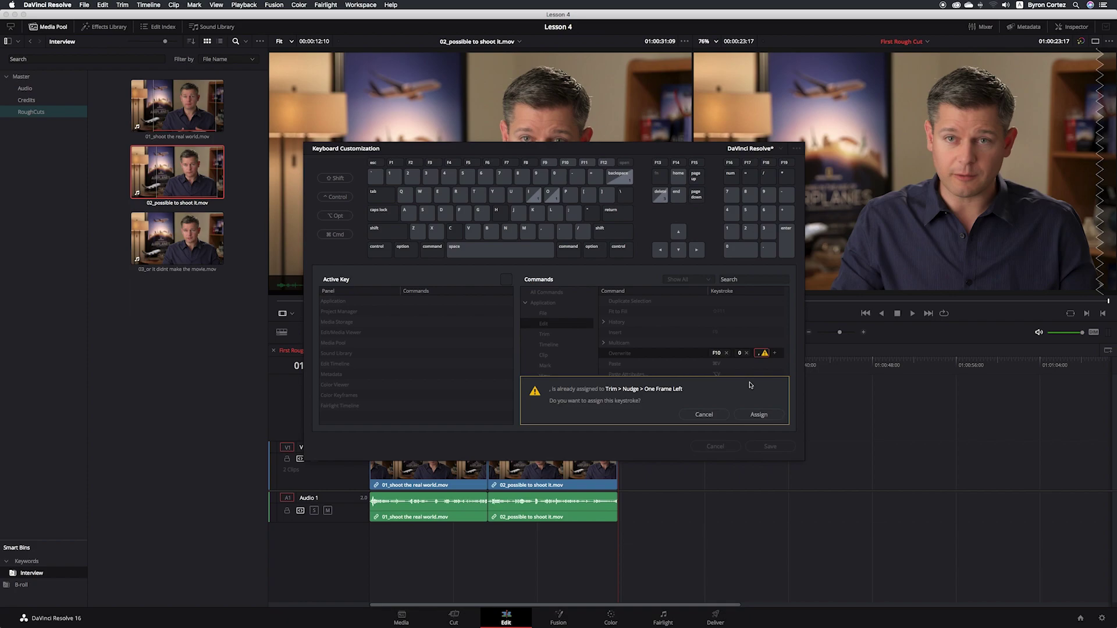
left_click(704, 415)
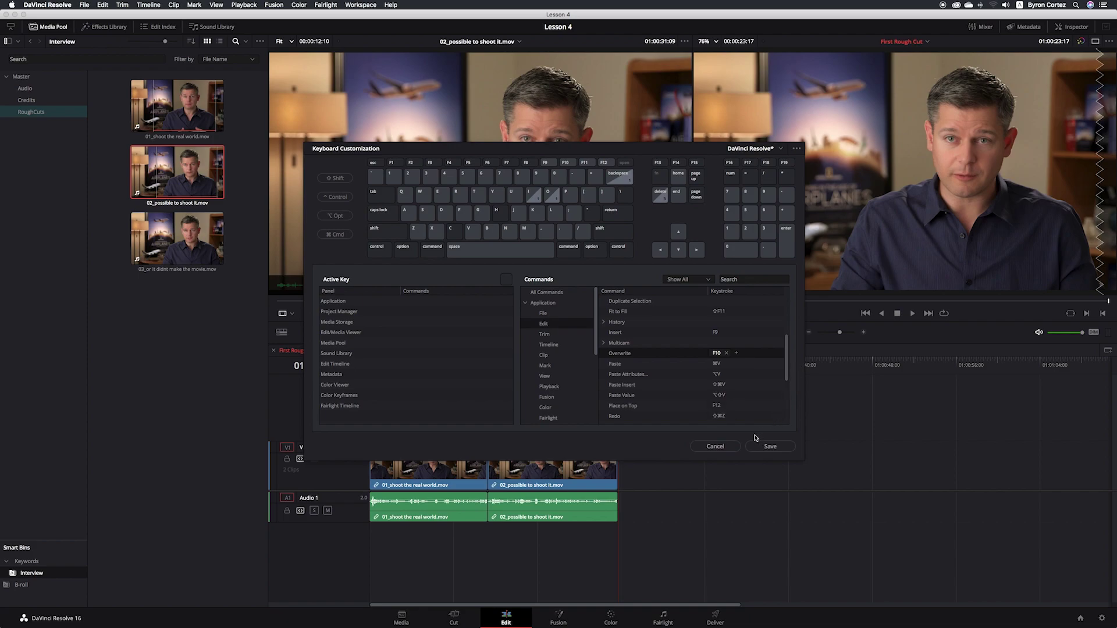
left_click(733, 446)
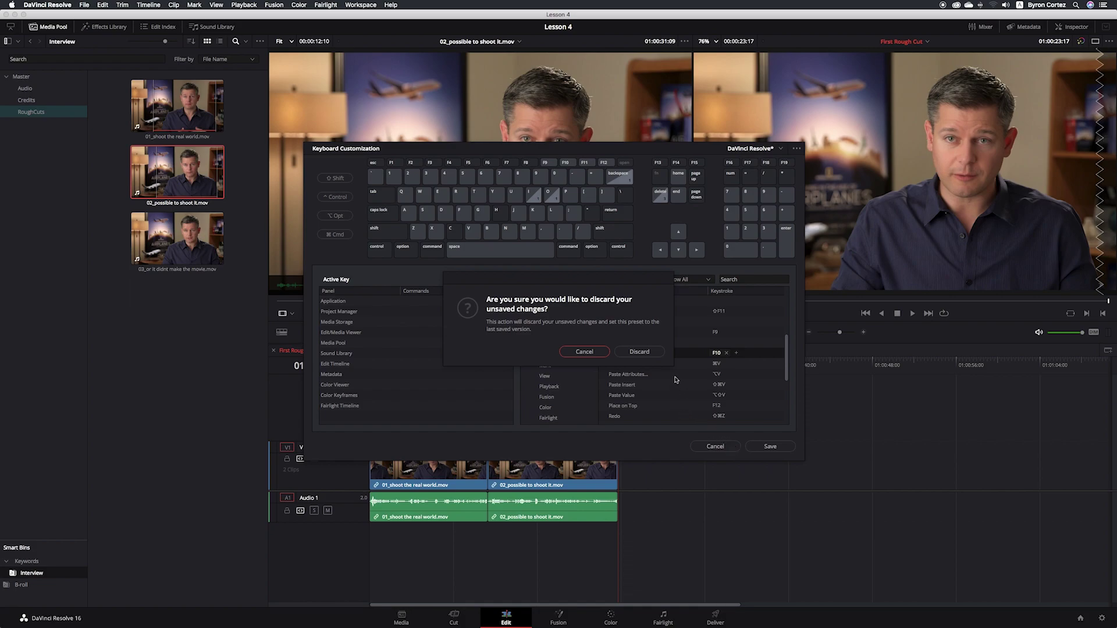
left_click(657, 352)
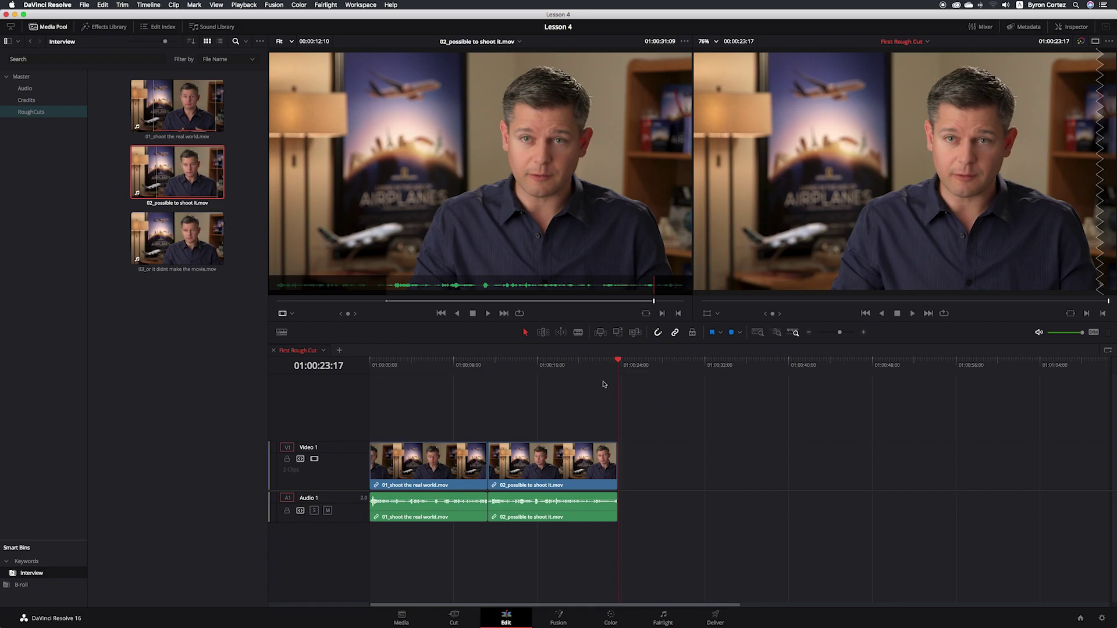
Reopen Keyboard Customization and check the preset list, keeping the DaVinci Resolve preset
left_click(64, 6)
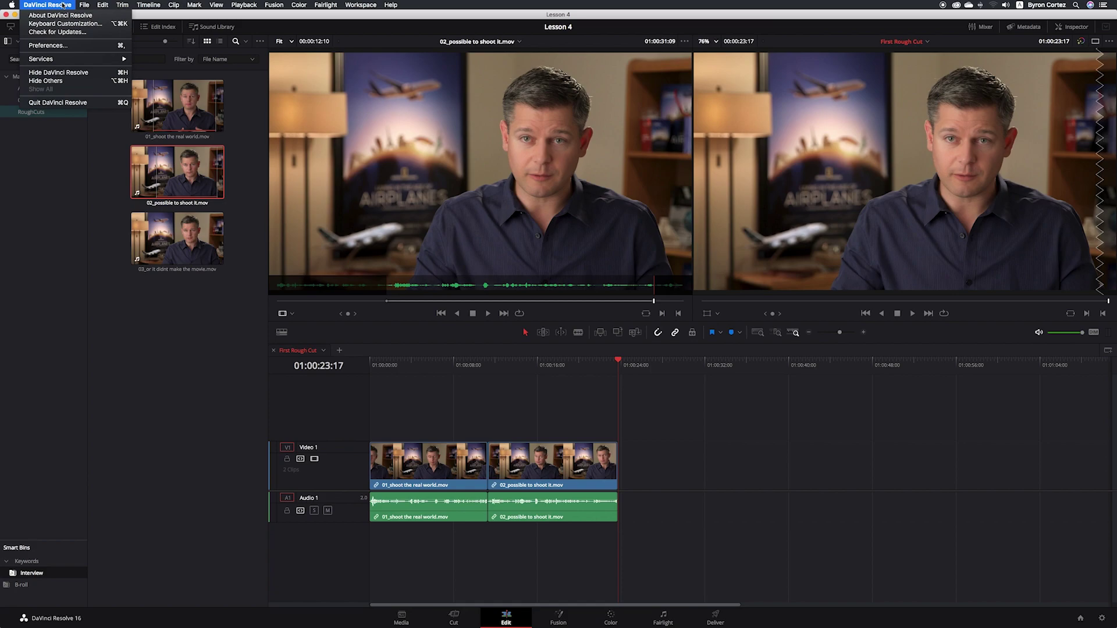
left_click(104, 24)
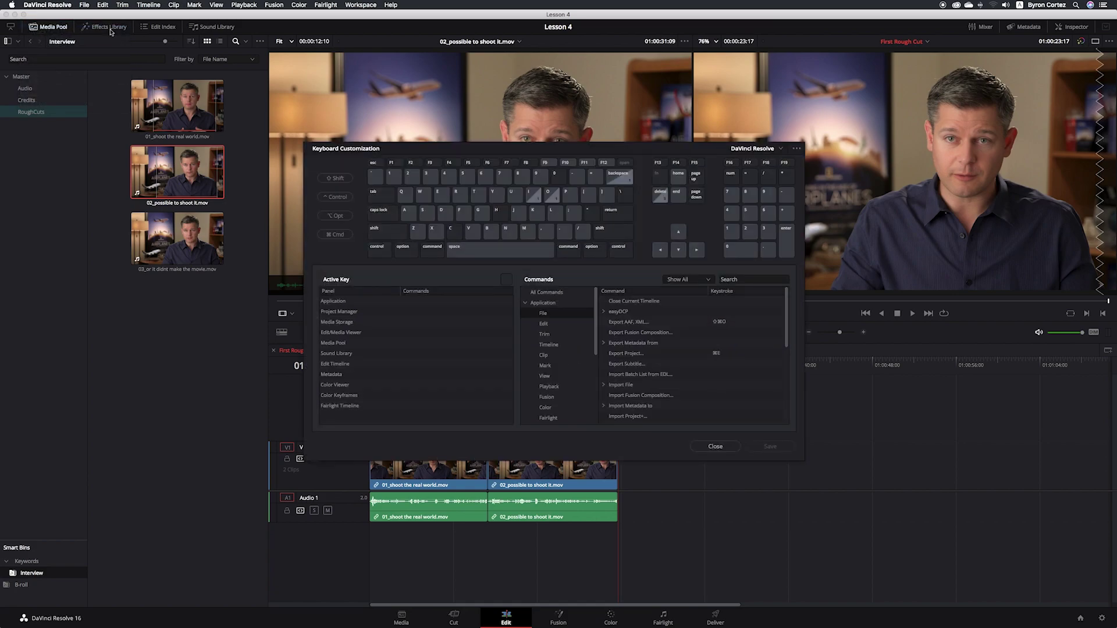
left_click(781, 149)
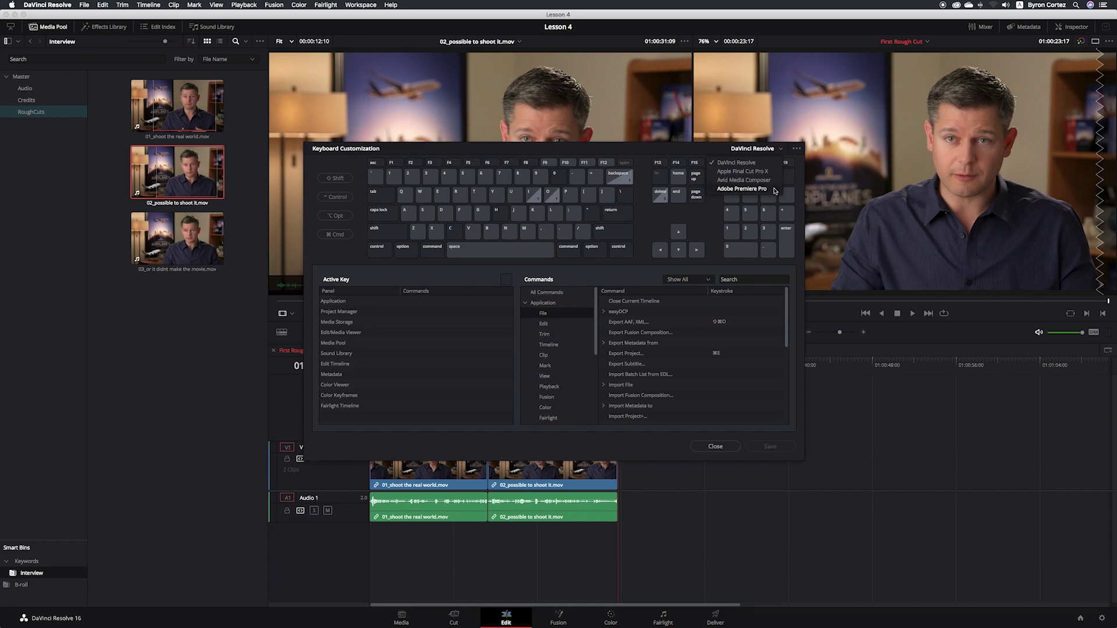
left_click(774, 190)
Close Keyboard Customization and drag the playhead back toward the cut at 01:00:11:07
left_click(727, 448)
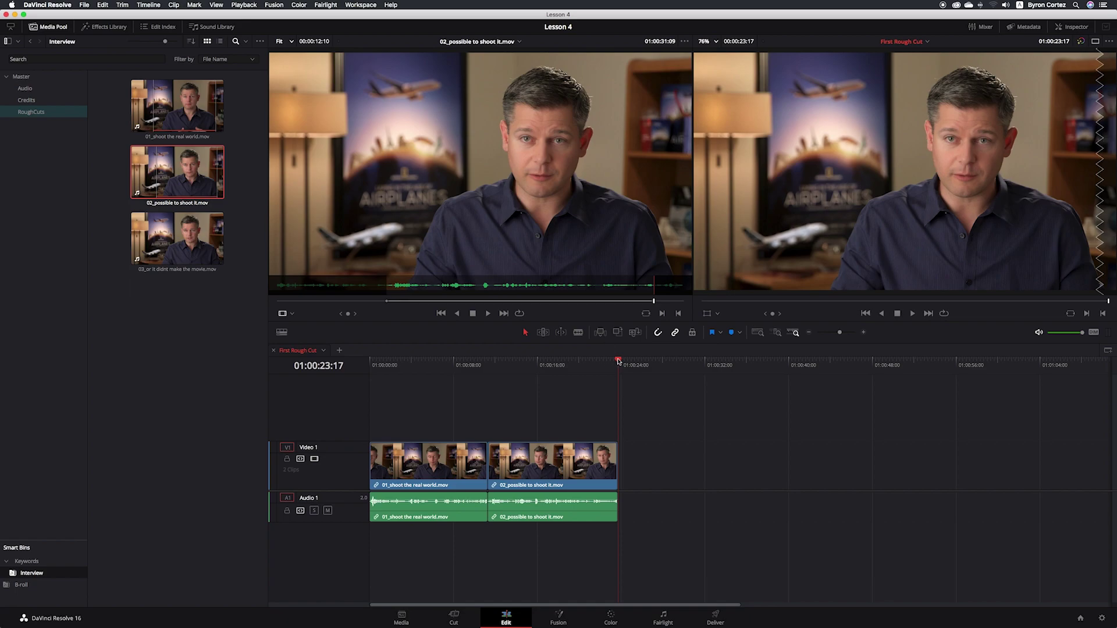
left_click_drag(617, 361, 482, 367)
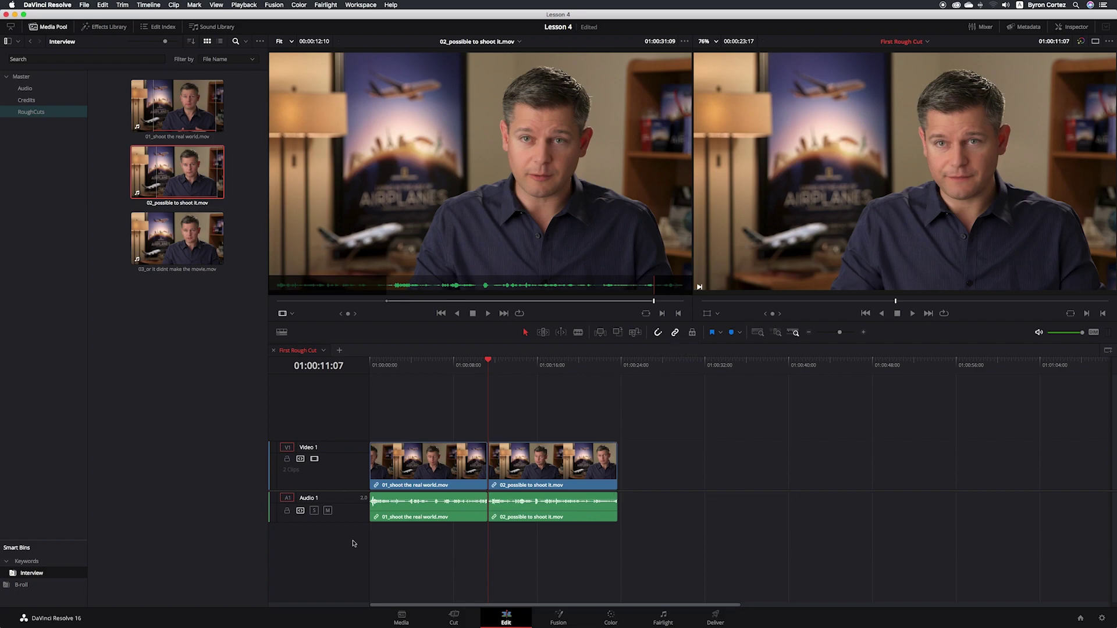
Mute the Audio 1 track and scrub the playhead near the cut around 01:00:10:05
left_click(328, 511)
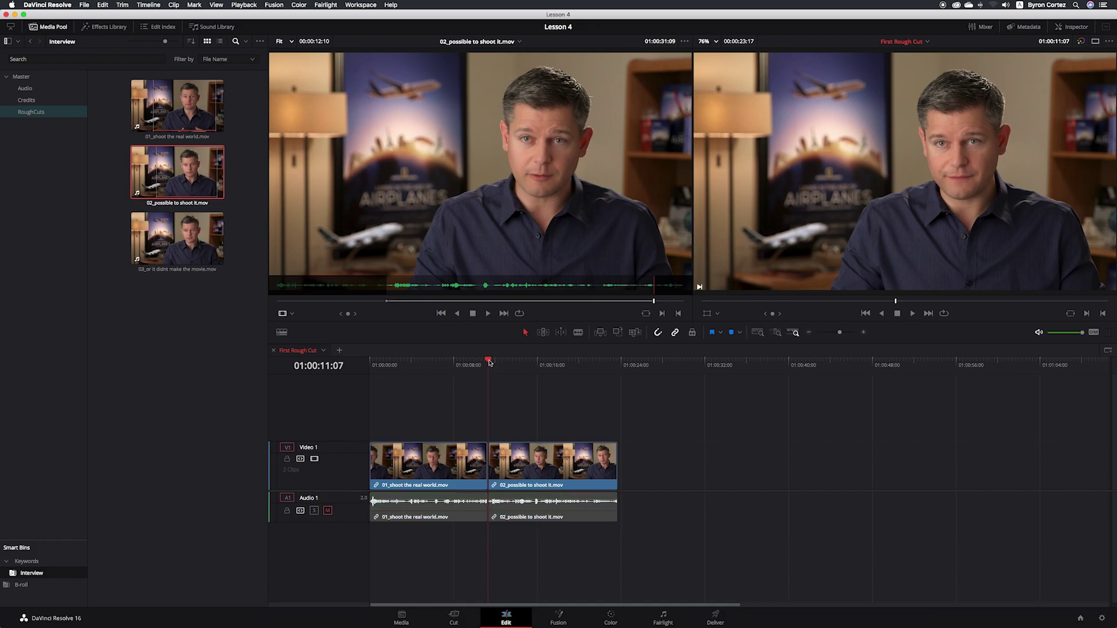
mouse_move(491, 365)
left_mouse_down()
mouse_move(478, 362)
mouse_move(606, 370)
mouse_move(489, 370)
left_mouse_up()
left_click_drag(489, 361, 489, 362)
With snapping off, nudge the playhead between 01:00:10:16 and 01:00:11:17
left_click(656, 335)
left_click_drag(489, 361, 488, 362)
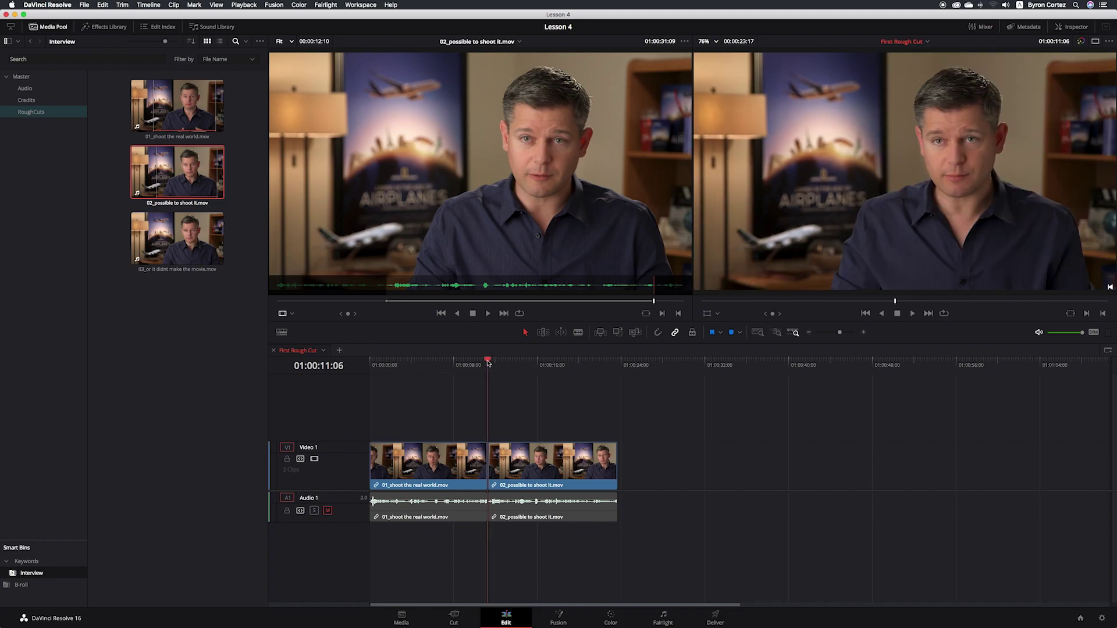
left_click_drag(489, 362, 491, 362)
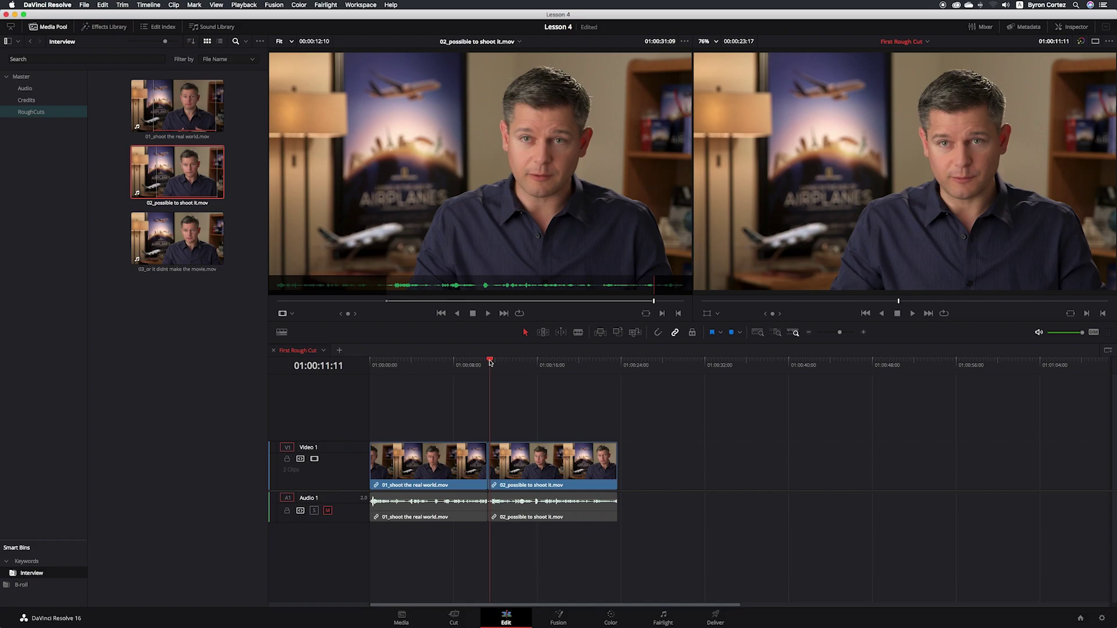
left_click_drag(490, 362, 494, 362)
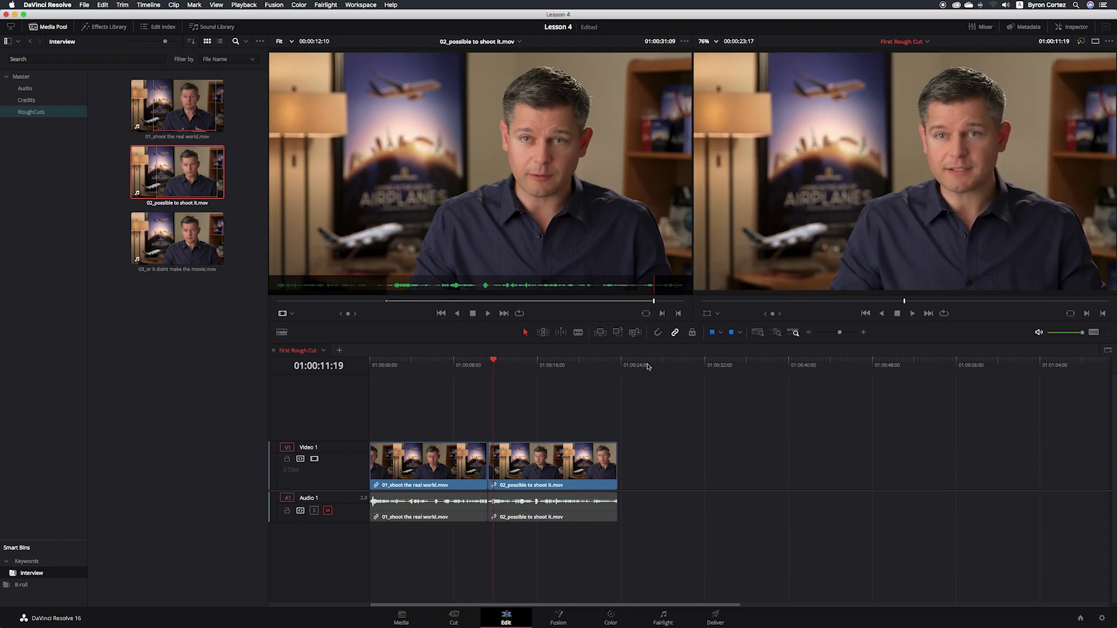
left_click(493, 361)
left_click_drag(493, 361, 486, 362)
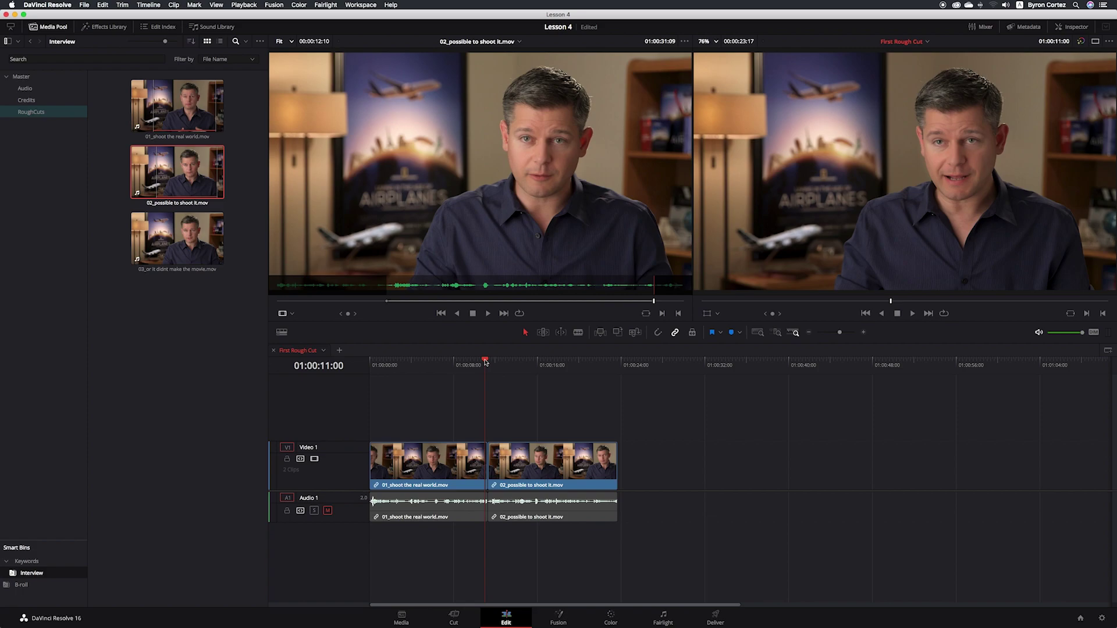
left_click_drag(486, 362, 482, 361)
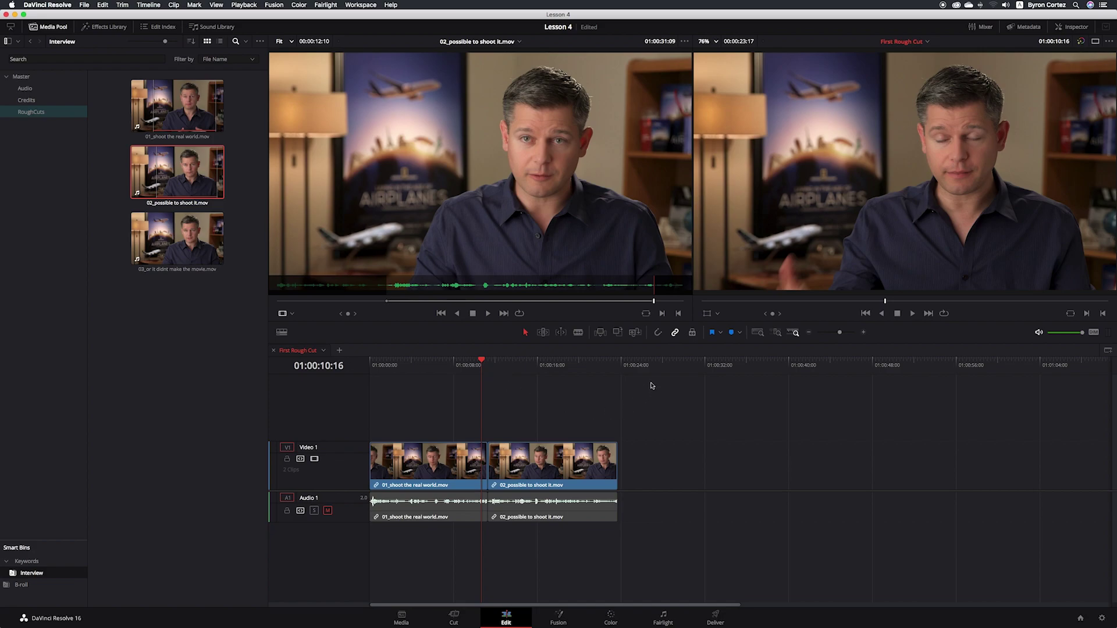
Snap the playhead to the cut, then settle it at 01:00:11:07 with snapping off
left_click(657, 332)
mouse_move(482, 367)
left_mouse_down()
mouse_move(537, 371)
mouse_move(488, 379)
left_mouse_up()
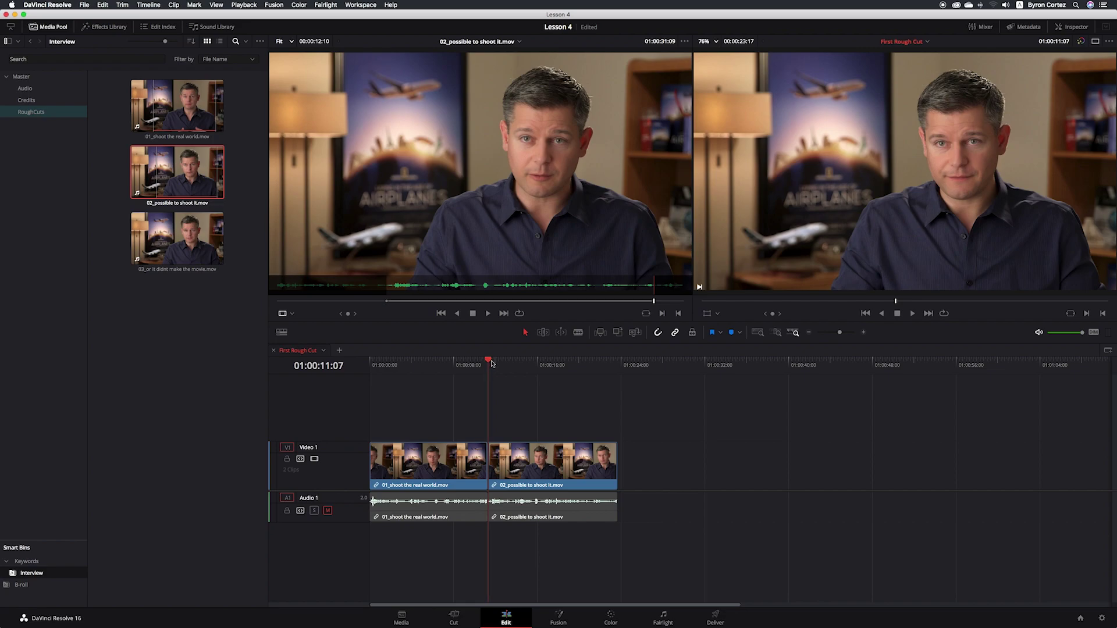
left_click(657, 333)
left_click_drag(490, 362, 489, 362)
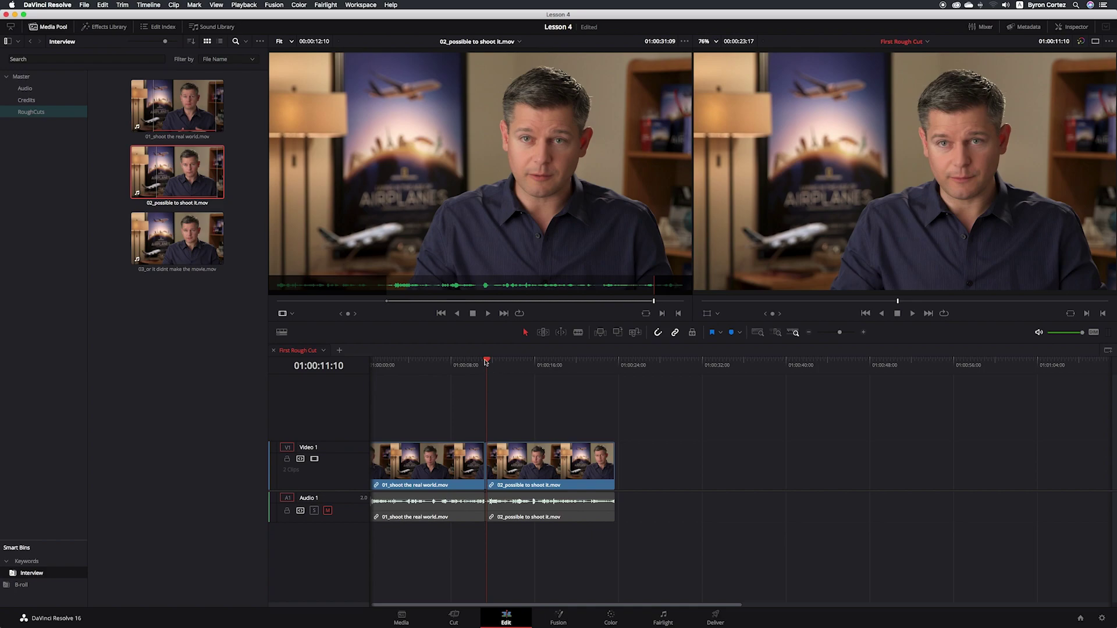
left_click_drag(487, 362, 488, 364)
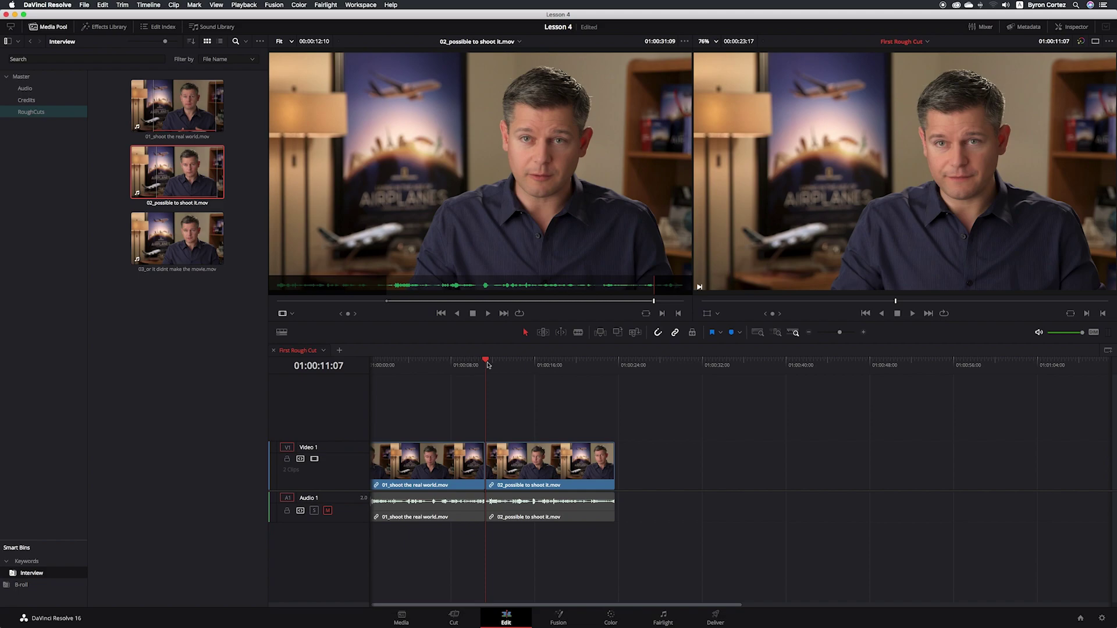
Load 08_SOUTH_POLE_DC3 from the B-roll bin and mark an In point about one second in
left_click(21, 585)
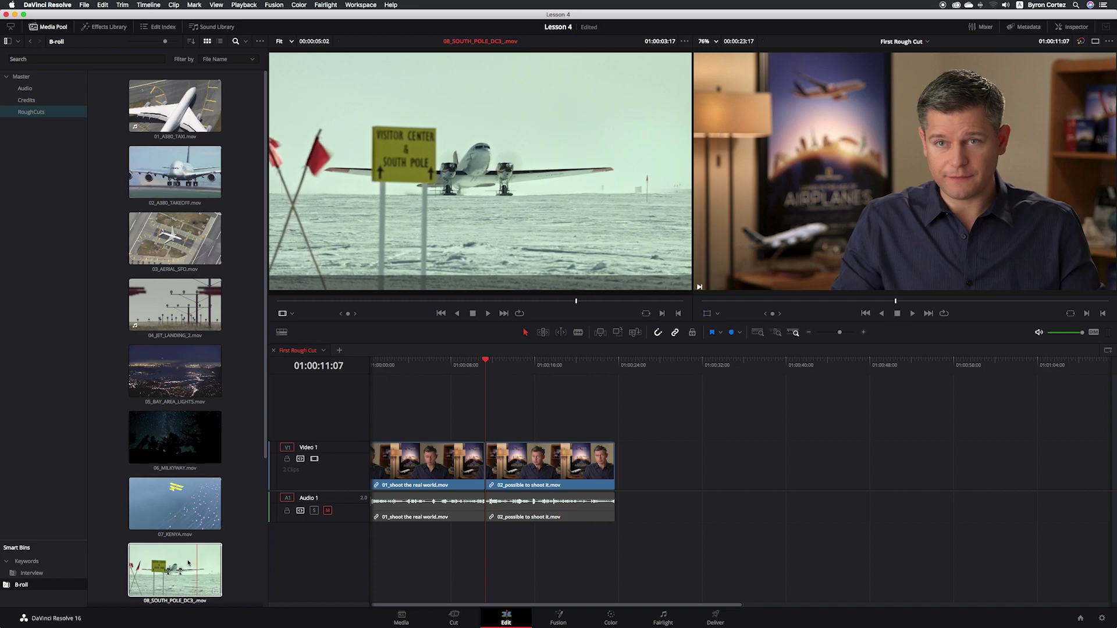
left_click(208, 565)
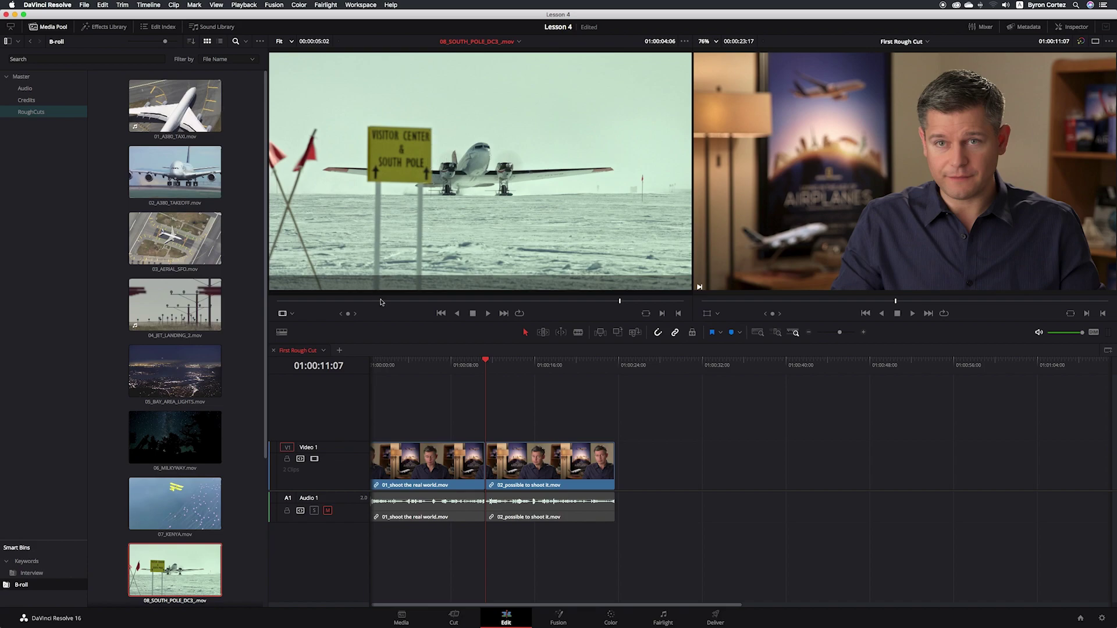
left_click_drag(382, 300, 361, 304)
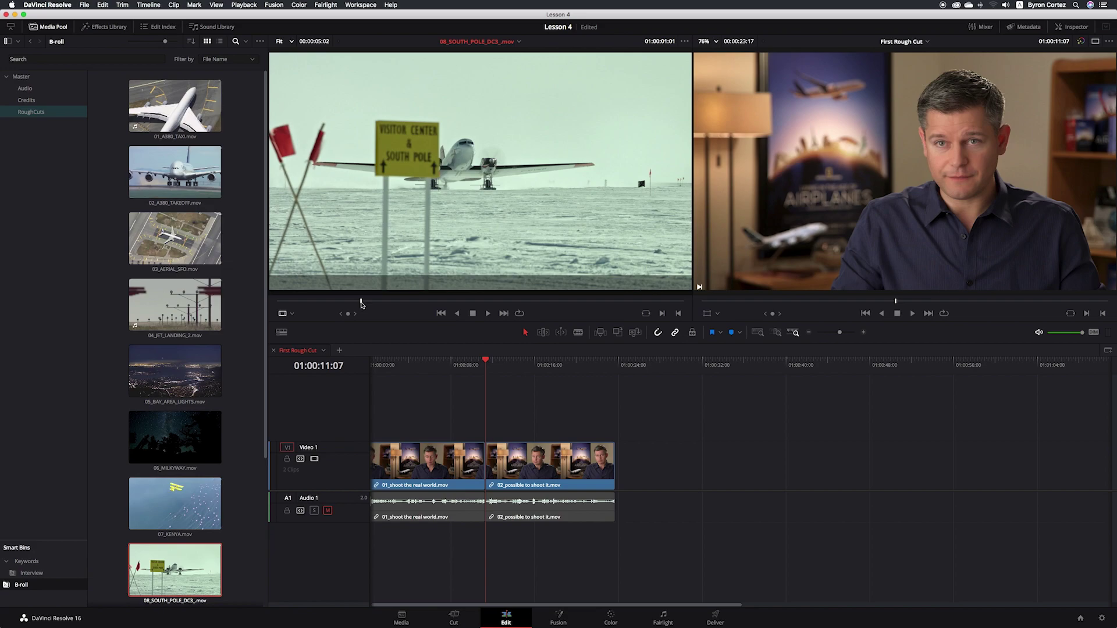
key("i")
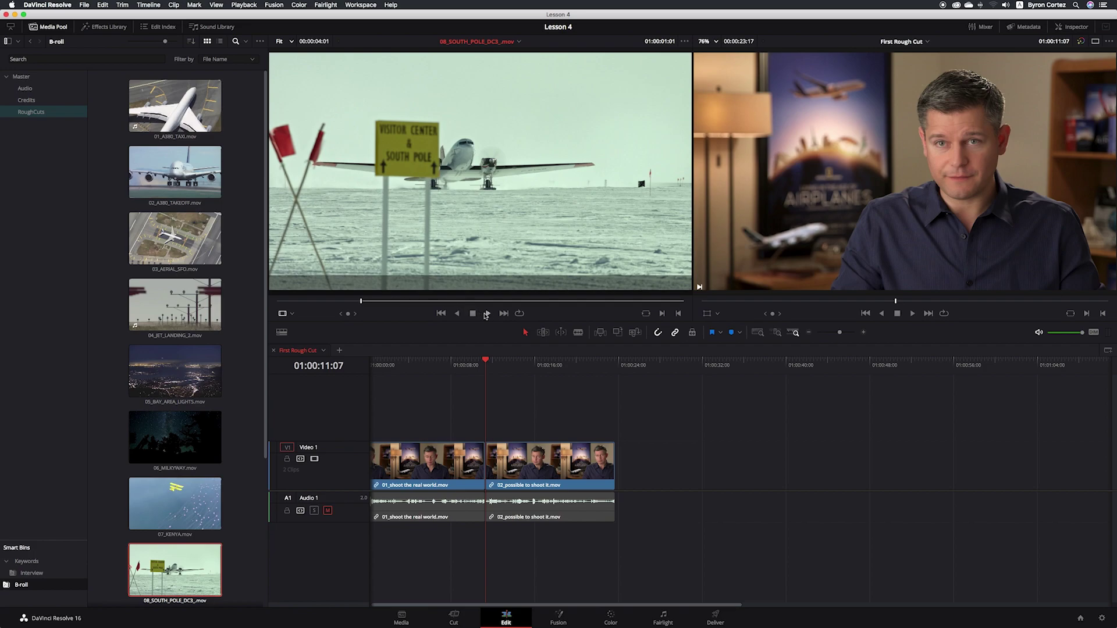
Preview the South Pole clip and set its Out point for a 00:00:01:05 duration
left_click(487, 314)
left_click(474, 315)
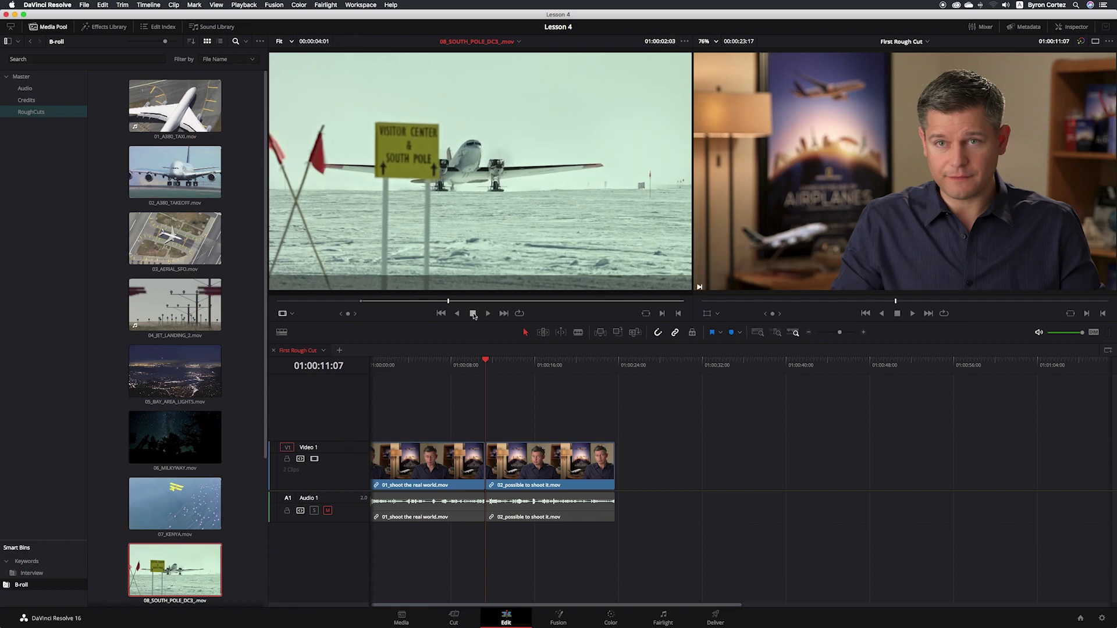
left_click_drag(448, 301, 456, 302)
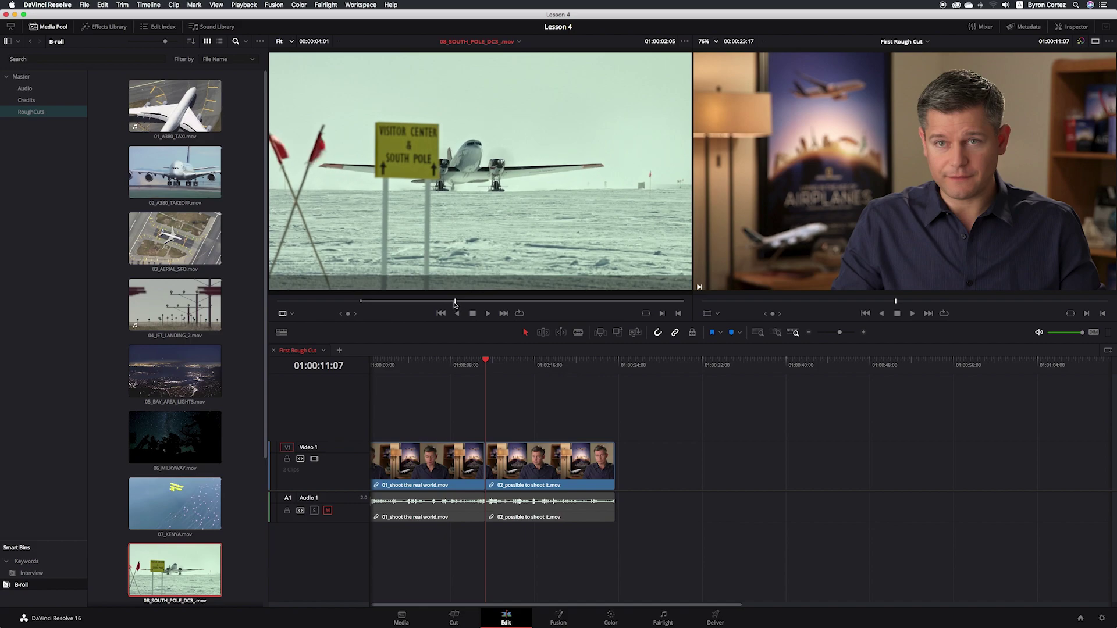
key("o")
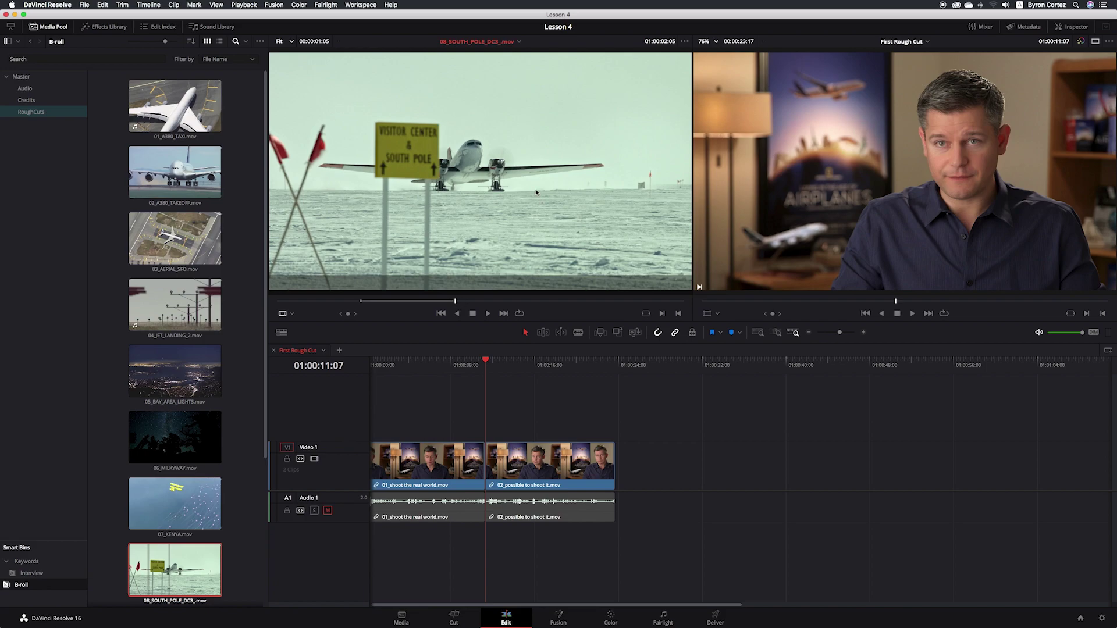
left_click_drag(536, 192, 962, 179)
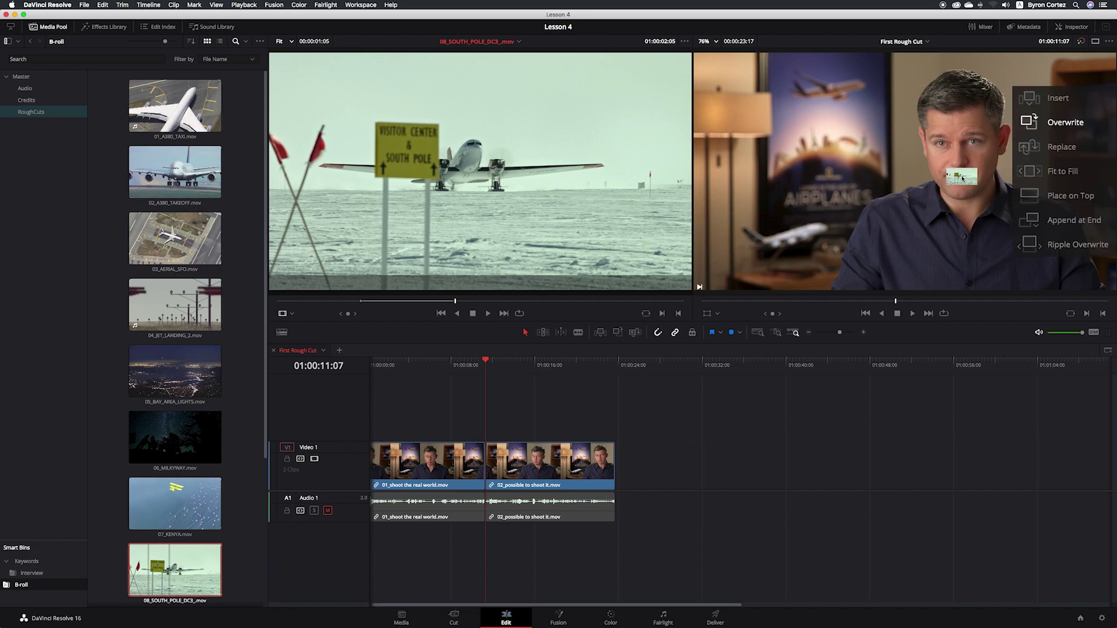
Drop the South Pole clip on the Insert overlay, placing it between the two interviews
mouse_move(962, 179)
left_mouse_down()
mouse_move(1063, 95)
mouse_move(1090, 100)
left_mouse_up()
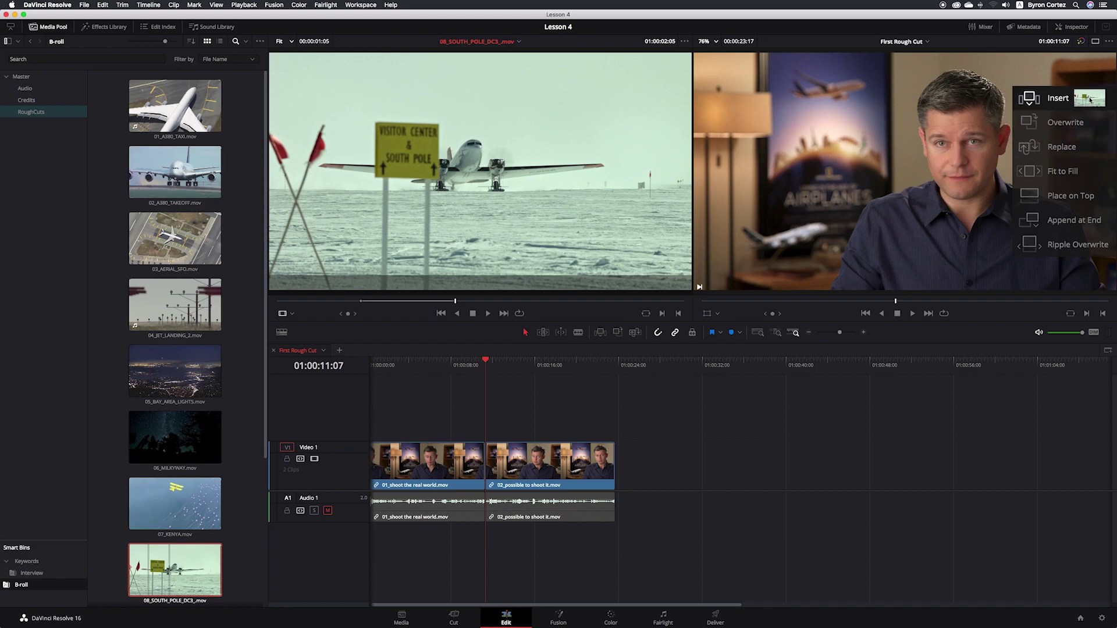
left_click_drag(1090, 100, 1084, 101)
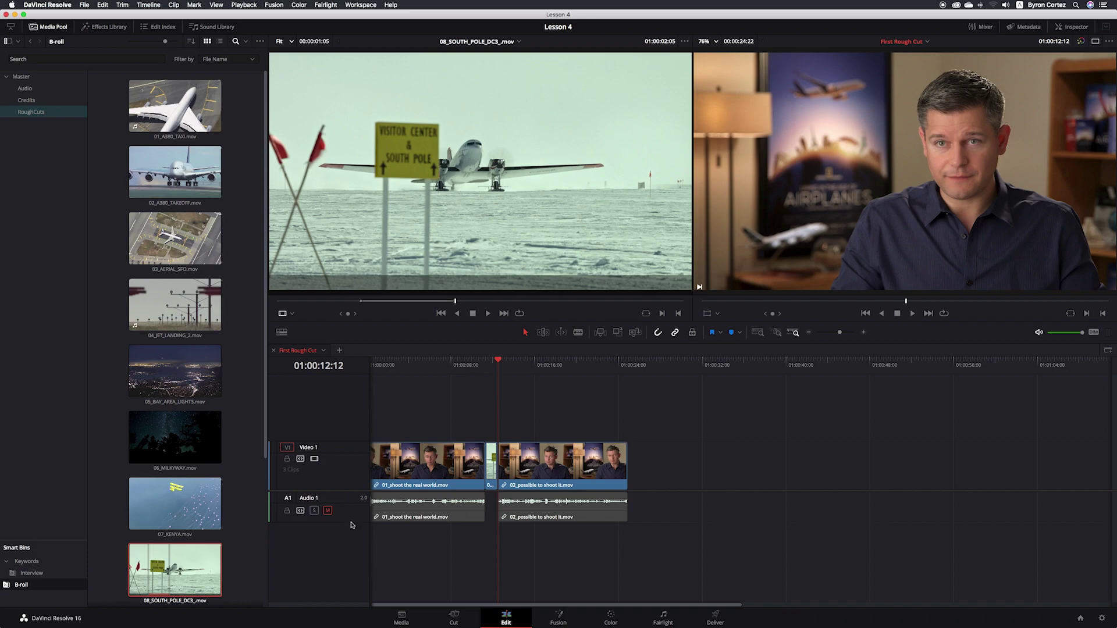
Unmute the A1 audio track and play back the new cut around the inserted South Pole shot
left_click(329, 511)
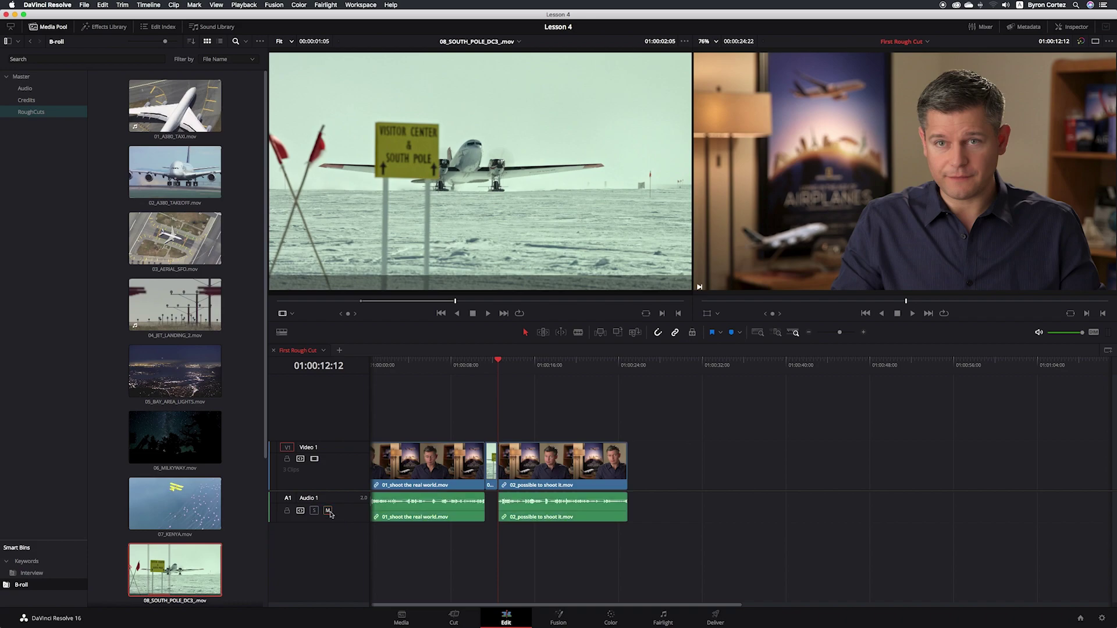
left_click(864, 333)
left_click(864, 333)
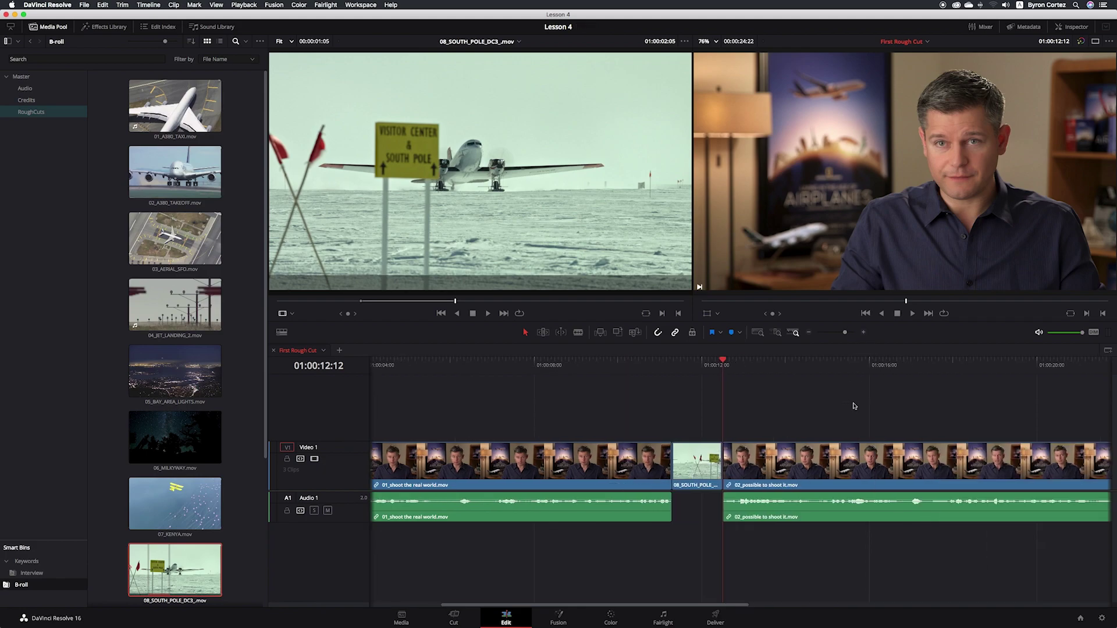
left_click(727, 366)
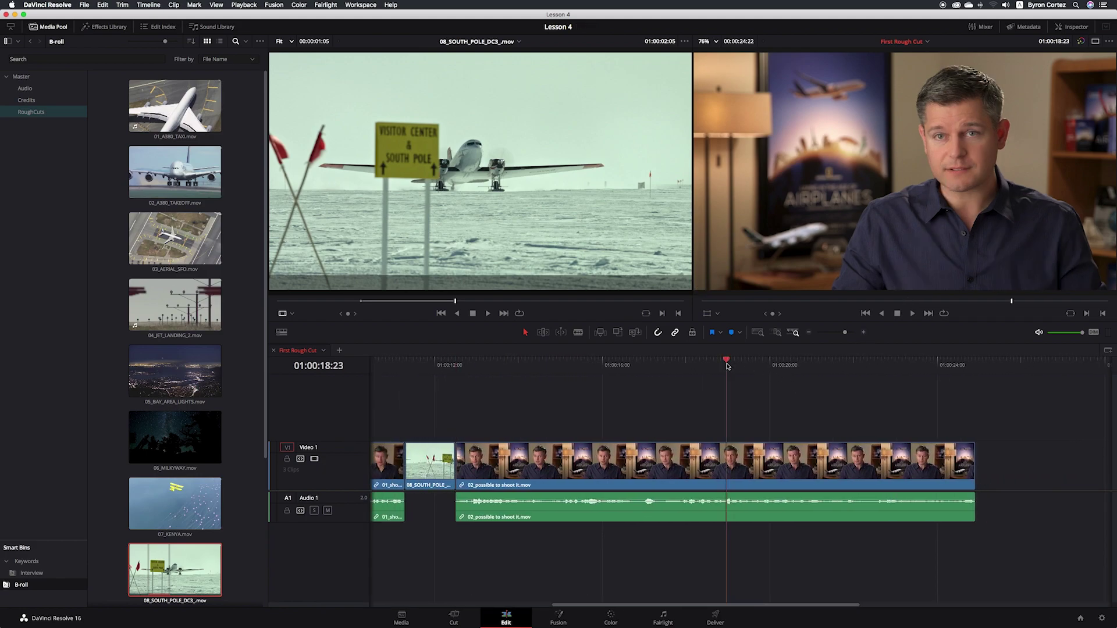
key("space")
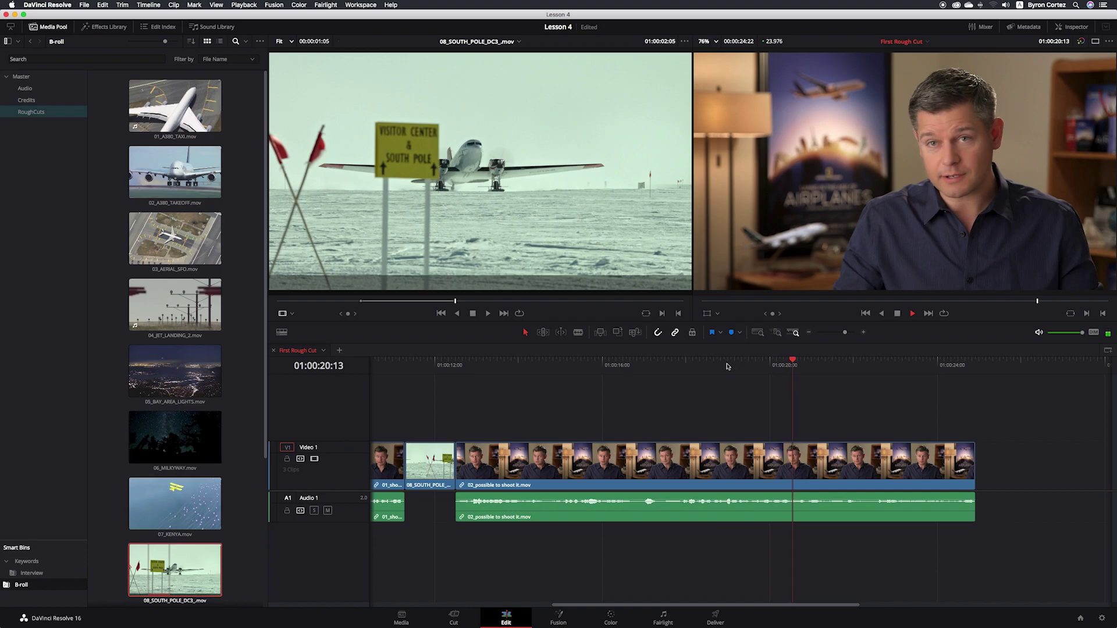
key("space")
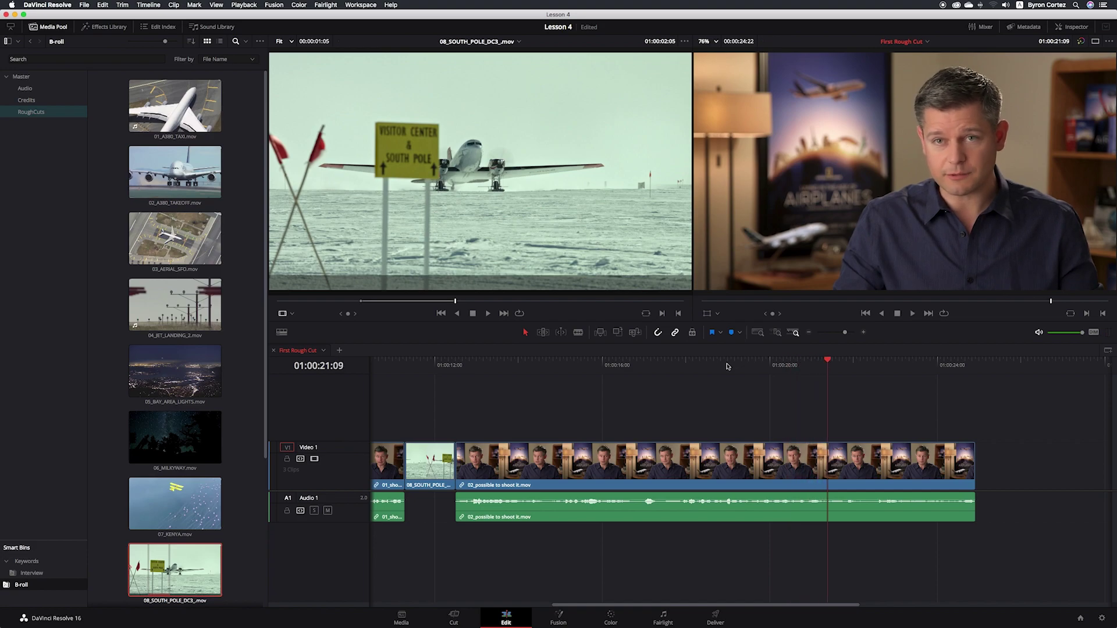
left_click(727, 366)
key("space")
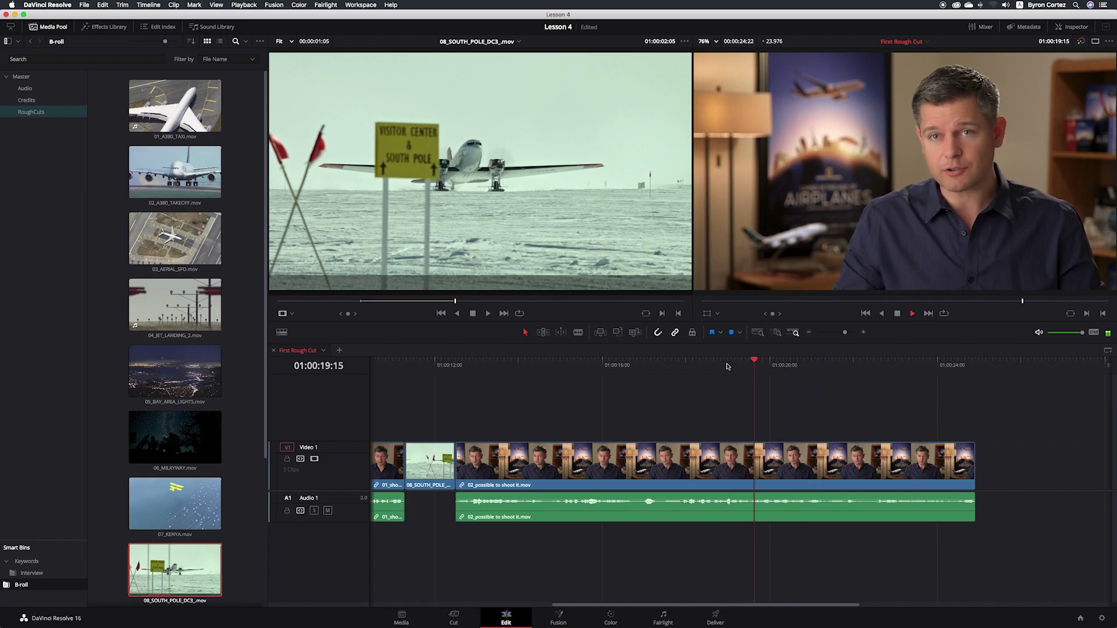
key("space")
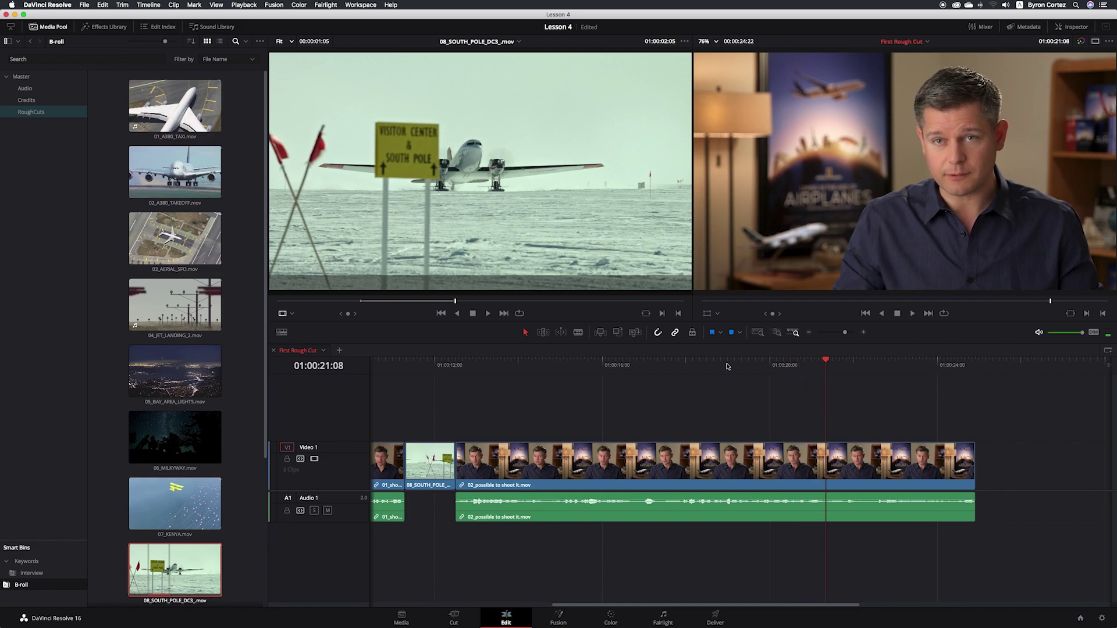
key("Right")
Zoom out to show all three clips, then load 06_MILKYWAY into the source viewer
left_click(809, 333)
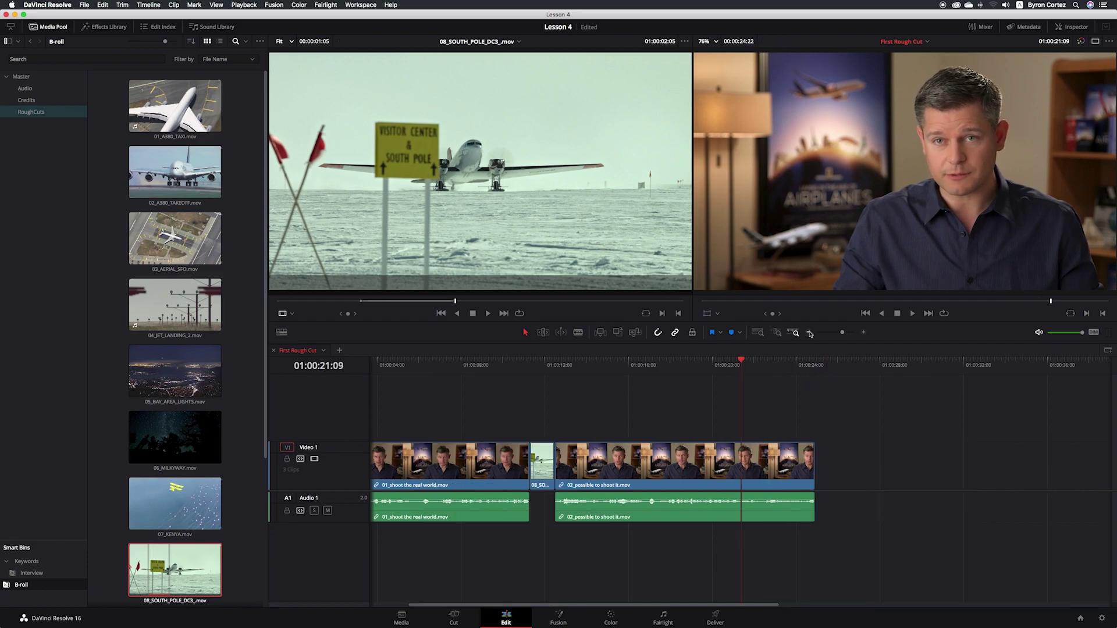
left_click(809, 333)
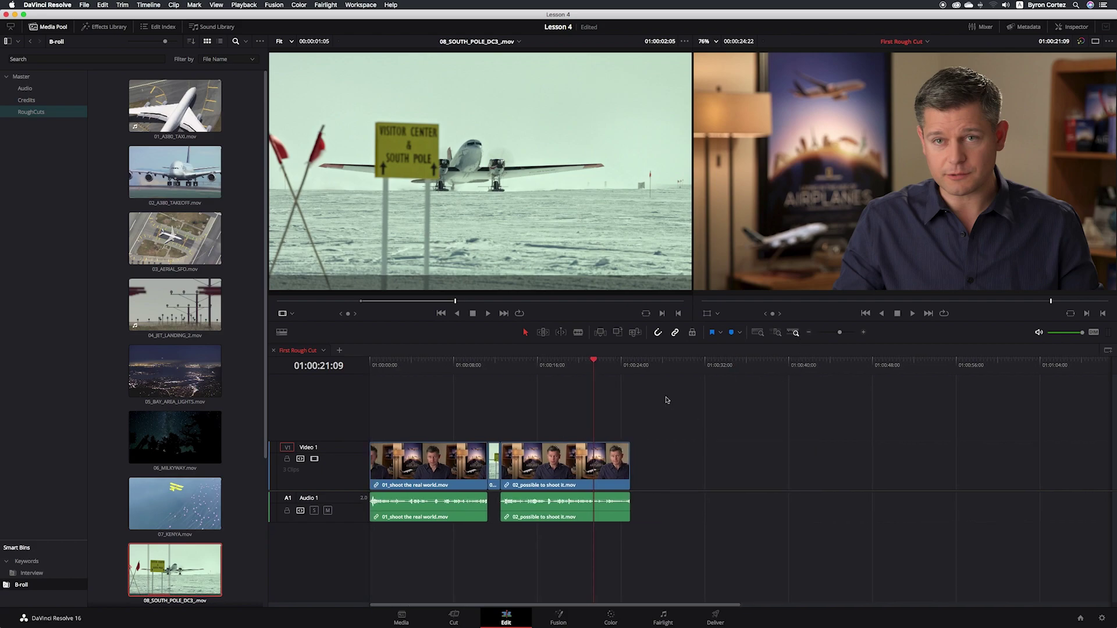
left_click(864, 334)
left_click(864, 334)
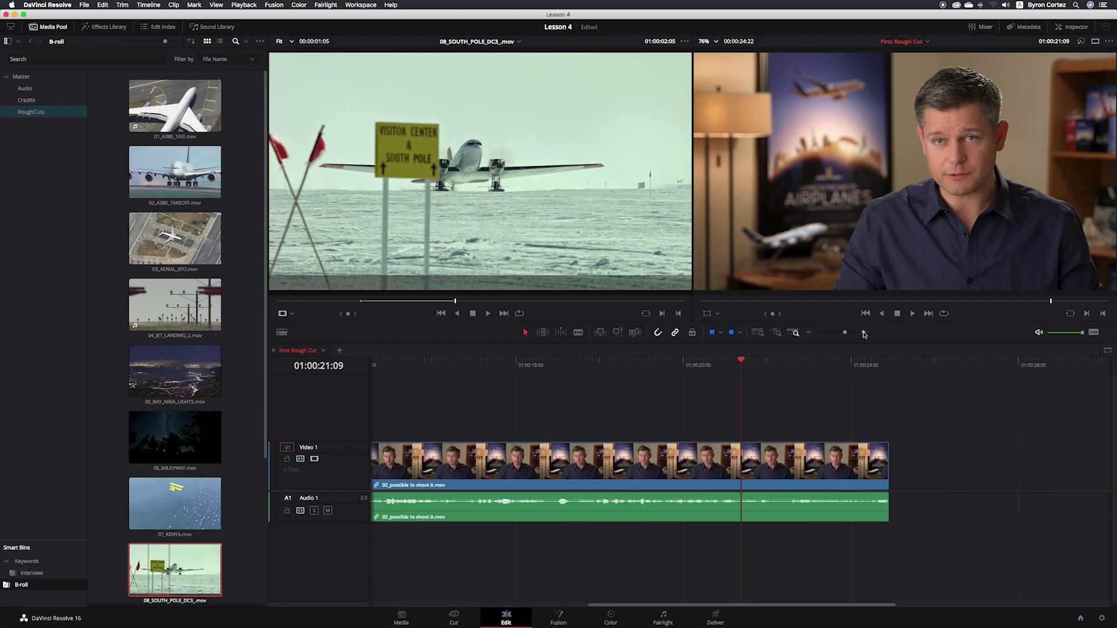
left_click(810, 333)
left_click(809, 333)
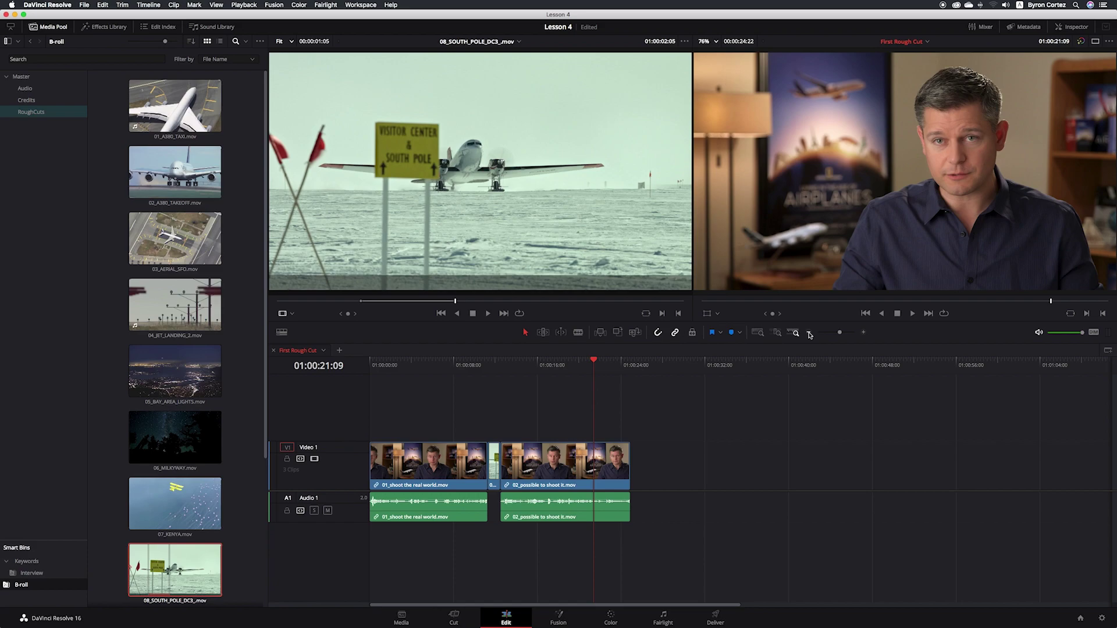
key("super+equal")
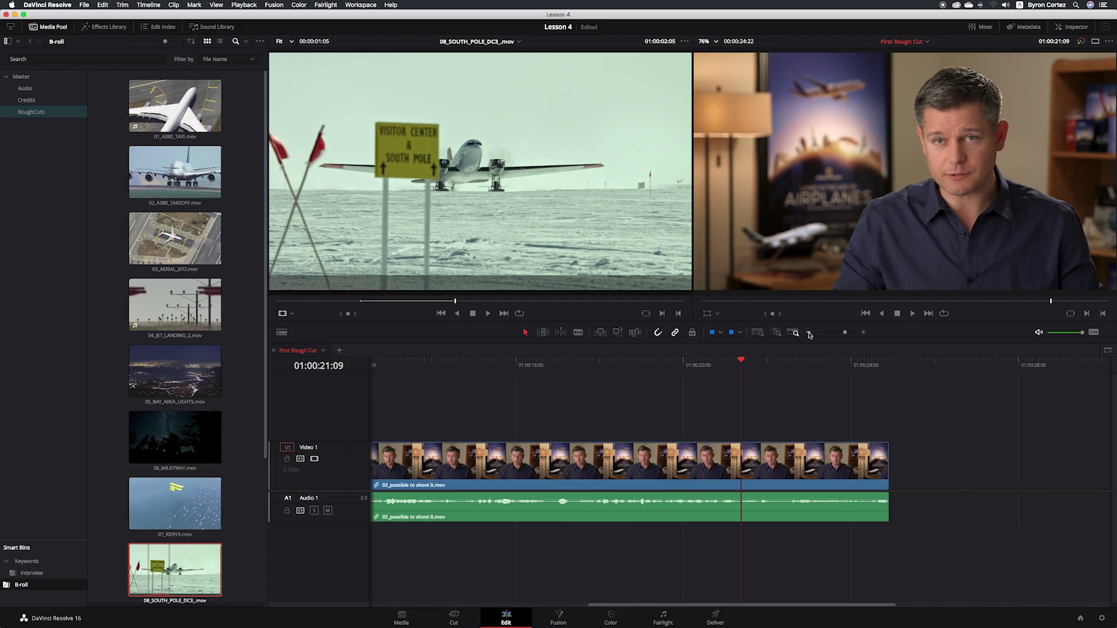
left_click(809, 333)
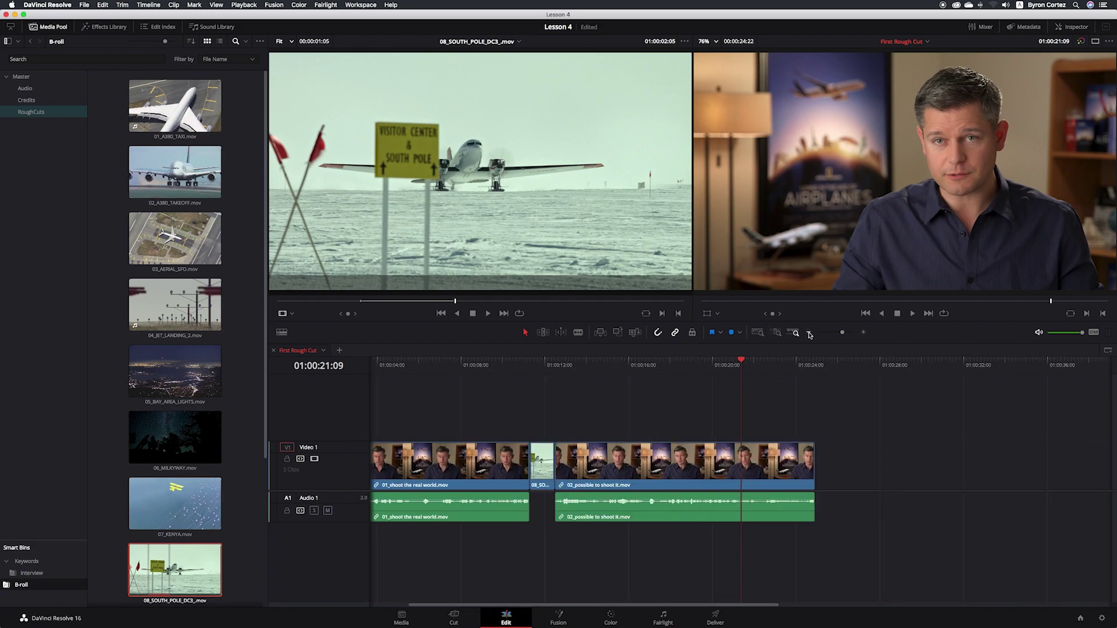
left_click(809, 333)
key("super+equal")
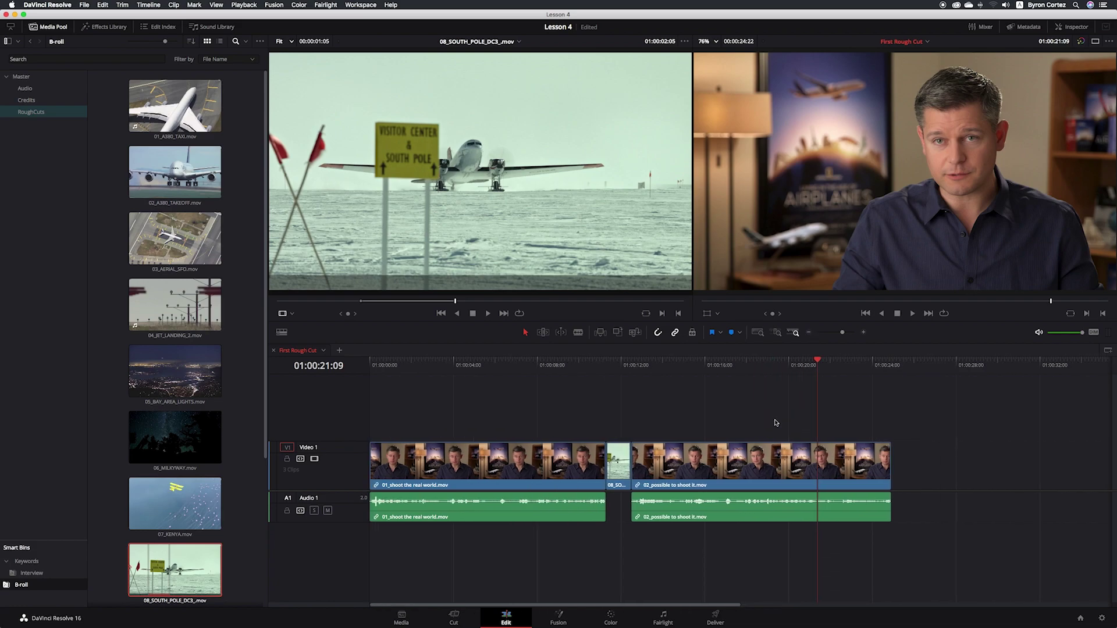
double_click(203, 445)
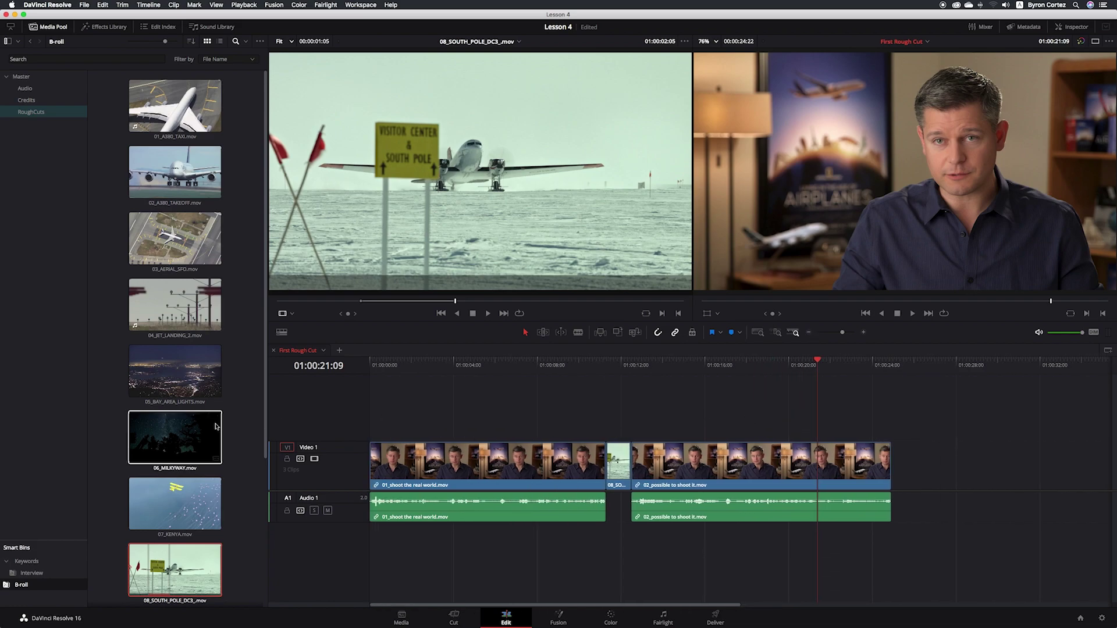
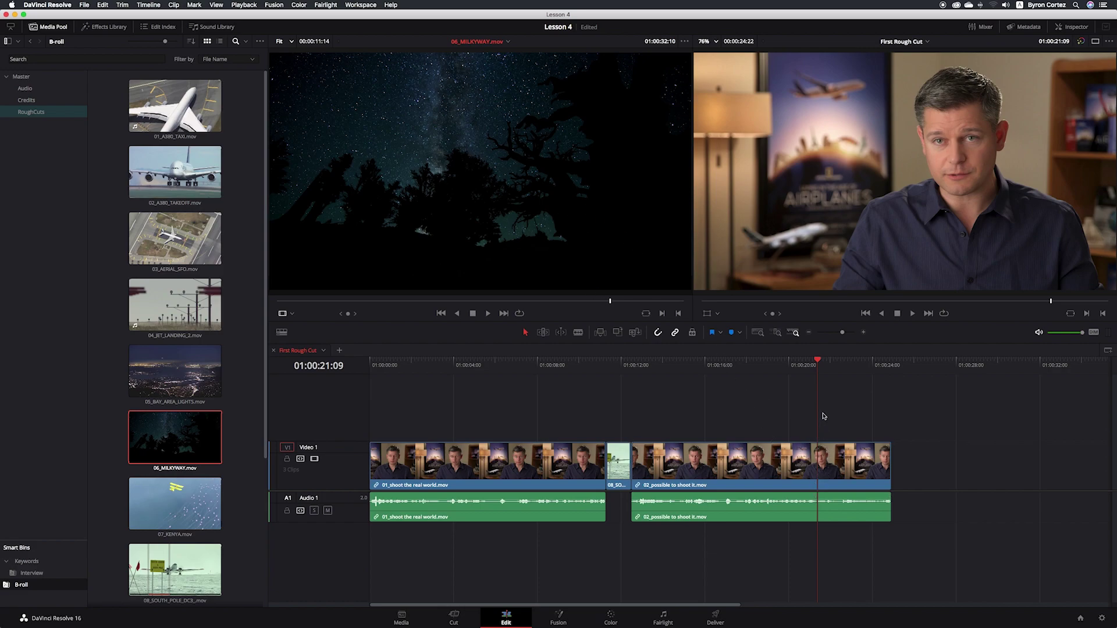
Overwrite 06_MILKYWAY onto Video 1 at the playhead, covering part of the second interview clip
left_click(601, 333)
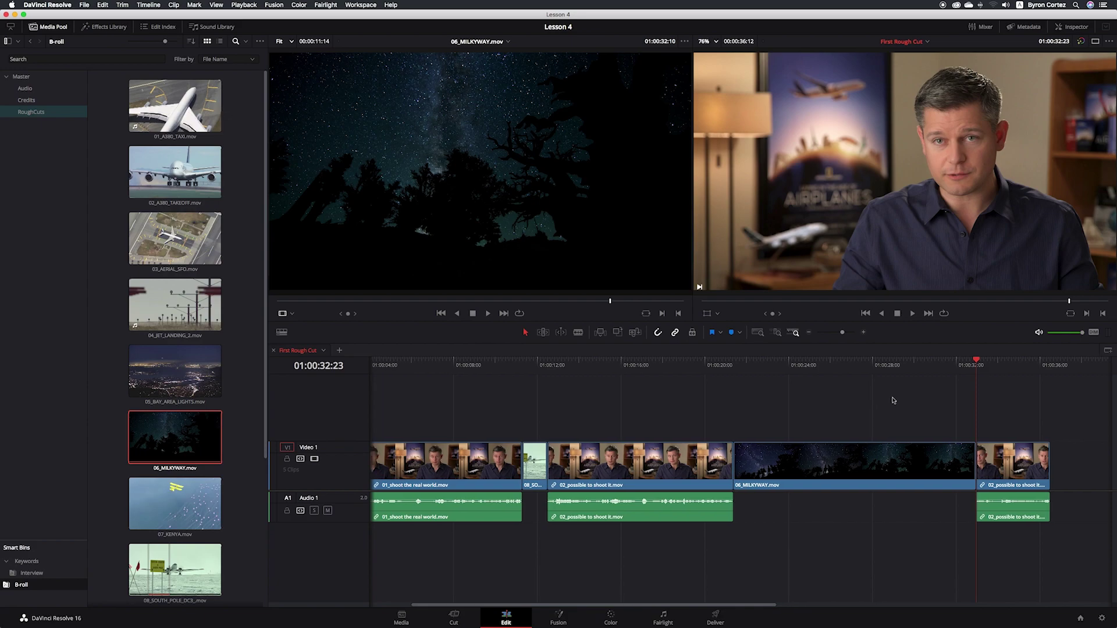
scroll(893, 400, "left", 3)
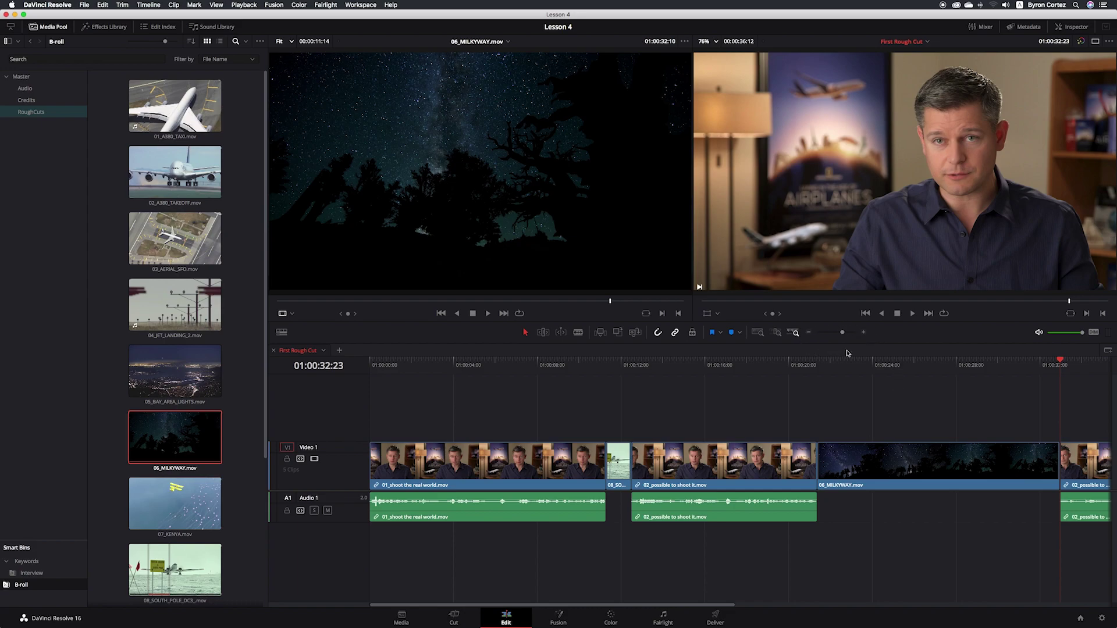
left_click(809, 334)
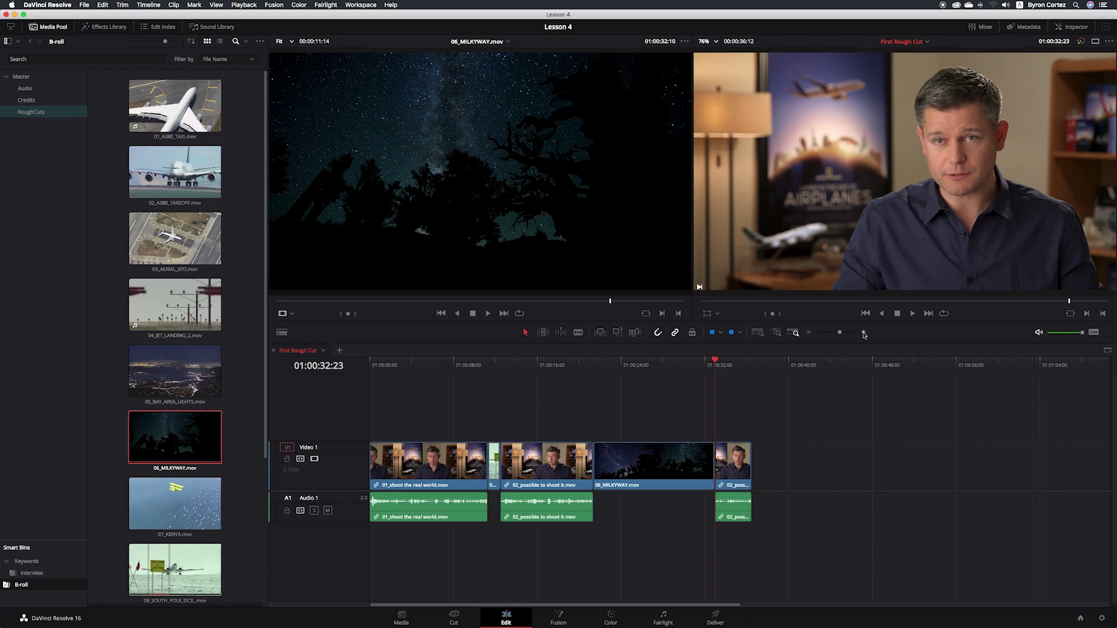
left_click(864, 333)
left_click(864, 332)
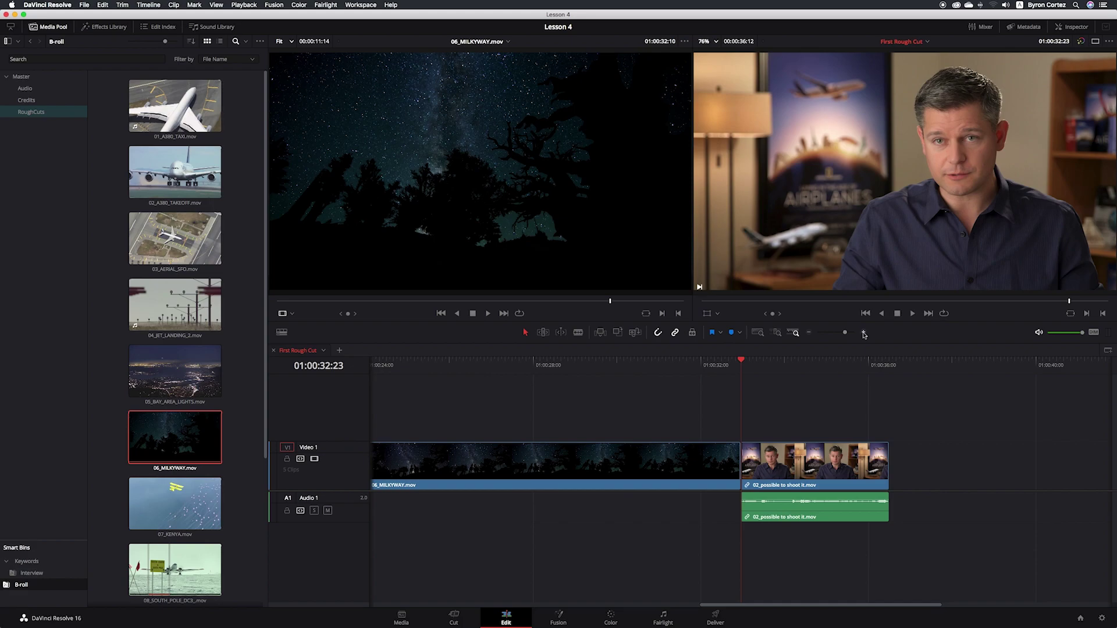
left_click(864, 333)
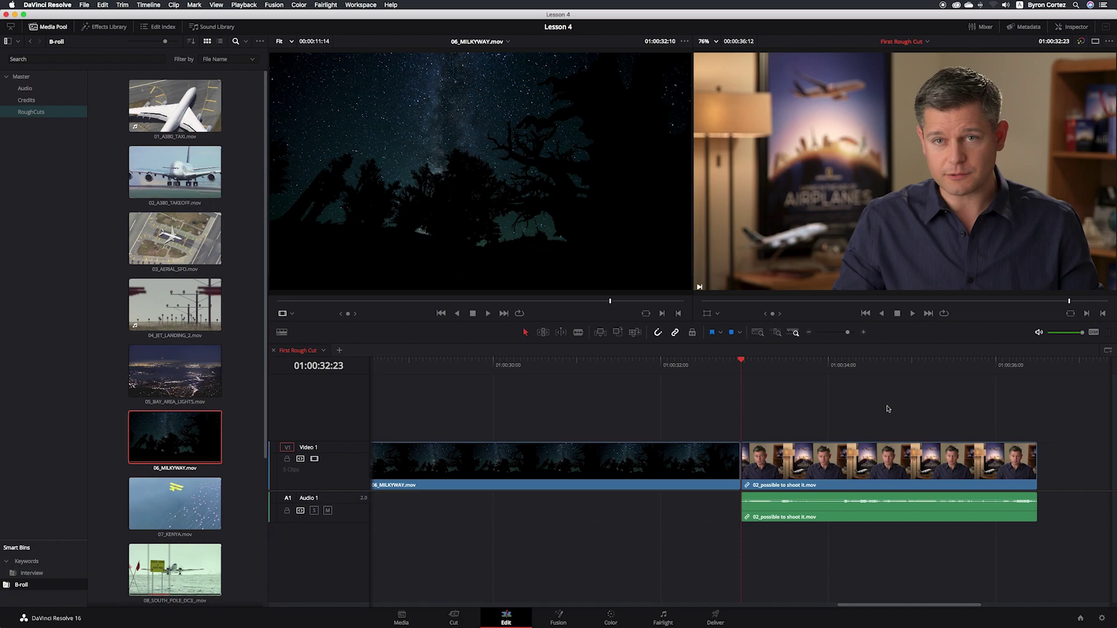
key("shift+z")
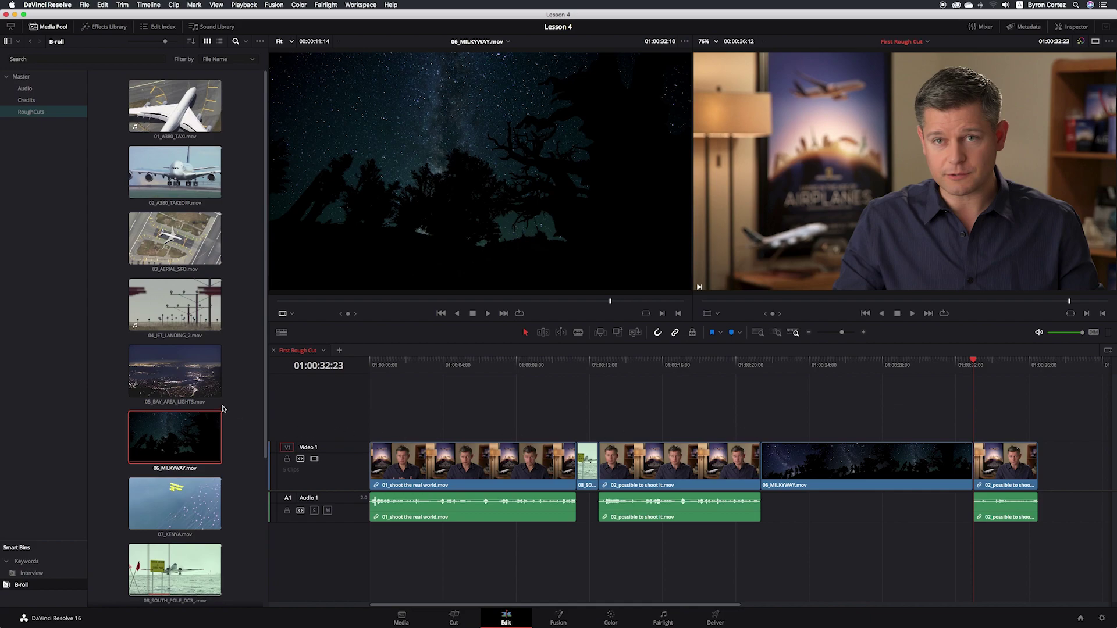
Load 05_BAY_AREA_LIGHTS into the source viewer and return to its first frame
left_click(219, 379)
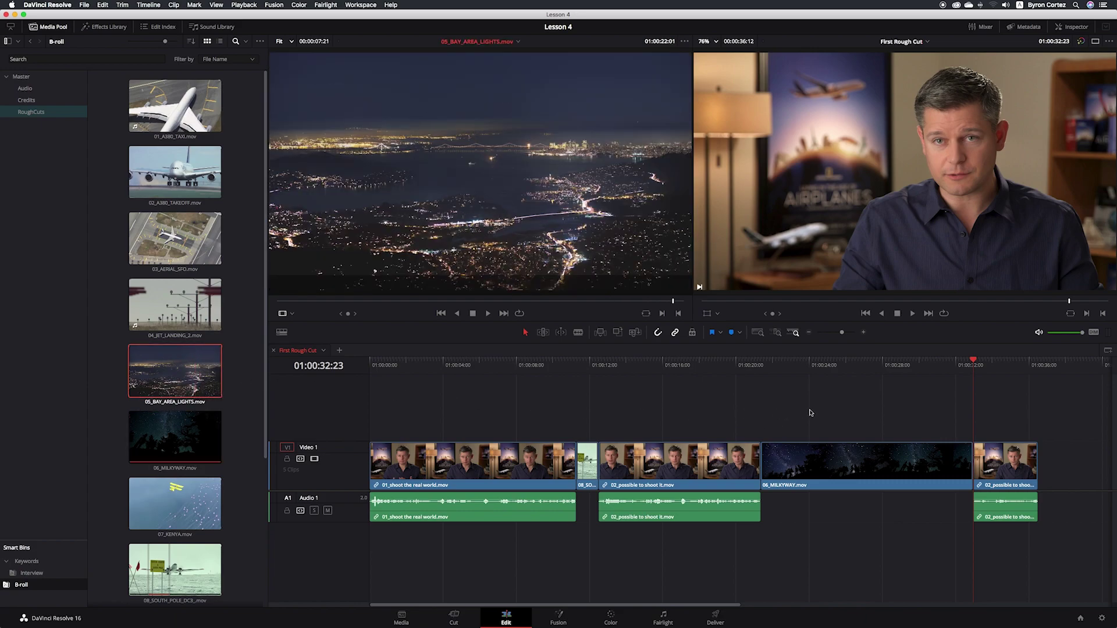
left_click(441, 314)
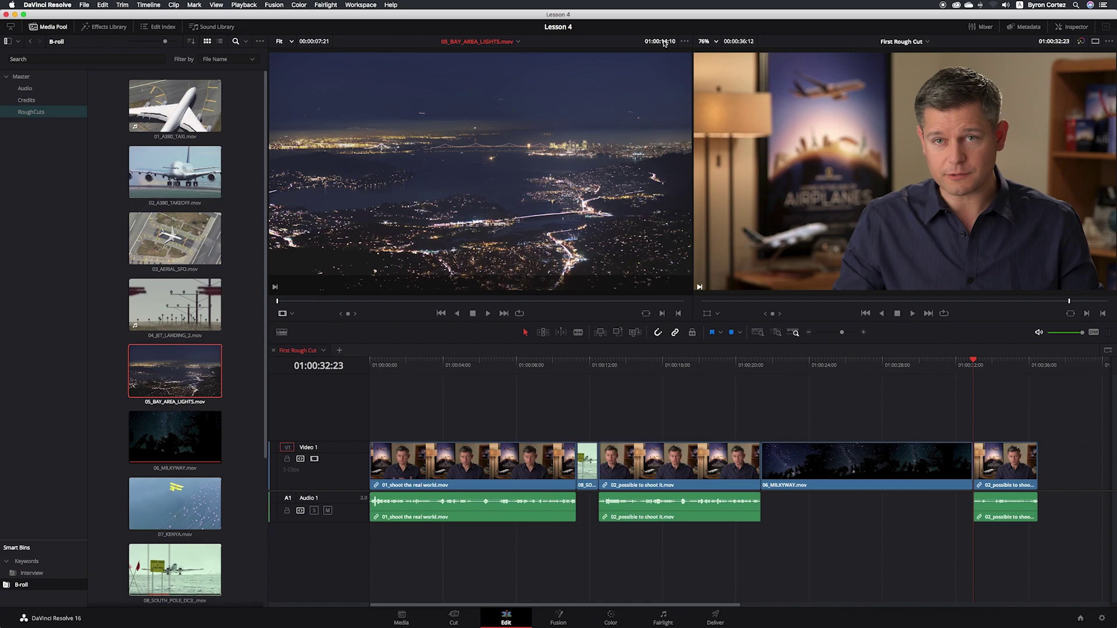
left_click(664, 42)
type("00")
key("Return")
left_click(441, 314)
Mark the source In point one second in (+100) and the Out point four seconds later
left_click(665, 42)
type("+1")
type("00")
key("Return")
key("i")
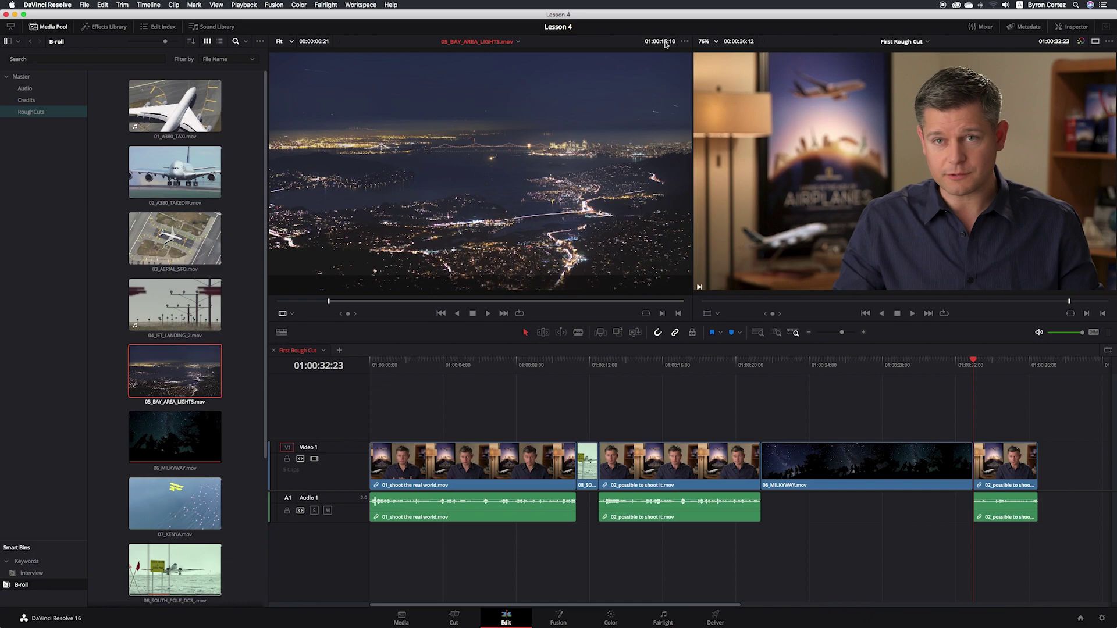
type("+")
type("400")
key("Return")
left_click(679, 314)
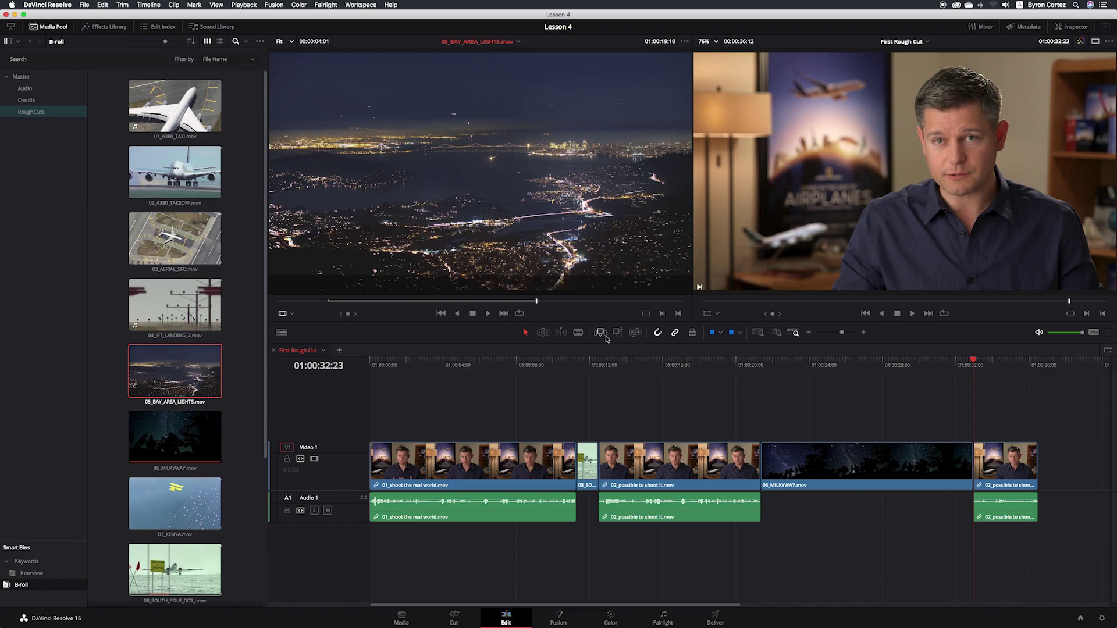
Insert the marked 05_BAY_AREA_LIGHTS range after 06_MILKYWAY on Video 1, undoing the accidental duplicate insert
left_click(602, 335)
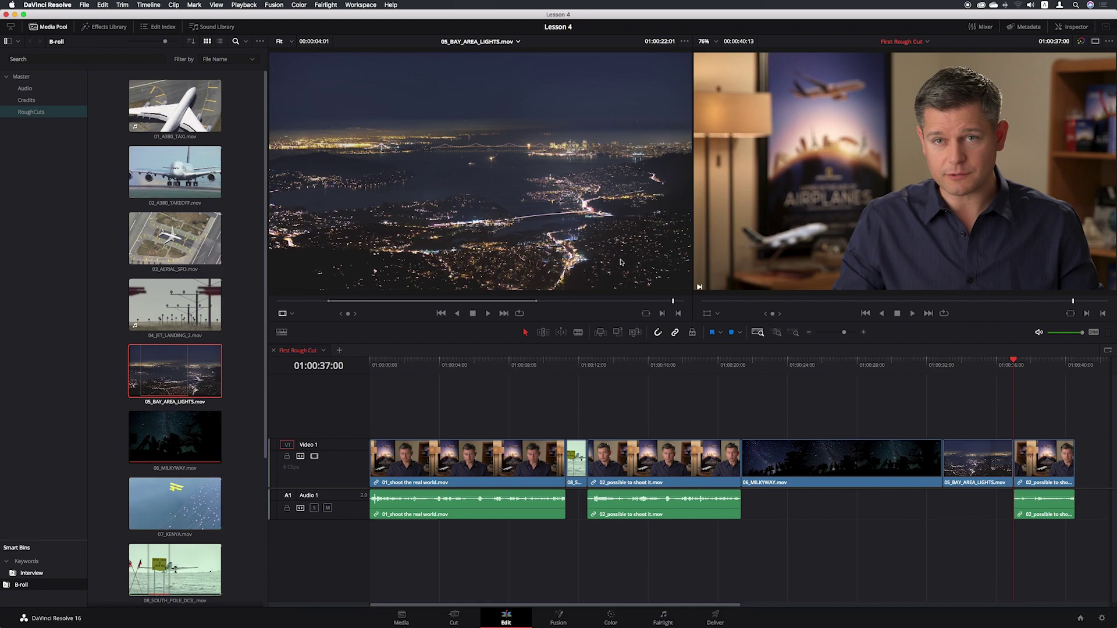
left_click(577, 237)
left_click(600, 333)
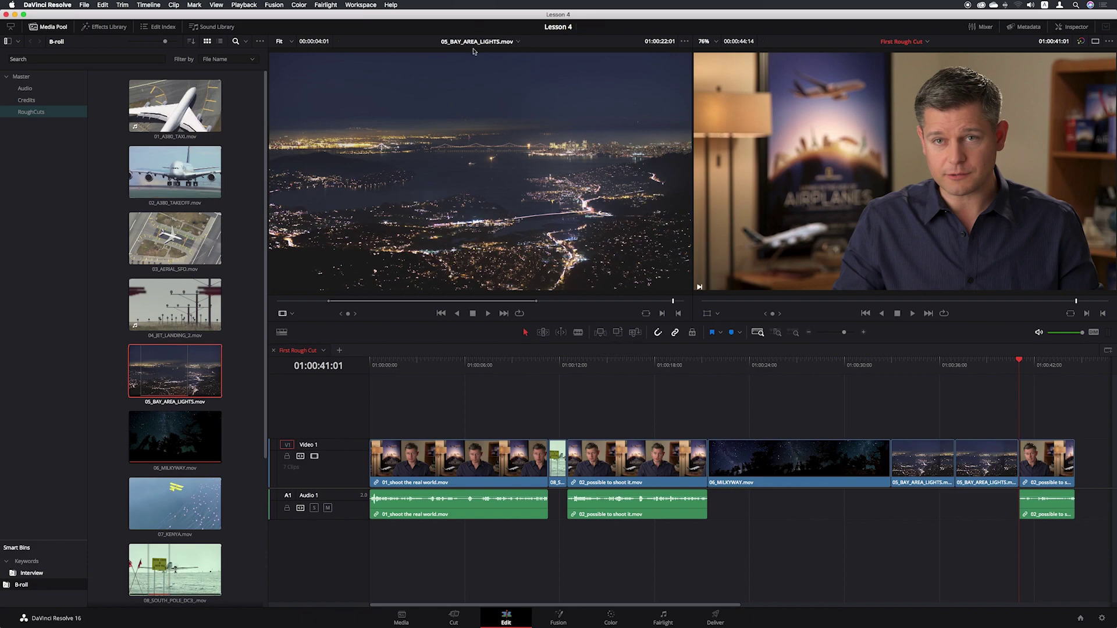
key("super+z")
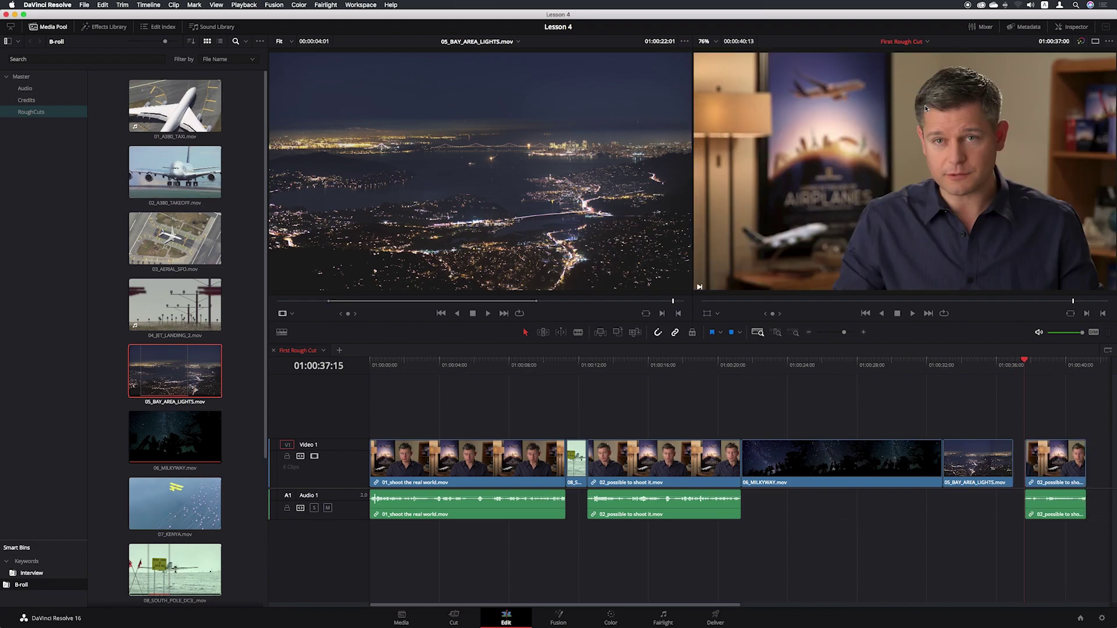
key("super+z")
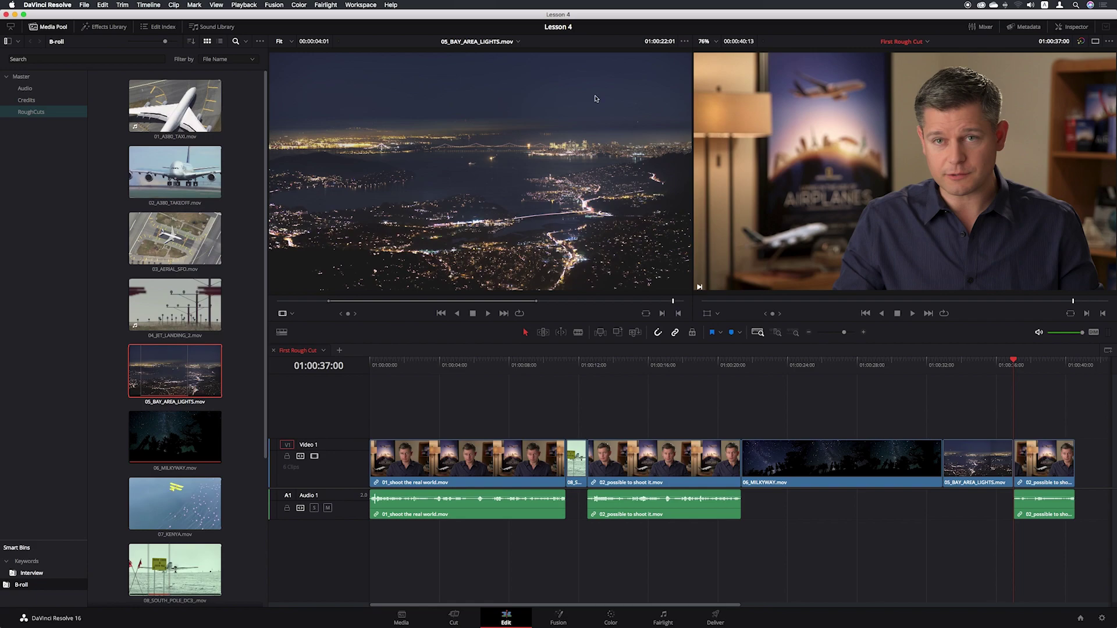
Lock Audio 1 and mark a timeline range from 01:00:12:12 to cover with B-roll
key("q")
key("q")
key("q")
left_click_drag(597, 365, 586, 365)
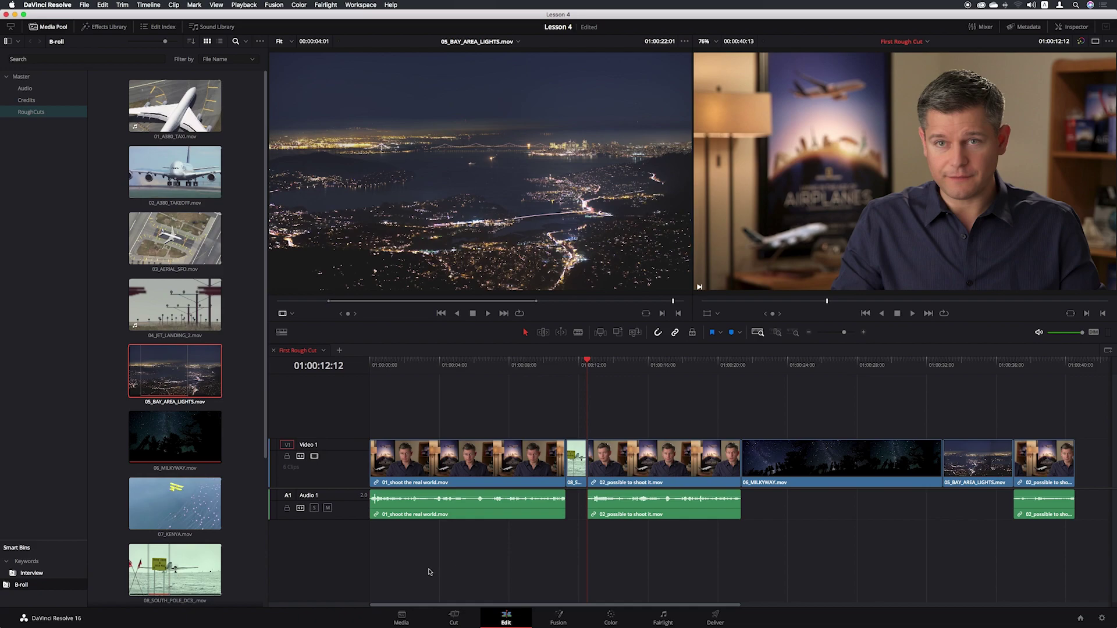
left_click(287, 508)
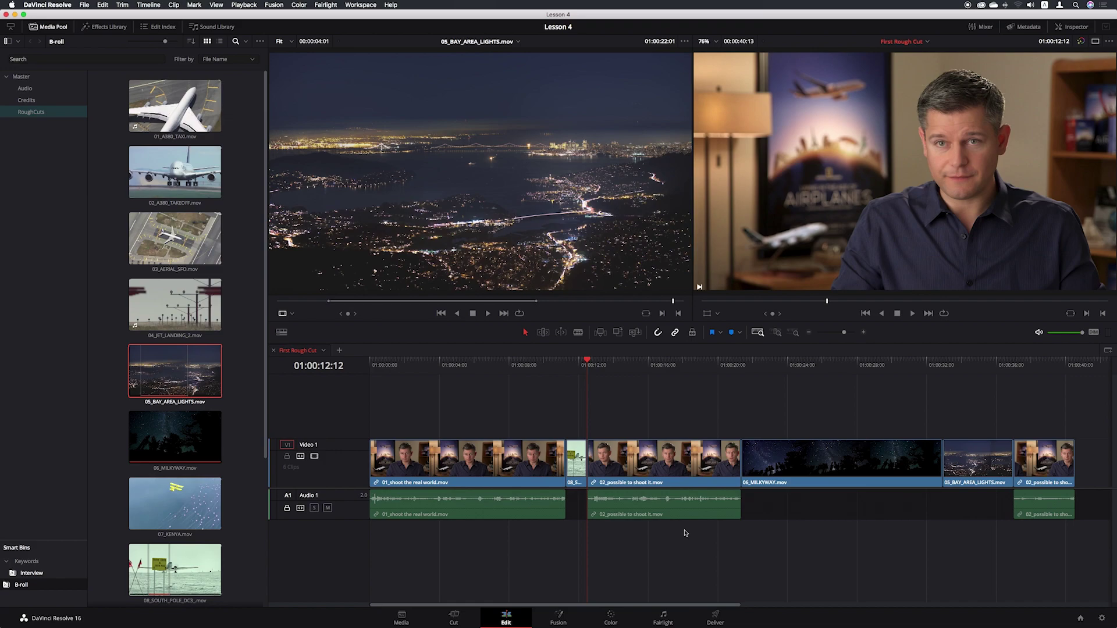
key("i")
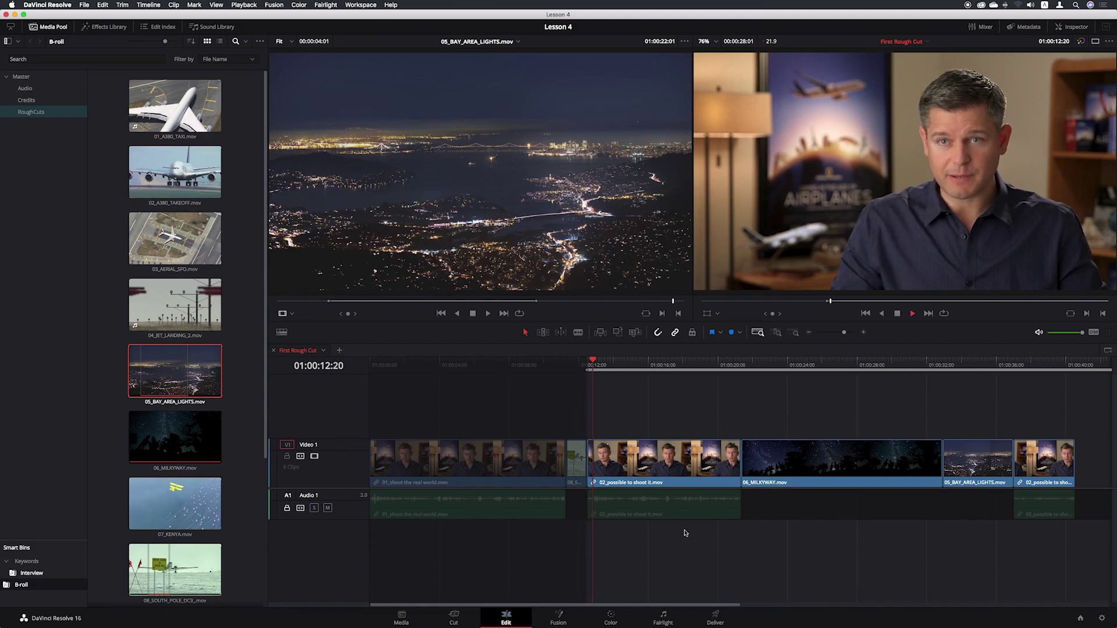
key("space")
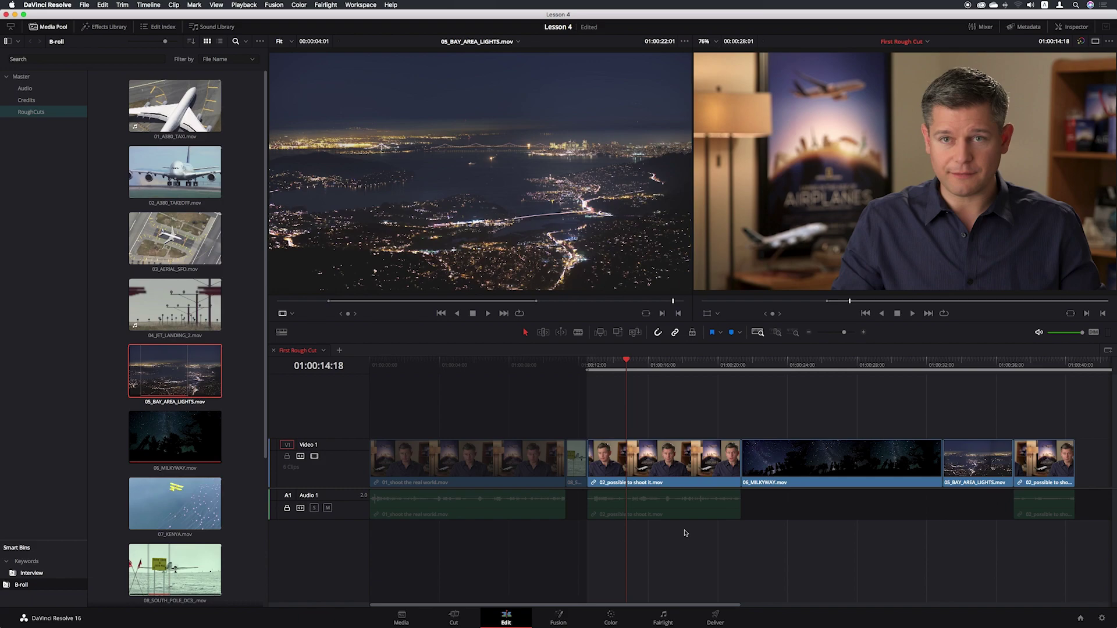
key("o")
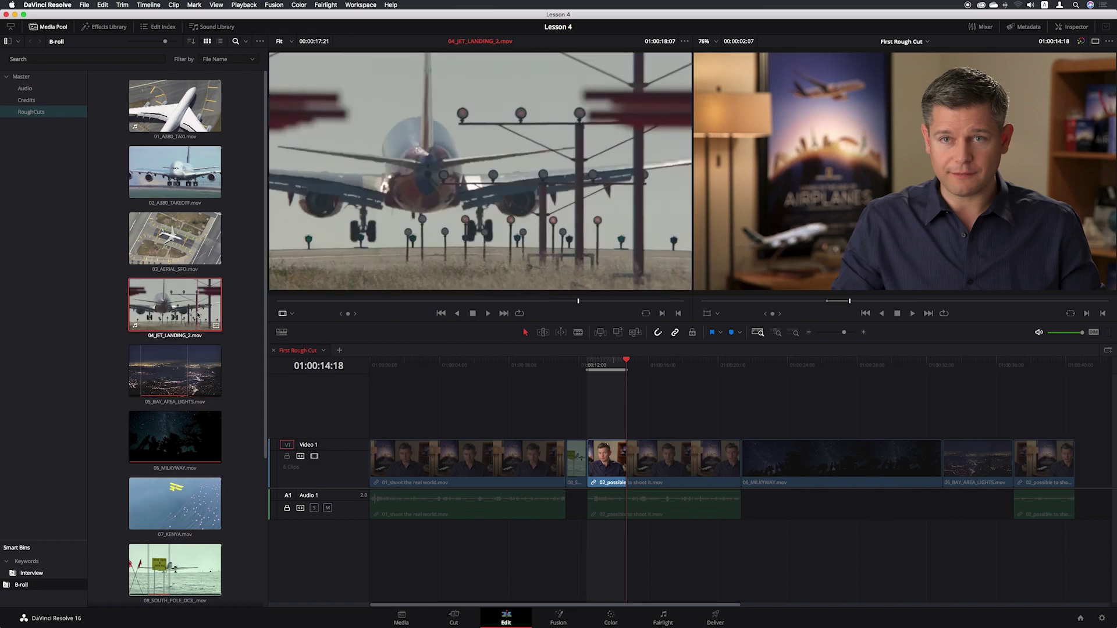
Mark an In point where the plane descends in 04_JET_LANDING_2 and overwrite it into the marked range
left_click(405, 303)
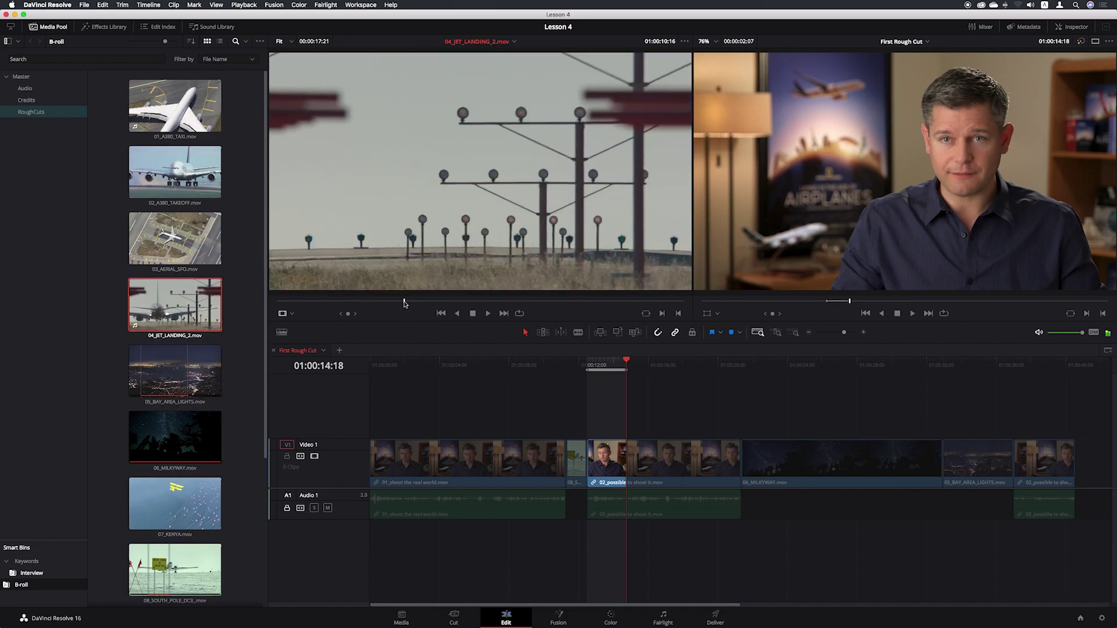
left_click_drag(405, 303, 439, 305)
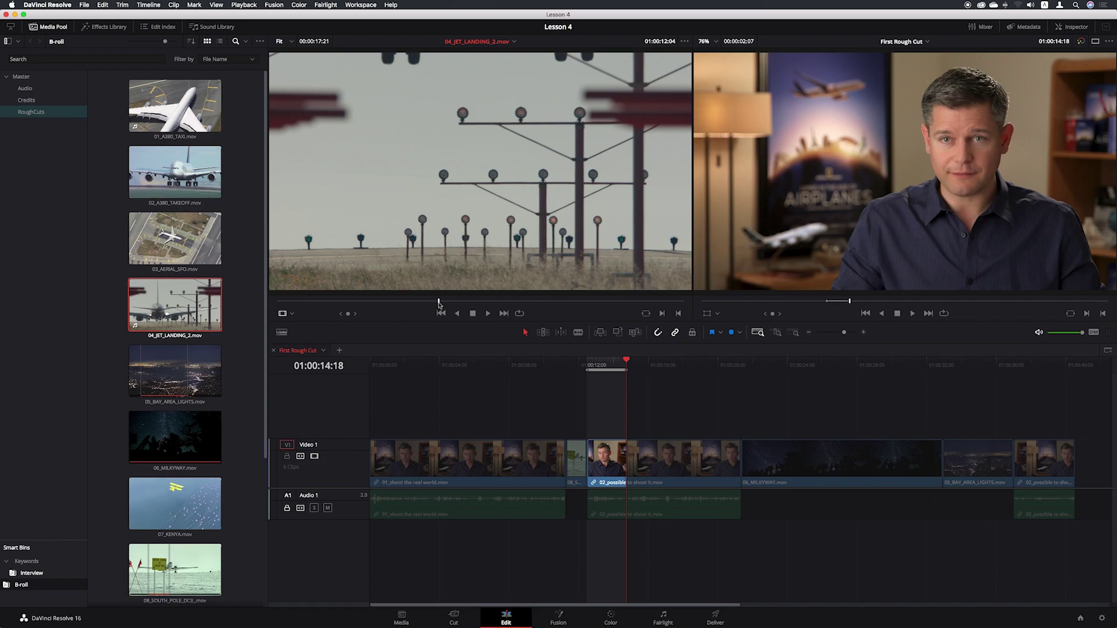
left_click_drag(439, 304, 439, 303)
left_click(663, 316)
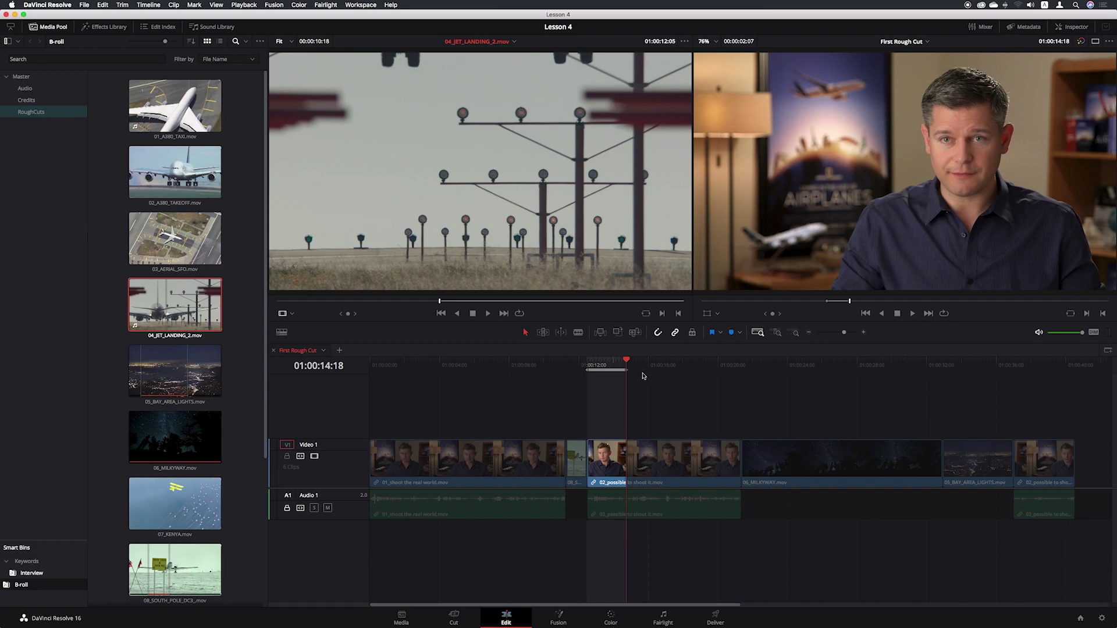
mouse_move(550, 211)
left_click(618, 332)
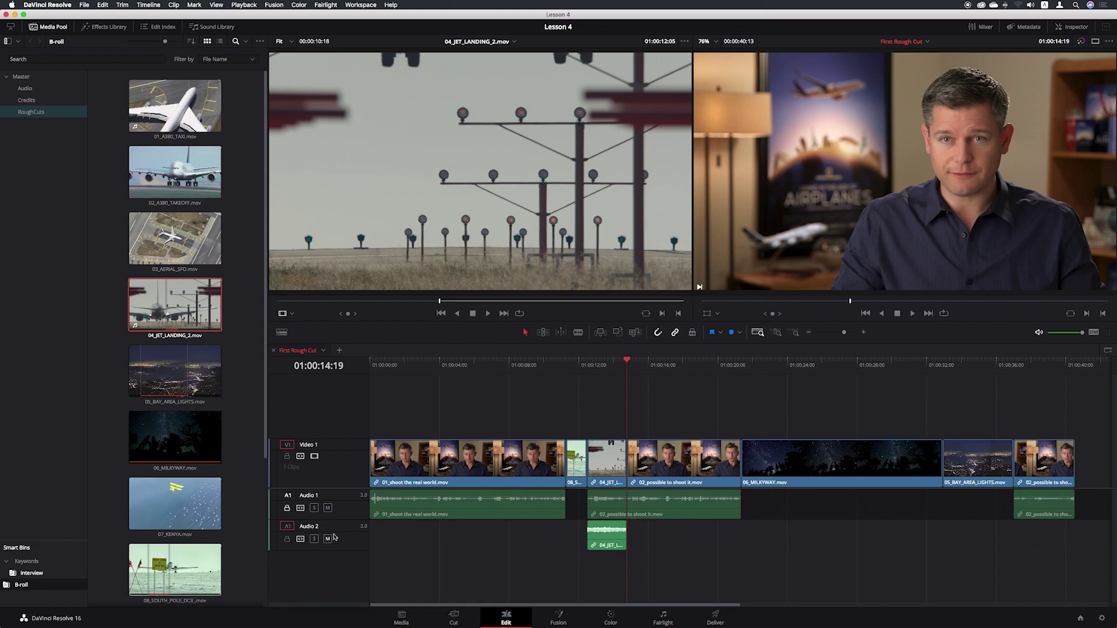
Review the jet edit, then select only the jet landing audio on Audio 2 and delete it
left_click(564, 365)
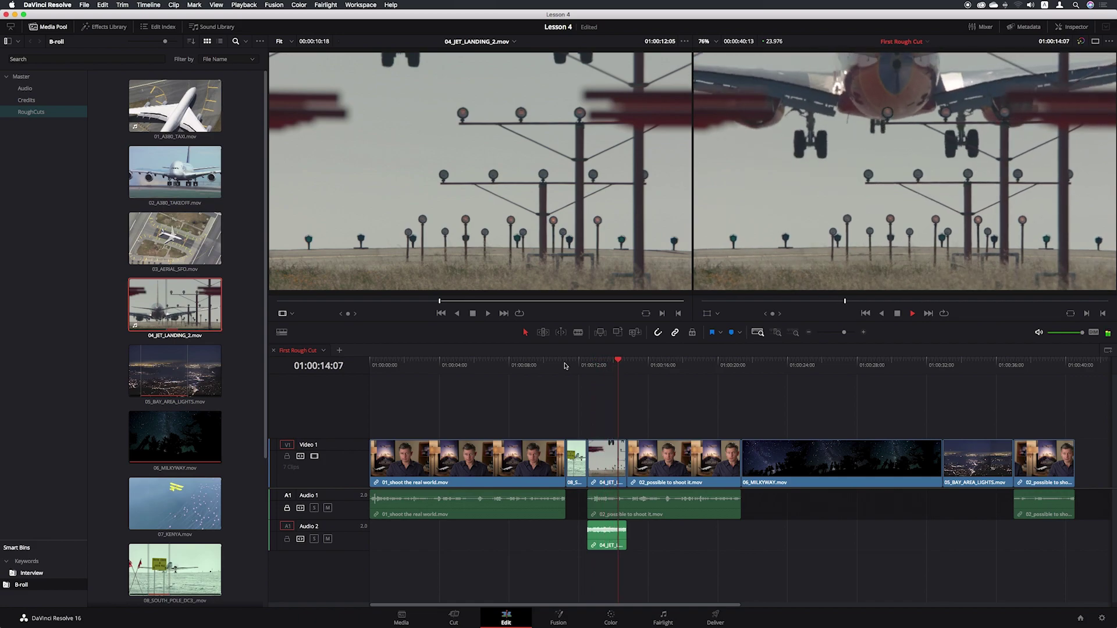
key("space")
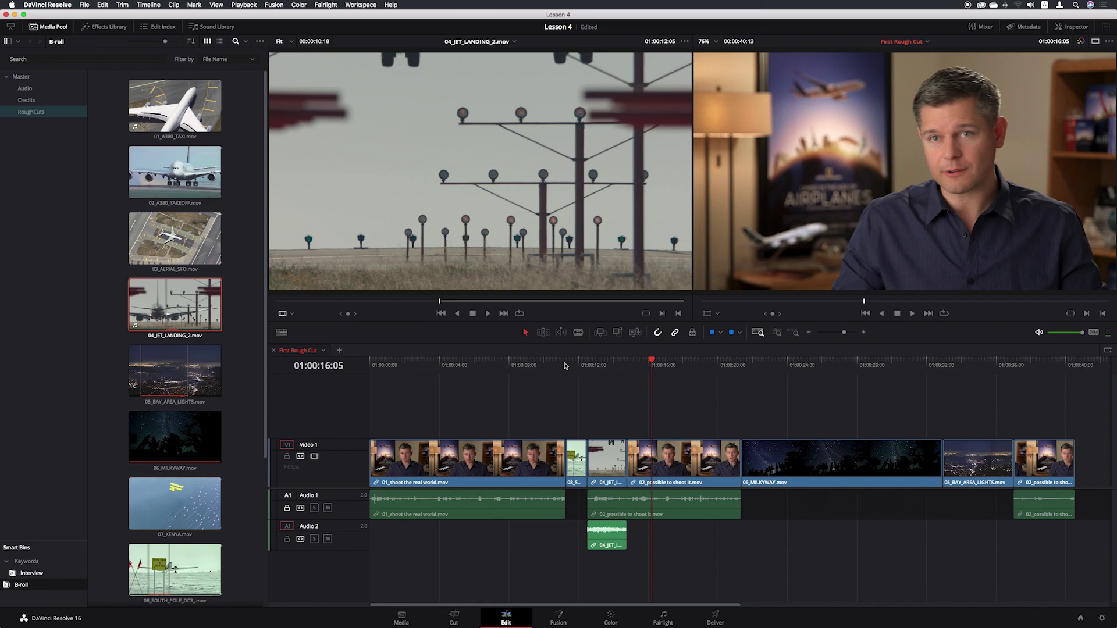
left_click(609, 455)
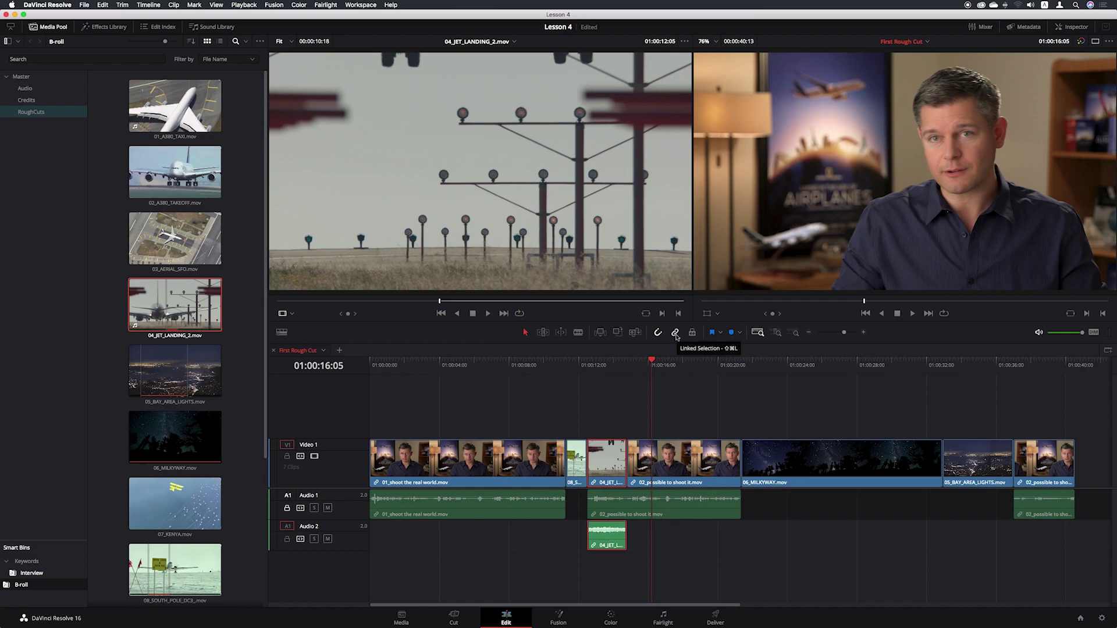
left_click(684, 409)
left_click(605, 467)
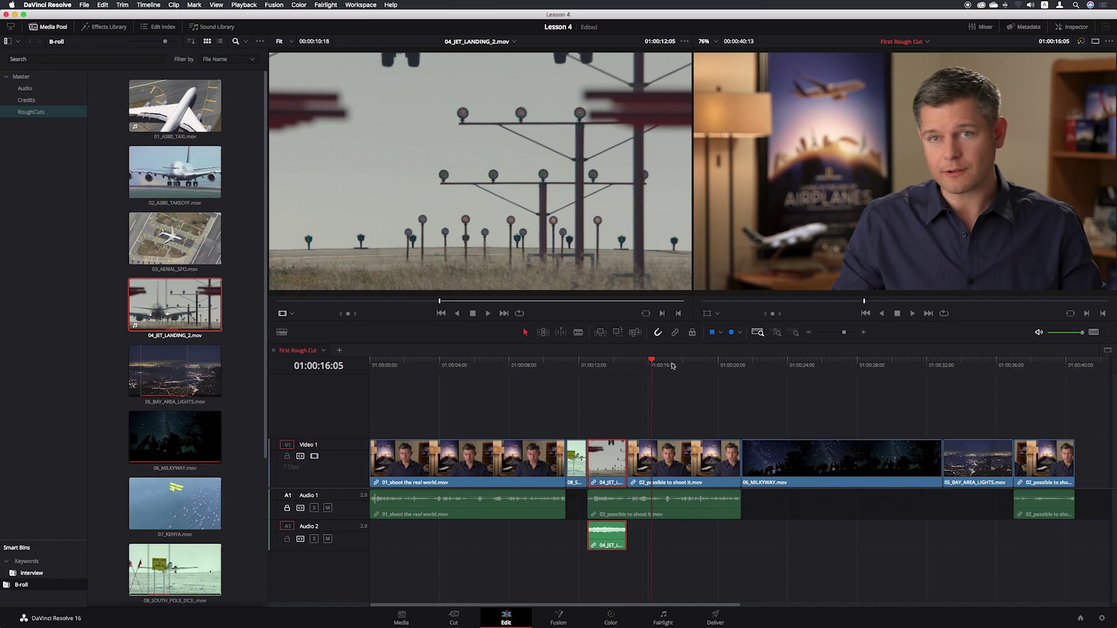
left_click(688, 405)
left_click(610, 539)
key("BackSpace")
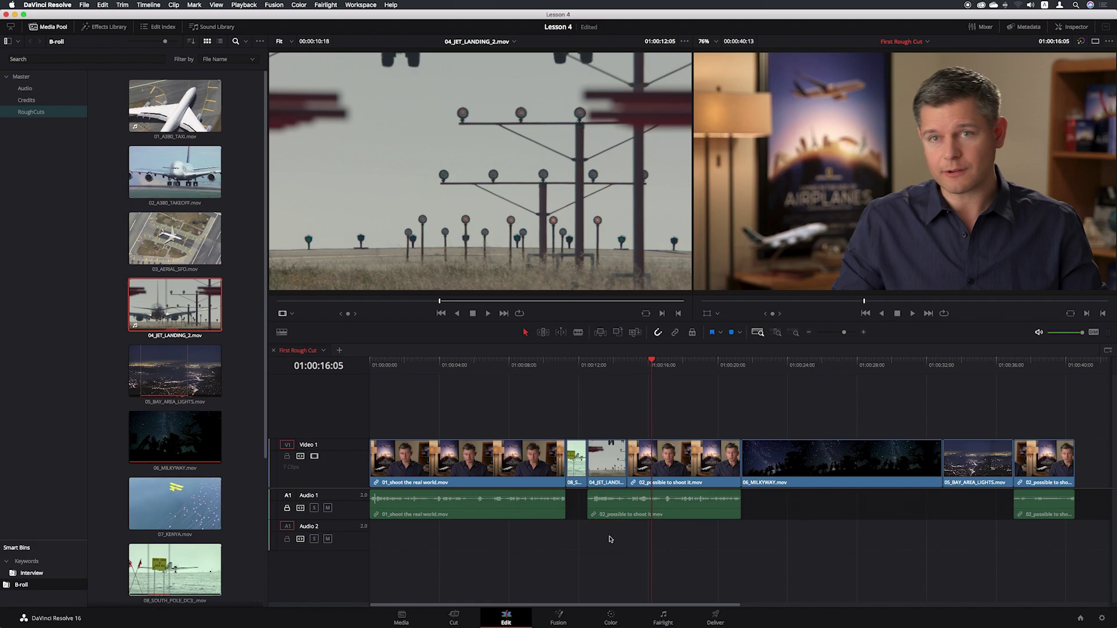
Restore the jet audio, then test deleting the jet clip with its audio and undo it
key("super+z")
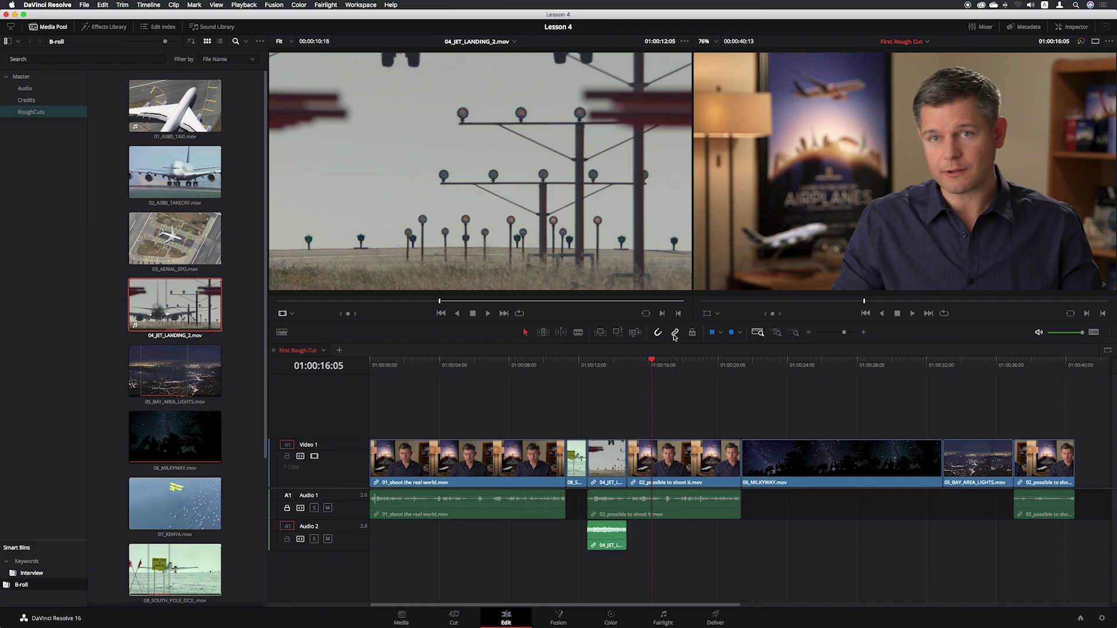
left_click(604, 463)
key("Delete")
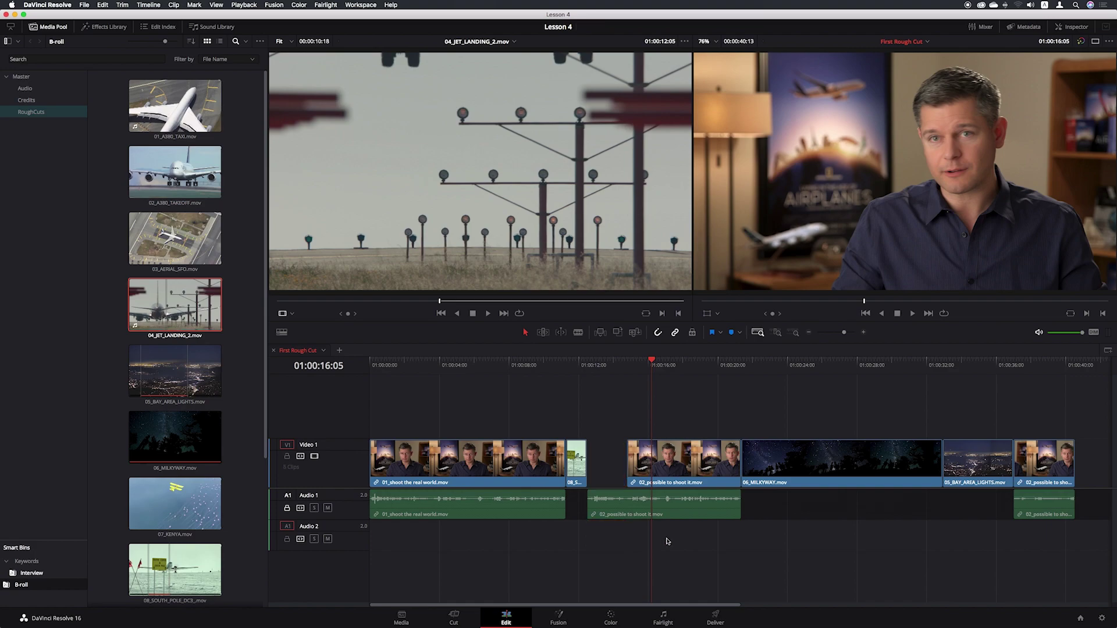
key("super+z")
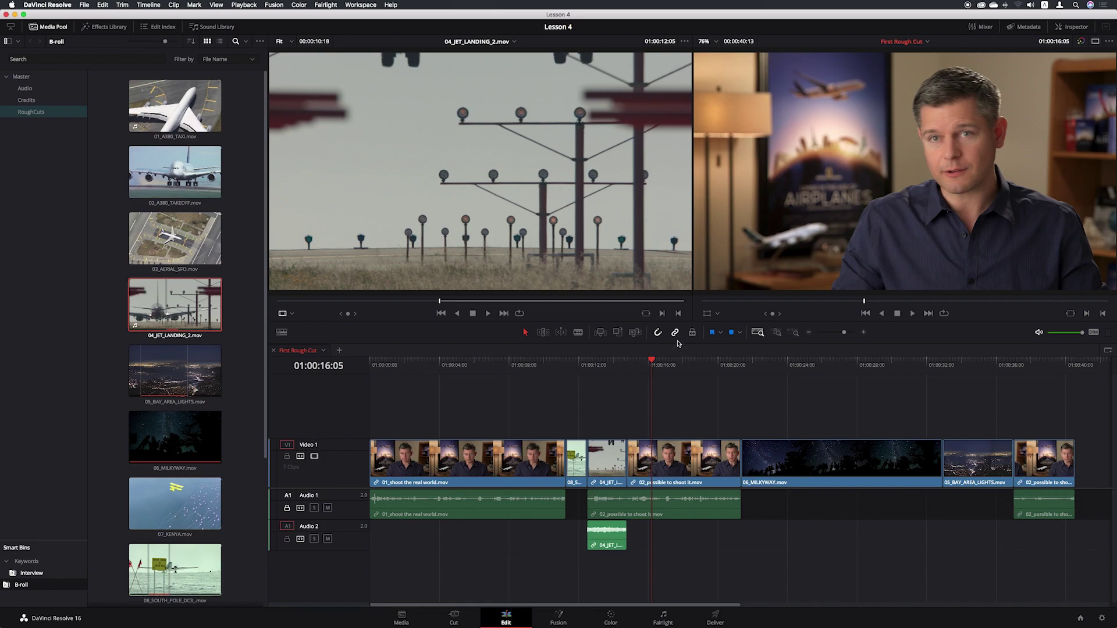
Delete the Audio 2 jet clip again, turn on Linked Selection, and undo the deletion
left_click(610, 538)
key("BackSpace")
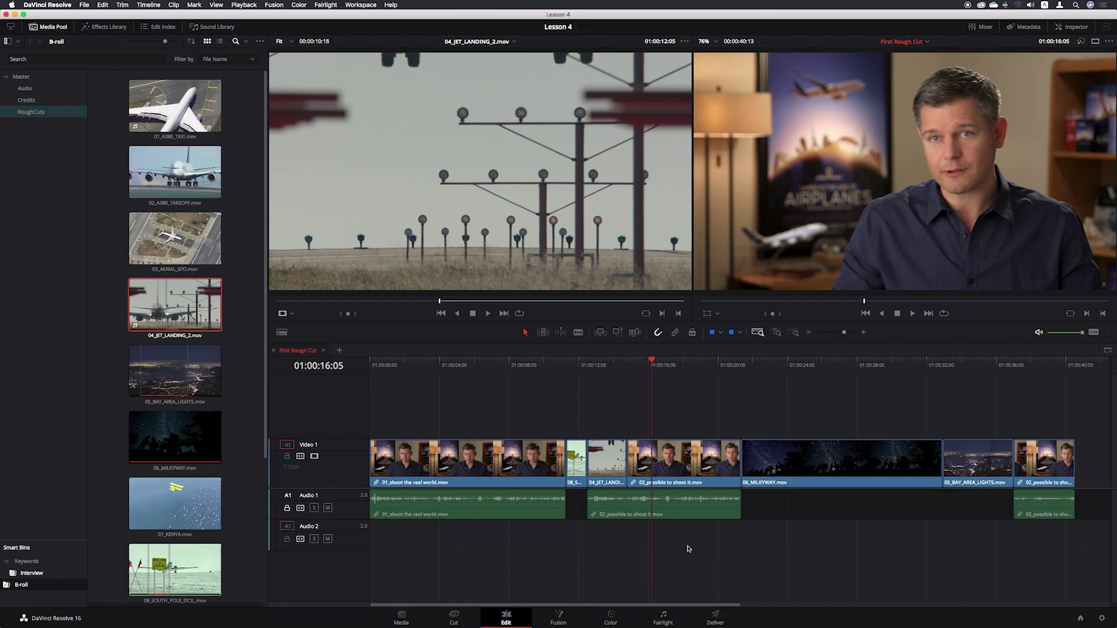
left_click(675, 332)
key("ctrl+z")
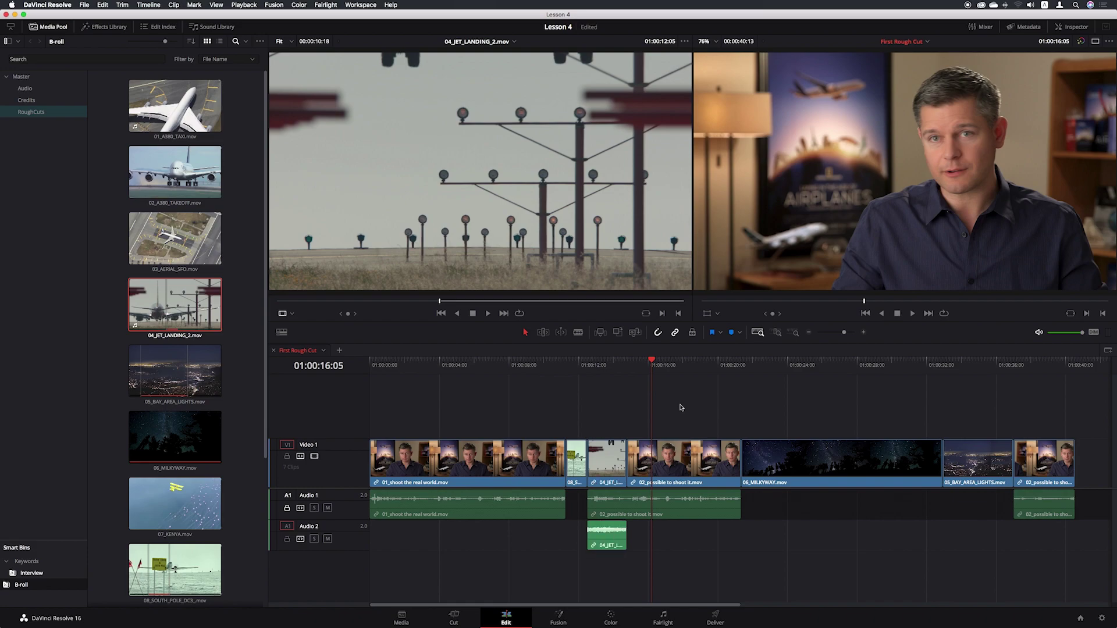
Select only the jet landing audio on Audio 2 and delete it, then lock Audio 1
left_click(607, 458)
left_click(684, 419)
left_click(610, 539)
left_click(669, 533)
left_click(613, 540)
key("Delete")
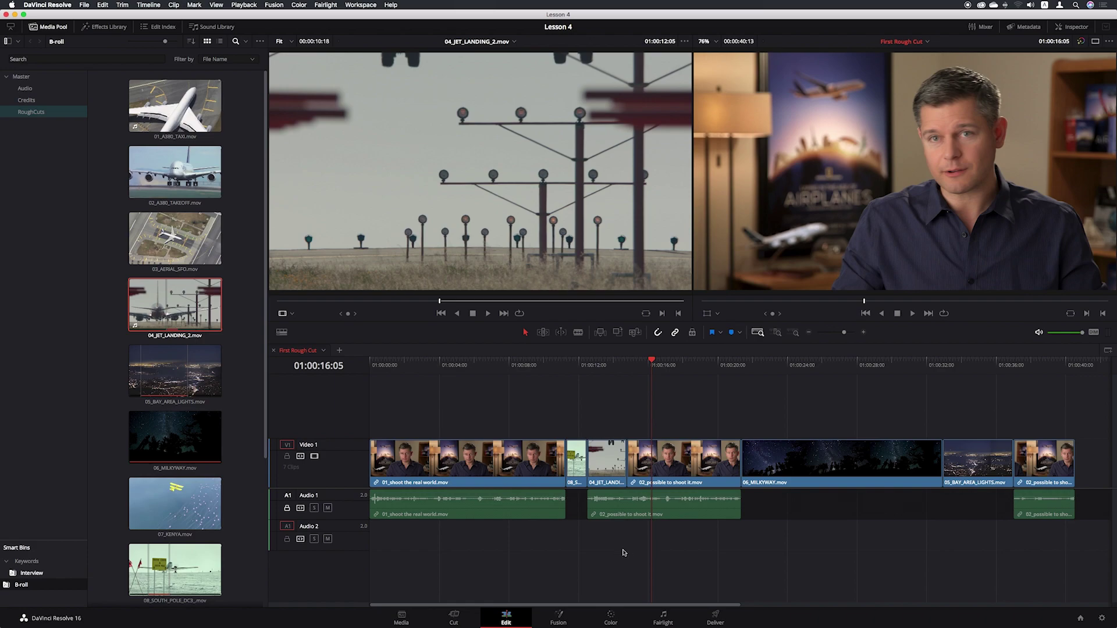
left_click(287, 509)
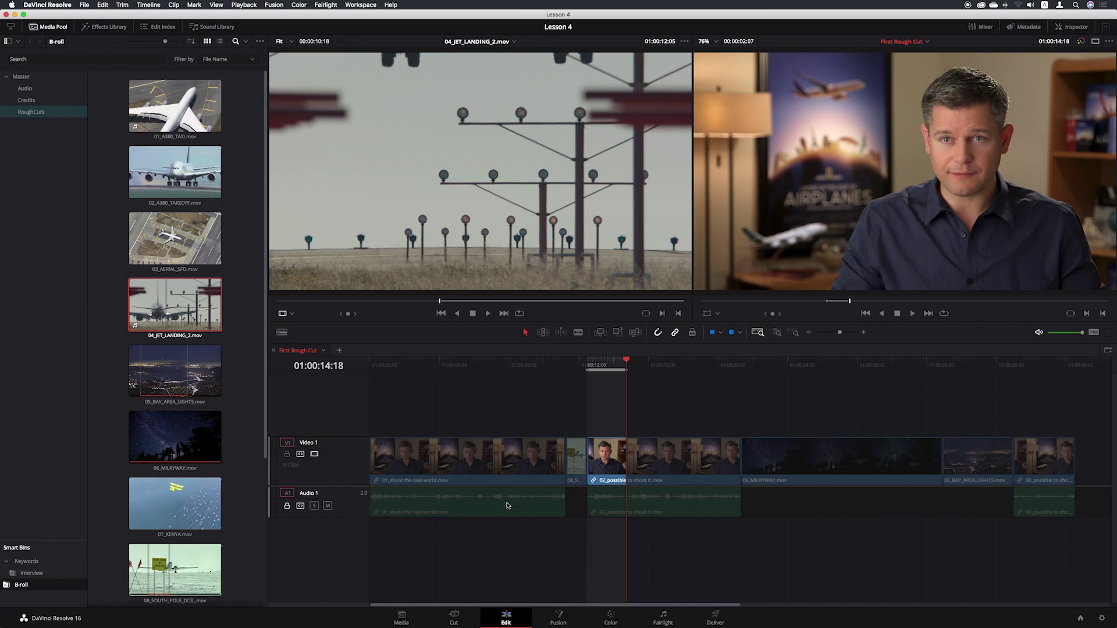
Unlock Audio 1 and toggle its A1 destination control off and back on
left_click(287, 507)
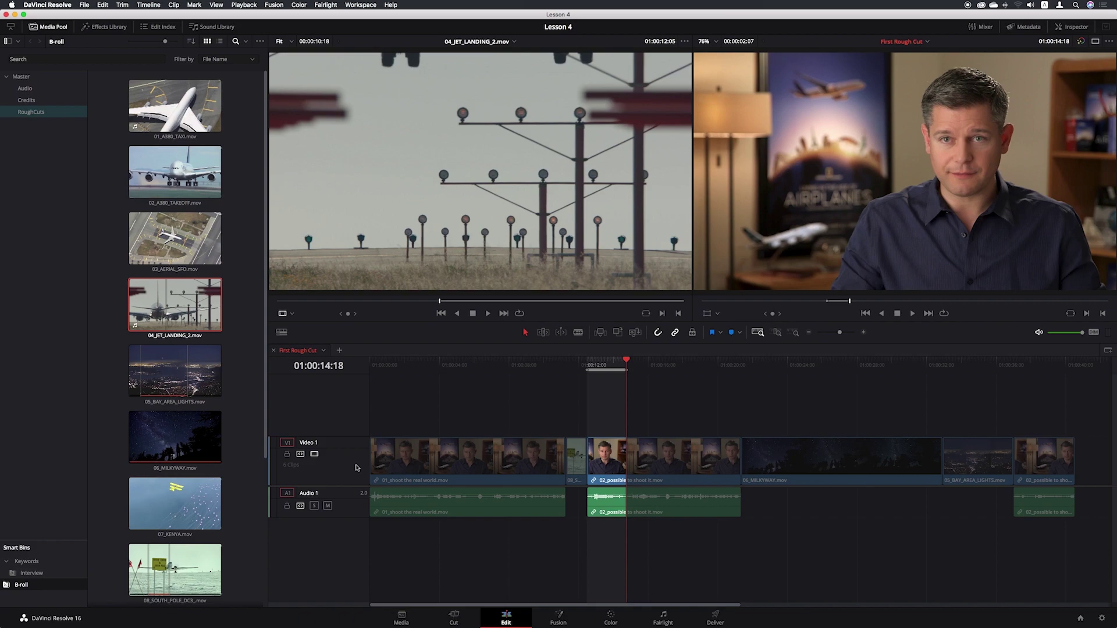
left_click(292, 494)
left_click(289, 494)
Disable the A1 destination, overwrite the jet shot at the playhead, and drag it onto the timeline viewer's edit overlay
left_click(294, 495)
mouse_move(542, 318)
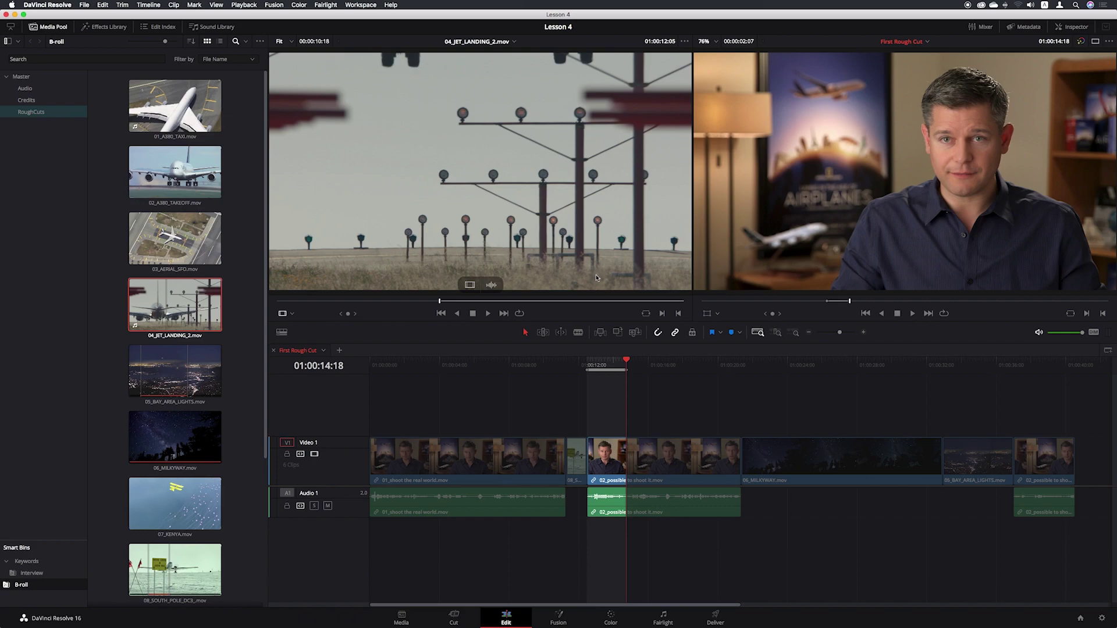
left_click(619, 333)
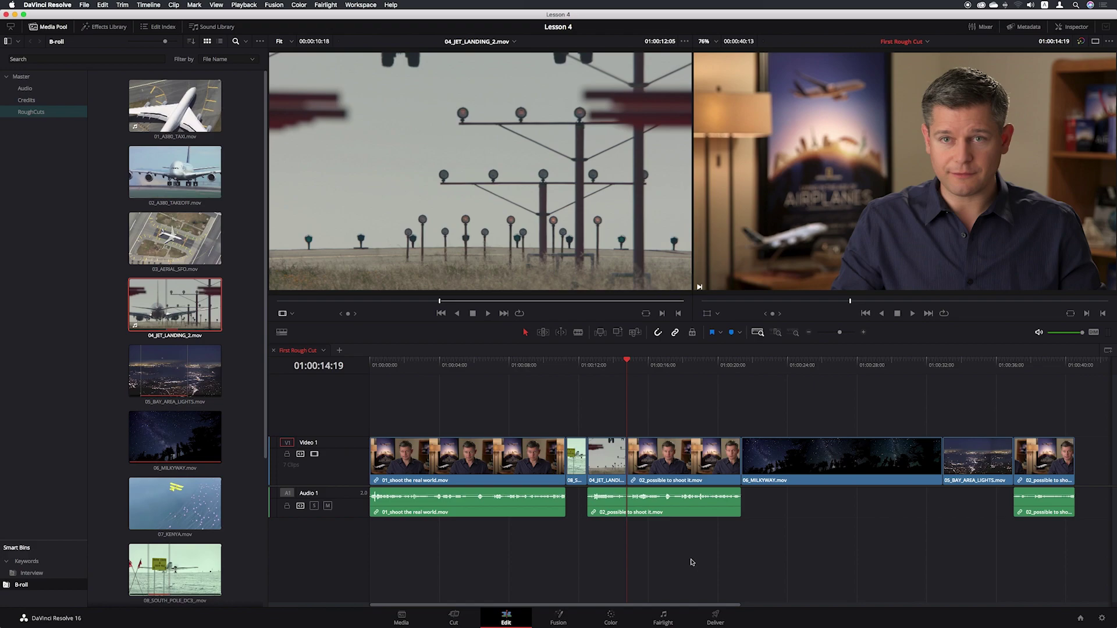
mouse_move(479, 137)
left_mouse_down()
mouse_move(933, 173)
mouse_move(1068, 228)
mouse_move(903, 179)
left_mouse_up()
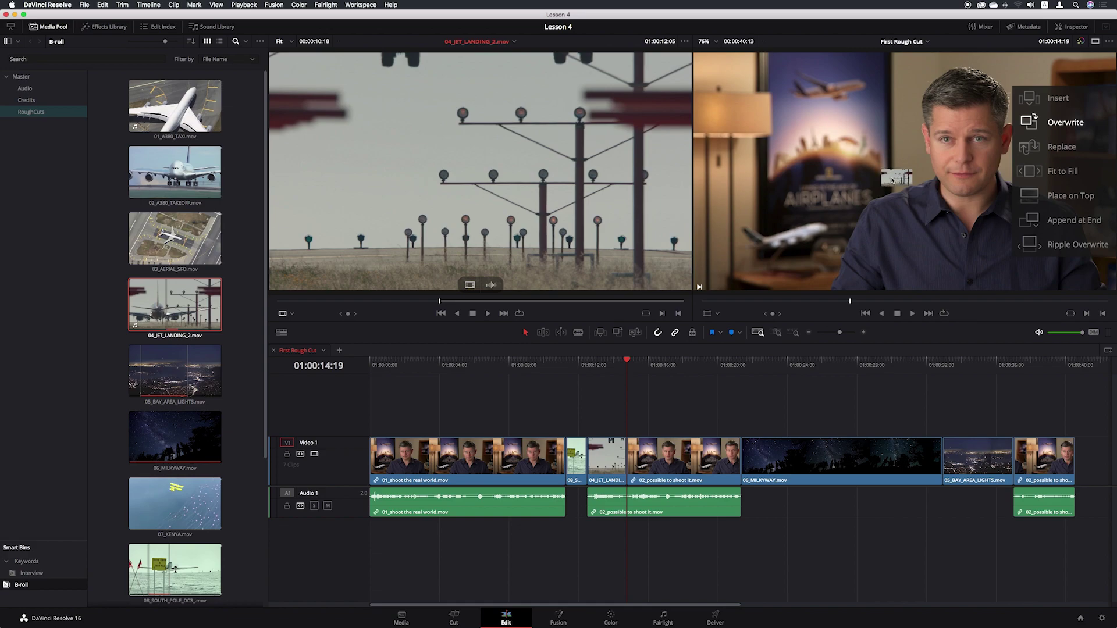
Cancel the jet landing edit overlay so nothing is placed on the timeline
left_click_drag(902, 179, 526, 180)
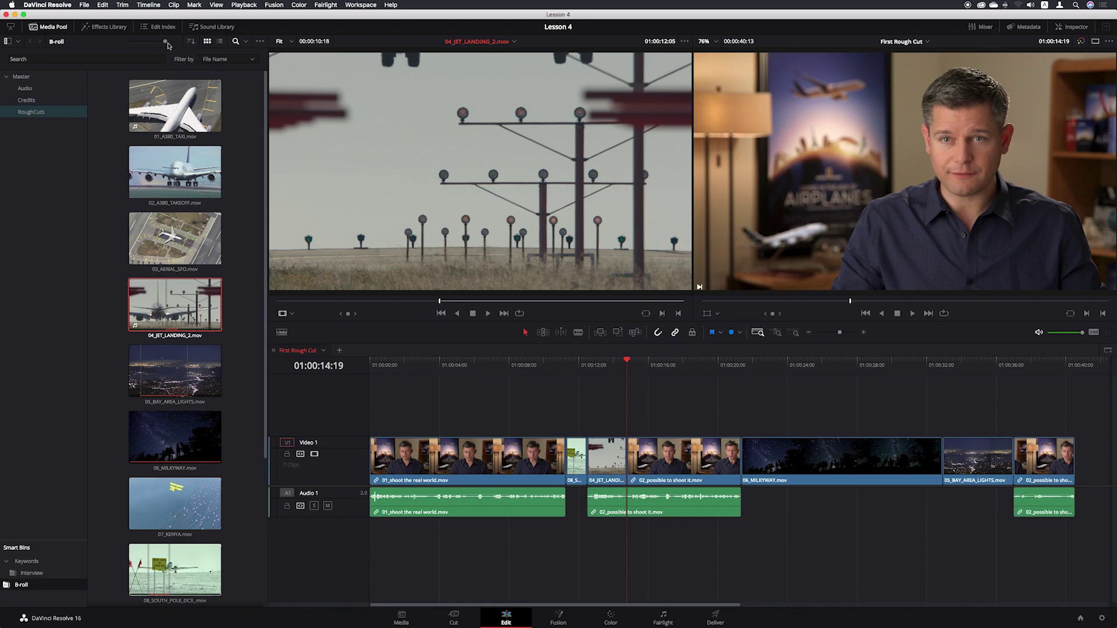
Enlarge the clip thumbnails and mark a three-second In/Out range on 01_A380_TAXI.mov
left_click_drag(166, 42, 184, 44)
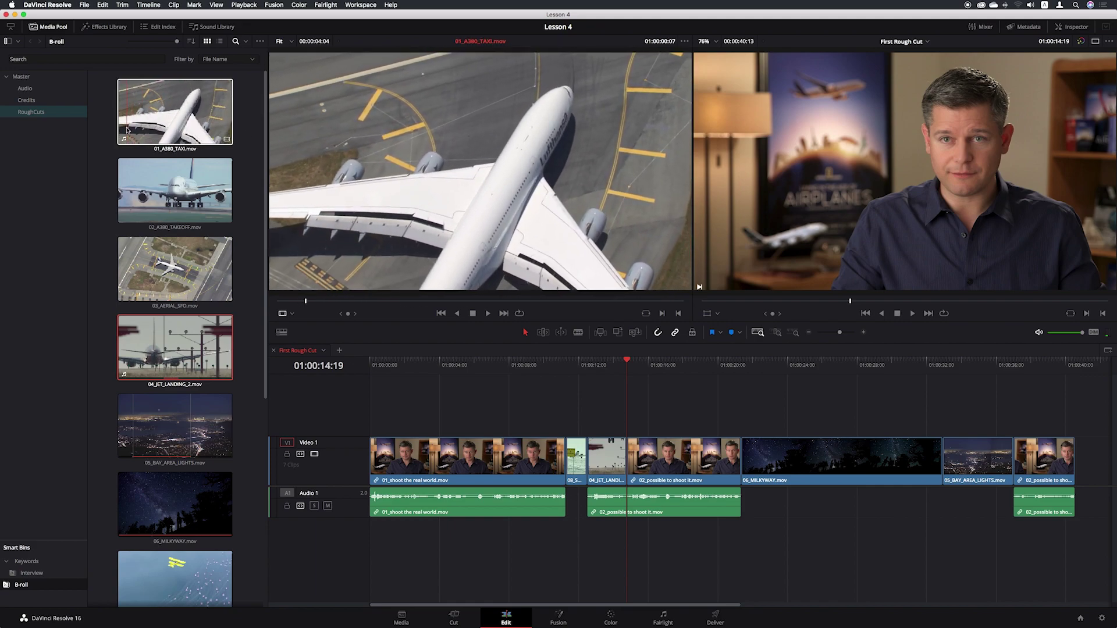
key("i")
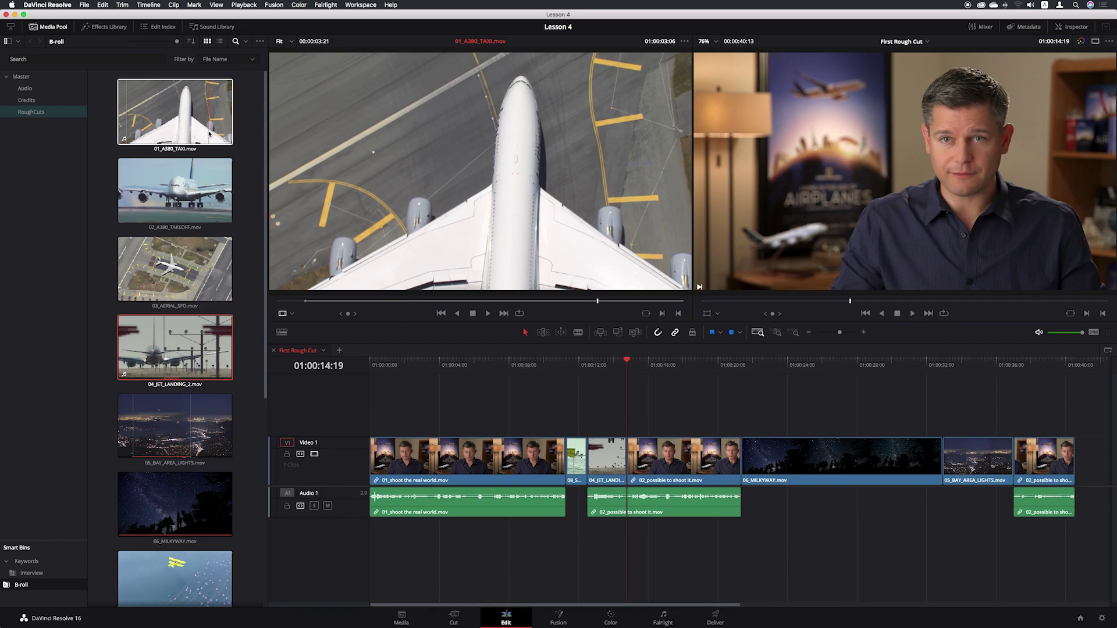
key("o")
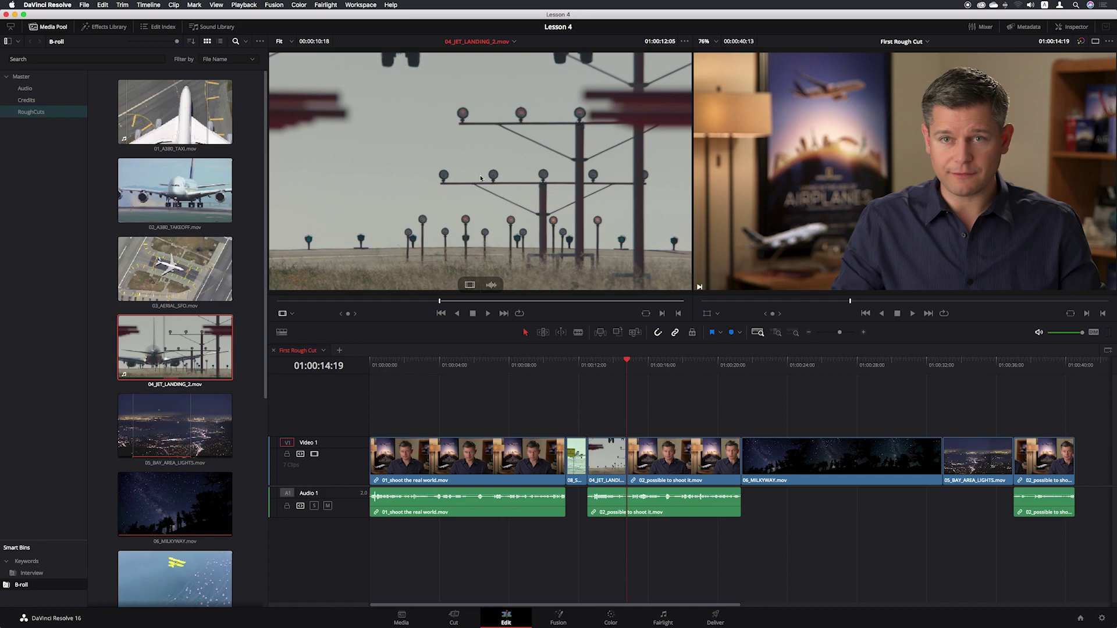
Load 01_A380_TAXI.mov, then set an Out point trimming 02_A380_TAKEOFF.mov to 5:13
left_click(184, 122)
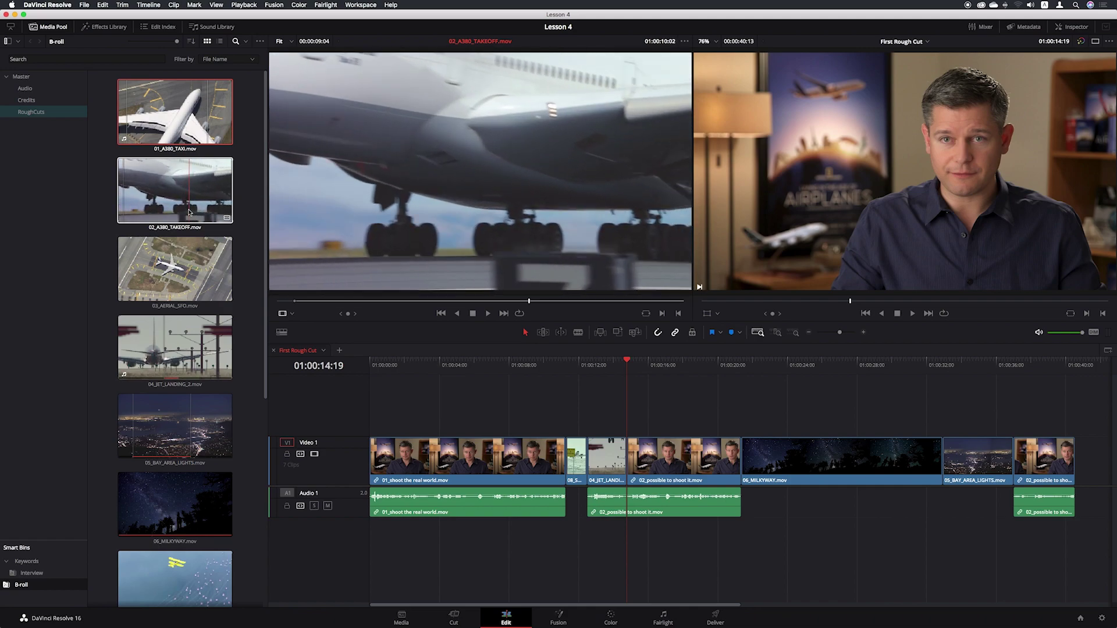
key("o")
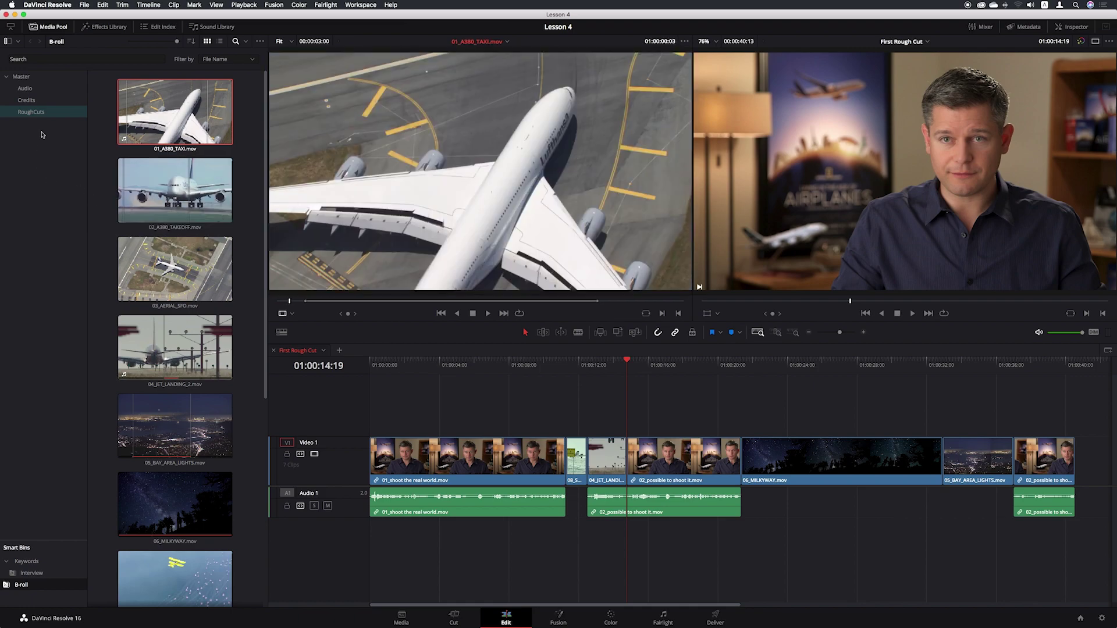
Browse to the Master bin and mark a 2:16 In/Out range on 09_HWAIIAN_LANDING.mov
left_click(35, 112)
left_click(29, 102)
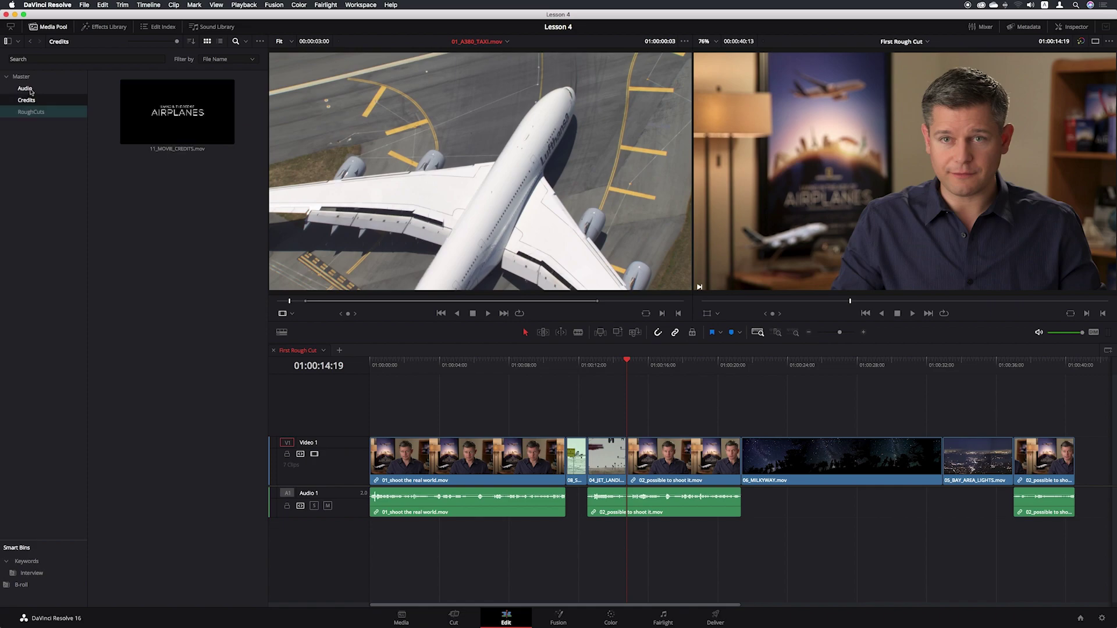
left_click(27, 90)
left_click(28, 77)
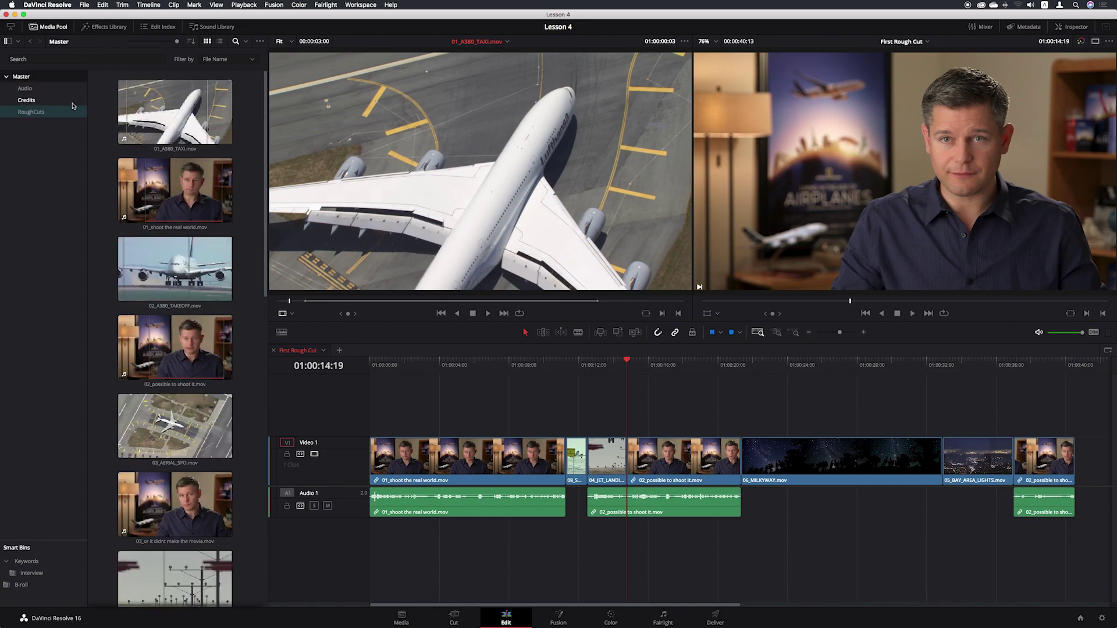
scroll(153, 300, "down", 5)
scroll(154, 301, "down", 5)
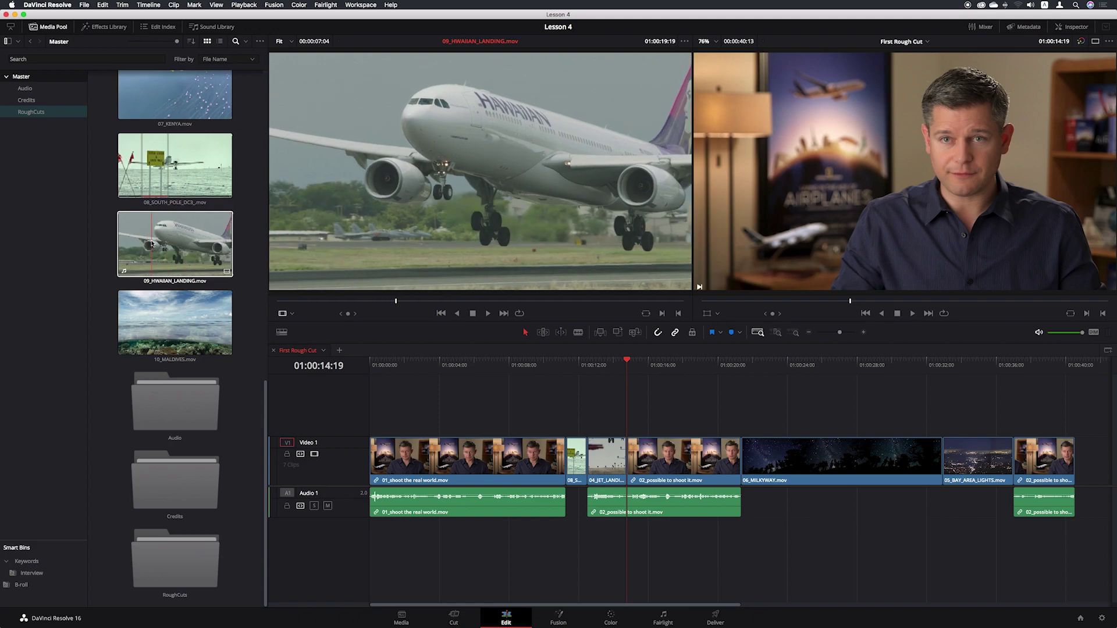
key("i")
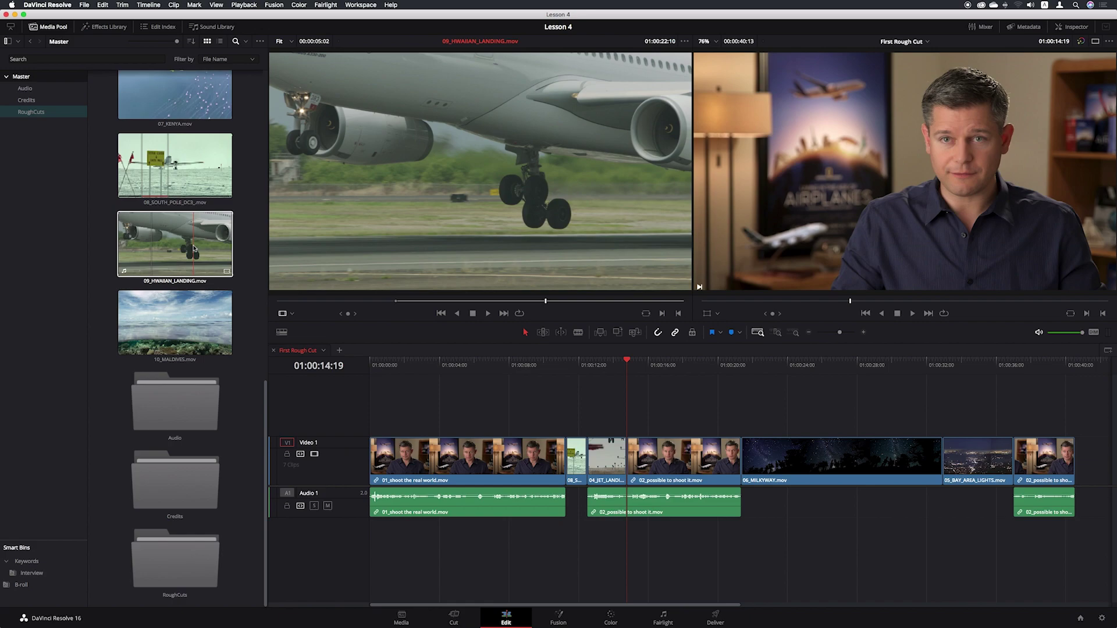
key("o")
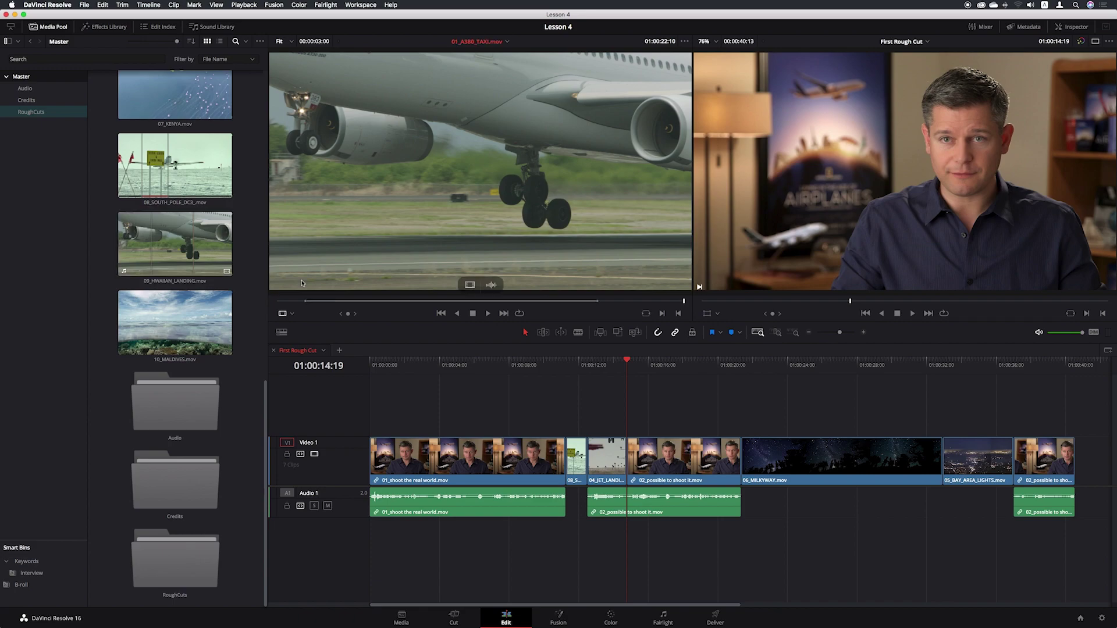
Park the playhead at 01:00:37:00 and shrink the Master bin thumbnails into a compact grid
left_click(1017, 367)
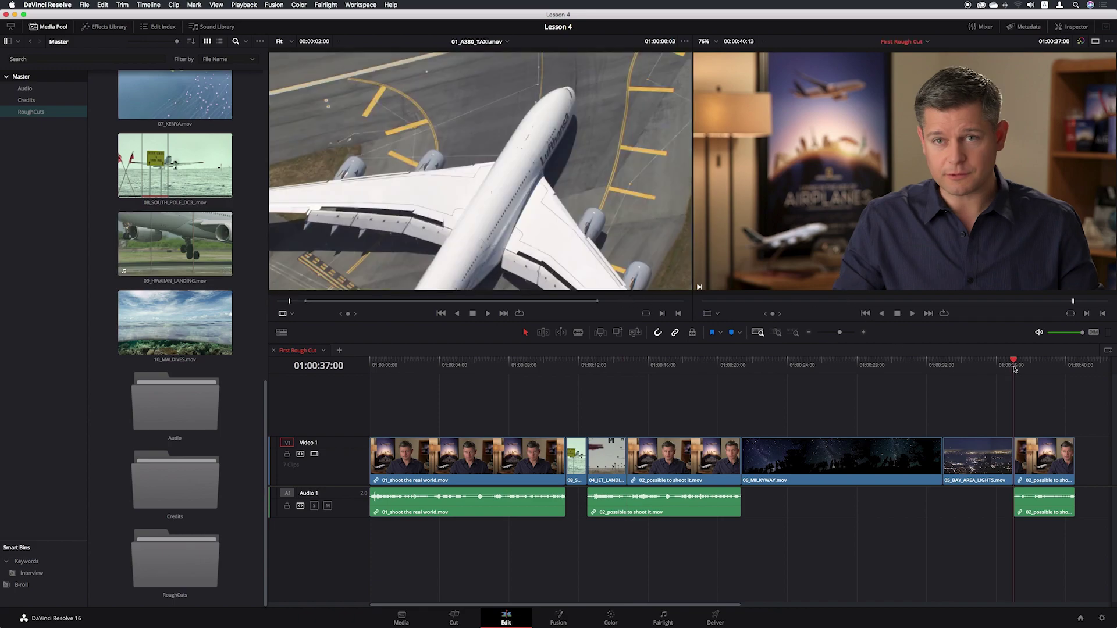
left_click_drag(1013, 370, 1013, 370)
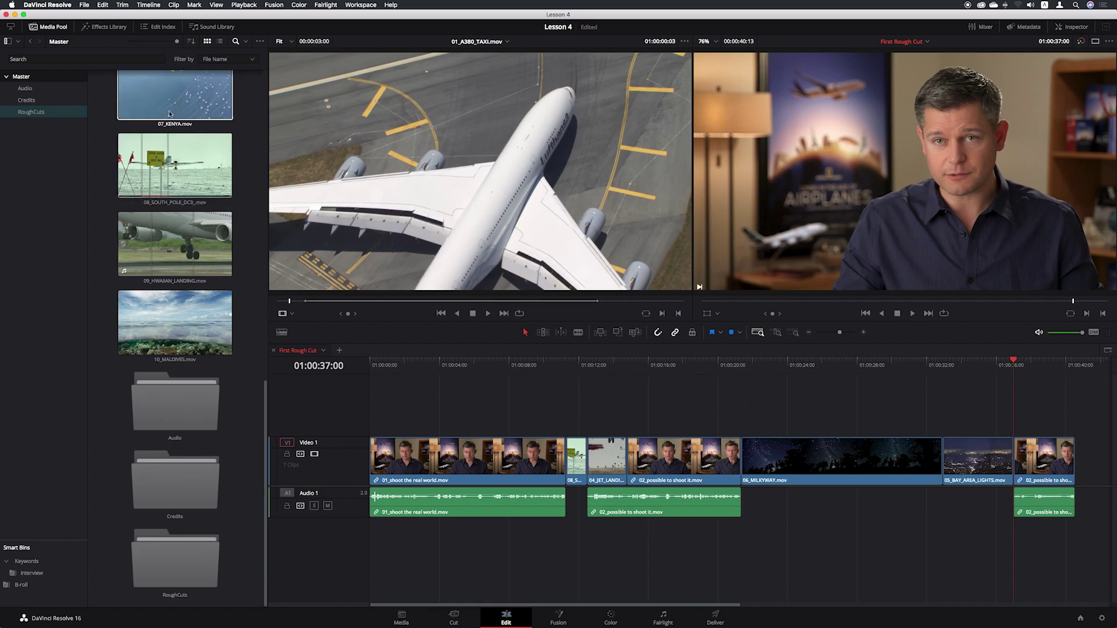
left_click_drag(175, 42, 149, 45)
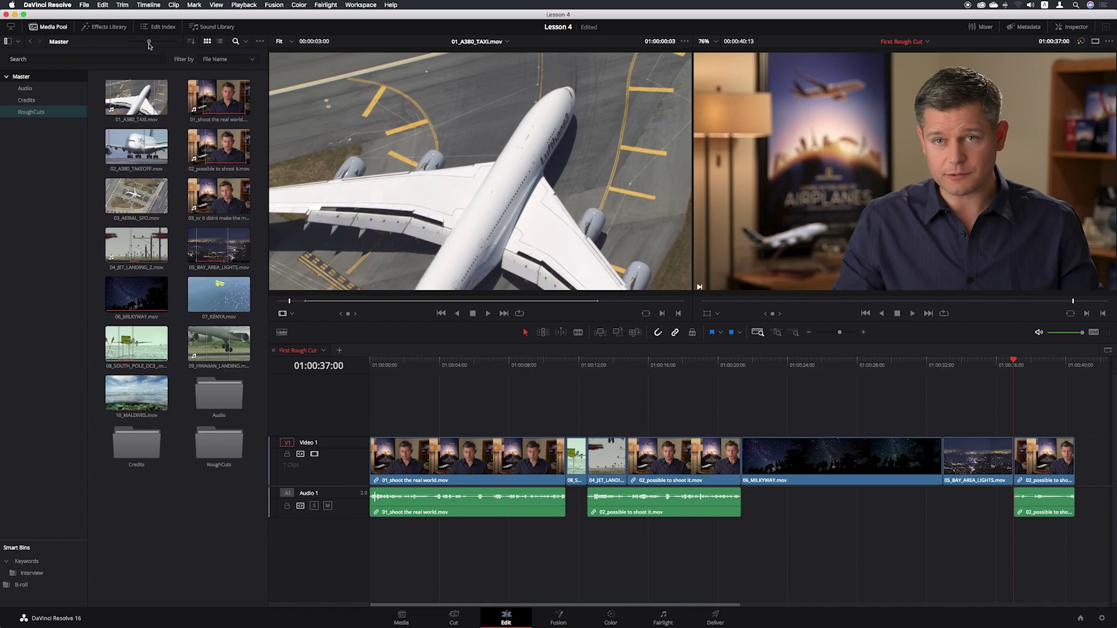
left_click_drag(149, 45, 150, 46)
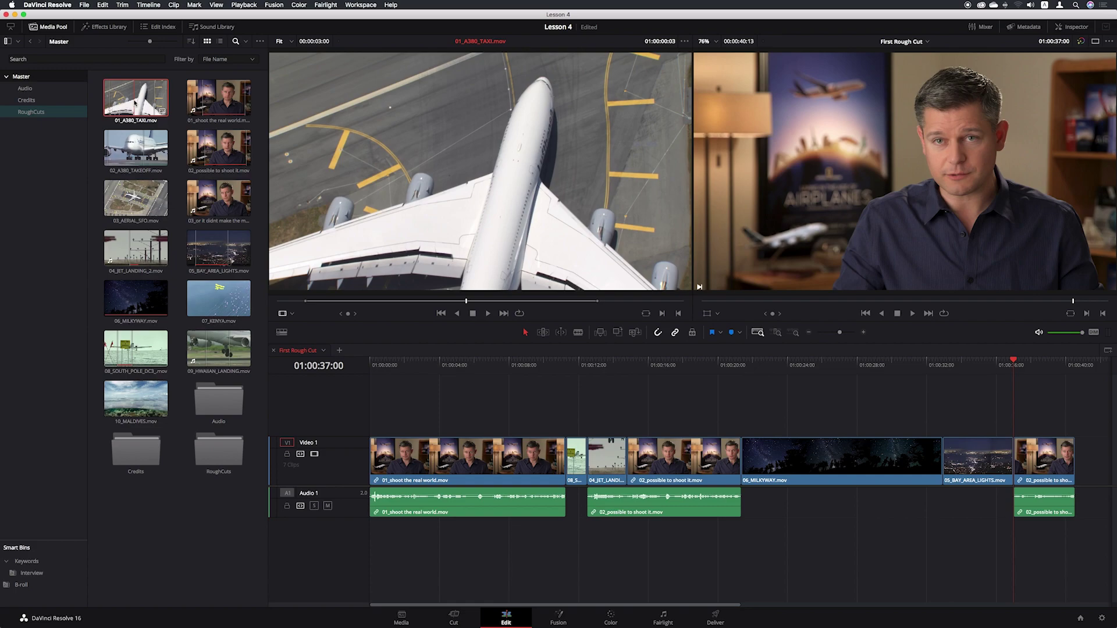
Add 02_A380_TAKEOFF and 09_HWAIIAN_LANDING to the 01_A380_TAXI selection
left_click(135, 103)
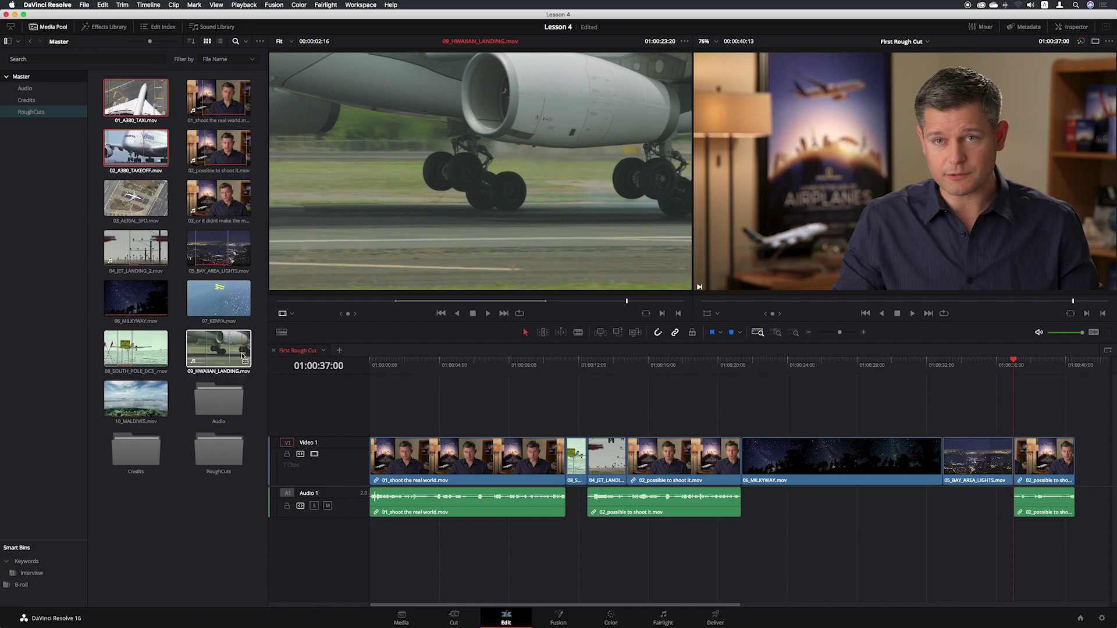
left_click(242, 356)
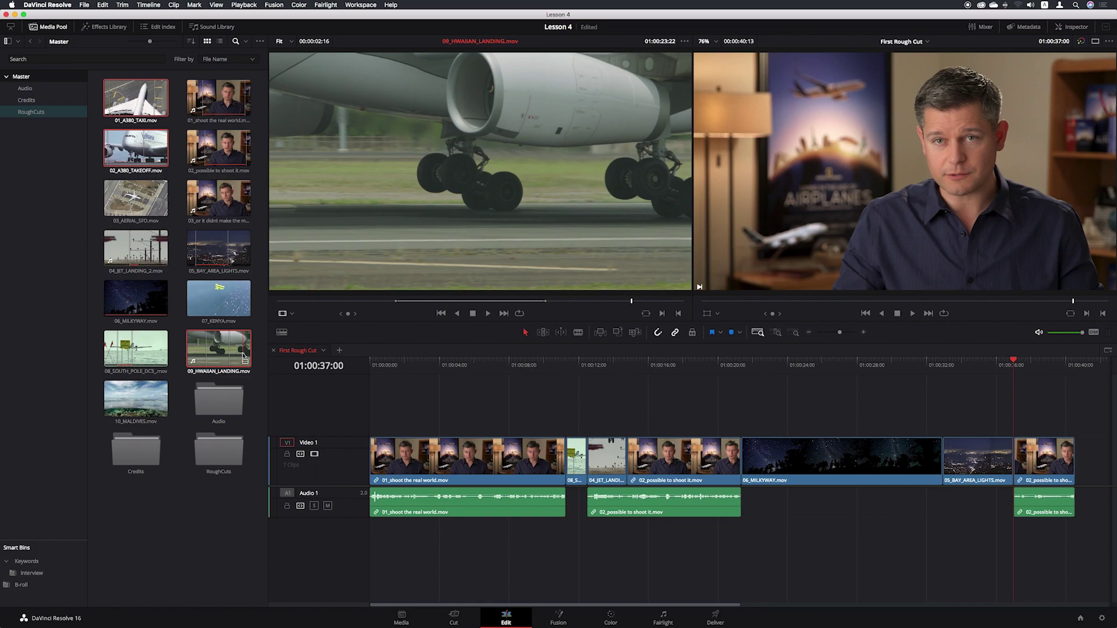
Drop the three airplane clips as an Insert edit before the final interview clip
mouse_move(243, 355)
left_mouse_down()
mouse_move(930, 191)
mouse_move(935, 145)
left_mouse_up()
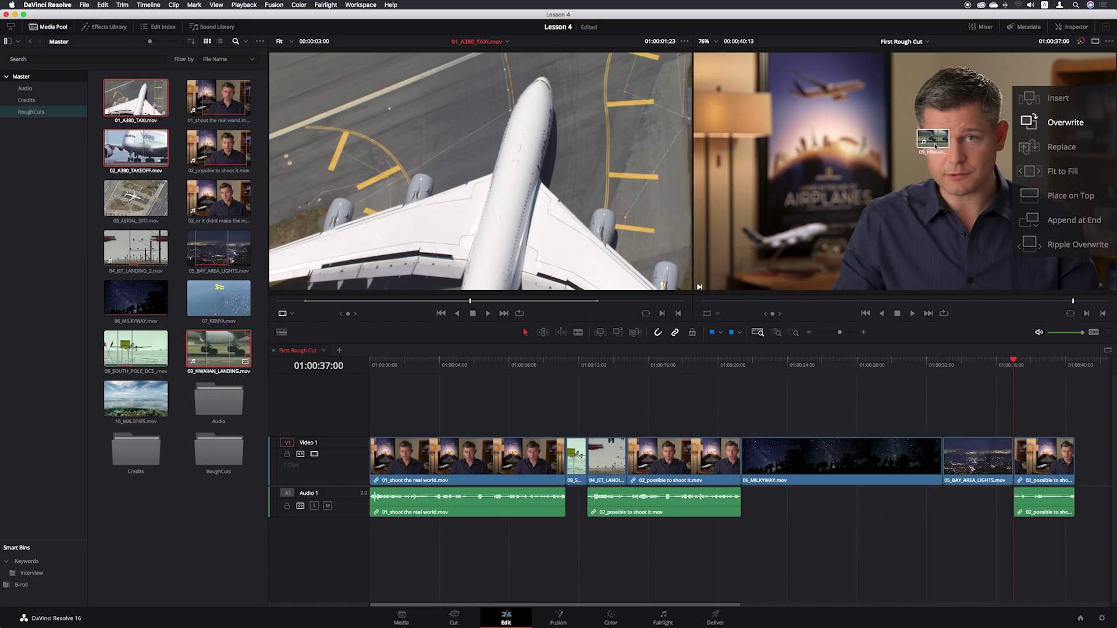
mouse_move(935, 145)
left_mouse_down()
mouse_move(1045, 234)
mouse_move(1046, 74)
left_mouse_up()
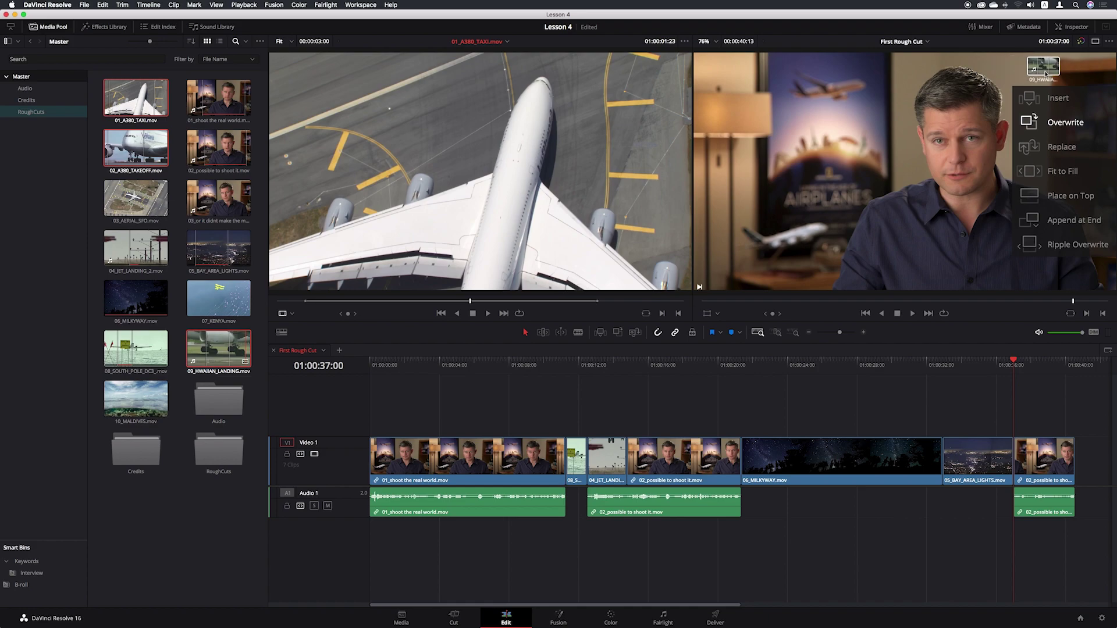
left_click_drag(1045, 73, 1090, 100)
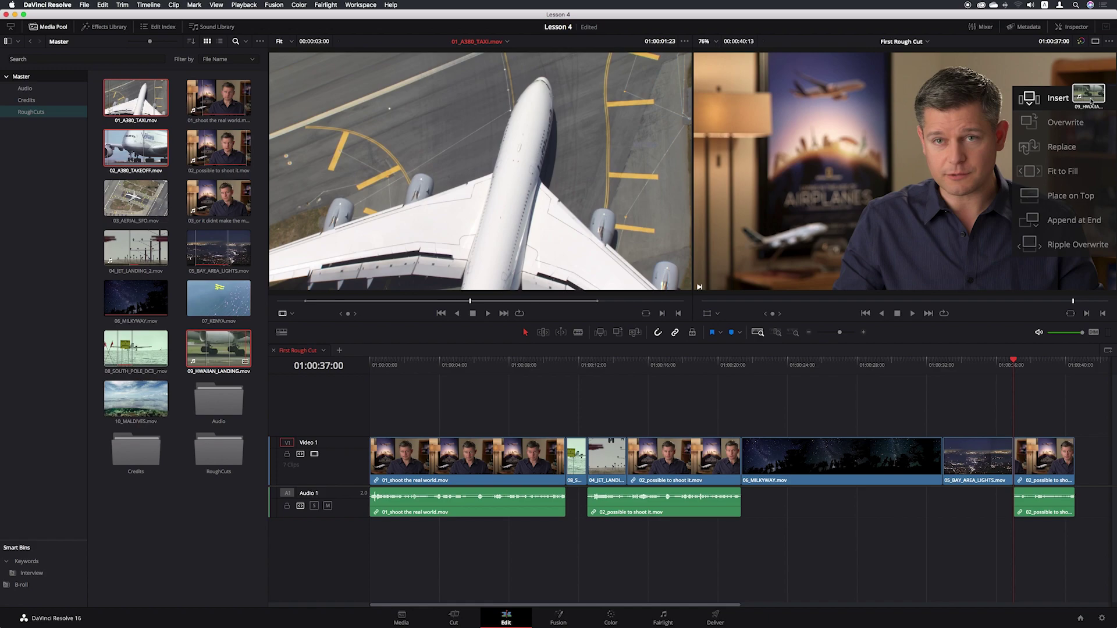
left_click_drag(1090, 102, 1058, 103)
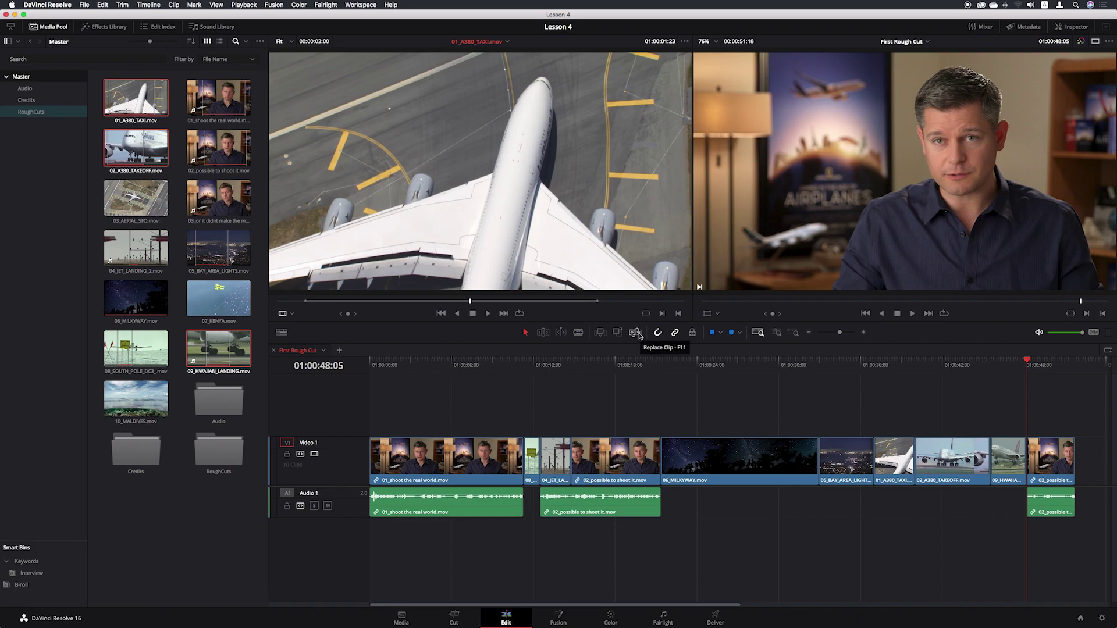
Park the playhead on 04_JET_LANDING_2 and zoom the timeline in for a closer view
left_click(555, 367)
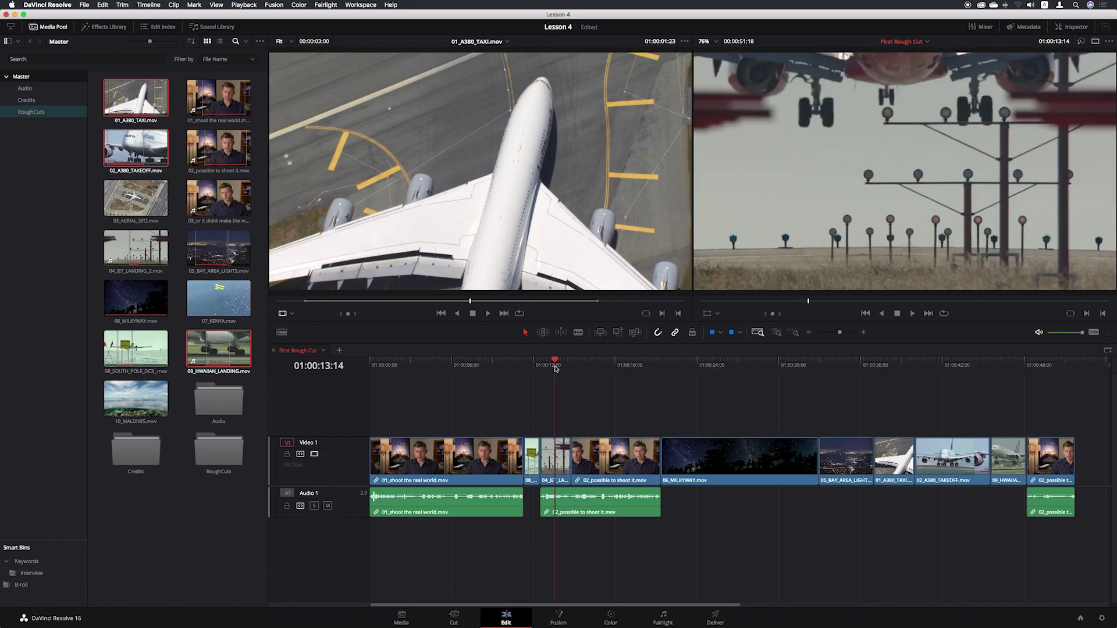
left_click(863, 334)
left_click(864, 334)
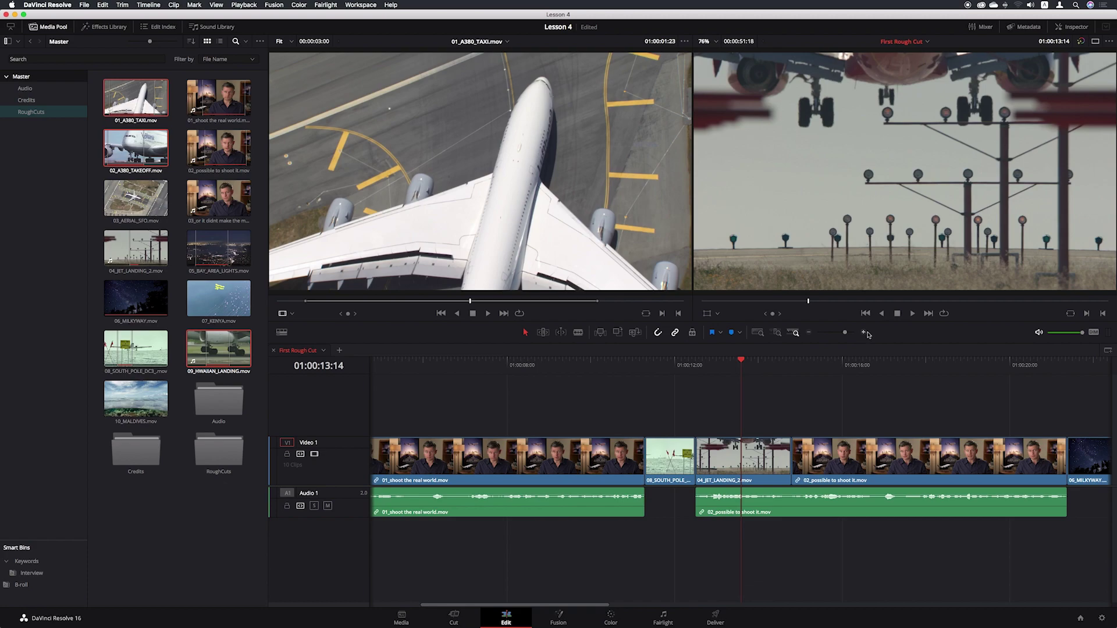
left_click(865, 333)
left_click(864, 333)
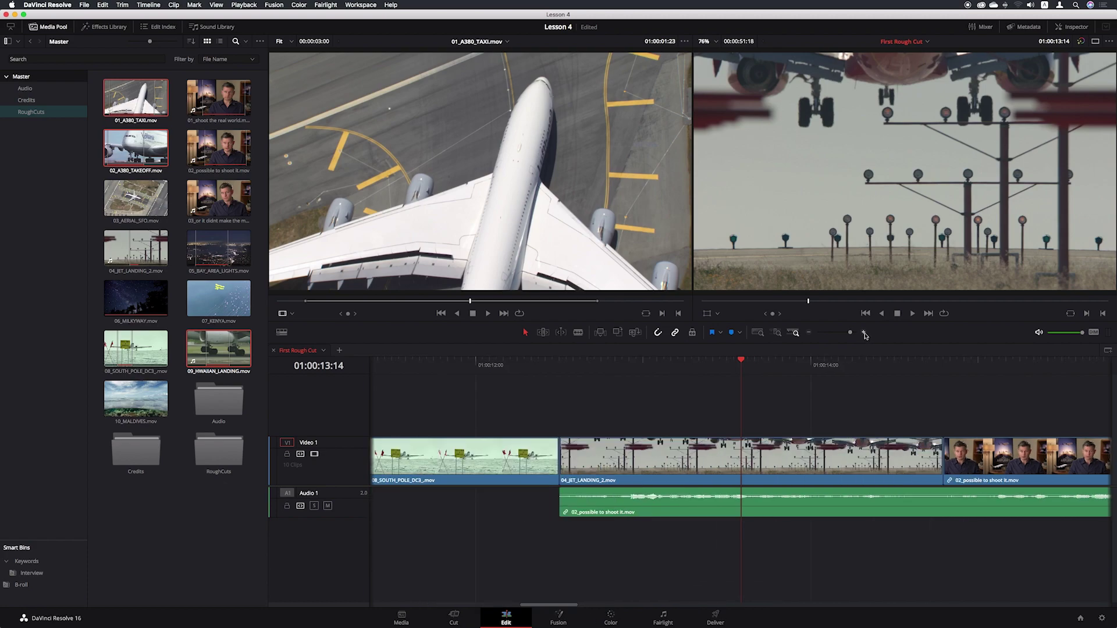
left_click(809, 333)
left_click(809, 334)
scroll(772, 386, "right", 3)
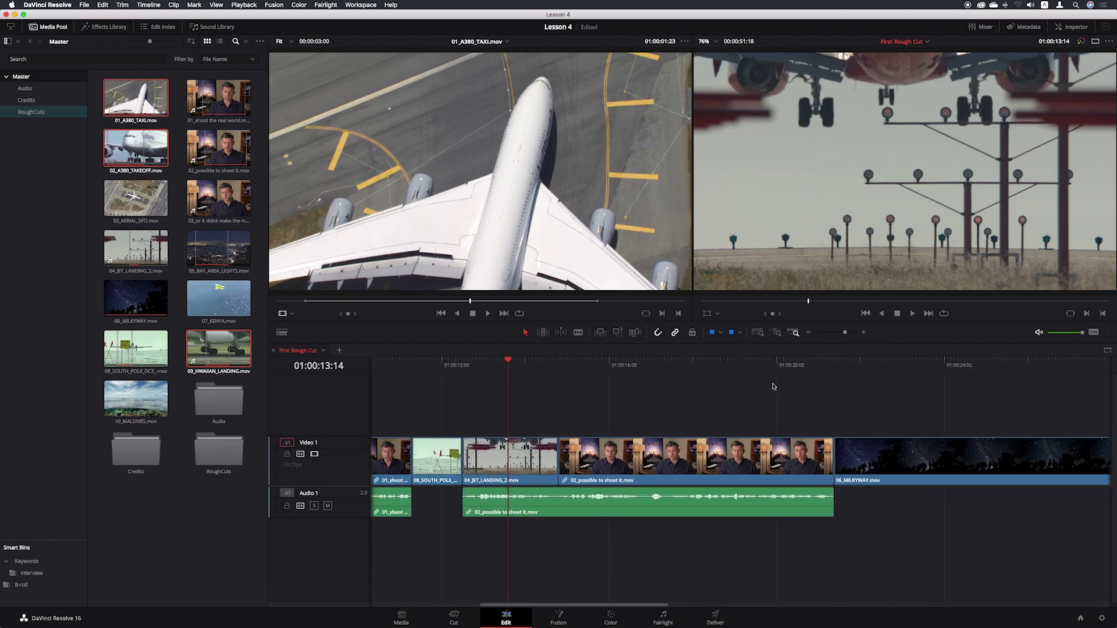
scroll(773, 386, "right", 2)
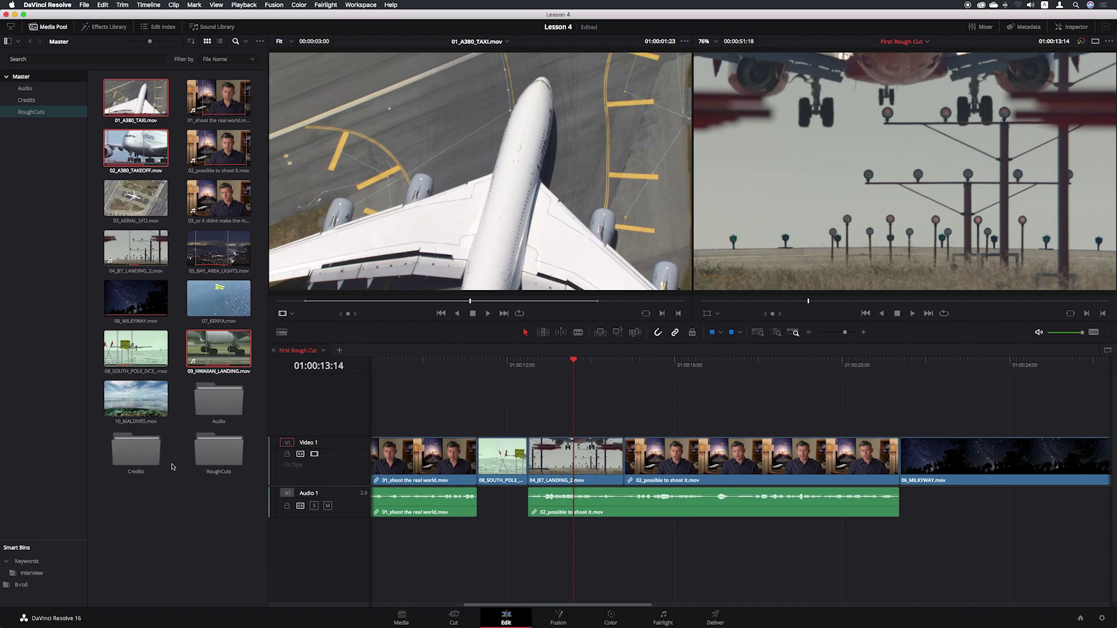
left_click(147, 399)
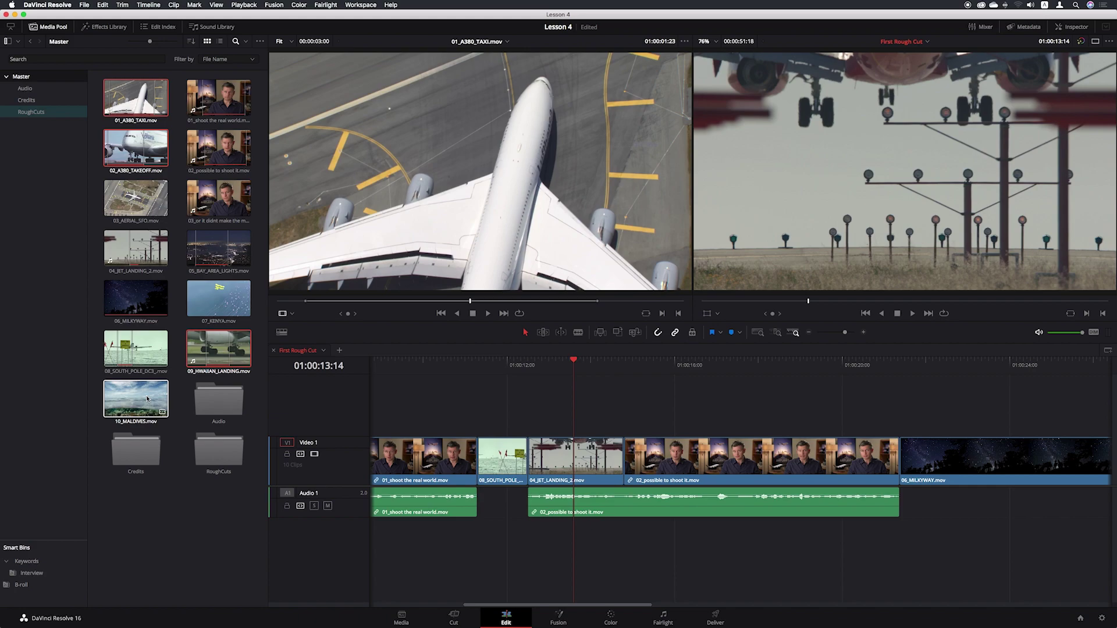
Load 10_MALDIVES.mov, pick its start frame, and Replace Clip over 04_JET_LANDING_2
double_click(147, 398)
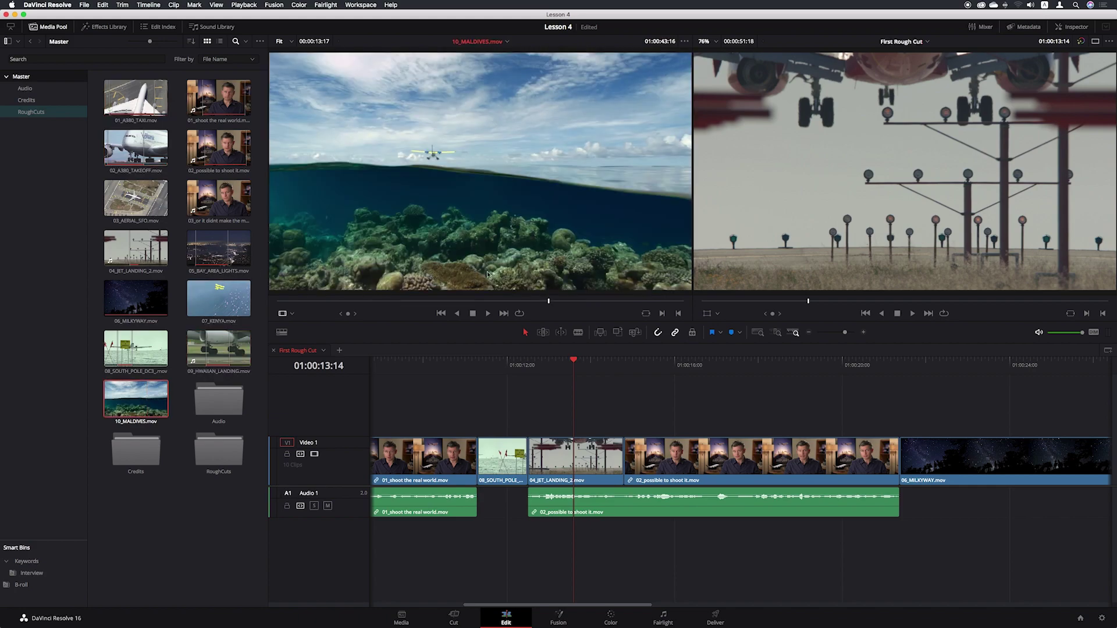
left_click_drag(548, 302, 432, 303)
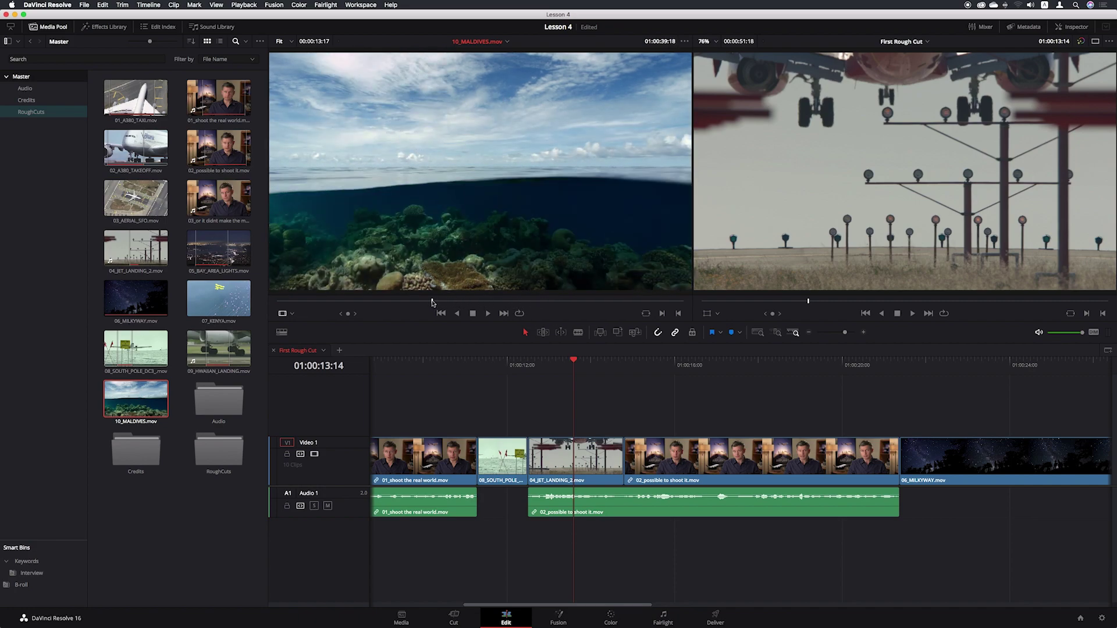
left_click_drag(432, 303, 434, 303)
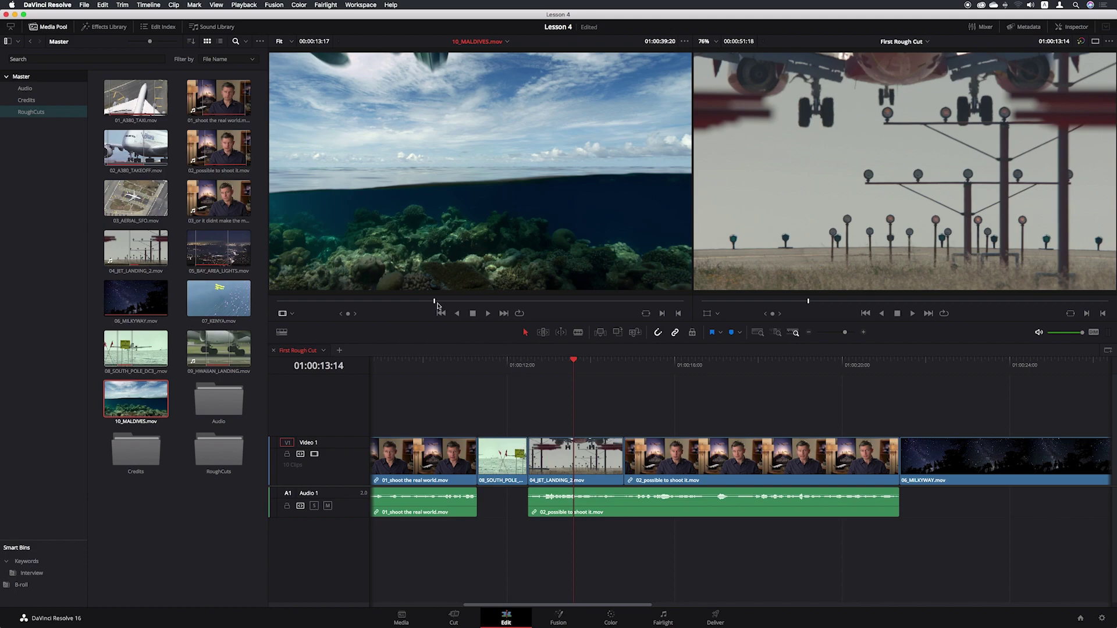
left_click_drag(434, 303, 388, 301)
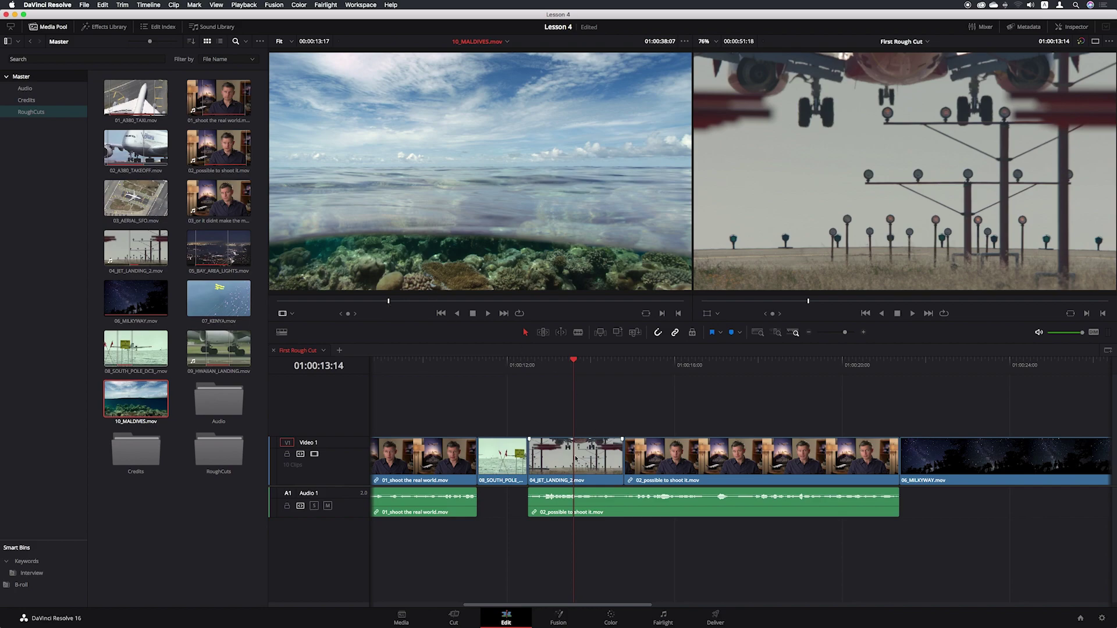
left_click_drag(388, 302, 434, 304)
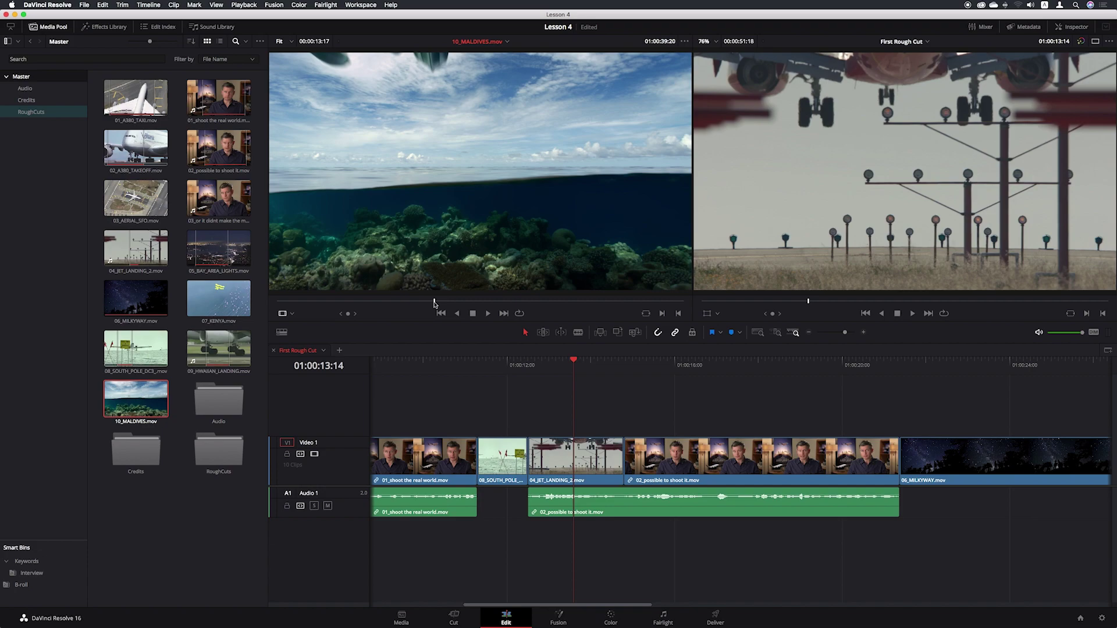
mouse_move(434, 303)
left_mouse_down()
mouse_move(484, 304)
mouse_move(434, 303)
left_mouse_up()
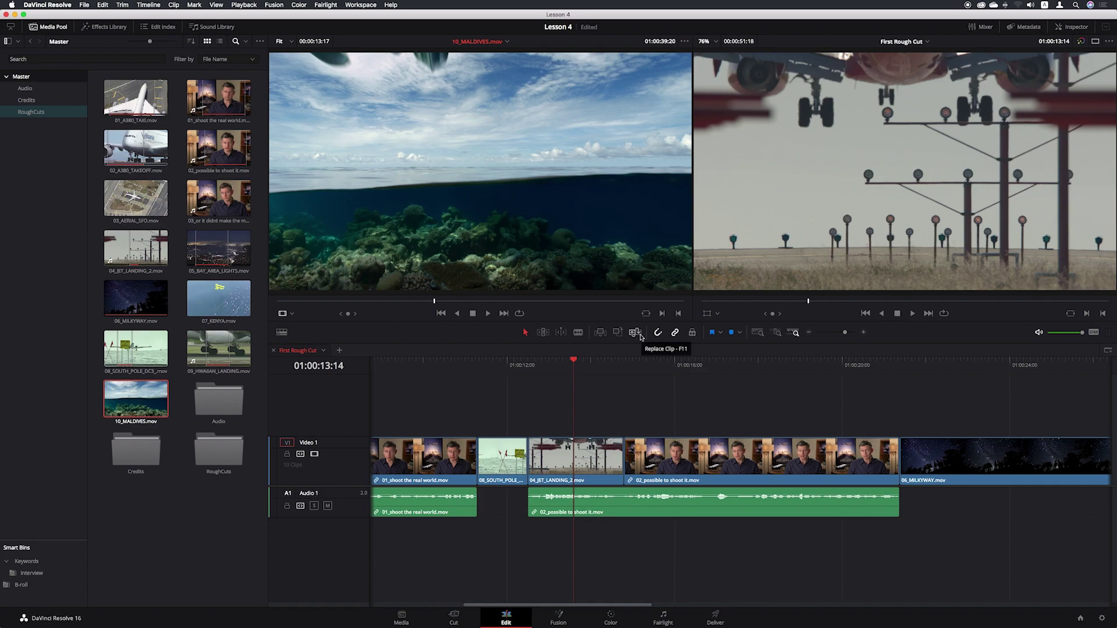
left_click(635, 333)
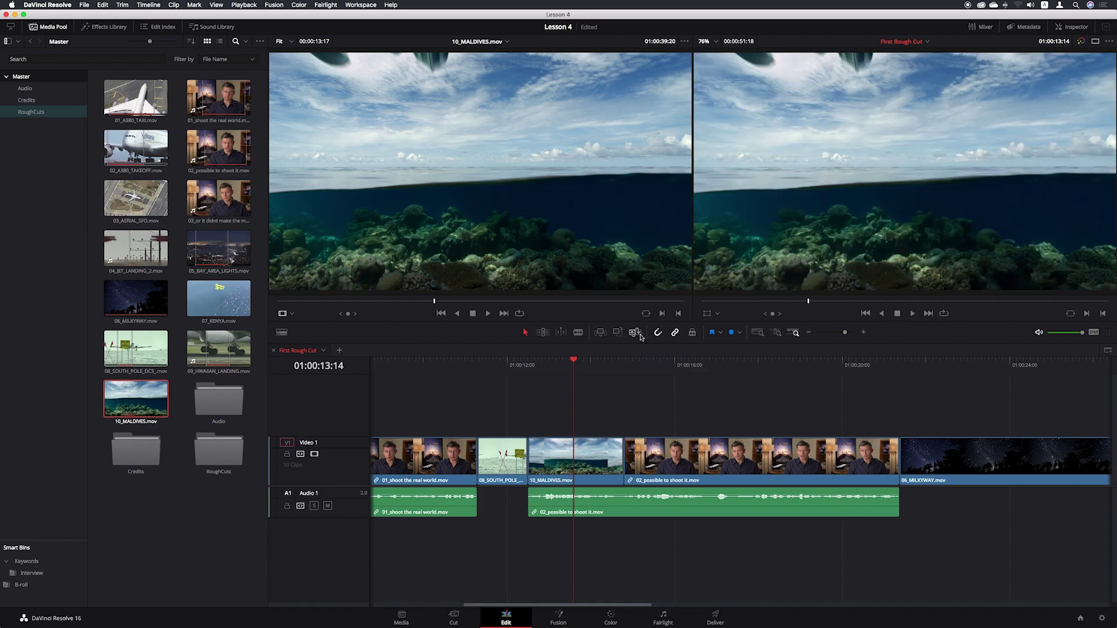